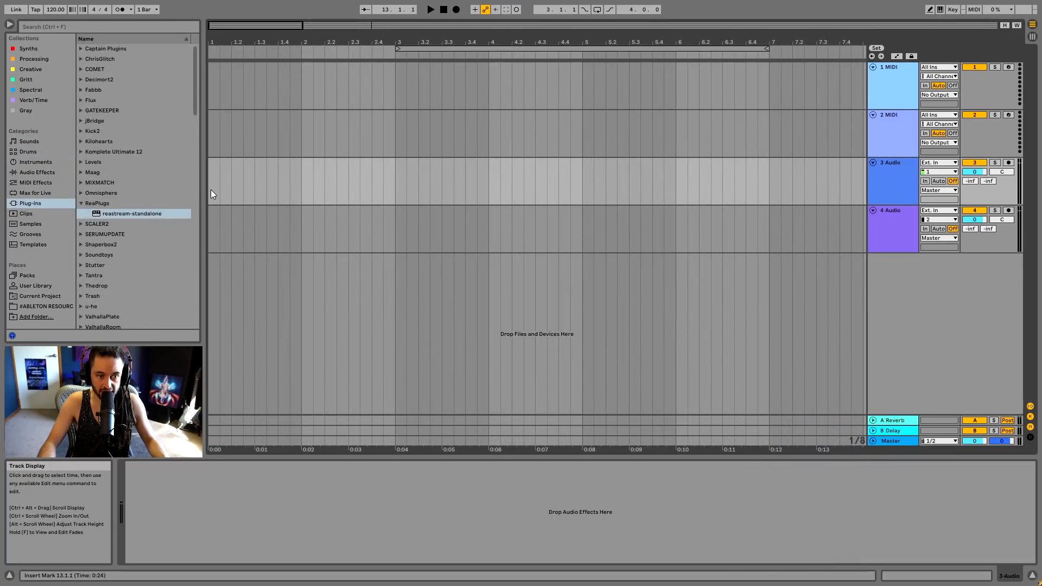
- Loop the first bar of the arrangement and arm the 3 Audio track for recording
left_click_drag(211, 190, 343, 187)
key("ctrl+l")
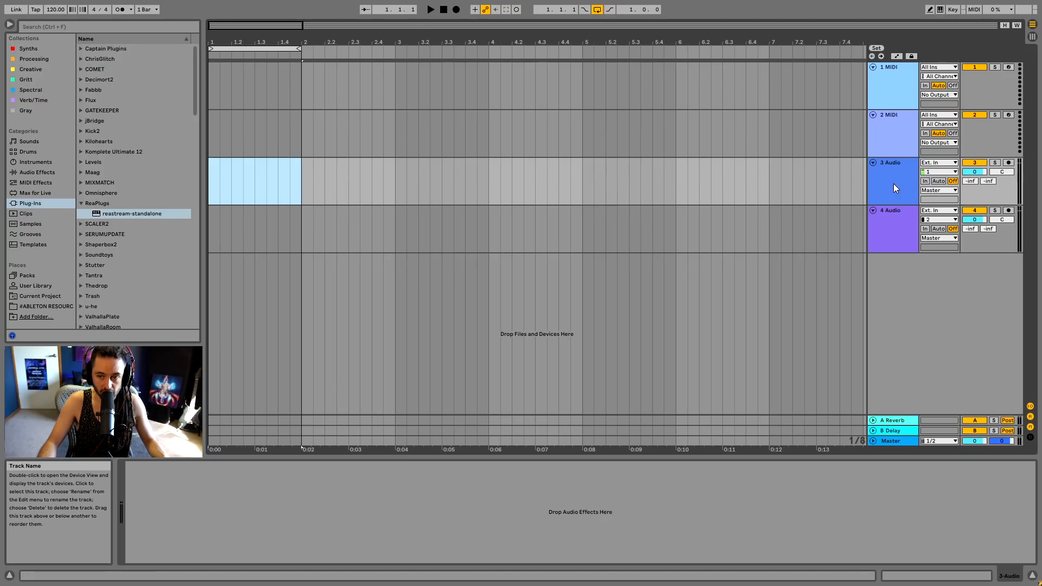
left_click(1008, 162)
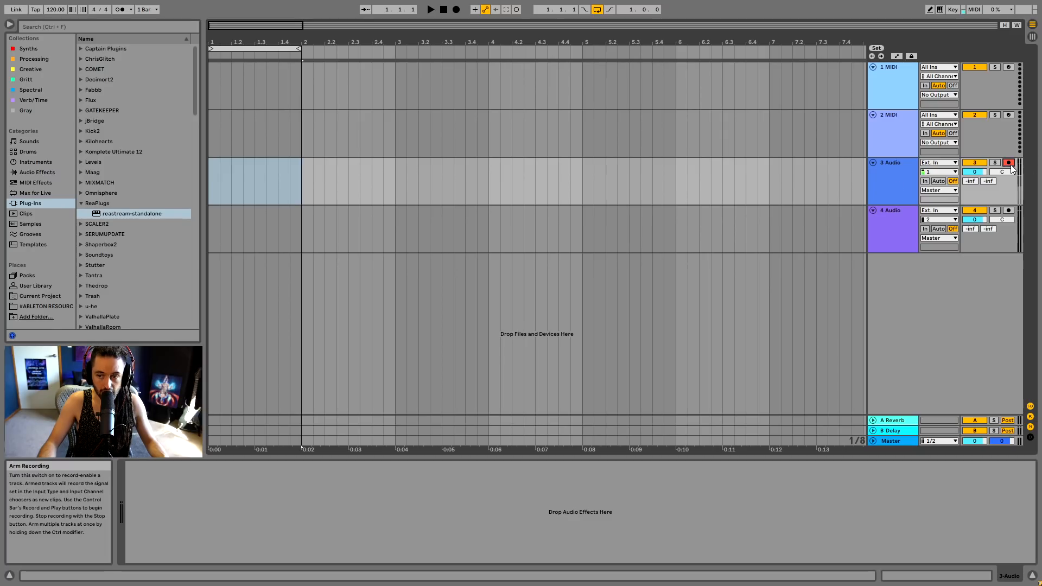
- Show the take lanes of the 3 Audio track and record several looped vocal takes over the first bar
right_click(890, 185)
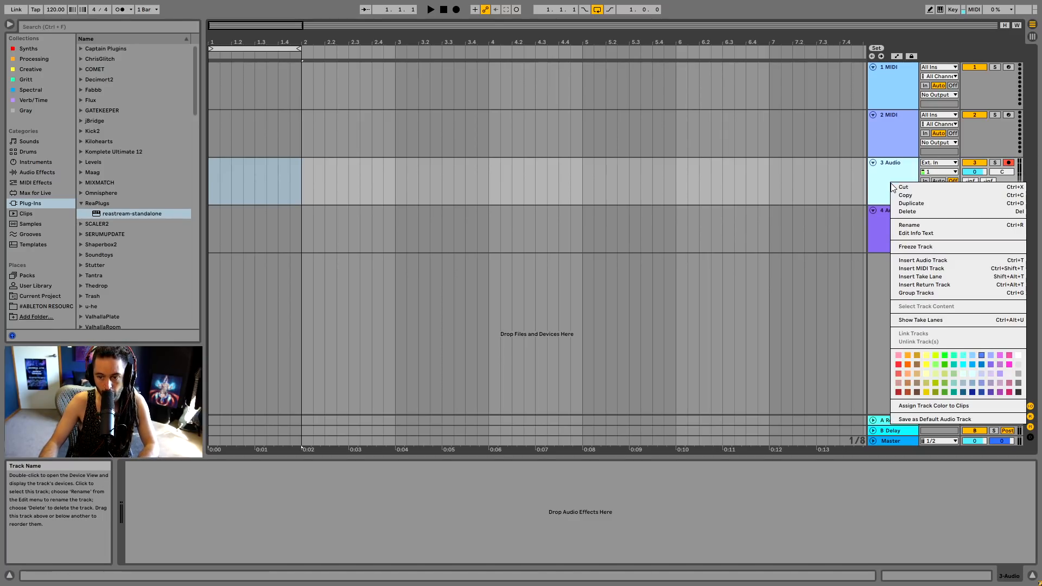
left_click(943, 320)
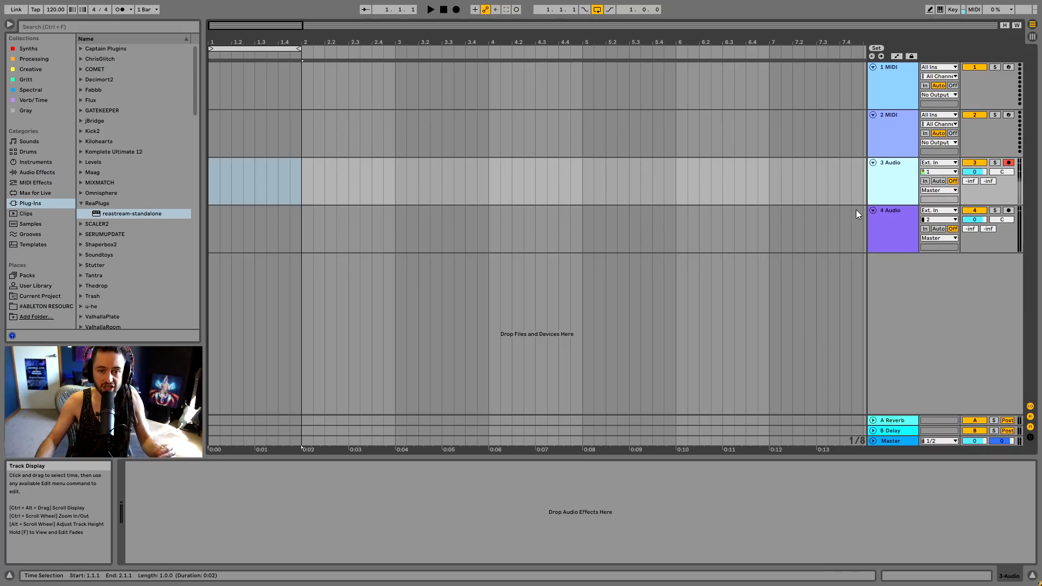
left_click(456, 10)
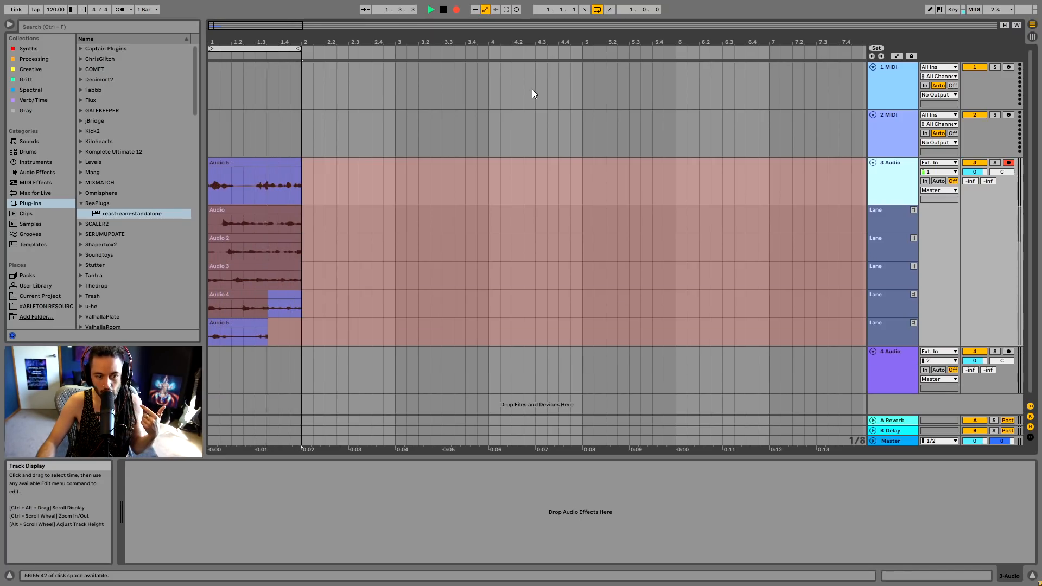
key("space")
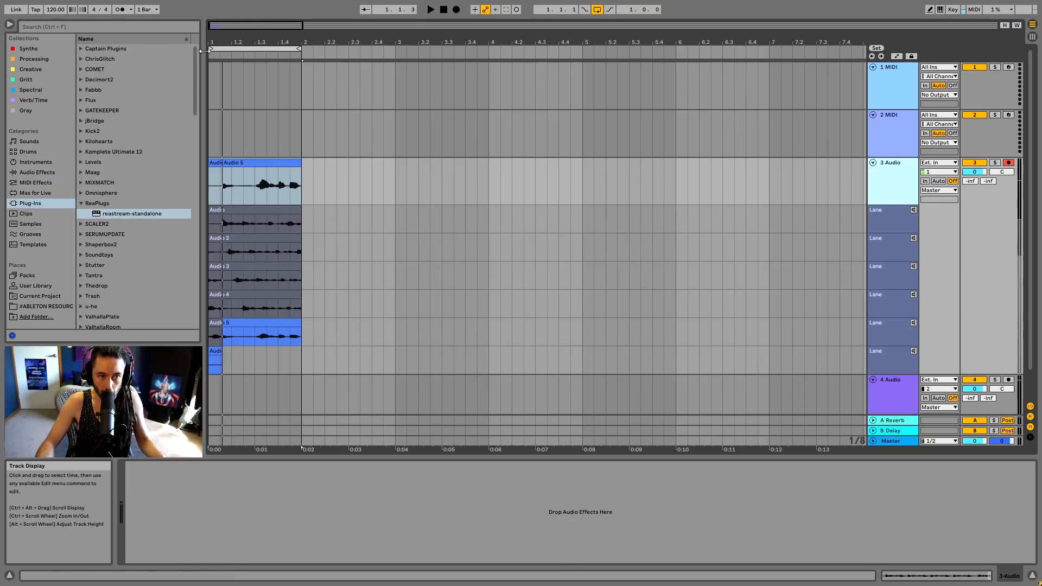
left_click_drag(224, 32, 282, 19)
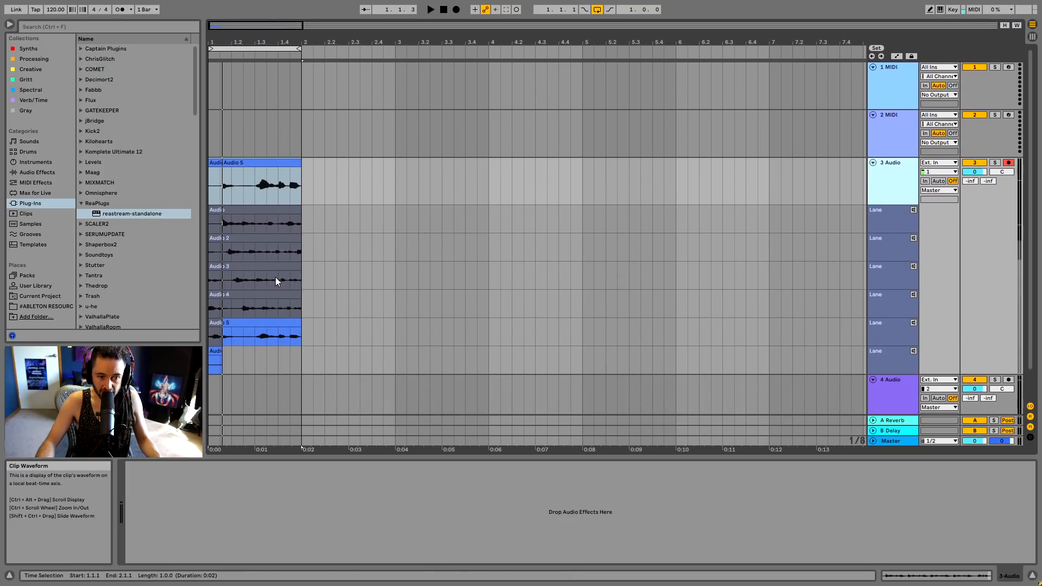
left_click(886, 228)
left_click(881, 304)
left_click(877, 331)
left_click(877, 359)
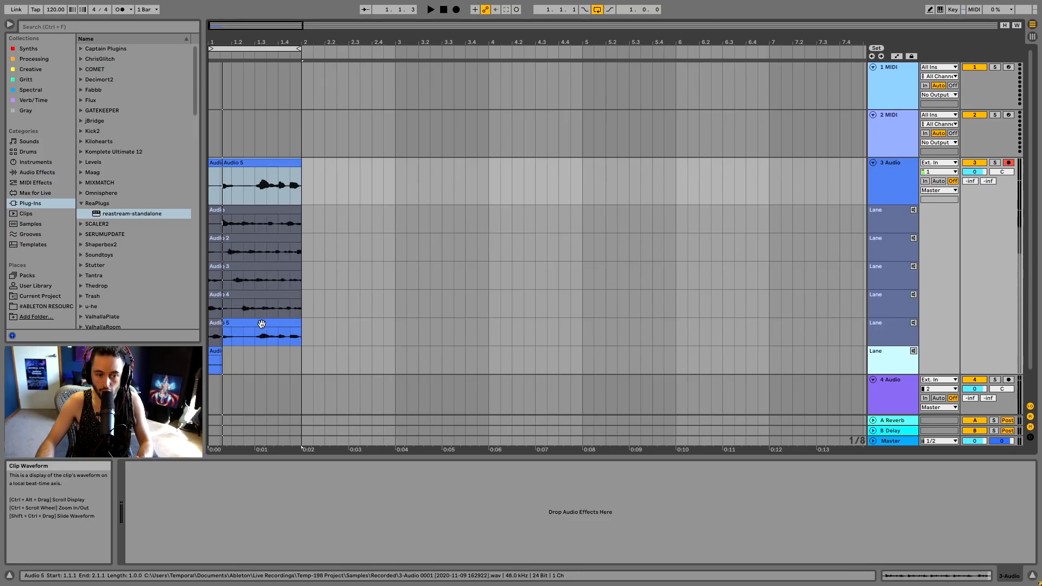
- Audition the first four take lanes of the 3 Audio track one after another, playing back the first two
left_click(914, 210)
key("space")
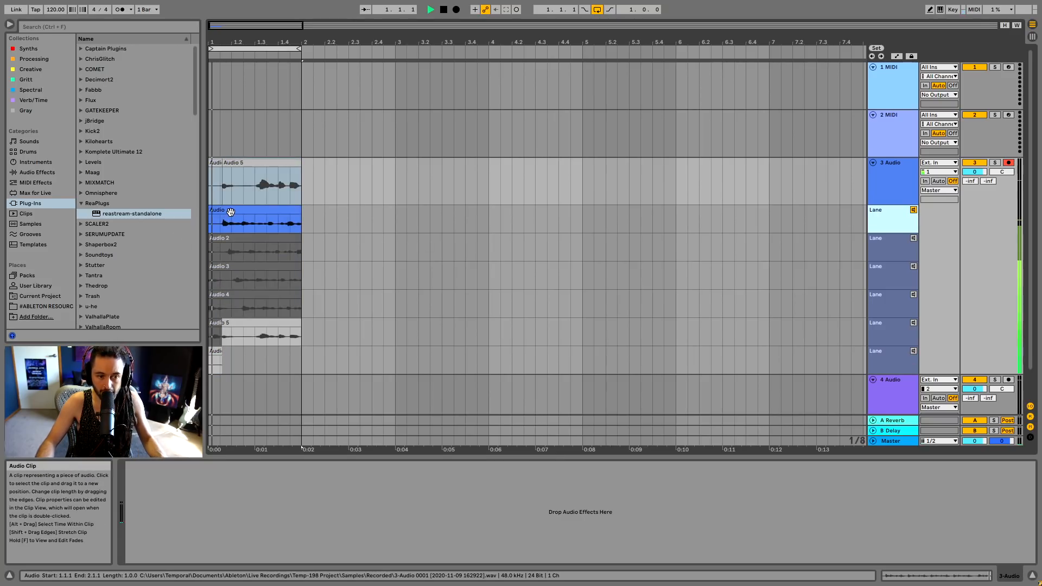
key("space")
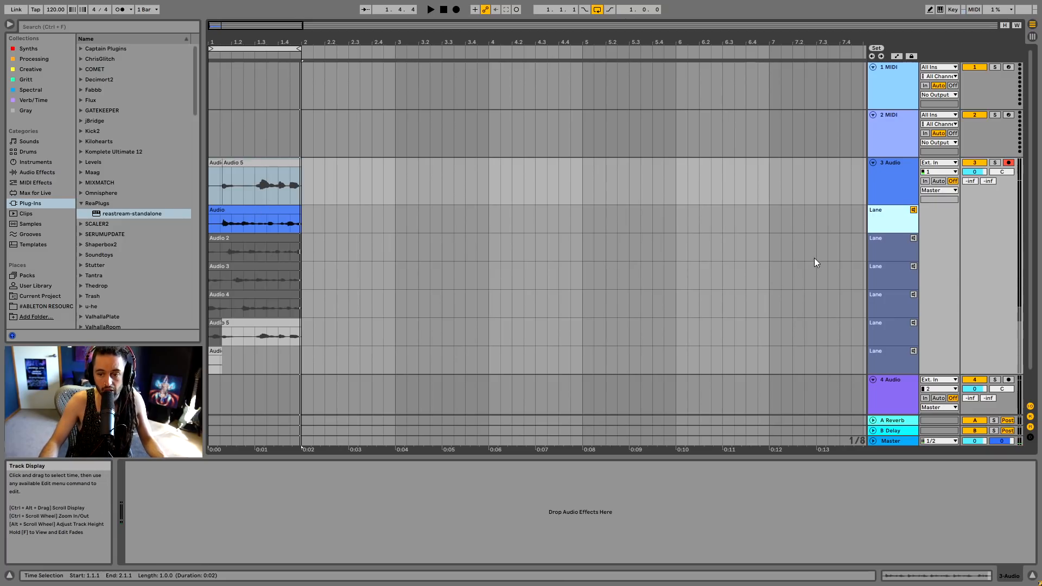
left_click(915, 239)
key("space")
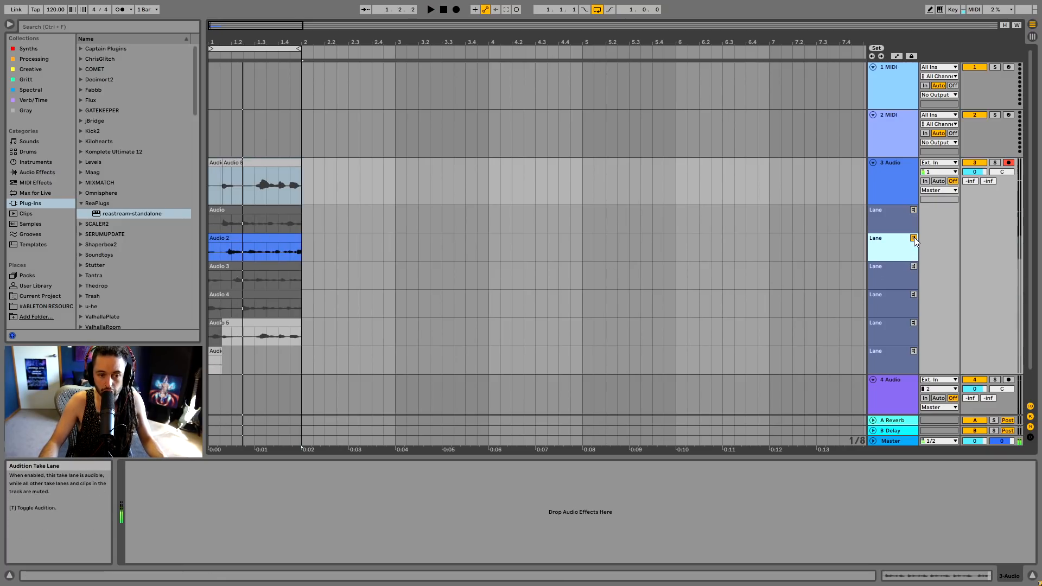
left_click(914, 239)
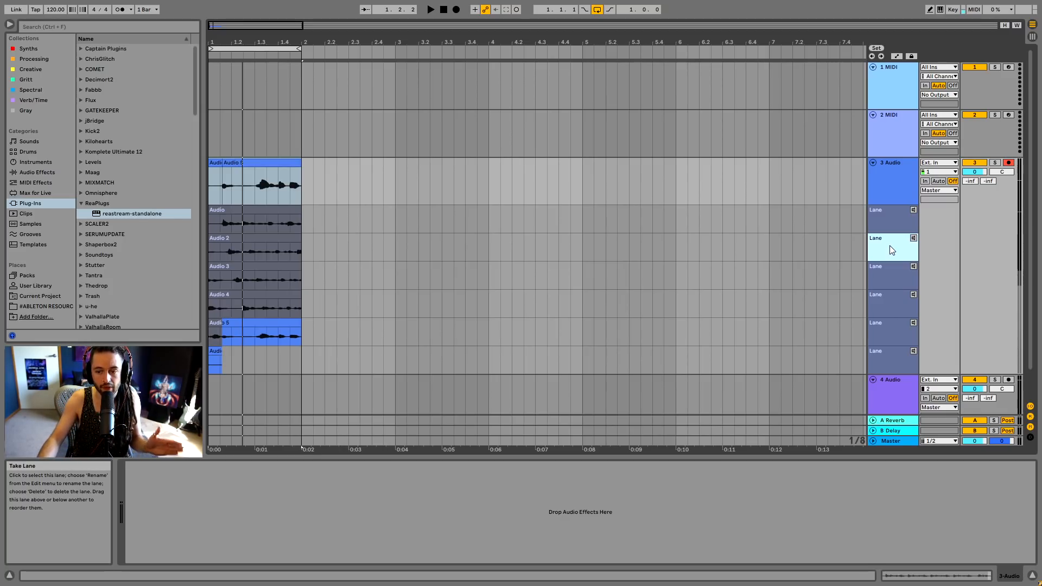
left_click(913, 266)
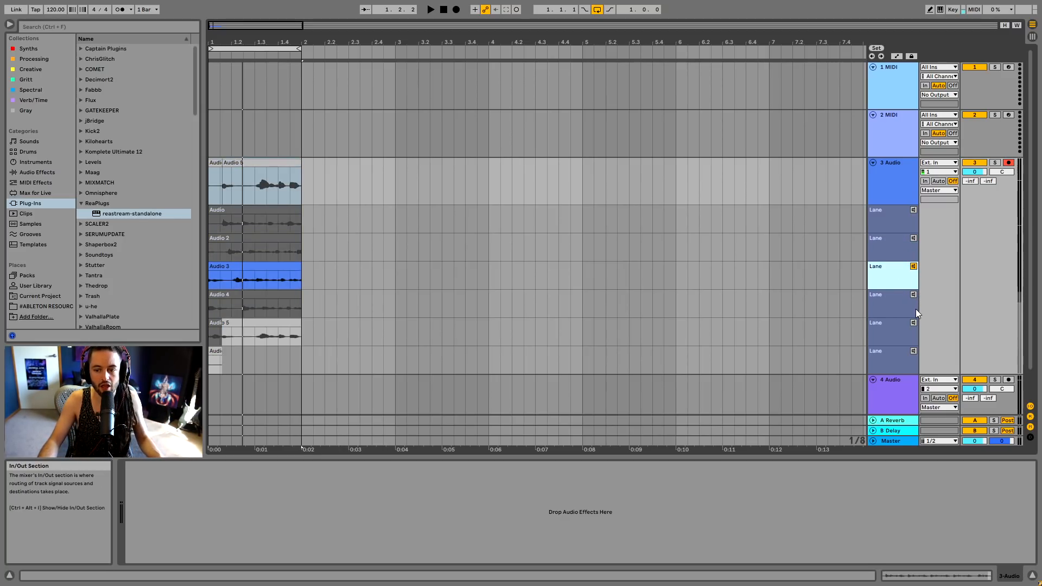
left_click(914, 297)
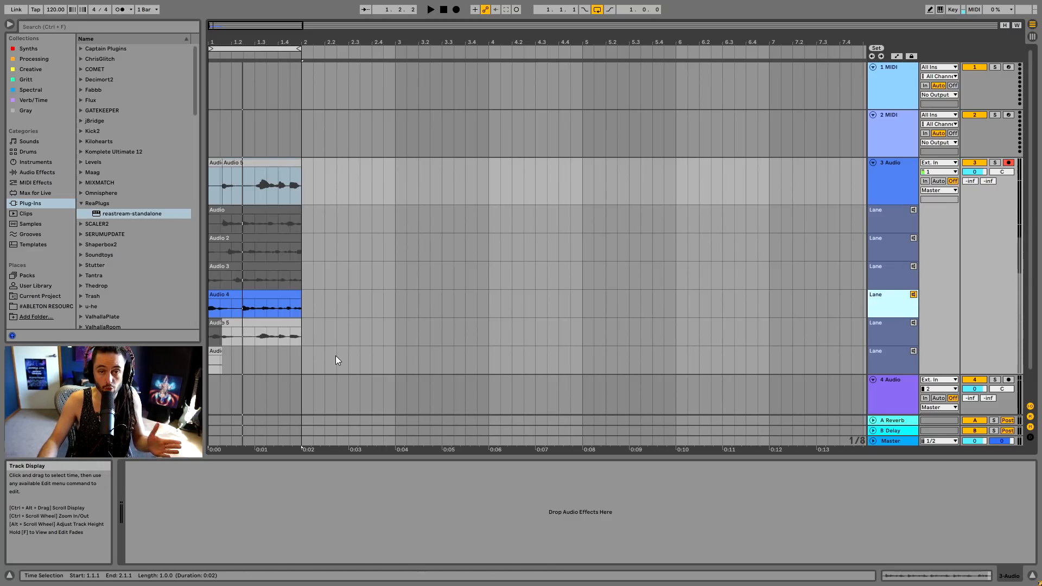
- Comp the bar in Draw Mode with Audio, Audio 2, Audio 3 and Audio 4 on beats one to four, and turn off lane auditioning
key("b")
mouse_move(215, 224)
left_mouse_down()
mouse_move(229, 223)
mouse_move(253, 251)
left_mouse_up()
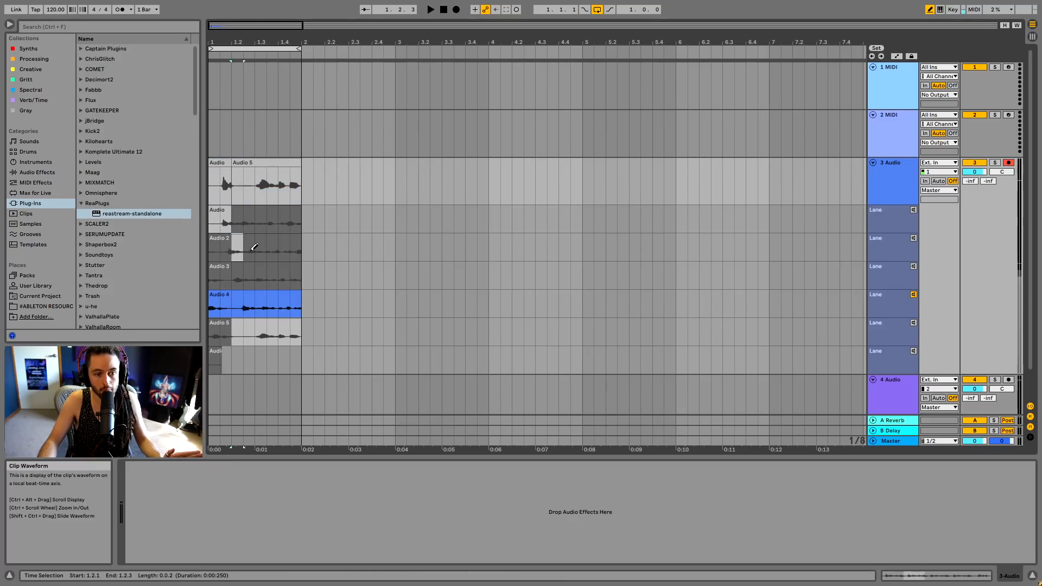
left_click(267, 280)
left_click(289, 307)
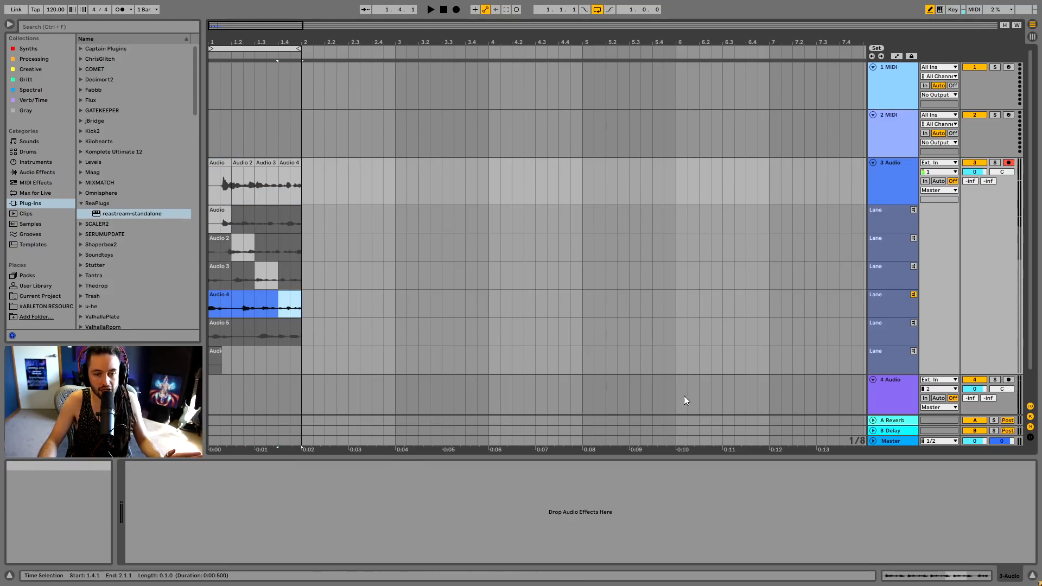
left_click(915, 295)
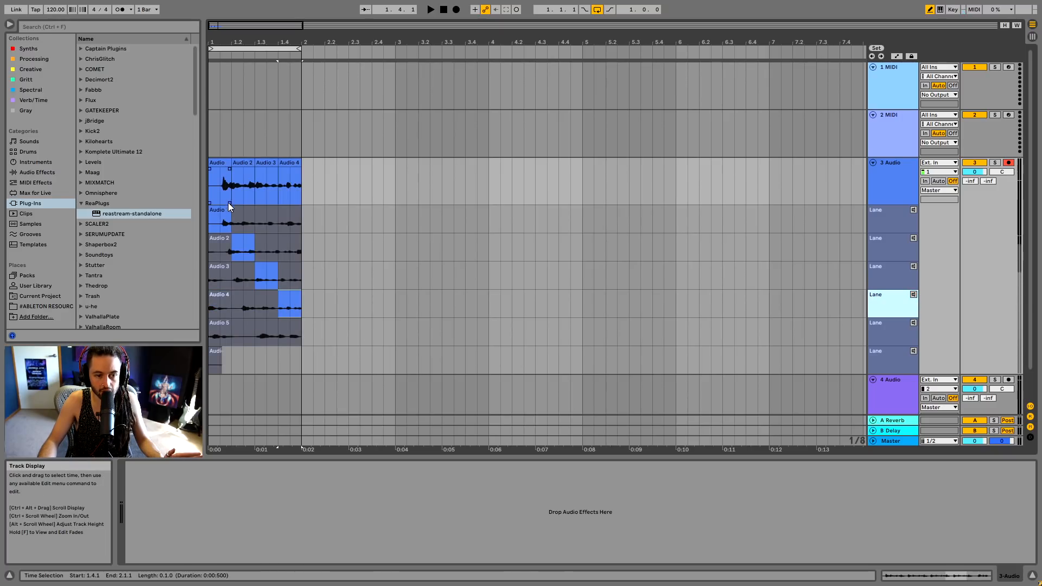
- Swap comp segments: Audio 2 and Audio 3 within beat one, Audio 4 for beat two, Audio 2 at 1.3.1 and Audio 5 at 1.4.3
left_click(220, 253)
left_click(219, 252)
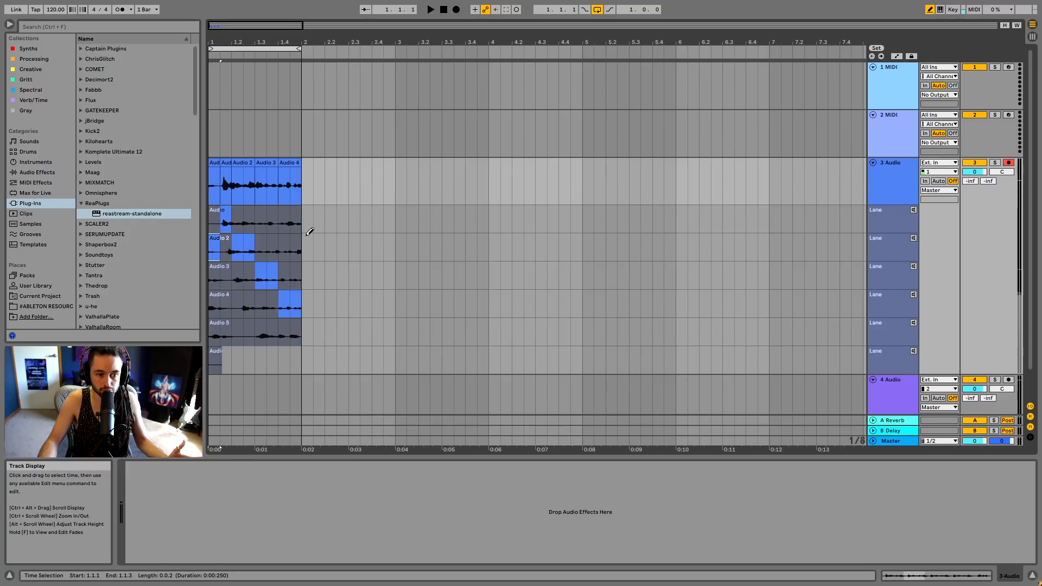
left_click(226, 277)
key("Return")
left_click_drag(239, 304, 251, 304)
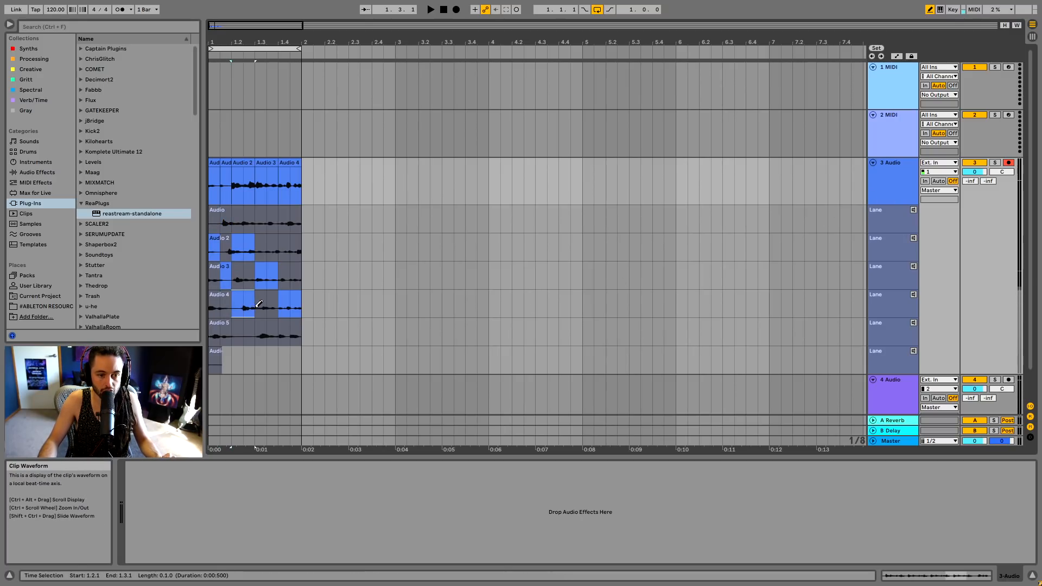
left_click(260, 249)
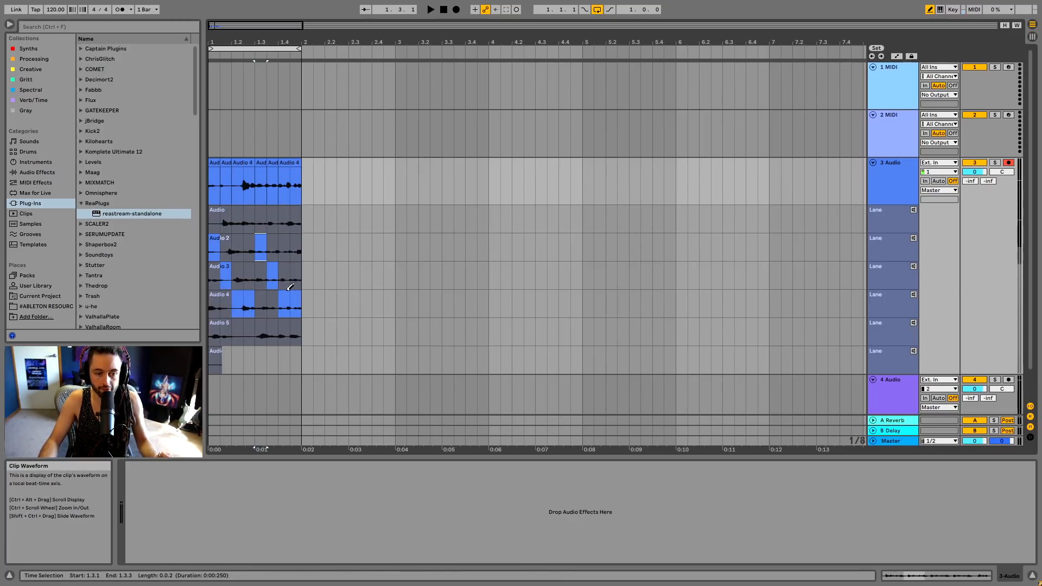
left_click(293, 332)
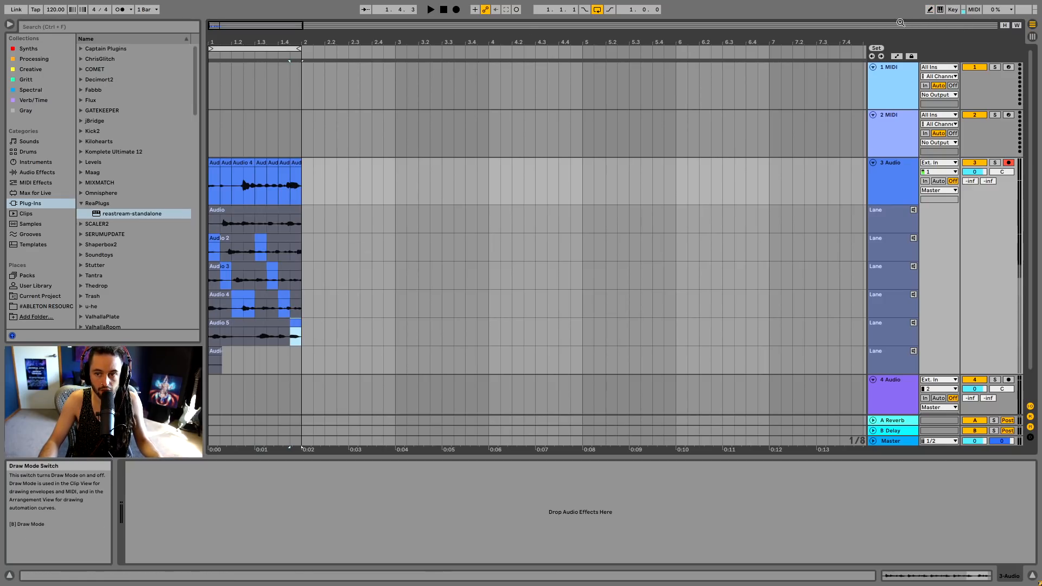
- Consolidate the comped segments on the main audio track into one clip and play it back
left_click(216, 161)
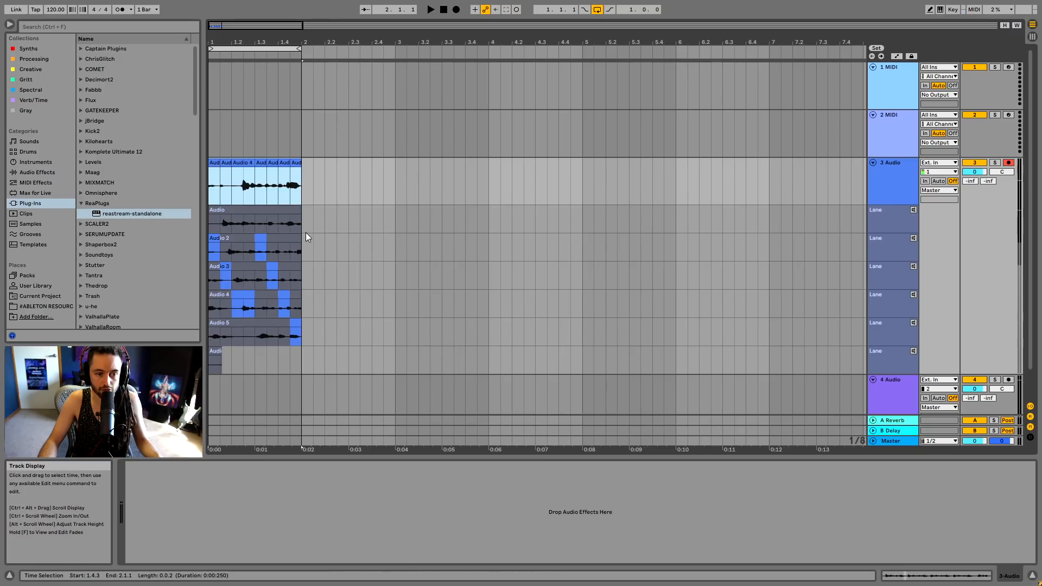
key("ctrl+j")
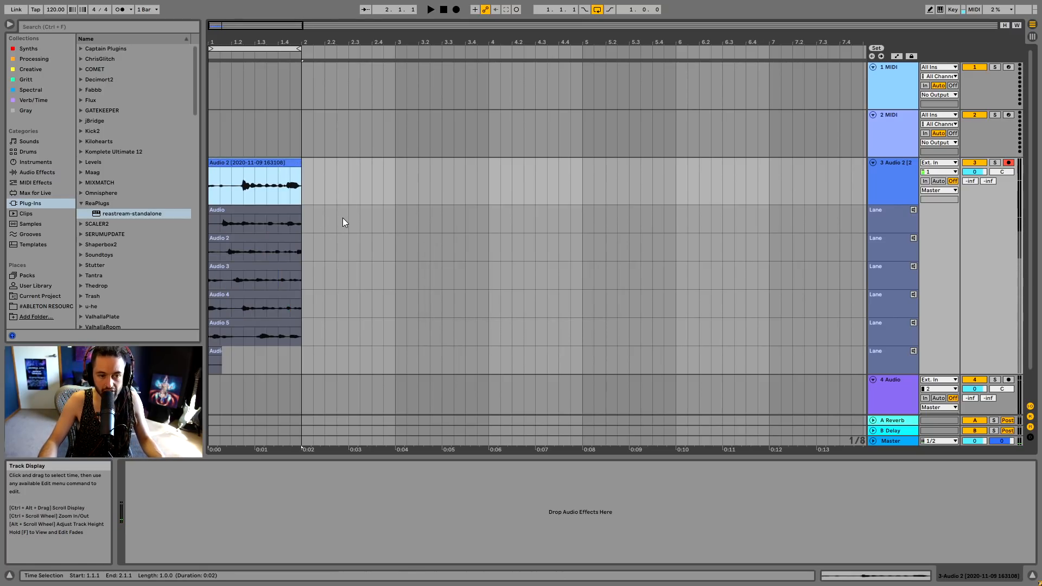
key("space")
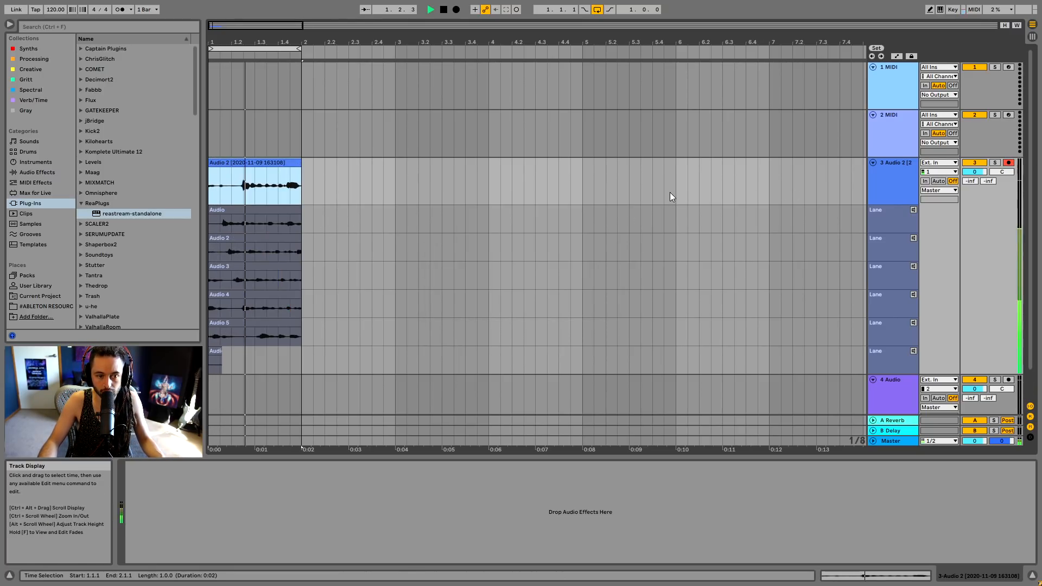
key("space")
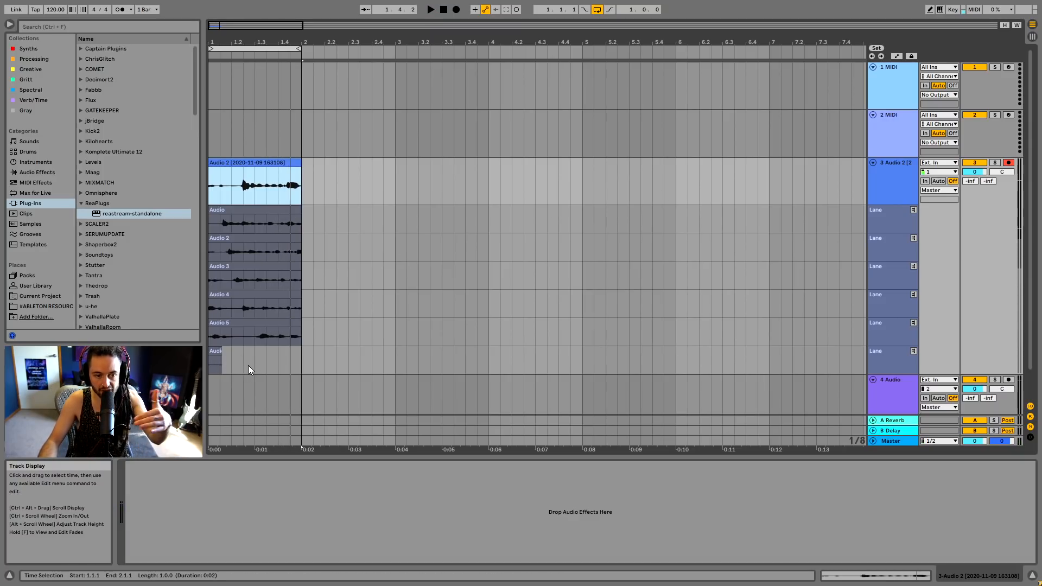
- Hide the take lanes of the comped audio track, show them again, and hide them once more
left_click(298, 366)
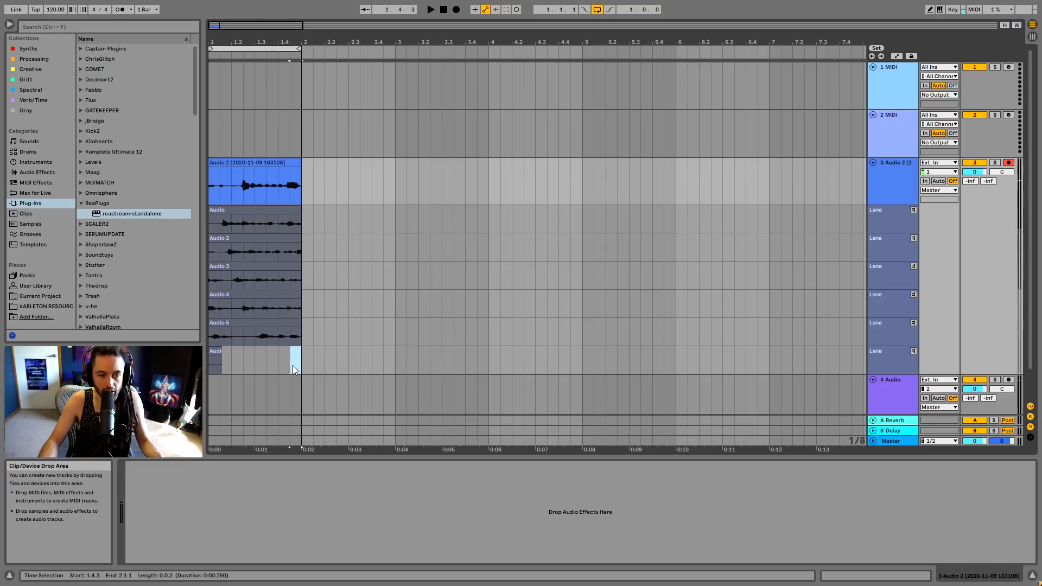
left_click(301, 364)
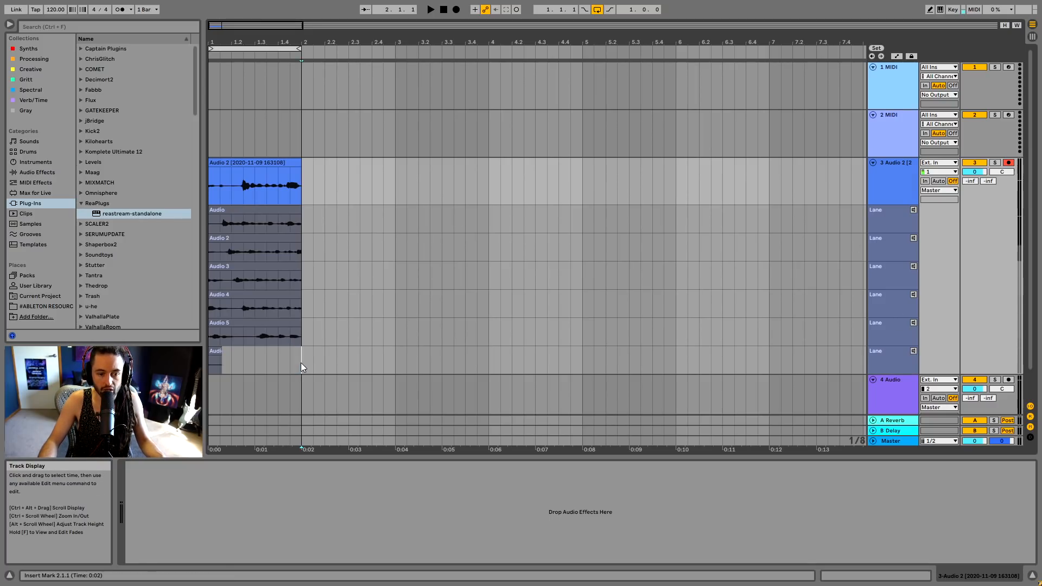
right_click(892, 185)
left_click(934, 325)
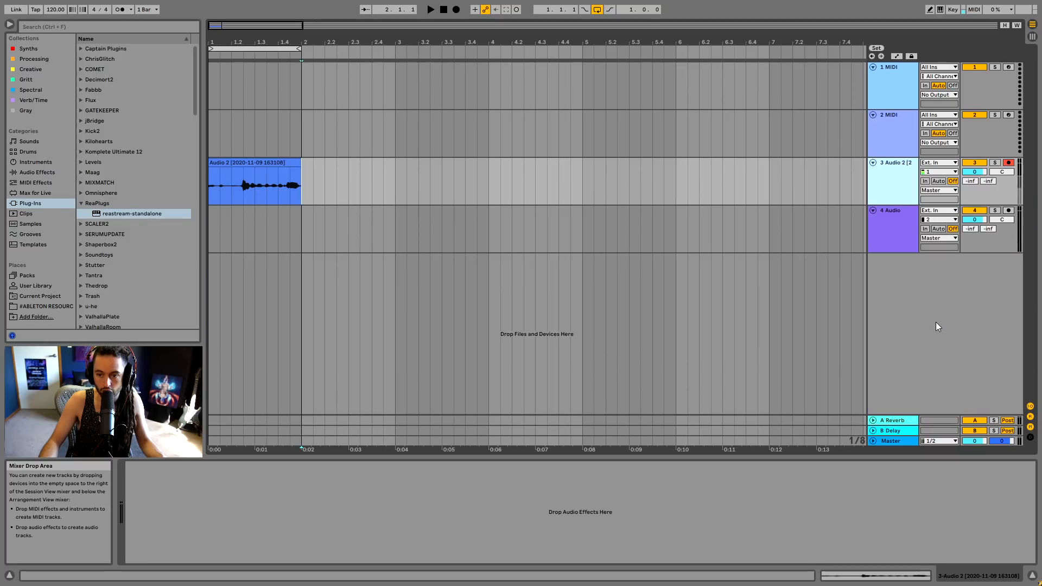
right_click(894, 198)
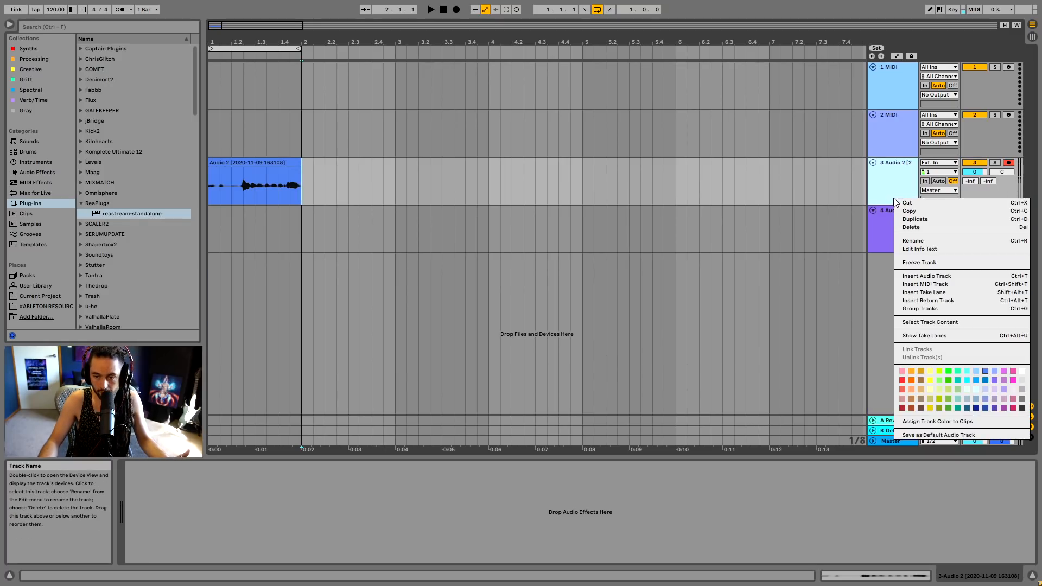
left_click(937, 336)
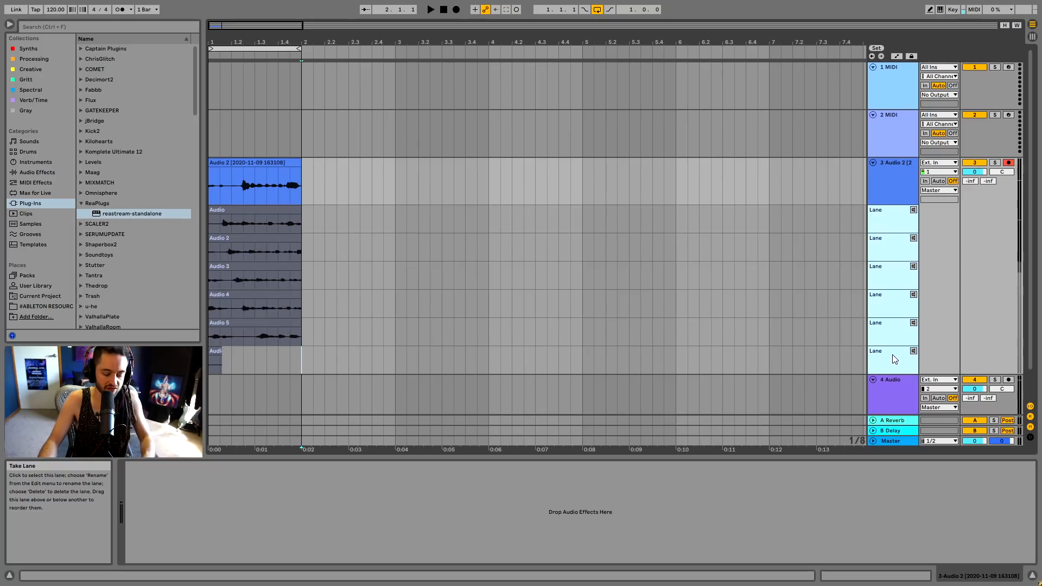
key("ctrl+alt+u")
- Delete the audio track that holds the consolidated comp clip
left_click(242, 162)
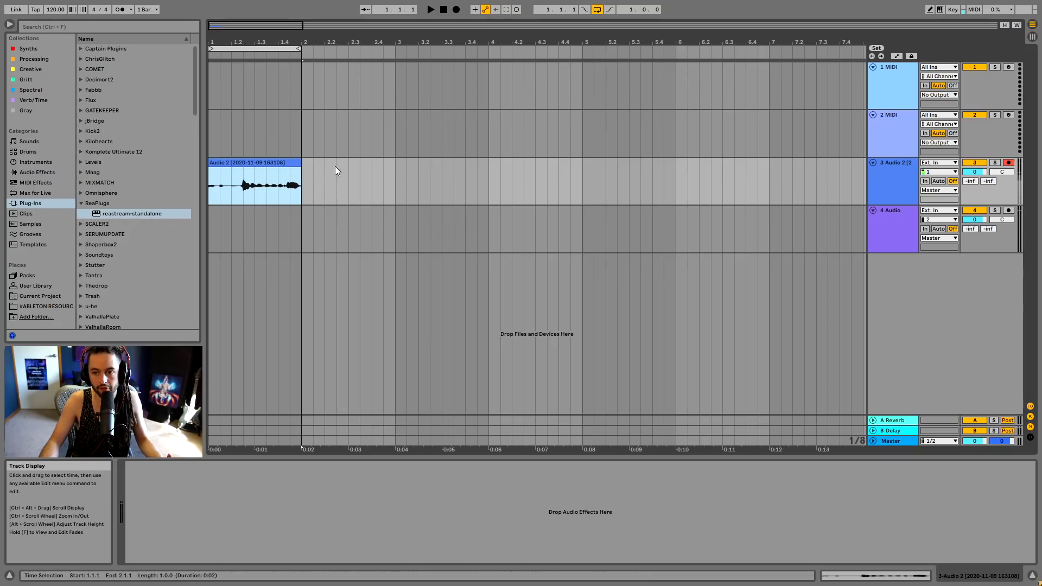
left_click(888, 174)
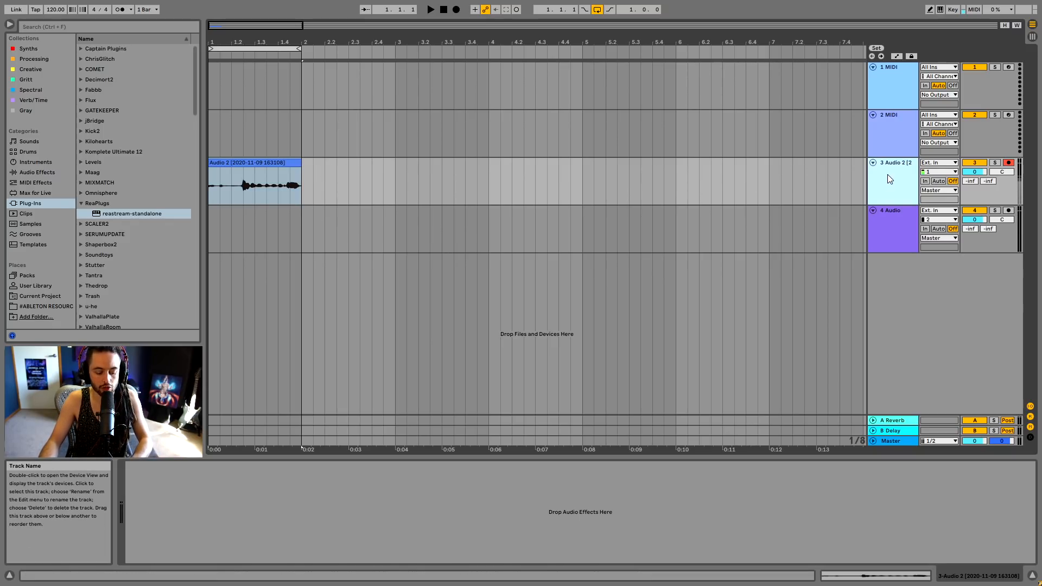
key("Delete")
- Record several looped MIDI takes on the second MIDI track over the one-bar loop and stop the recording
right_click(906, 148)
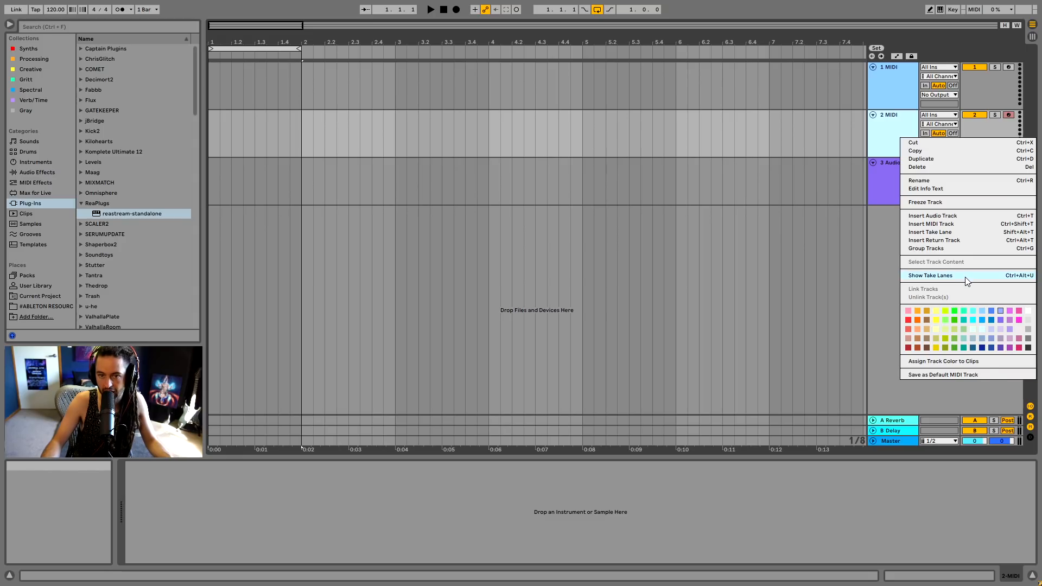
left_click(770, 255)
left_click(383, 142)
left_click(211, 138)
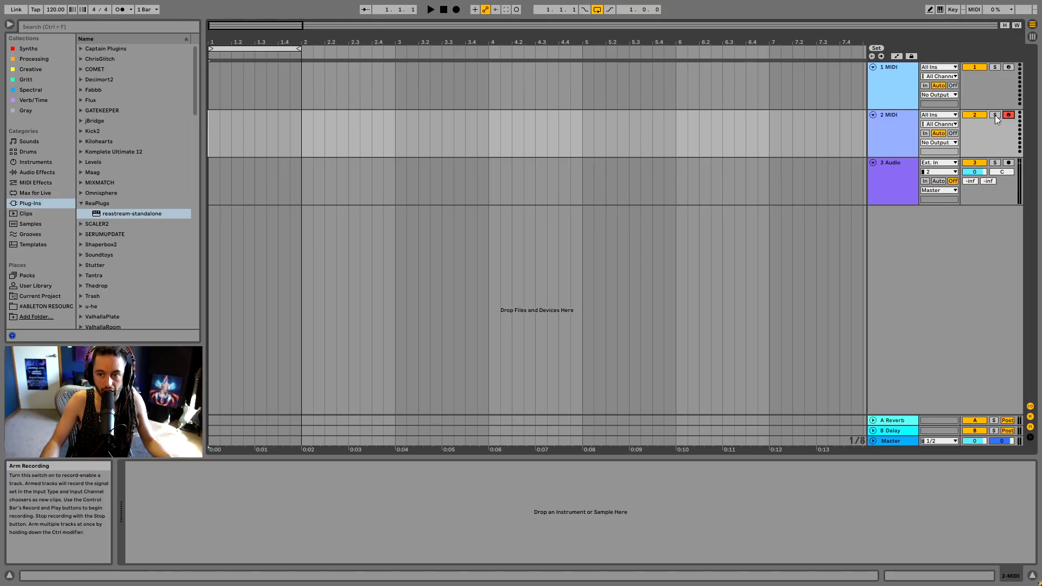
left_click(457, 10)
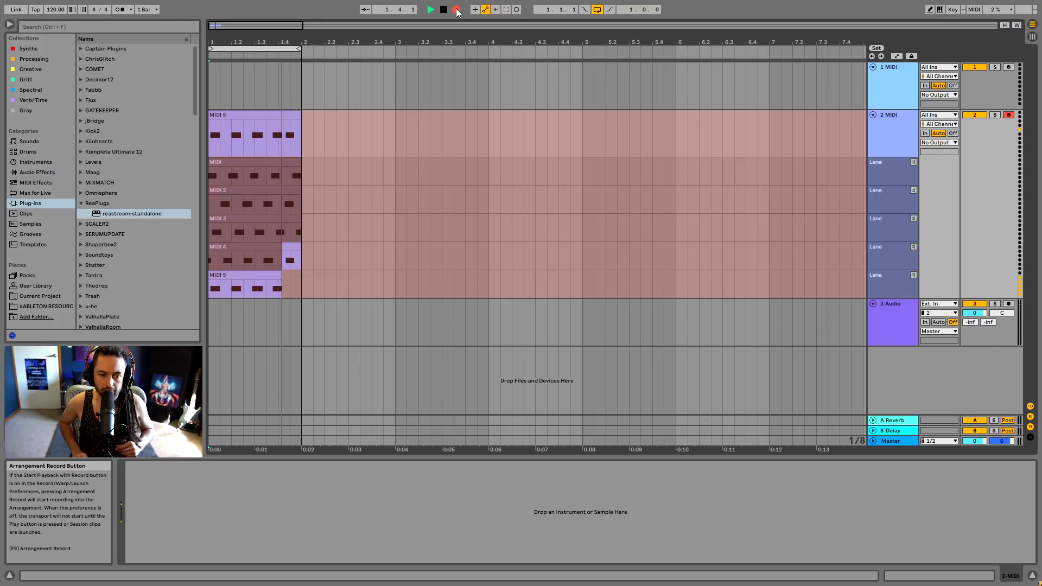
key("space")
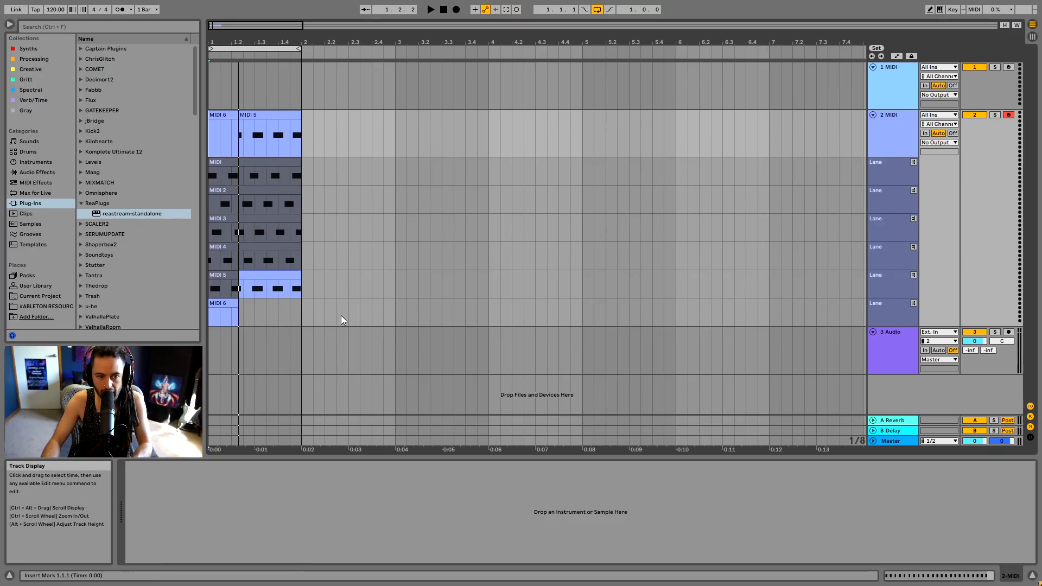
- Comp the start of the MIDI track in Draw Mode: take MIDI at 1.1.1, MIDI 2 at 1.1.3 and MIDI 3 at 1.2.1
key("b")
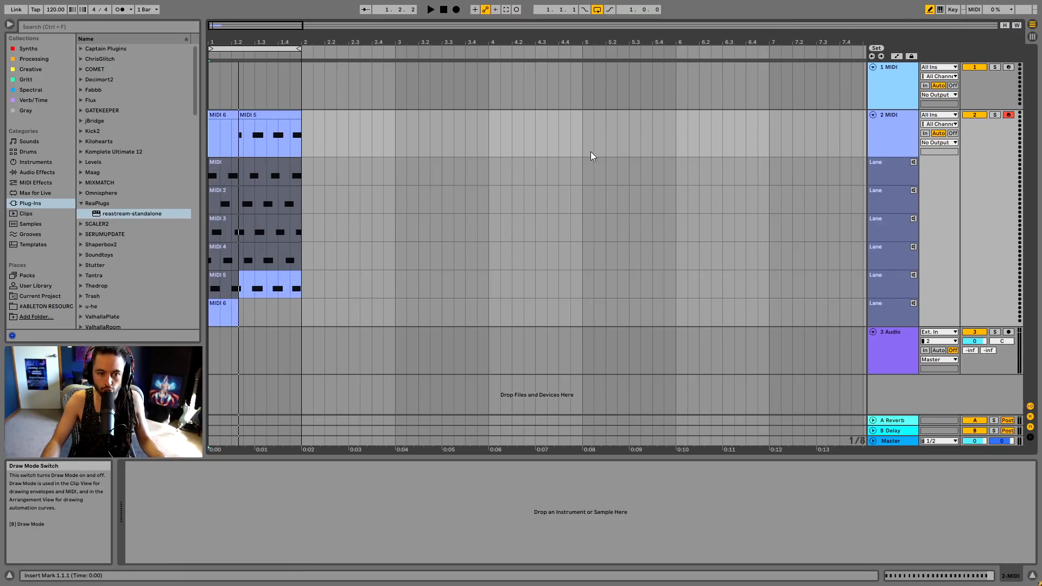
left_click(212, 177)
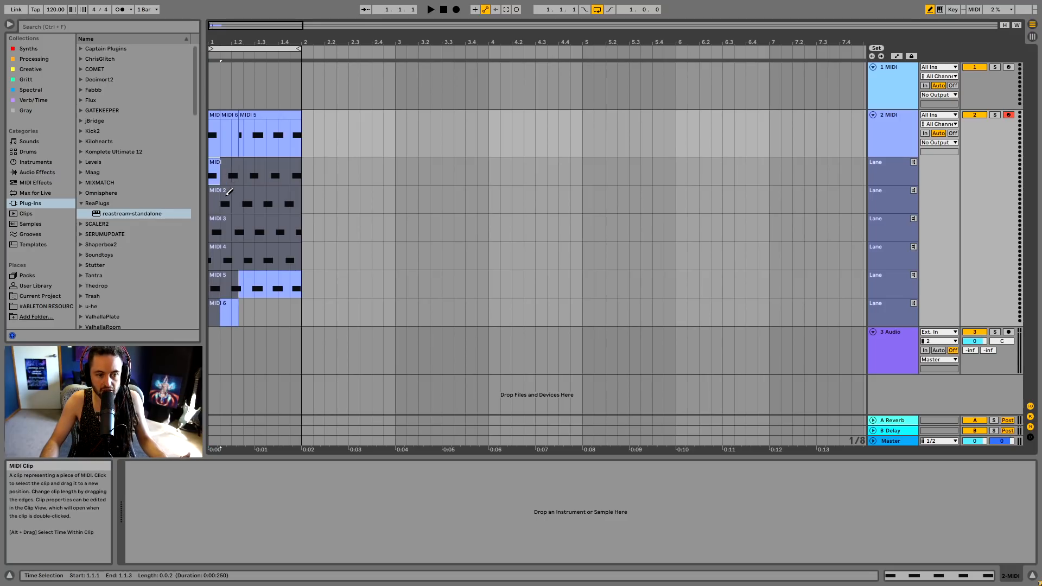
left_click(225, 202)
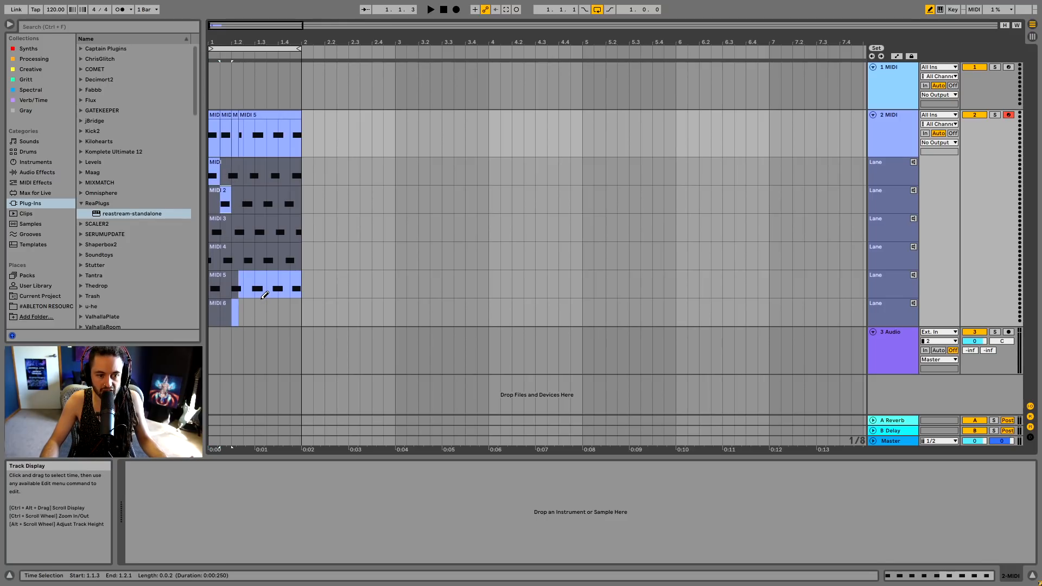
left_click(239, 232)
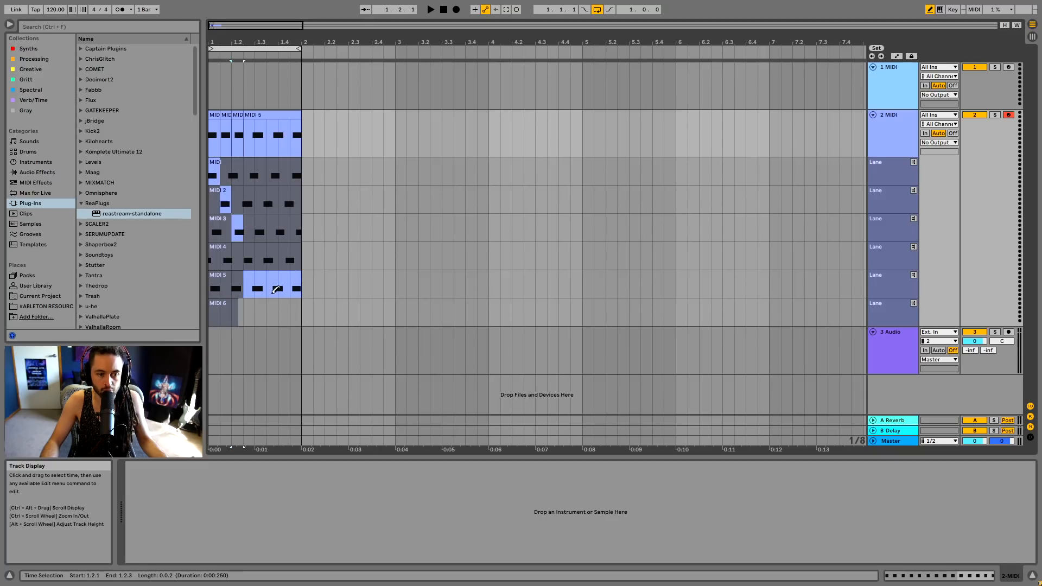
- Continue the MIDI comp with MIDI 4 at 1.2.3, MIDI 3 at 1.3.1, and the first take at 1.3.3 and 1.4.3
left_click(247, 257)
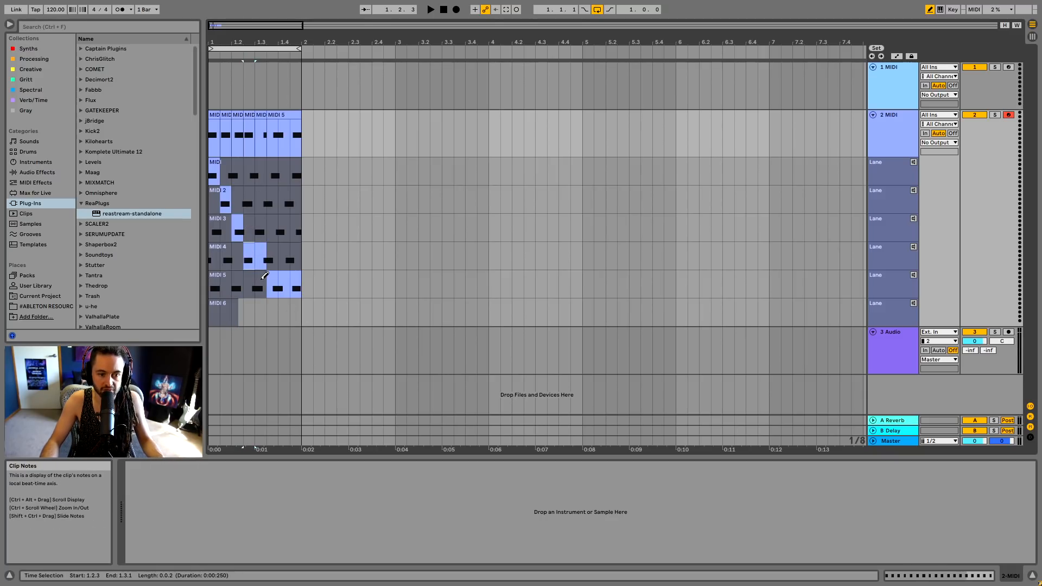
left_click(260, 233)
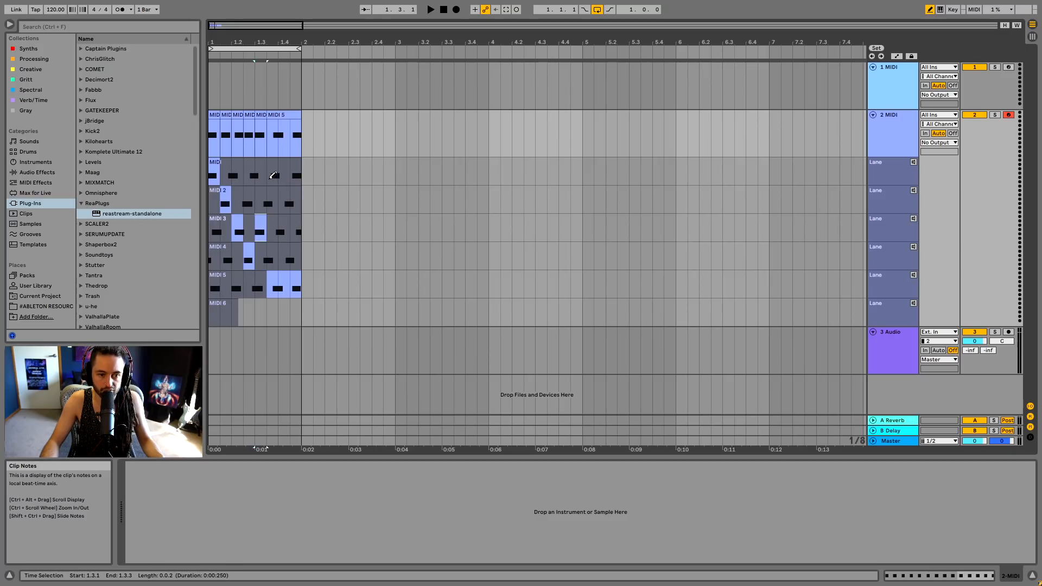
left_click(273, 175)
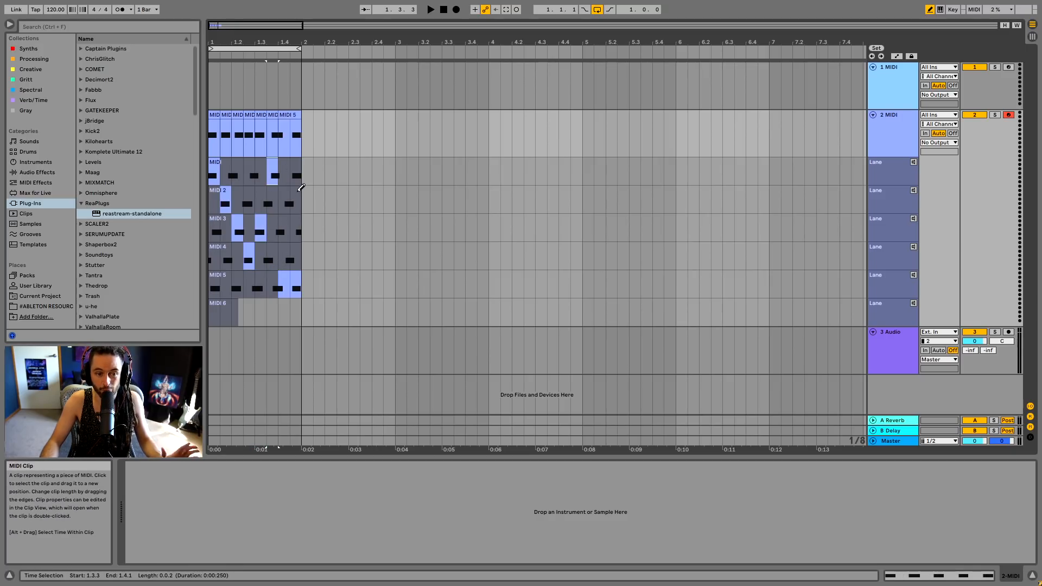
left_click(296, 172)
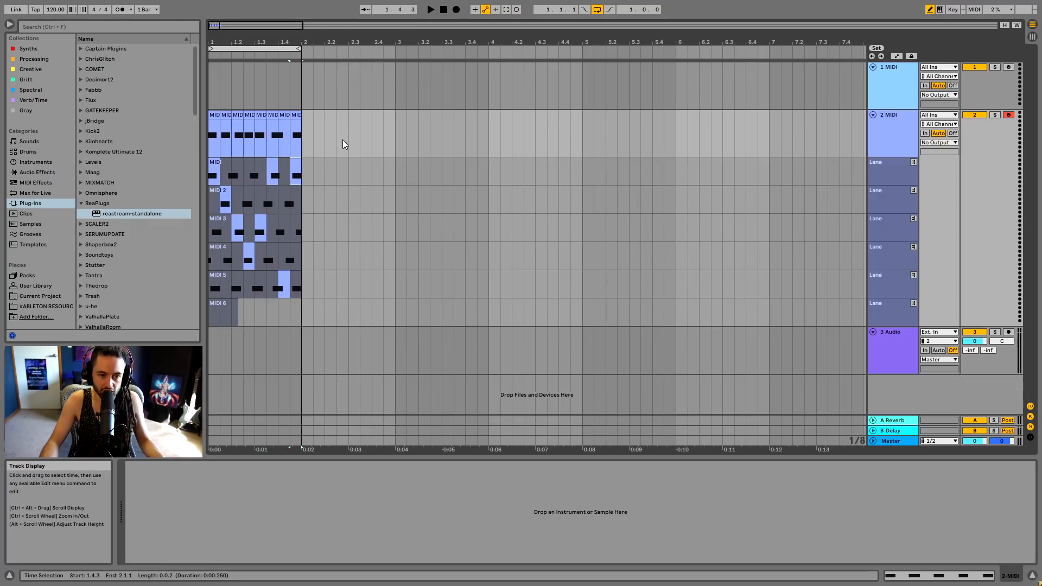
- Try consolidating the comped MIDI segments on the main track into one clip, and undo it
left_click(296, 115)
left_click(216, 115, "shift")
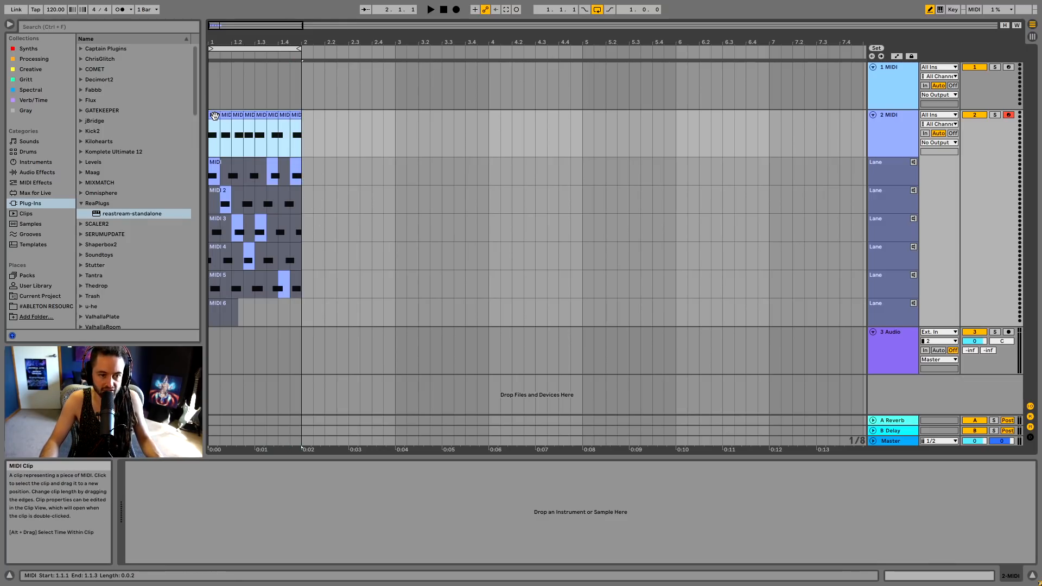
key("ctrl+j")
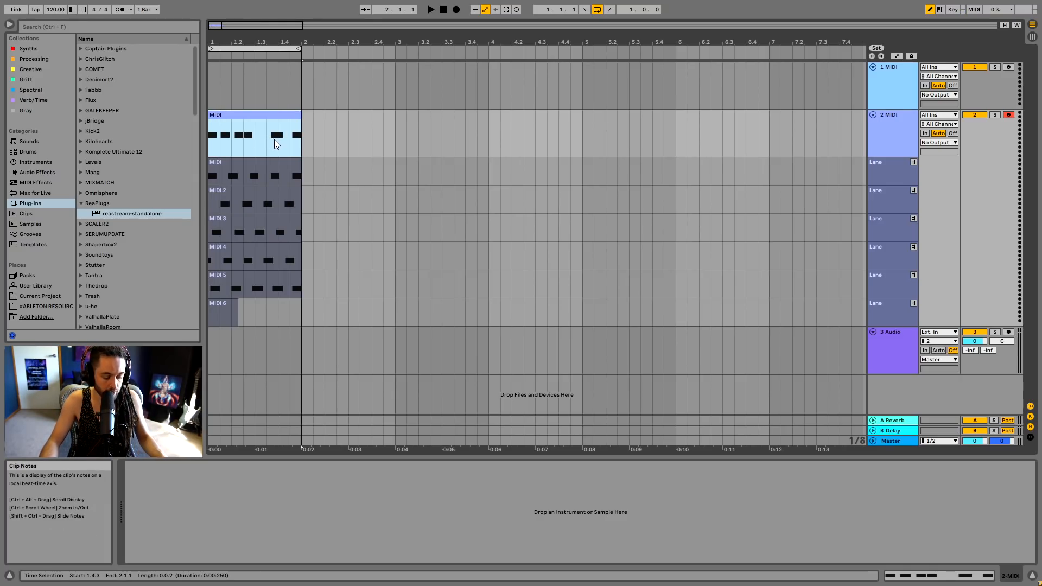
key("ctrl+z")
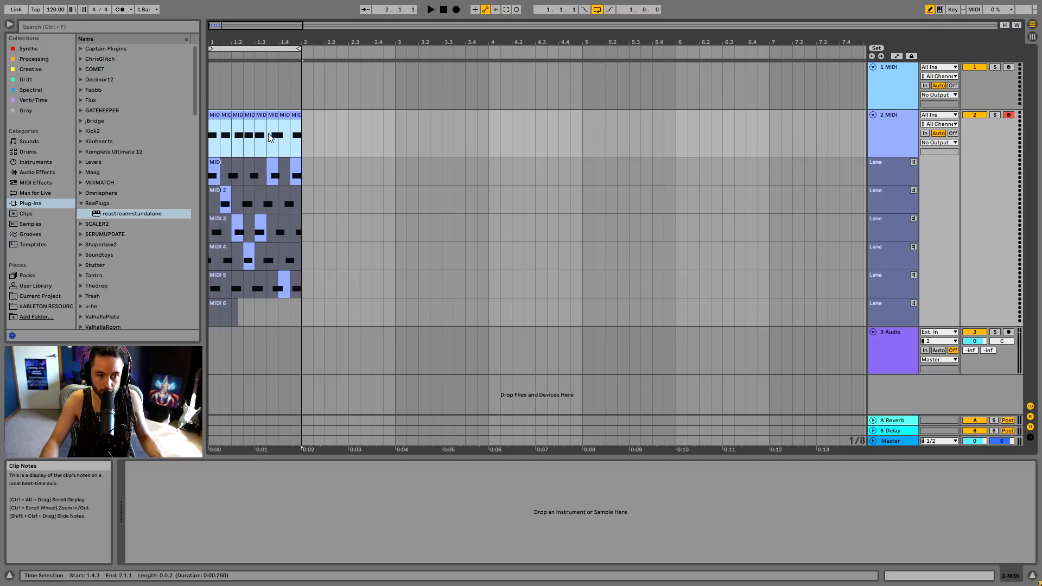
- Consolidate all comped segments on the main MIDI track into one clip and delete the six take lanes below it
left_click(296, 115)
left_click(217, 116, "shift")
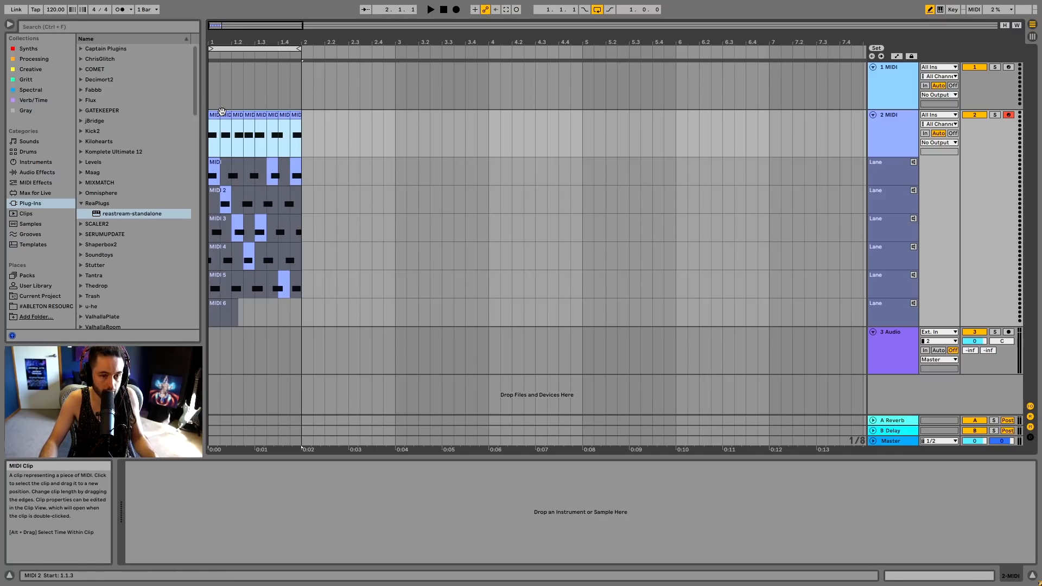
key("ctrl+j")
left_click(888, 174)
left_click(880, 306, "shift")
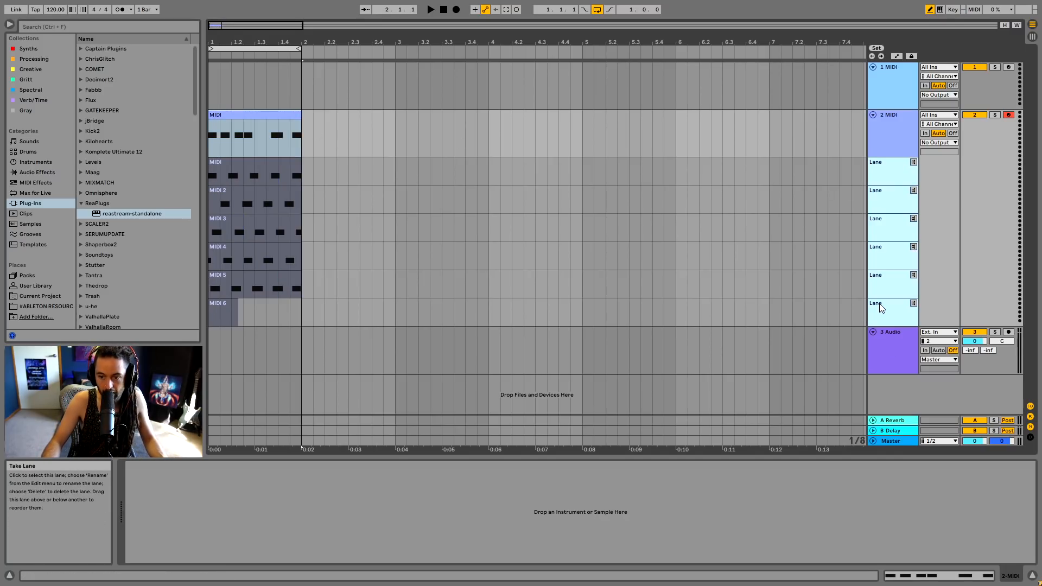
key("Delete")
right_click(894, 130)
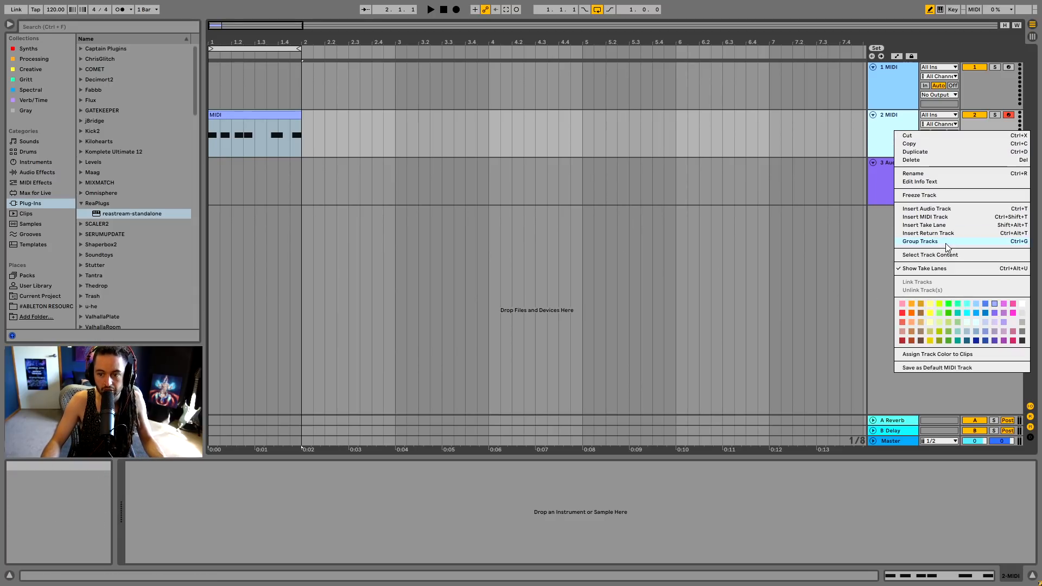
left_click(526, 118)
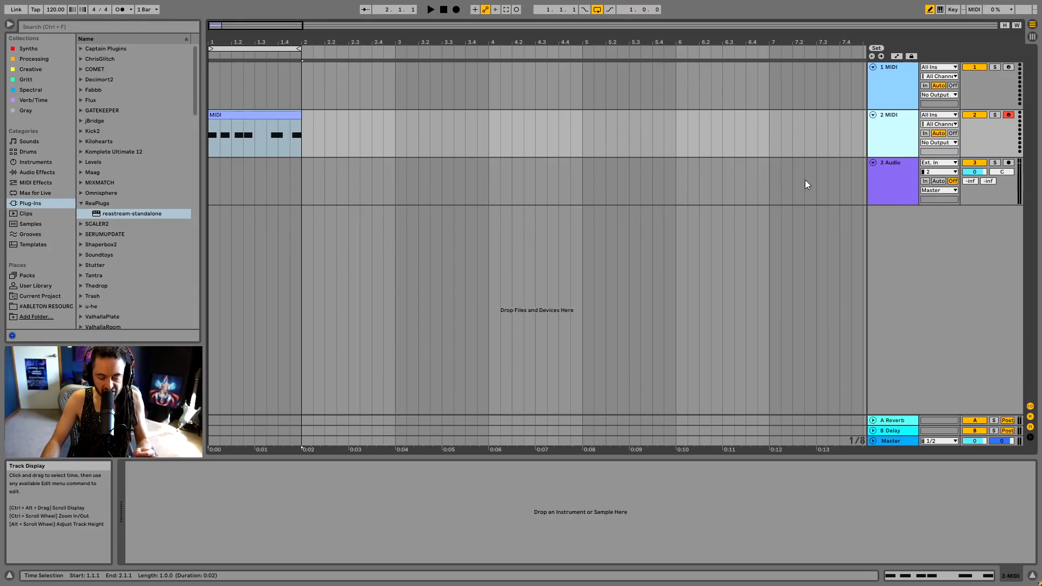
right_click(885, 137)
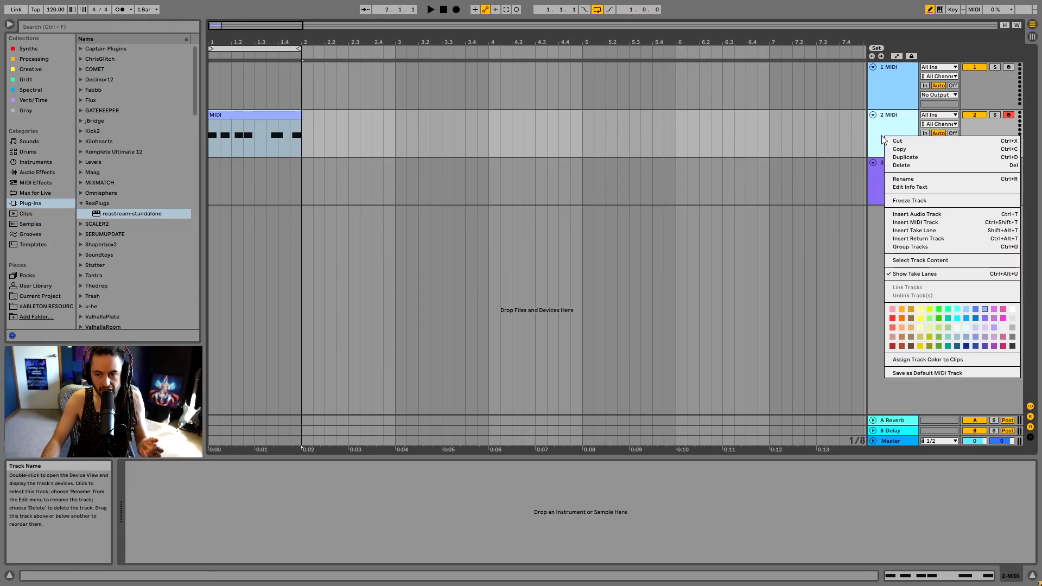
left_click(761, 273)
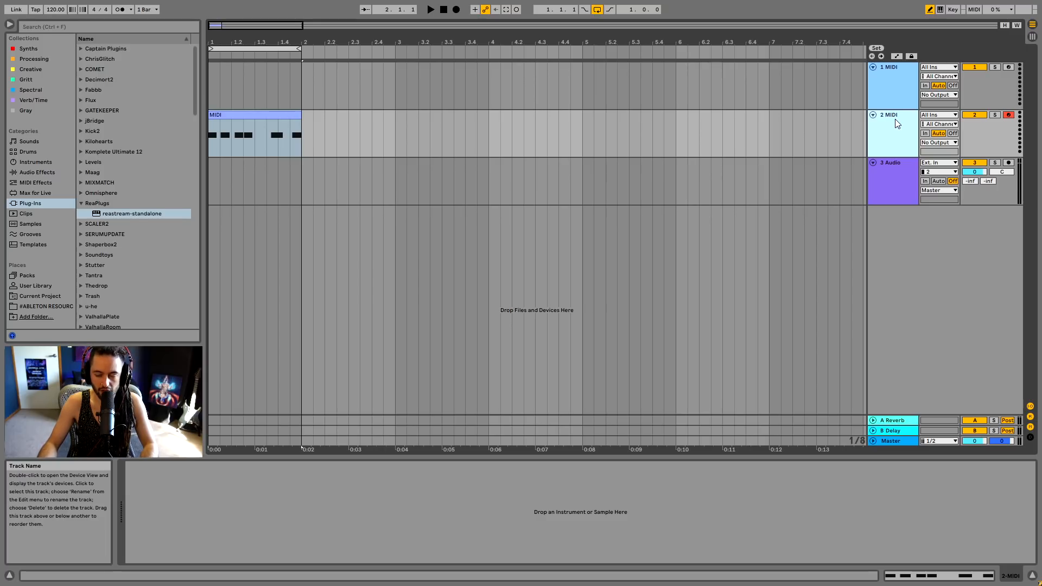
- Delete both MIDI tracks and insert a new audio track below the remaining one
key("Delete")
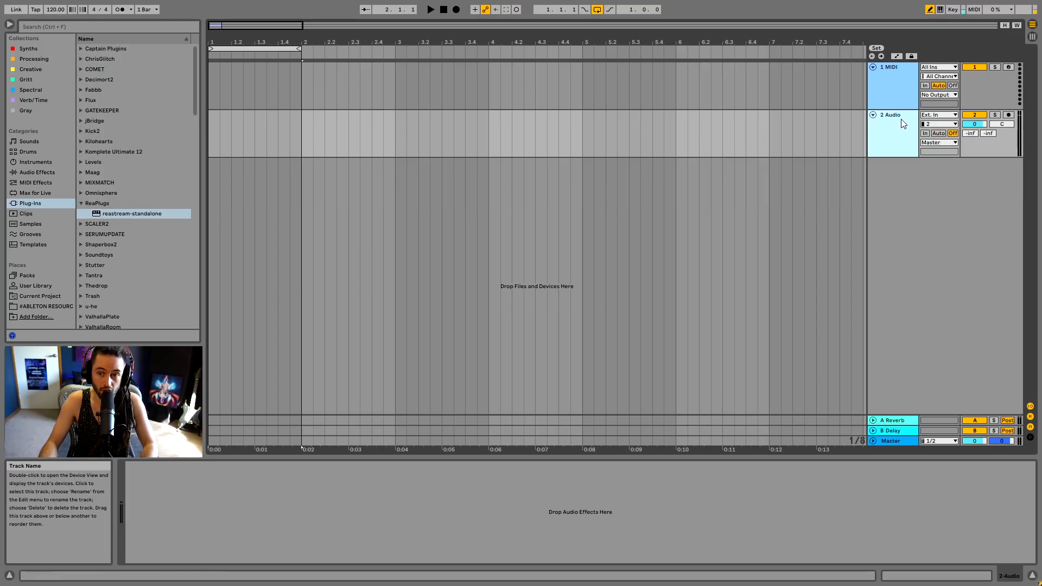
left_click(897, 79)
key("Delete")
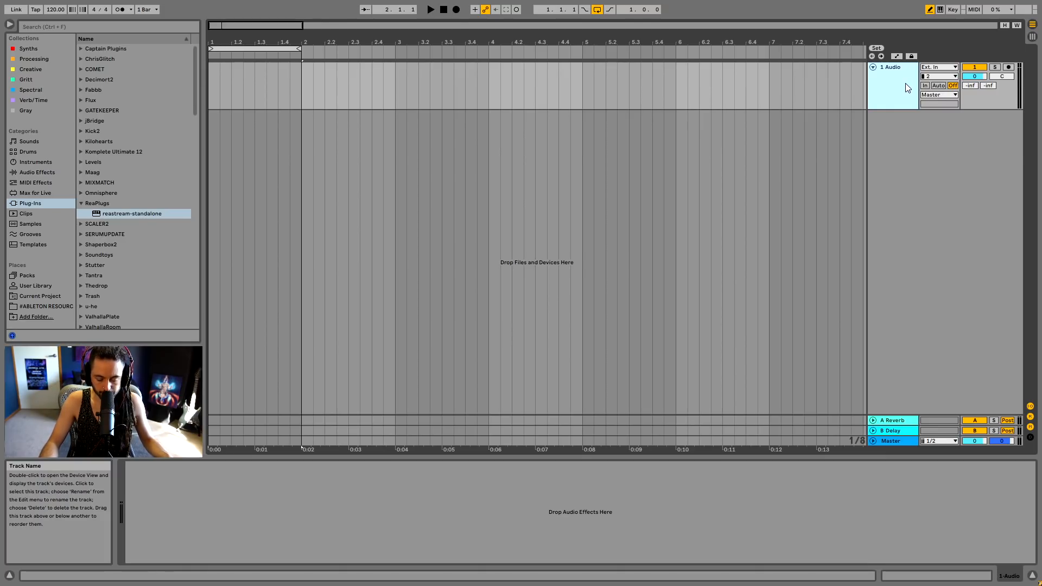
key("ctrl+t")
left_click(471, 236)
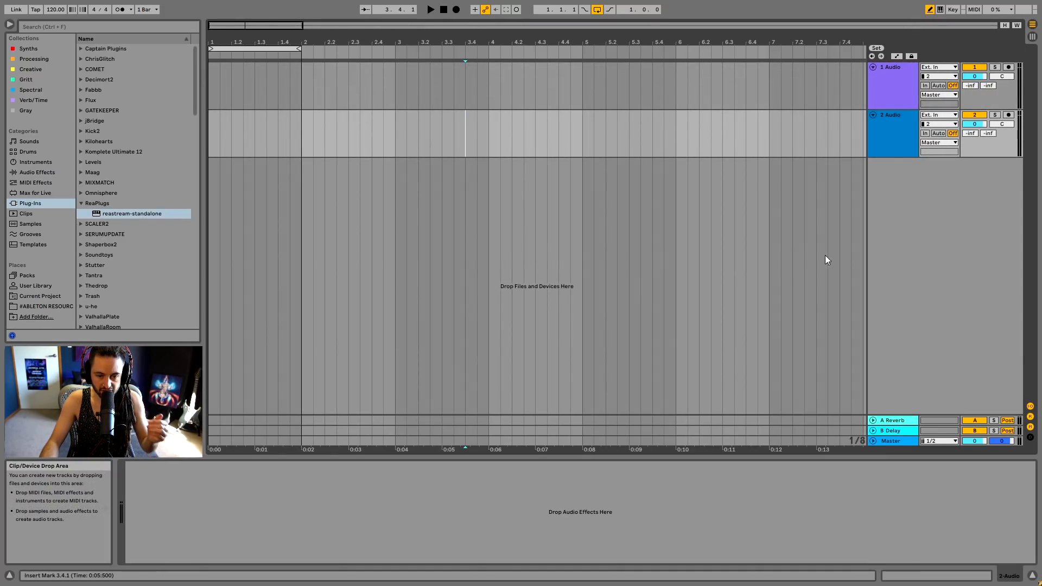
- Switch to Splice, preview the first recently added BULLYFINGER drum break loop, and return to Ableton Live
key("alt+Tab")
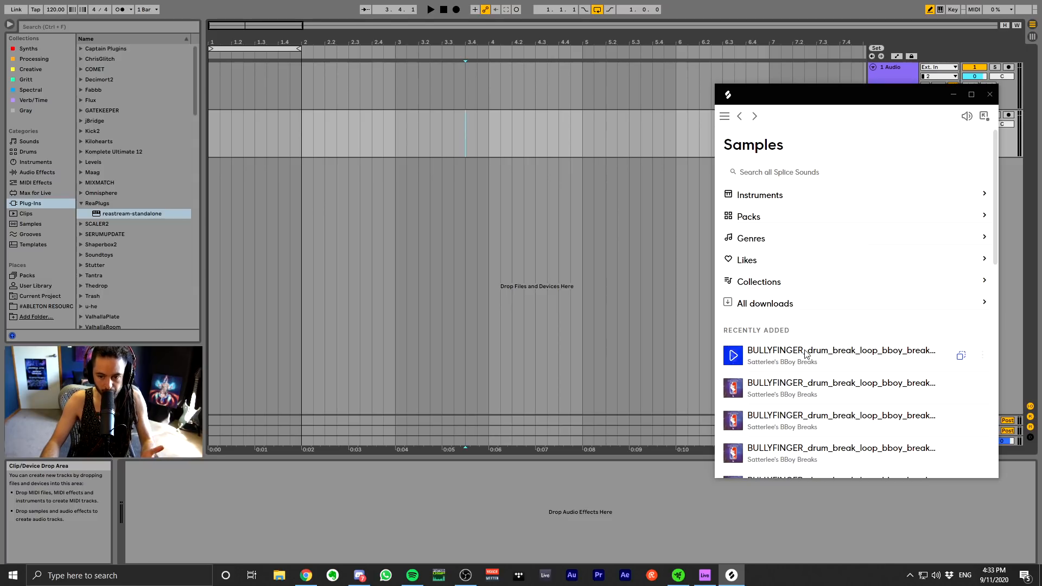
left_click(732, 356)
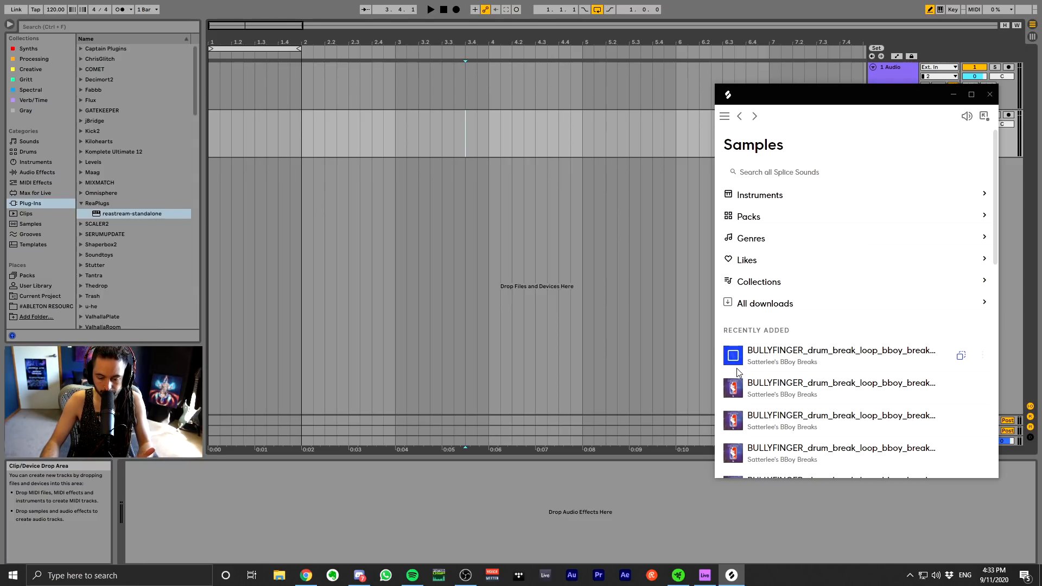
left_click(578, 155)
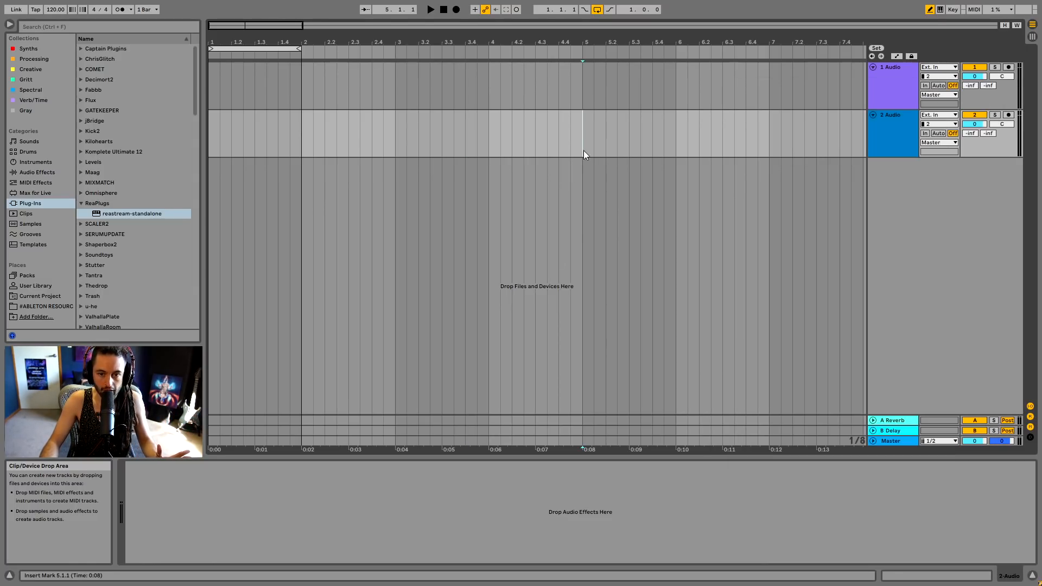
- Insert six empty take lanes under the second audio track
right_click(905, 136)
key("Escape")
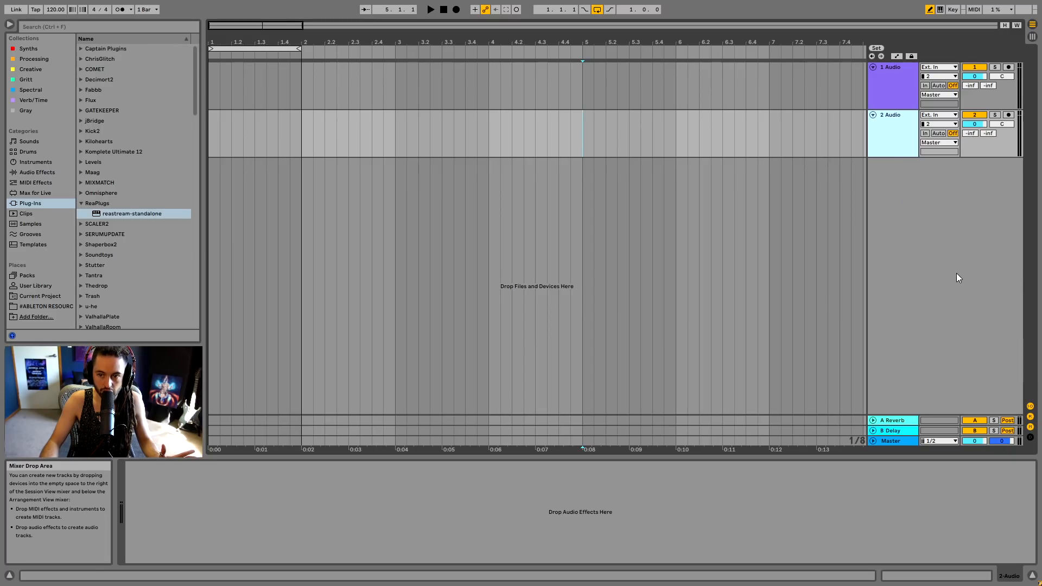
left_click(411, 133)
right_click(882, 129)
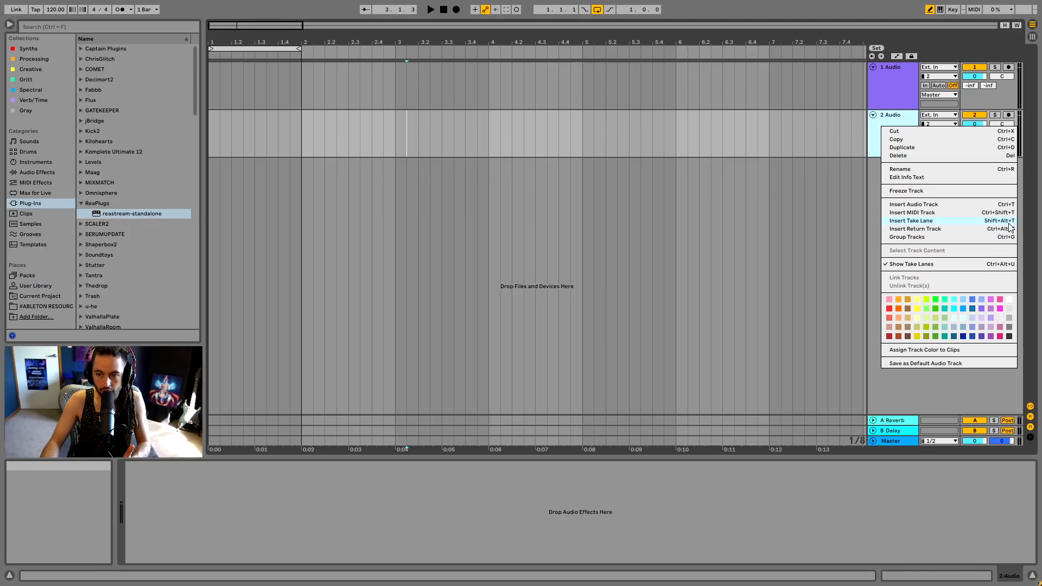
left_click(877, 138)
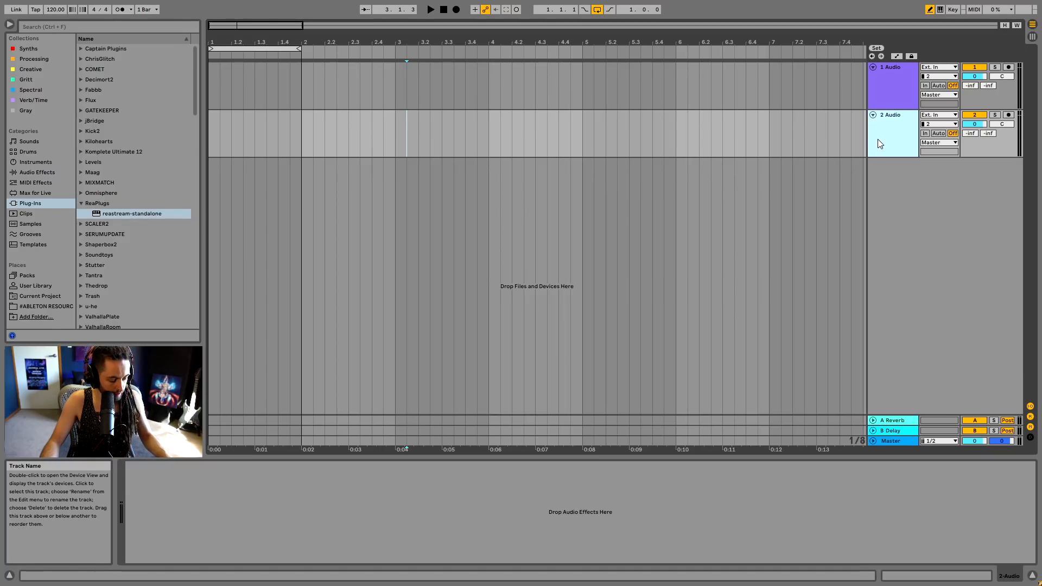
key("ctrl+alt+u")
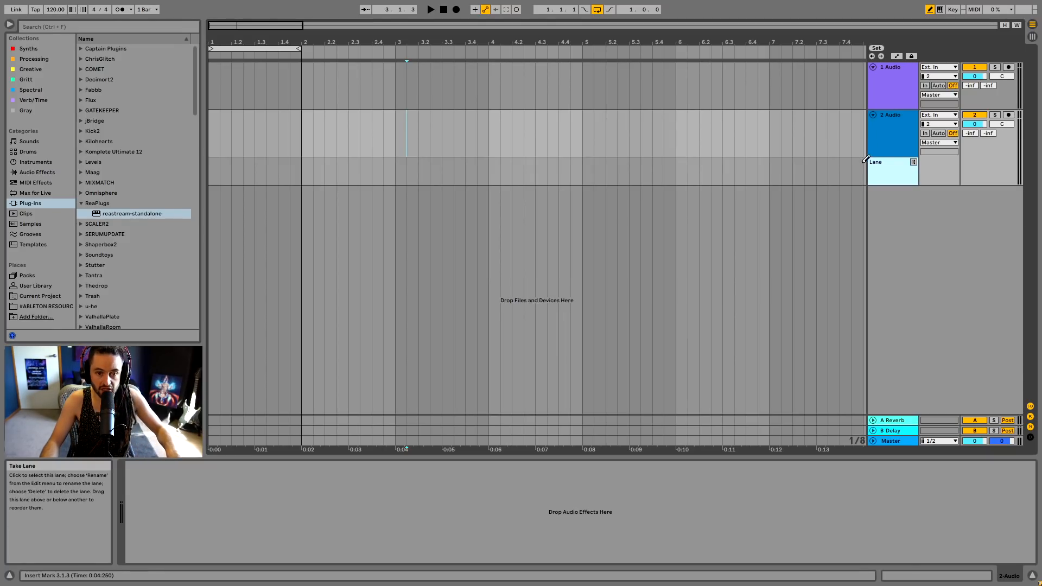
key("shift+alt+t")
key("shift+alt+t")
key("shift+alt+t")
key("shift+alt+t")
key("shift+alt+t")
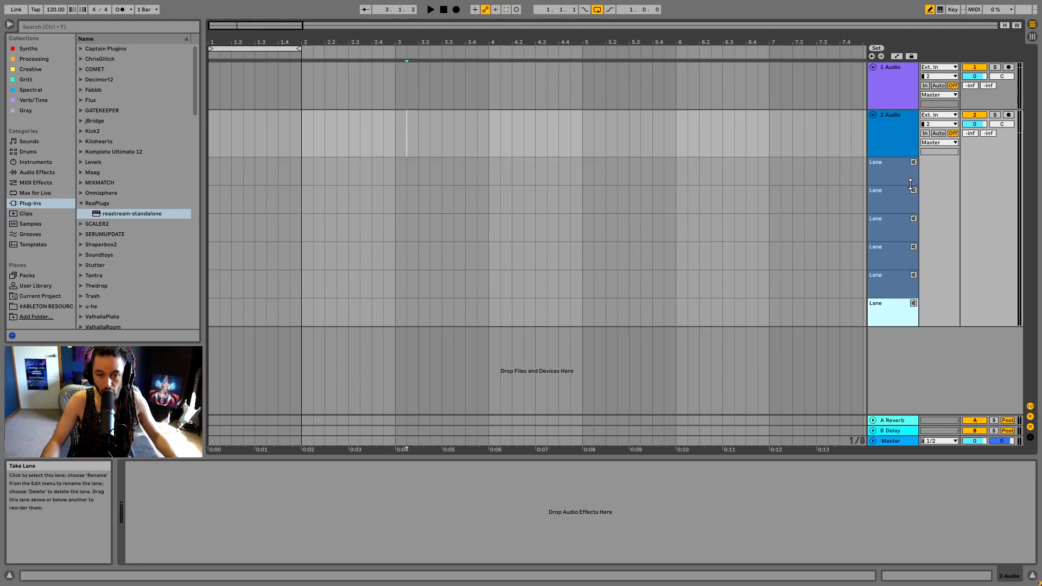
- Switch to Splice, place six different BULLYFINGER drum break loops at bar 1, one per take lane, and return to Ableton Live
key("alt+Tab")
left_click_drag(896, 354, 212, 168)
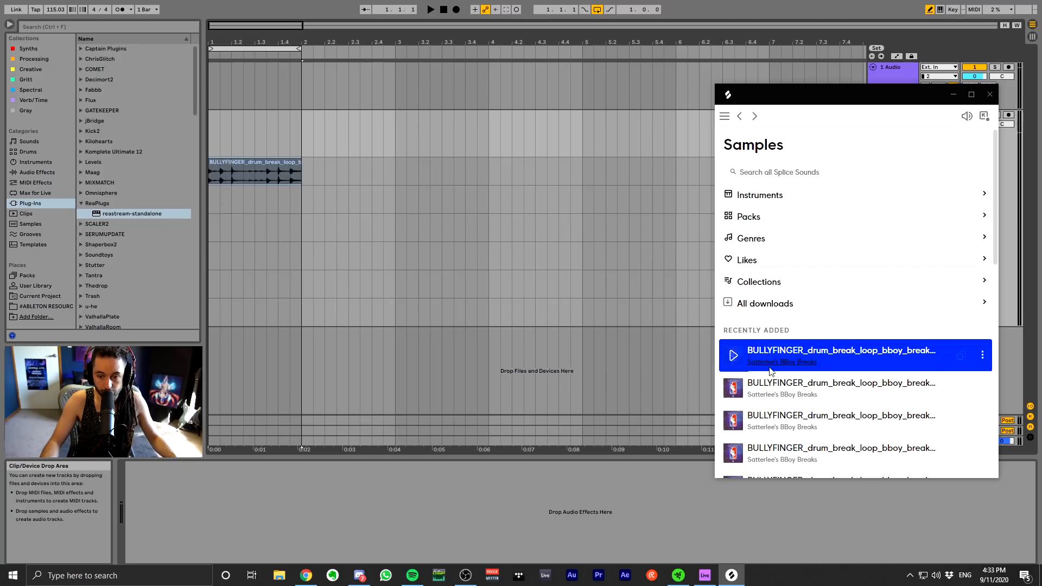
left_click_drag(771, 386, 213, 200)
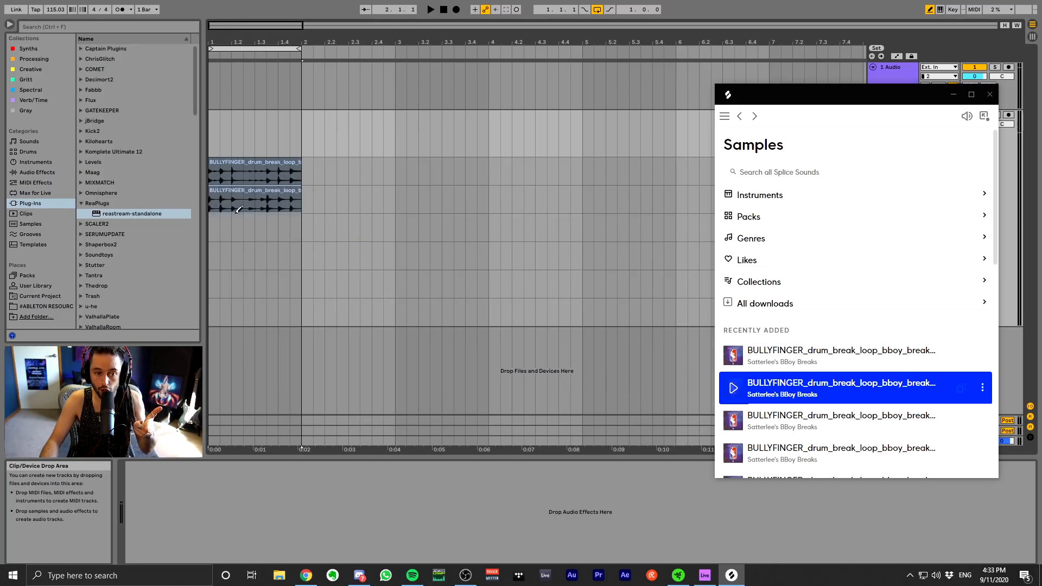
left_click_drag(771, 419, 210, 221)
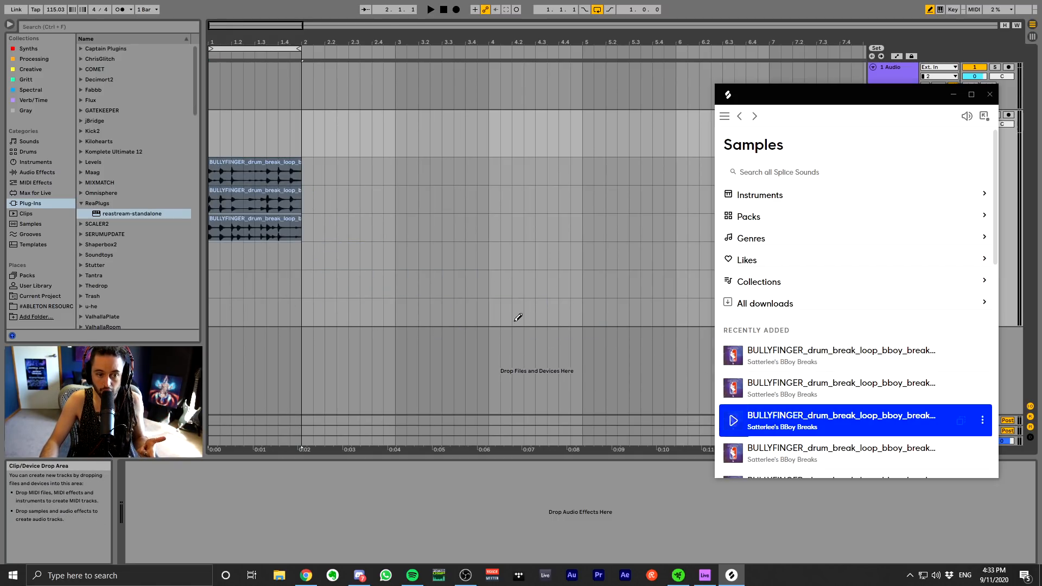
left_click_drag(787, 450, 211, 265)
scroll(788, 380, "down", 2)
left_click_drag(782, 375, 214, 293)
left_click_drag(890, 408, 210, 317)
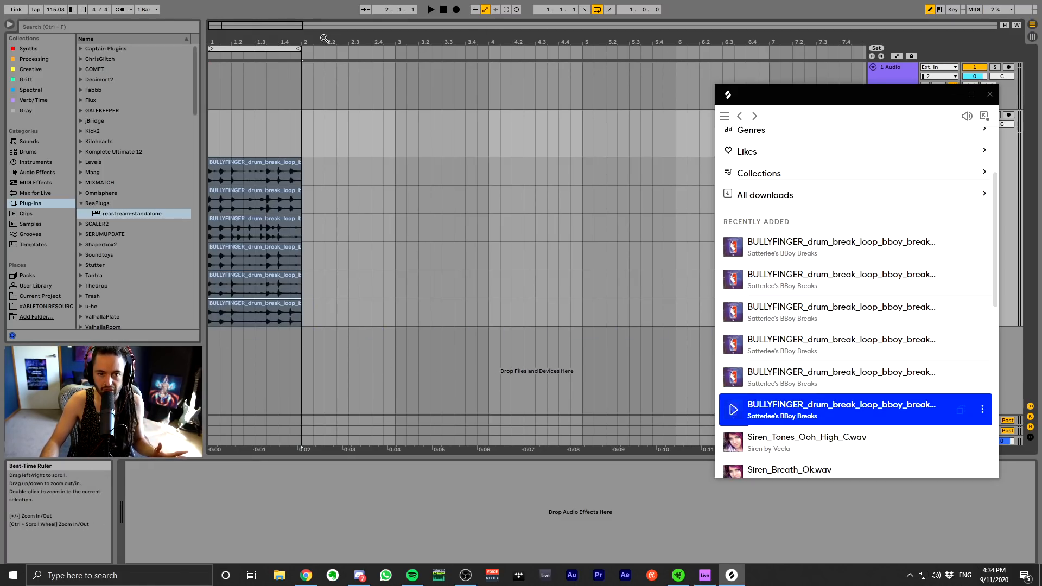
left_click(253, 33)
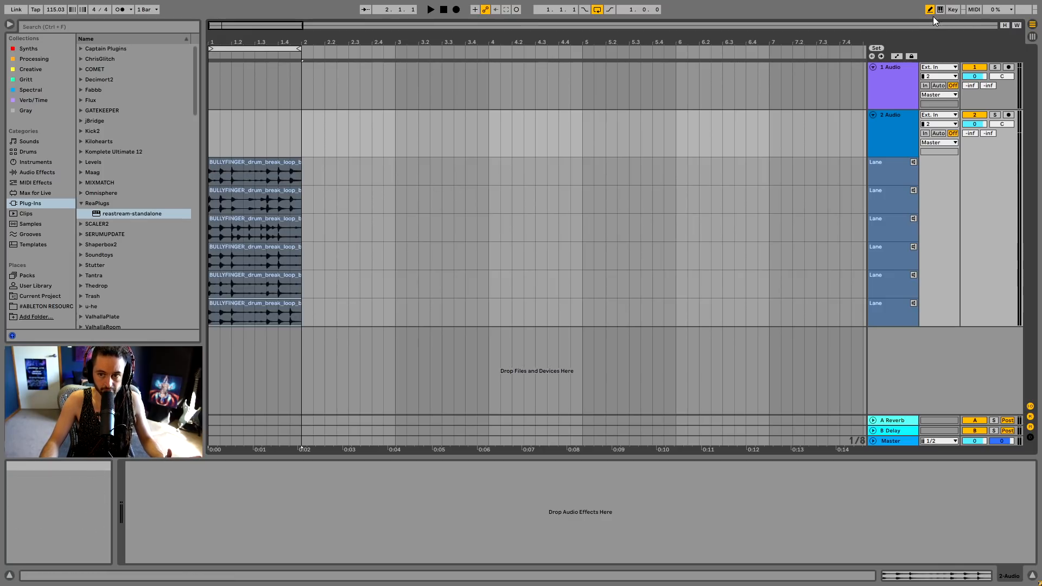
- Comp a one-bar drum loop onto the main lane using segments from the first, fourth, third, second and first take lanes in order
left_click(214, 176)
left_click_drag(221, 256, 243, 256)
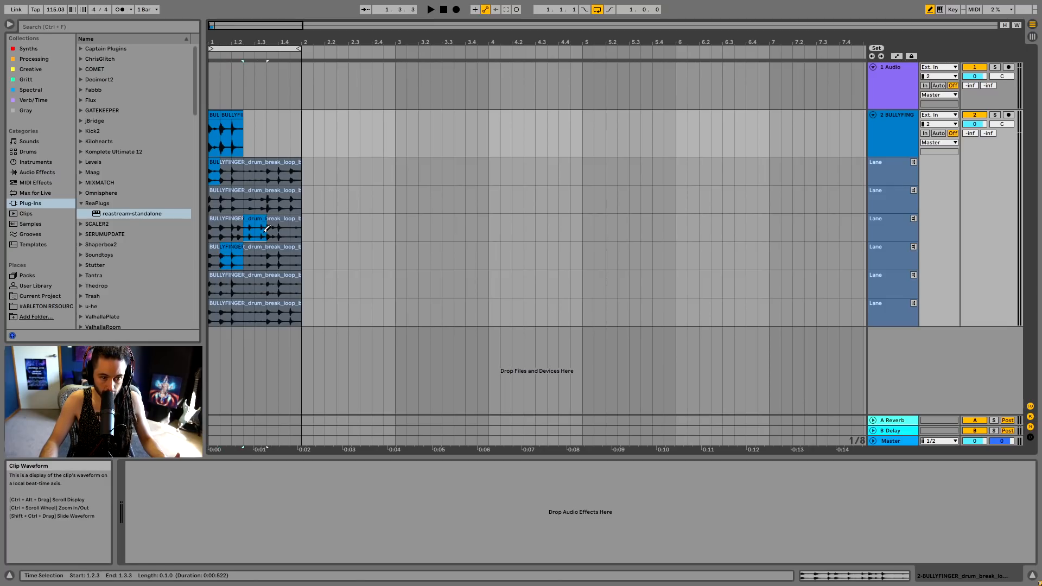
left_click_drag(267, 197, 290, 197)
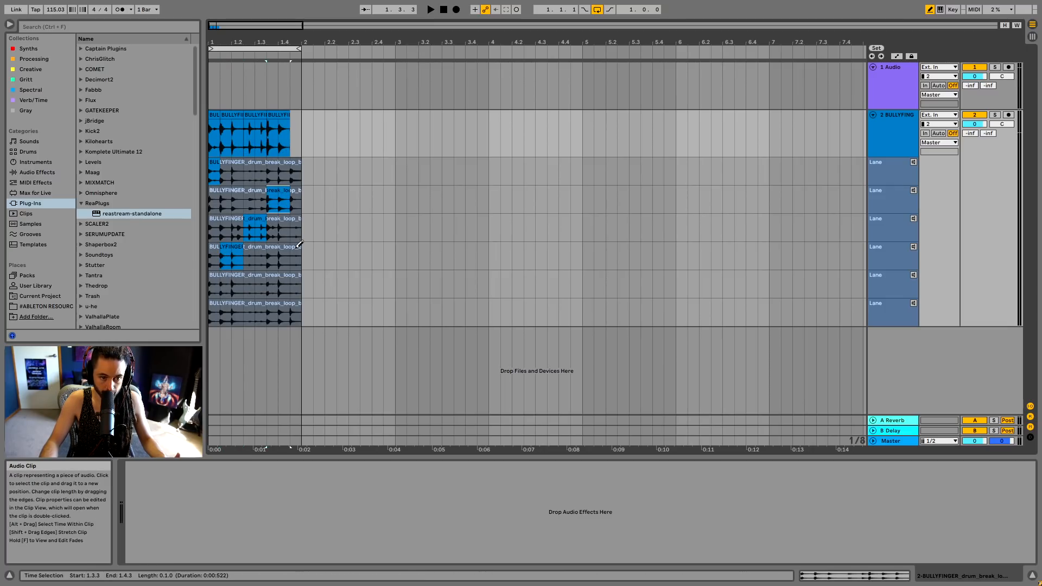
left_click(294, 174)
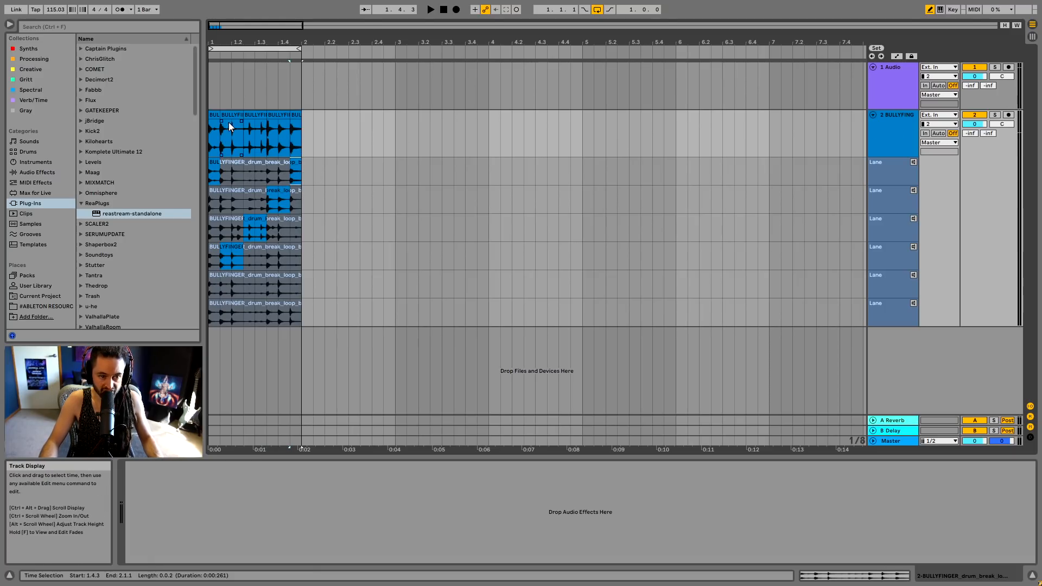
- Play the comped drum loop from bar 1, audition the first and second take lanes, and return to hearing the comp
left_click(213, 116)
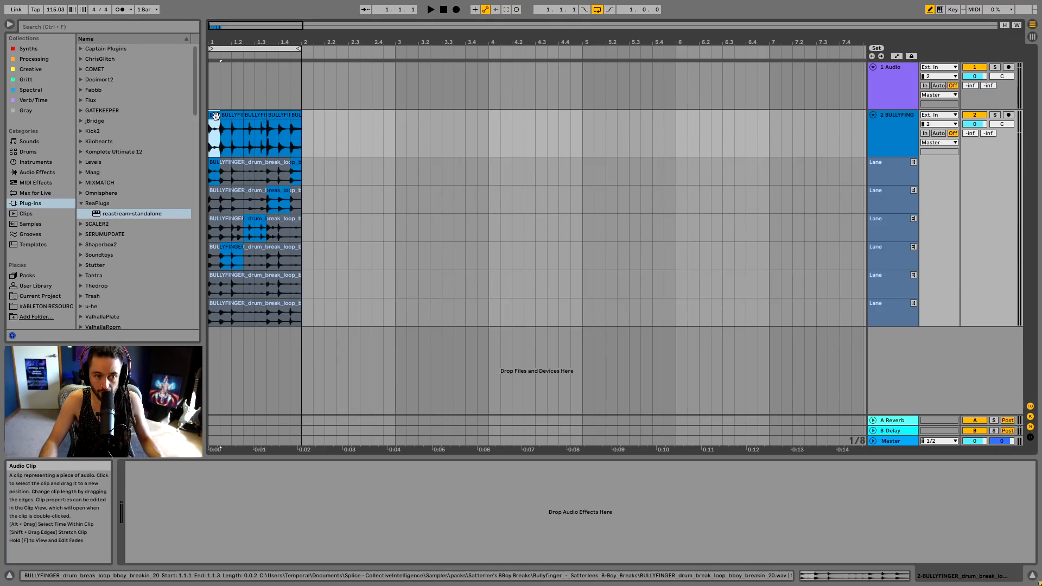
key("space")
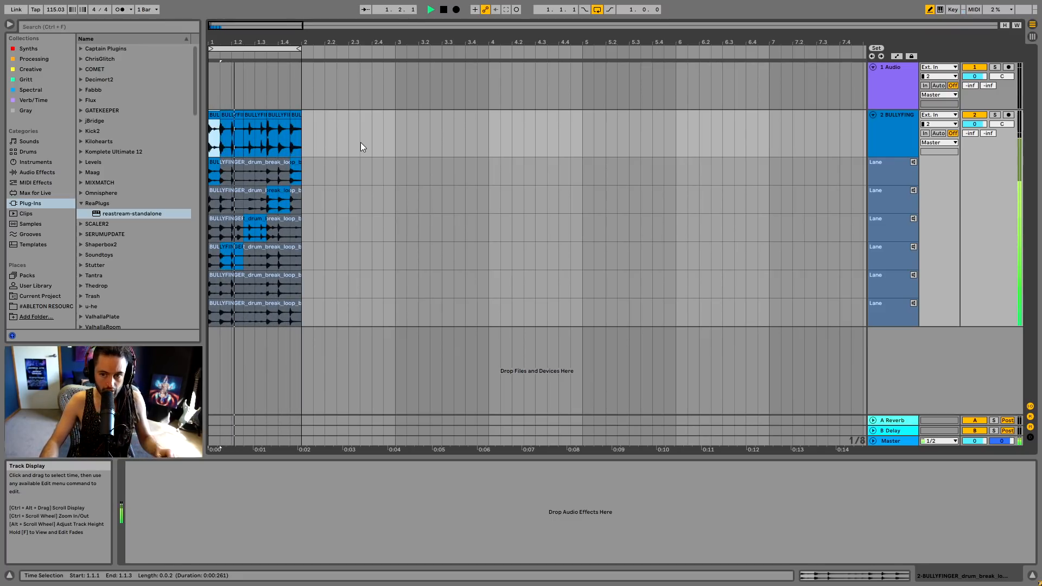
left_click(915, 162)
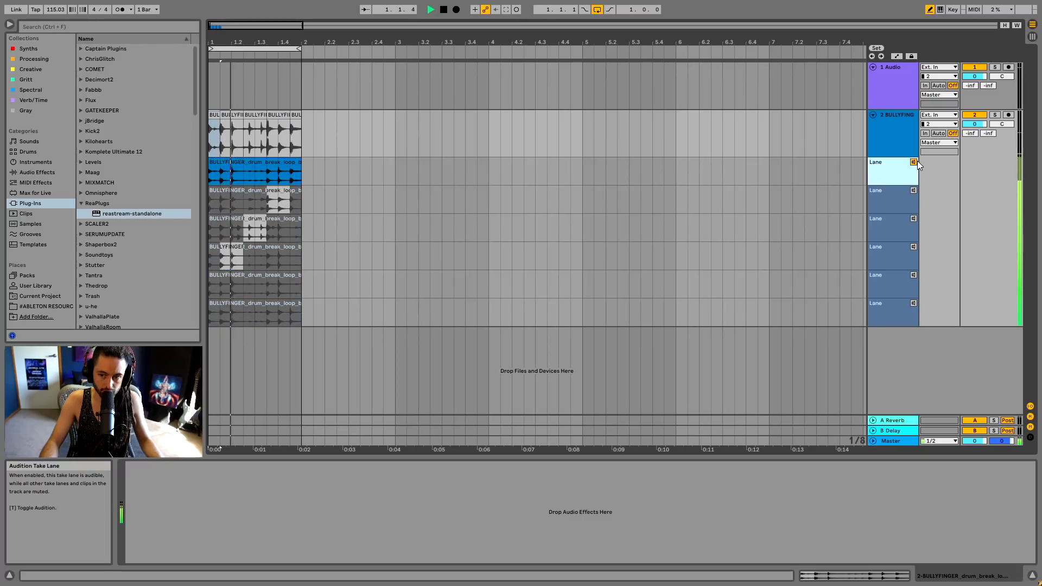
left_click(914, 190)
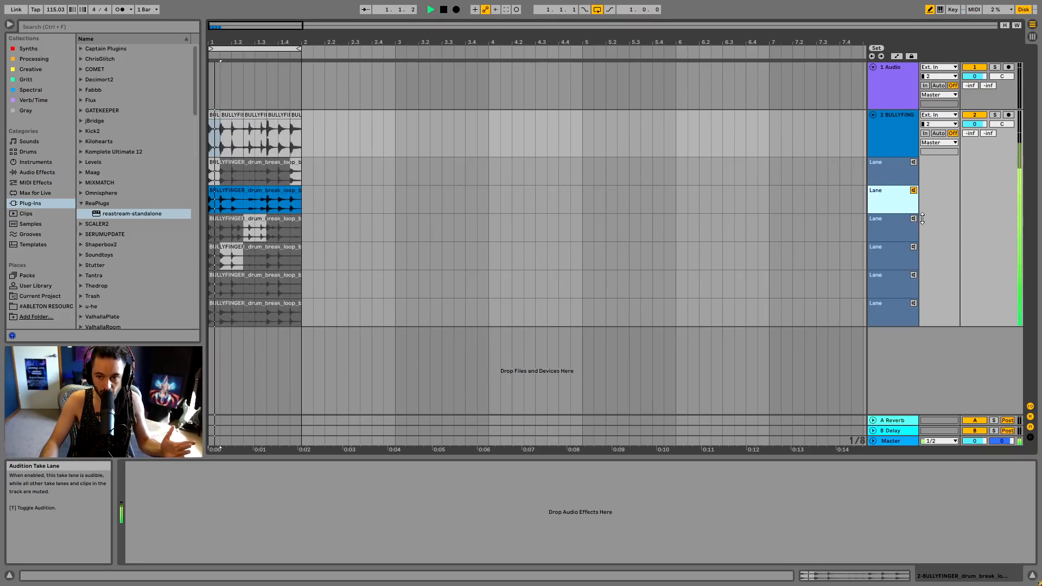
left_click(914, 191)
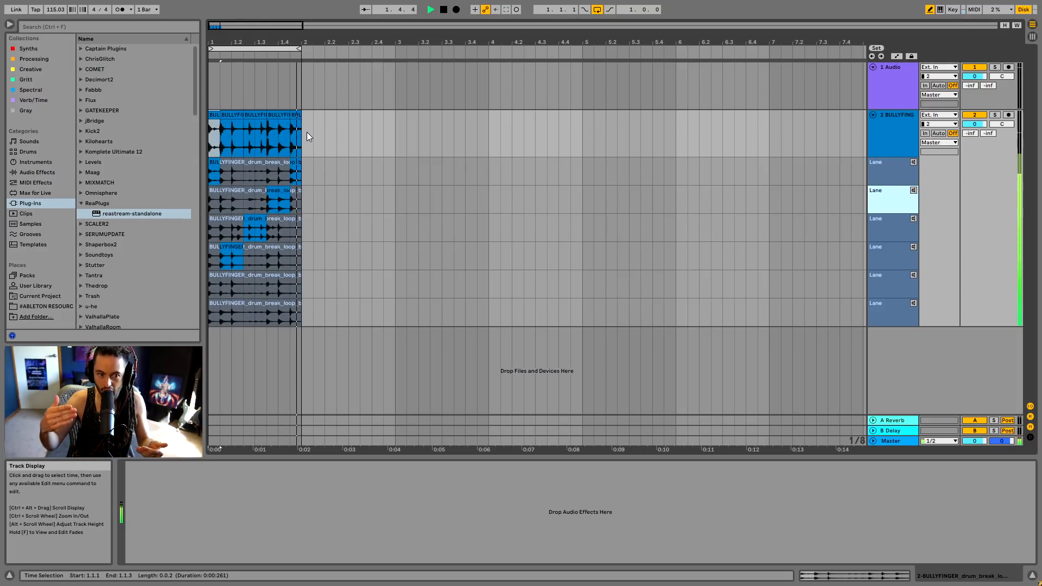
- Swap in the sixth lane's eighth-note segments at 1.3.3+1 eighth and 1.2.1, and consolidate the whole comp into one clip
left_click(282, 313)
left_click(235, 318)
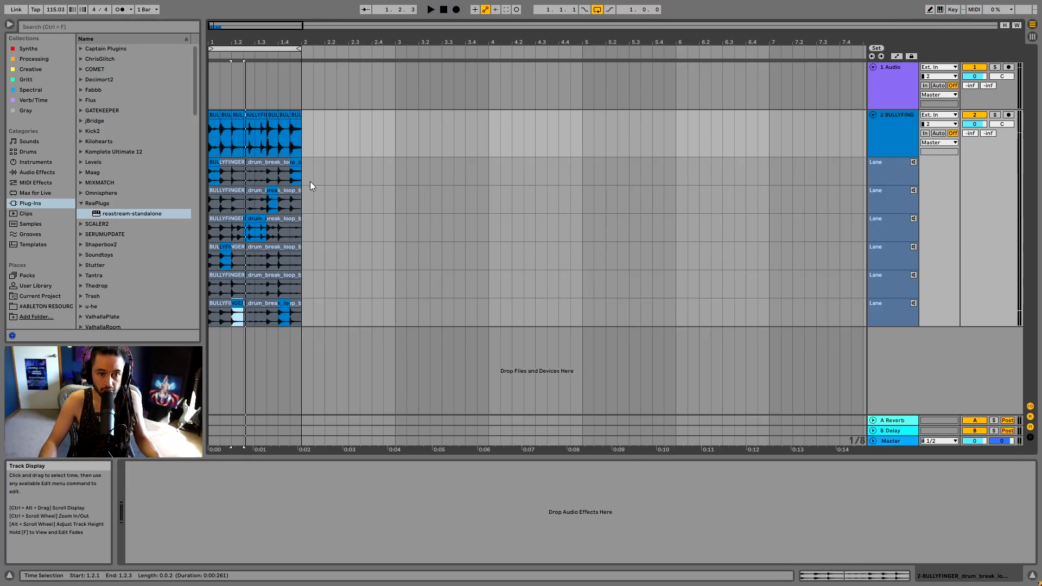
left_click(213, 116)
key("ctrl+j")
- Rename the consolidated clip "loop 1" and move it to bar 3 on the same track
key("ctrl+r")
type("loop")
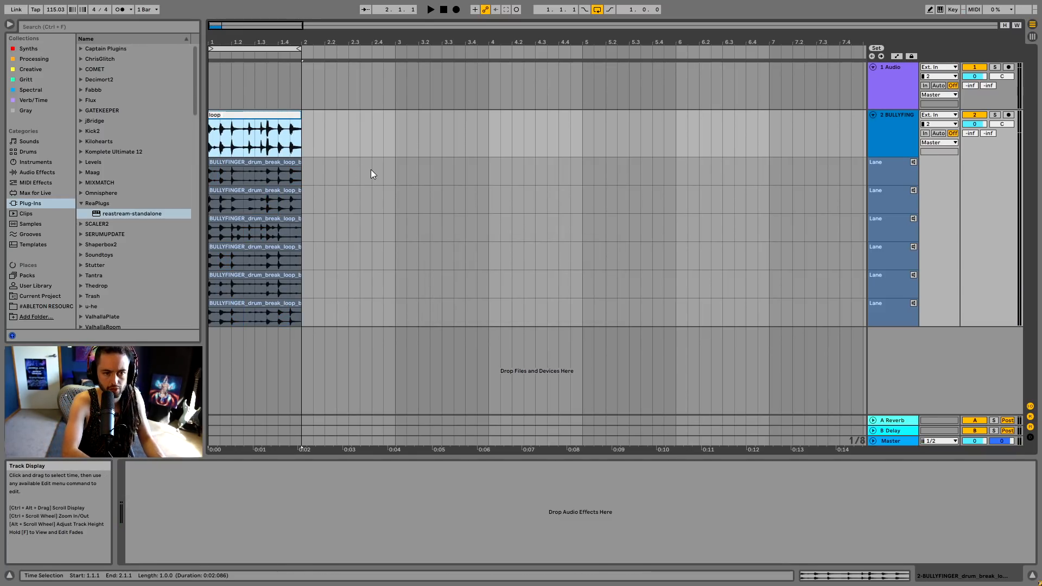
type(" 1")
key("Return")
left_click_drag(280, 118, 466, 118)
- Comp a second one-bar loop at bar 1 using segments from the first, third, fifth and sixth take lanes
key("b")
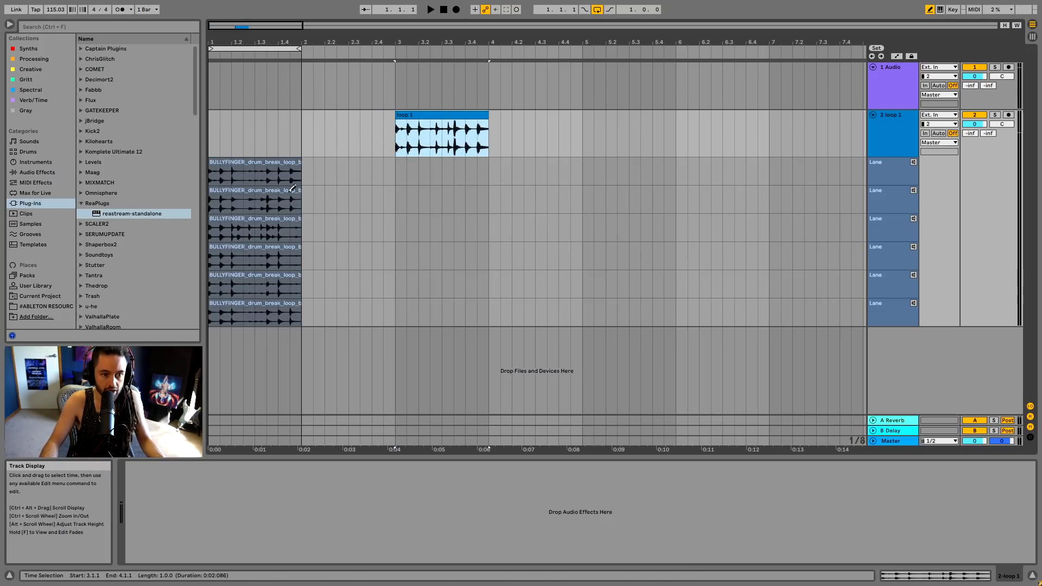
left_click(225, 173)
left_click(218, 229)
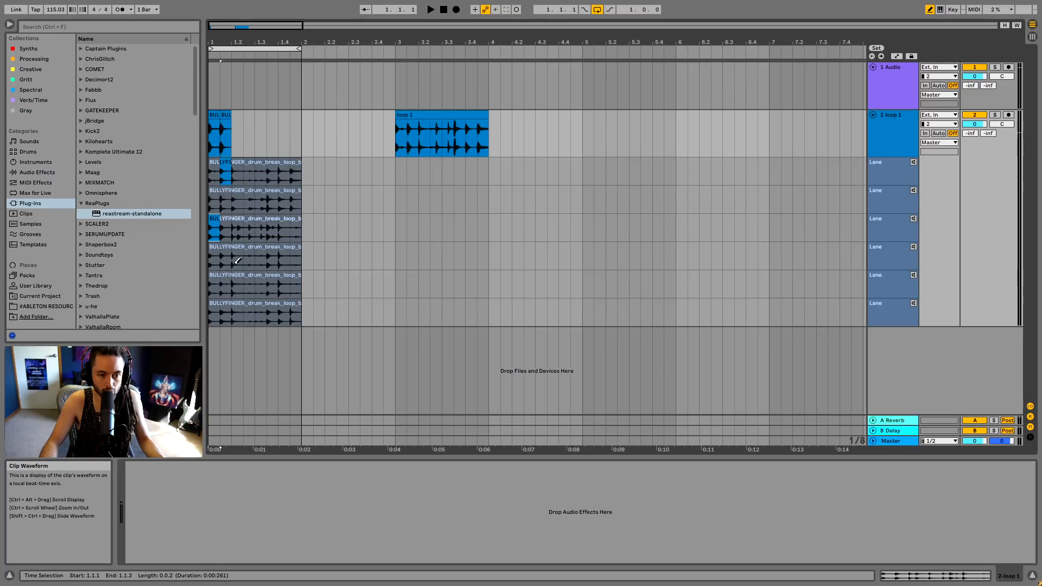
left_click_drag(248, 231, 262, 231)
left_click(237, 284)
left_click_drag(273, 310, 299, 312)
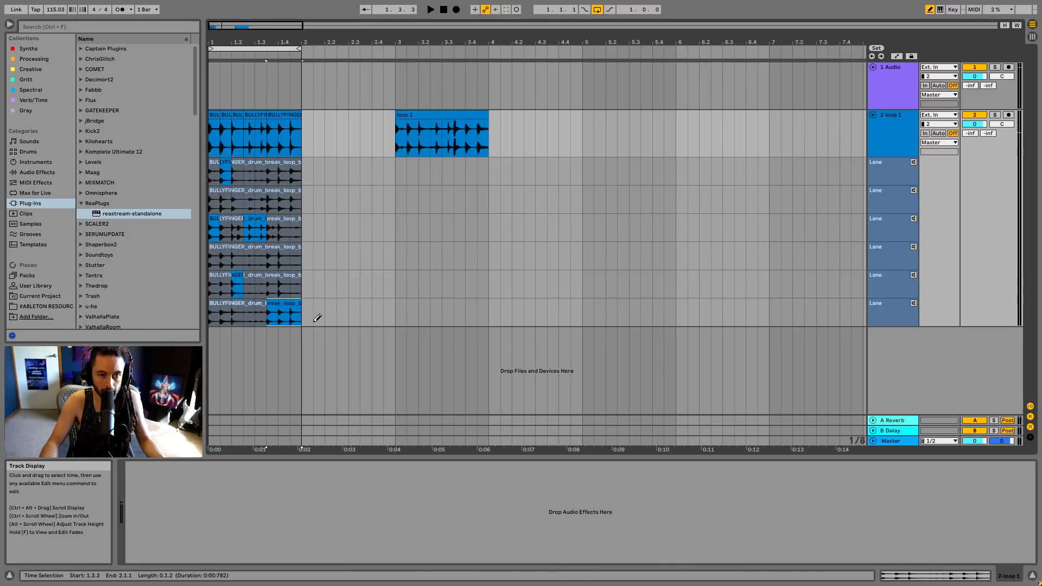
- Play back the second comp, stop playback, and consolidate all its segments into one clip
left_click(217, 114)
key("space")
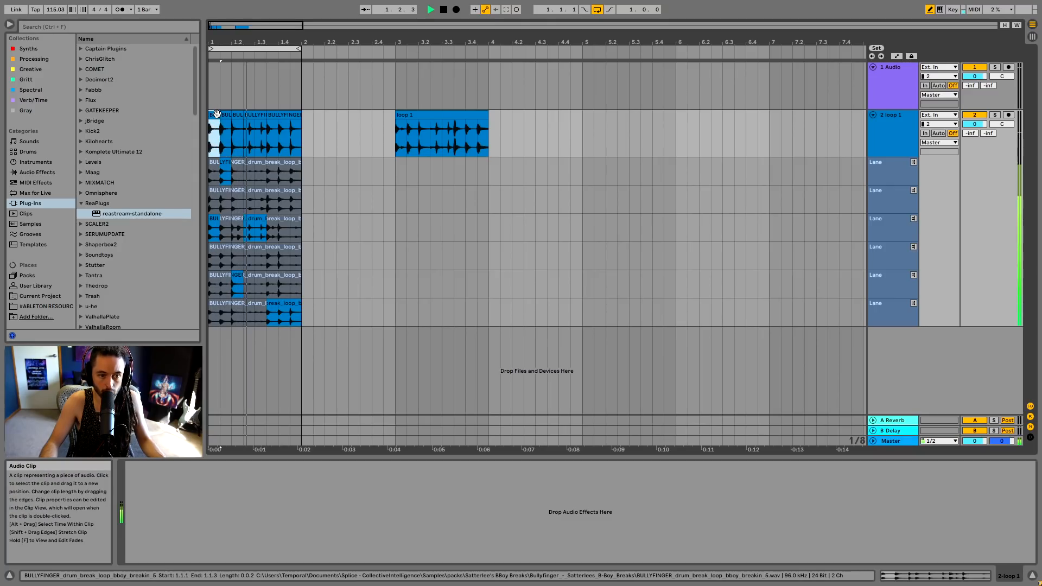
left_click(291, 114)
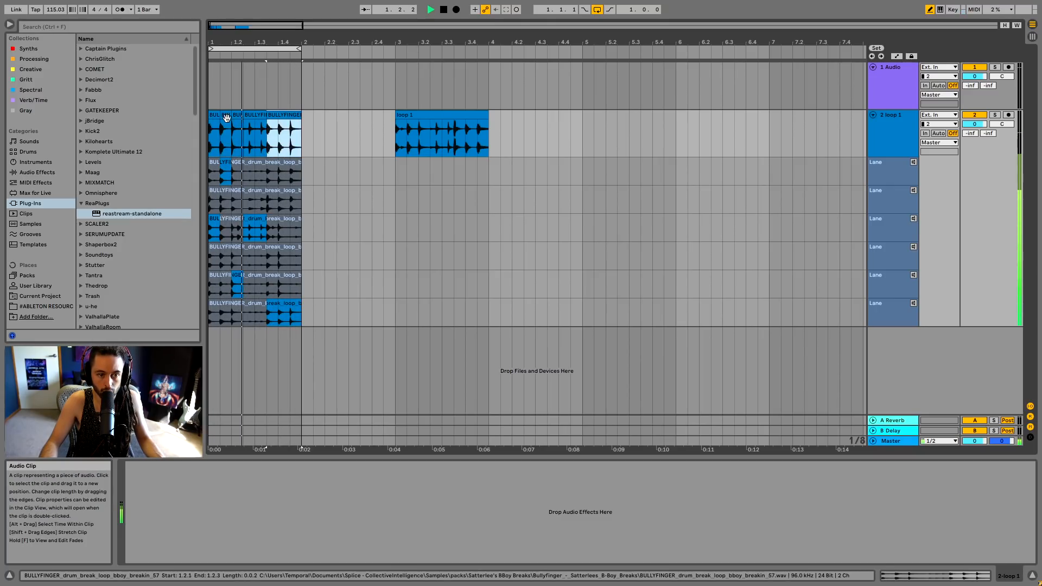
left_click(214, 115, "shift")
key("space")
- Move the consolidated clip to bar 4, directly after loop 1, and rename it "Loop 2"
left_click_drag(248, 131, 527, 130)
key("ctrl+r")
type("Loo")
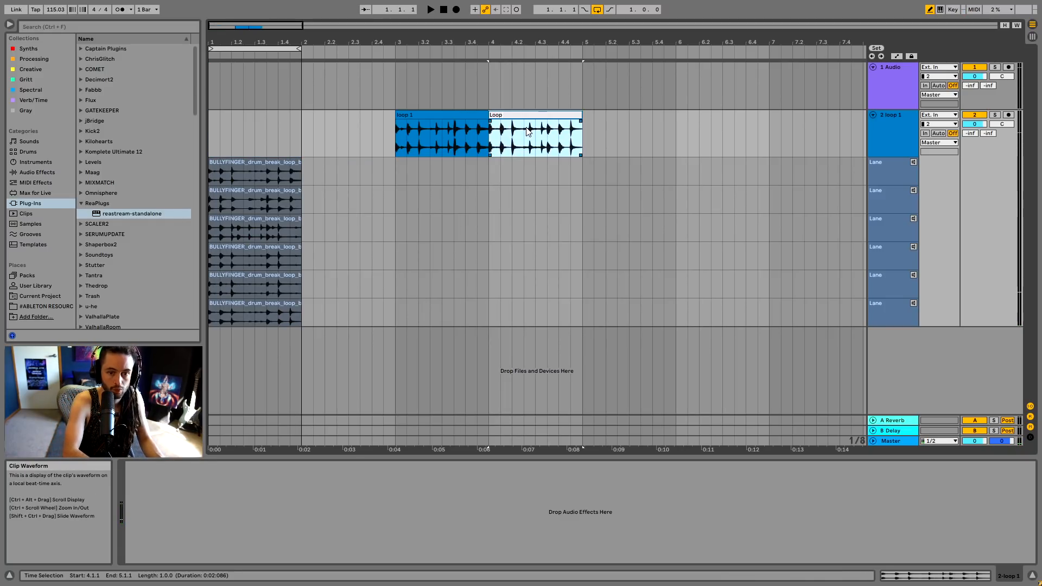
type("p 2")
key("Return")
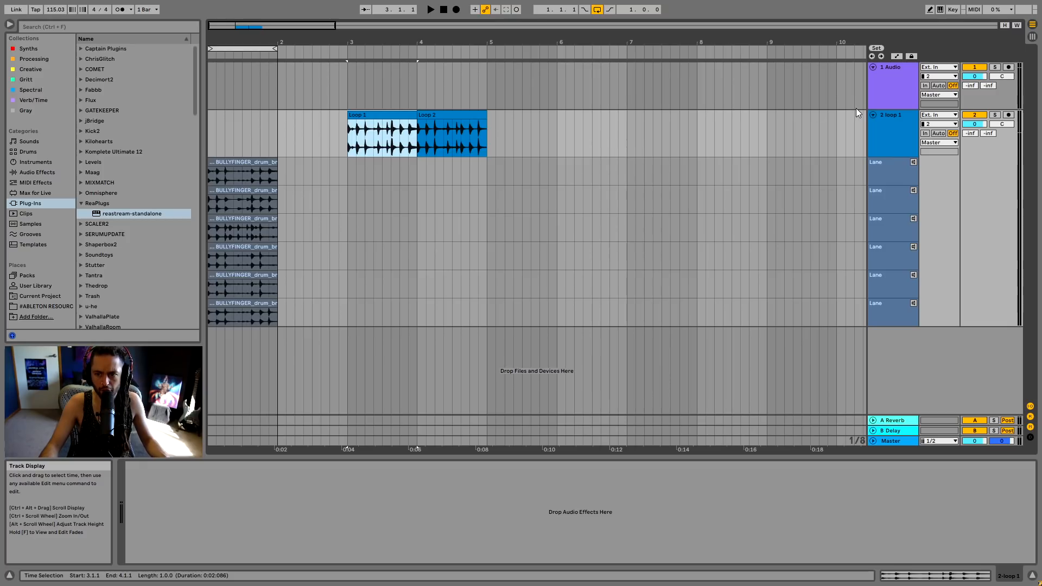
- Hide the second track's take lanes and move Loop 2 to a new audio track below, aligned with Loop 1 at bar 3
right_click(887, 132)
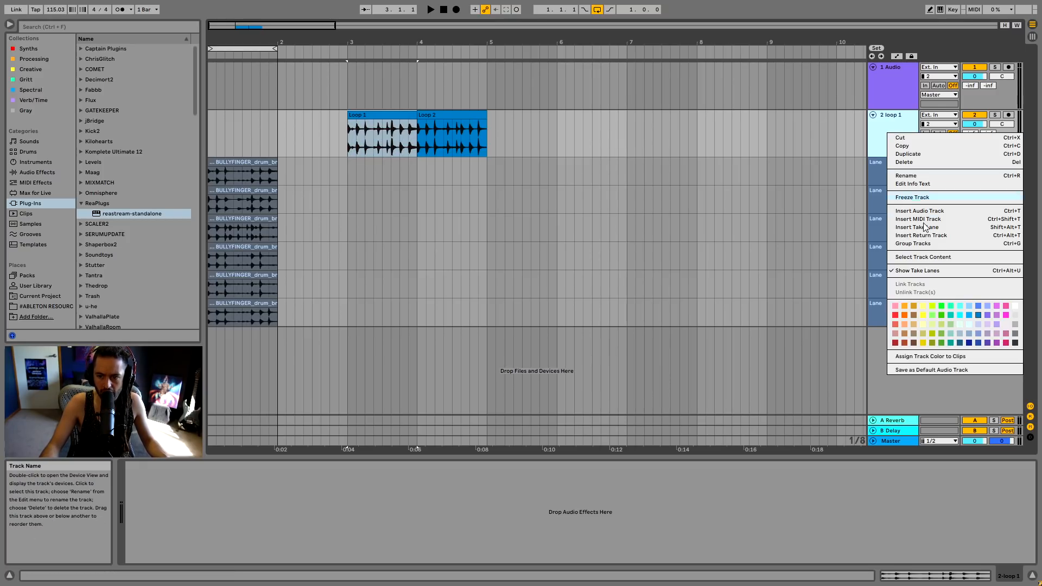
left_click(936, 271)
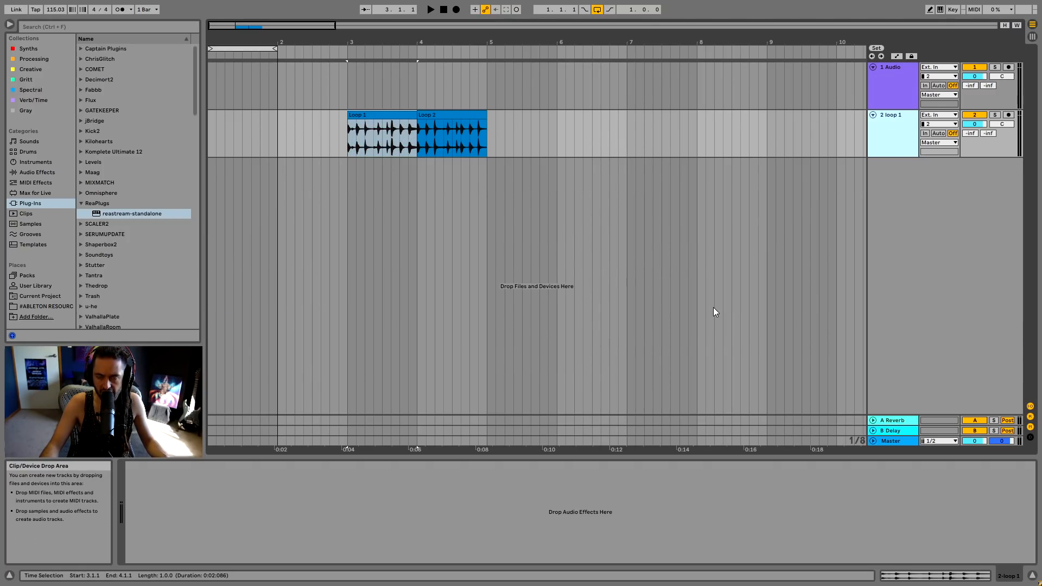
left_click(458, 114)
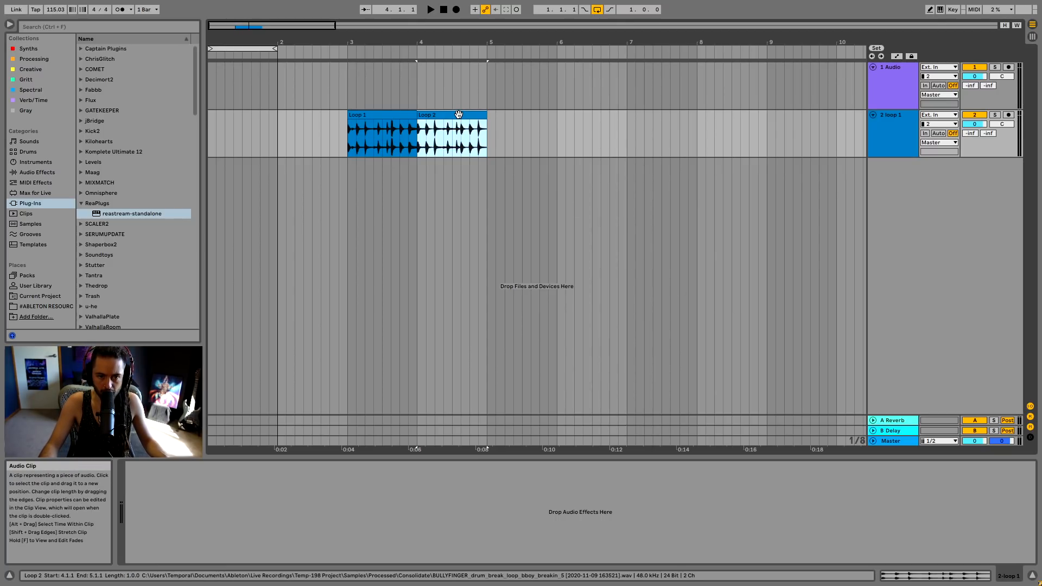
left_click_drag(459, 114, 386, 219)
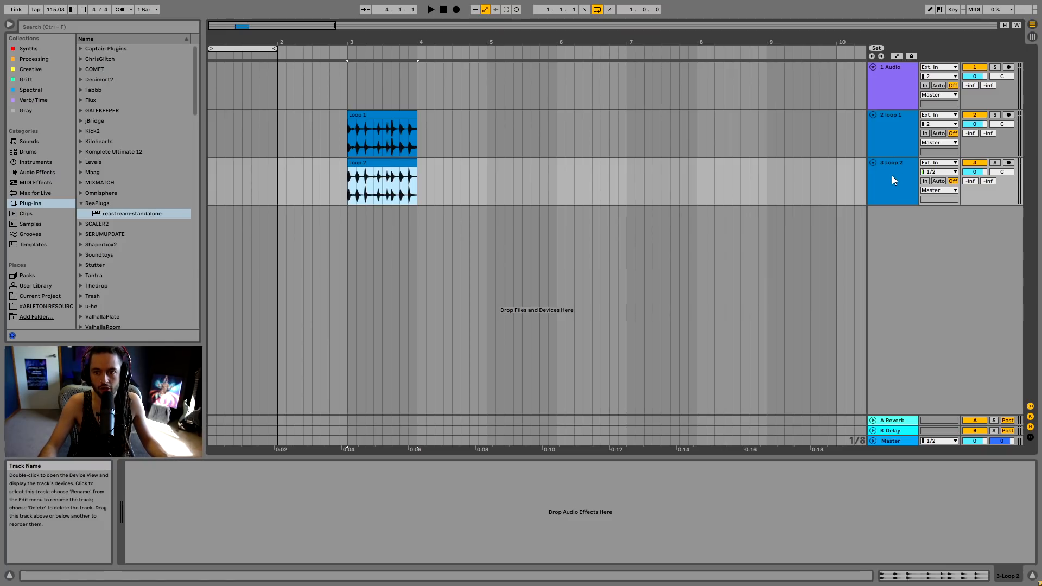
- Link the Loop 1 and Loop 2 tracks and add a short fade-in to the start of both clips
left_click(897, 119)
left_click(908, 194, "shift")
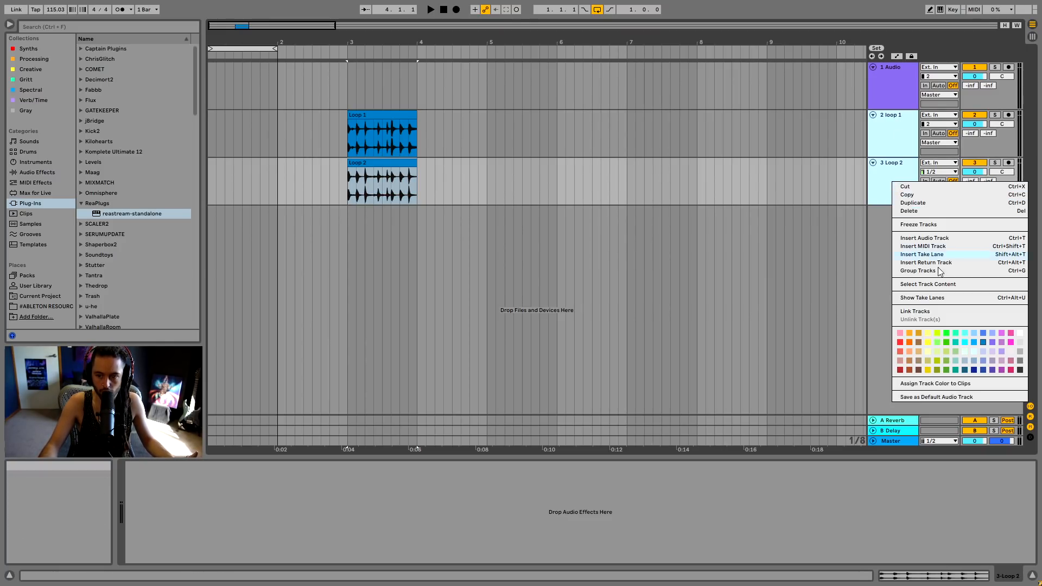
left_click(942, 311)
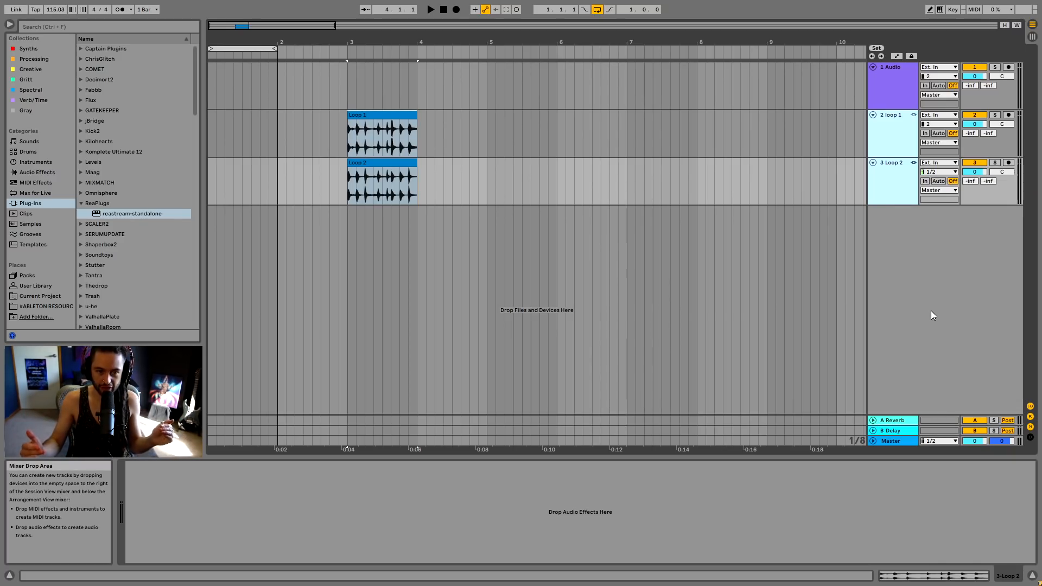
left_click(350, 122)
mouse_move(351, 122)
left_mouse_down()
mouse_move(432, 121)
mouse_move(356, 127)
left_mouse_up()
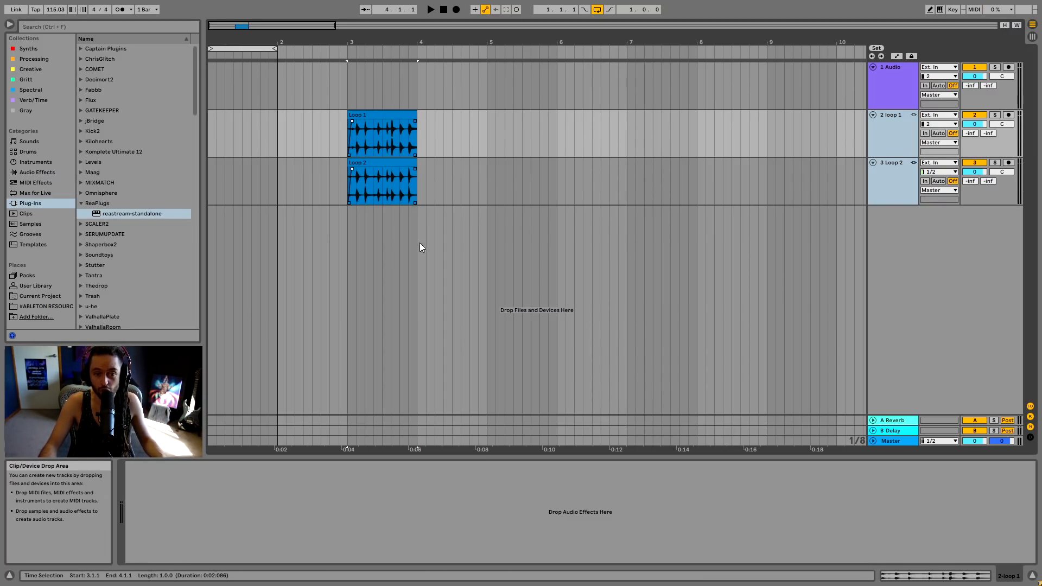
- Split both linked loop clips at 3.1.3, 3.2.3 and 3.4.1
left_click(358, 141)
key("ctrl+e")
left_click(376, 139)
key("ctrl+e")
left_click(400, 142)
key("ctrl+e")
- Move the linked tracks' last segments to 4.3.1 and the preceding segments to 3.4.1, and stretch the last segments to a longer duration
left_click(407, 118)
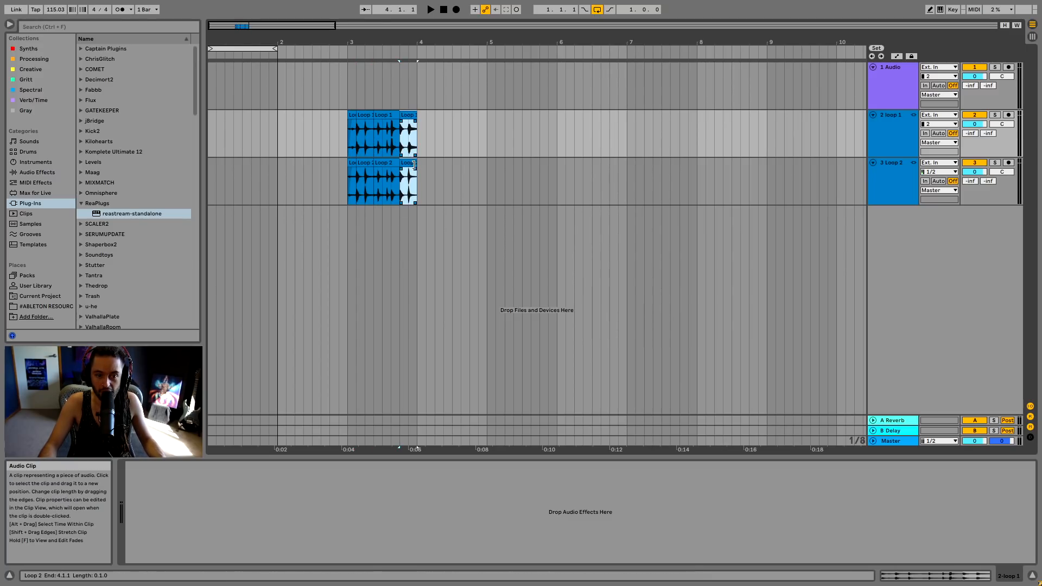
left_click_drag(420, 120, 461, 117)
left_click_drag(390, 115, 415, 116)
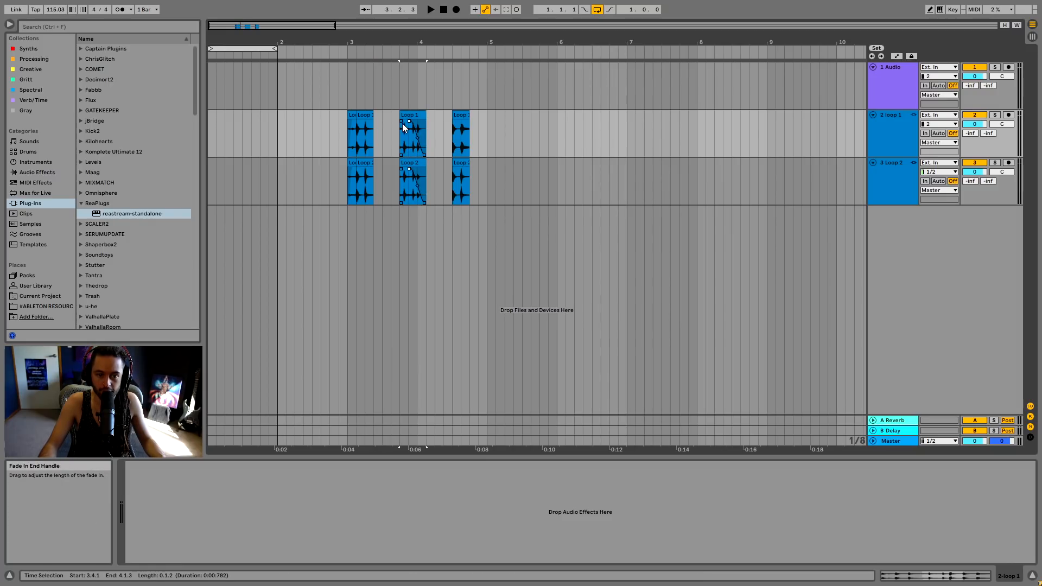
left_click(461, 116)
left_click(461, 117)
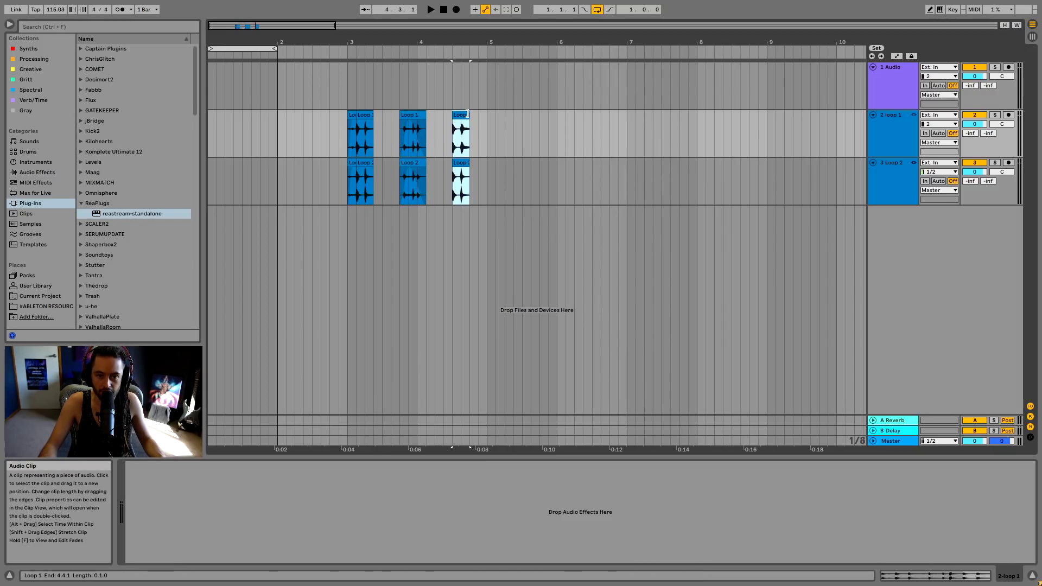
left_click_drag(466, 114, 700, 122)
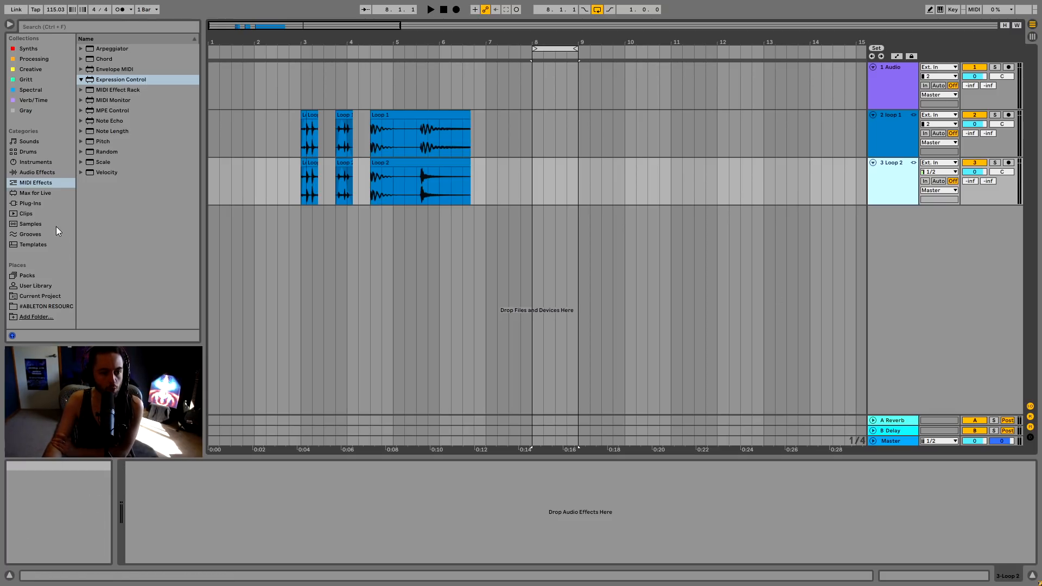
- Add the Wavetable instrument on a new MIDI track below the linked audio tracks
left_click(54, 162)
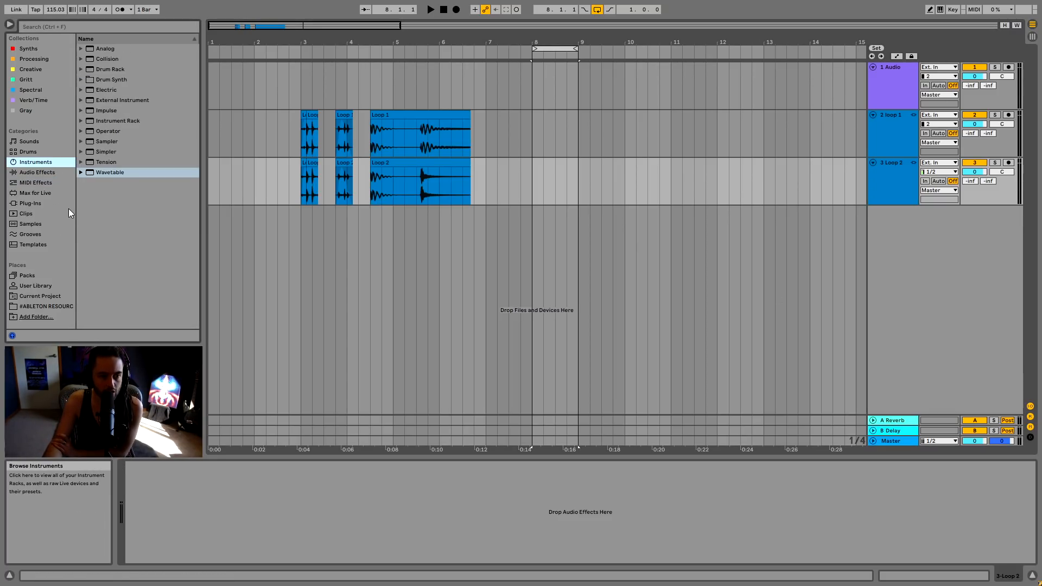
left_click_drag(103, 171, 431, 276)
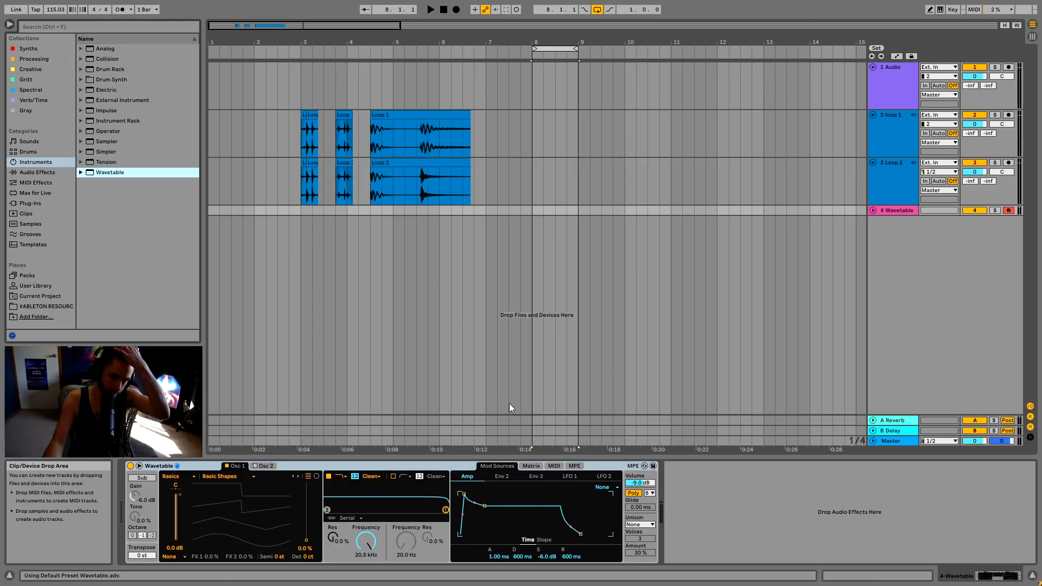
- In Wavetable's MPE modulation matrix, set Slide on Amp to 100 and Press on Pitch to 48
left_click(575, 466)
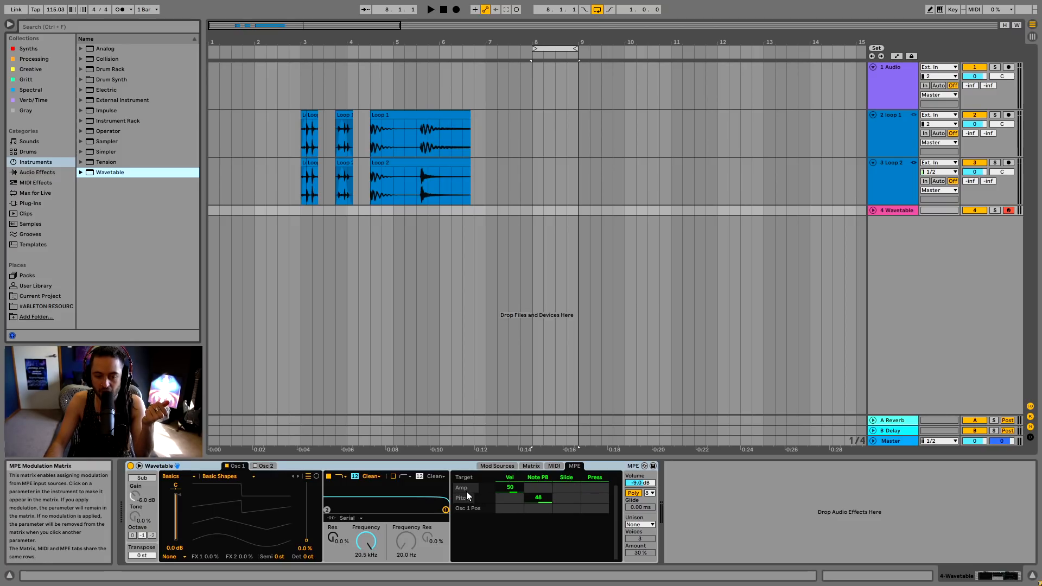
left_click_drag(562, 488, 562, 461)
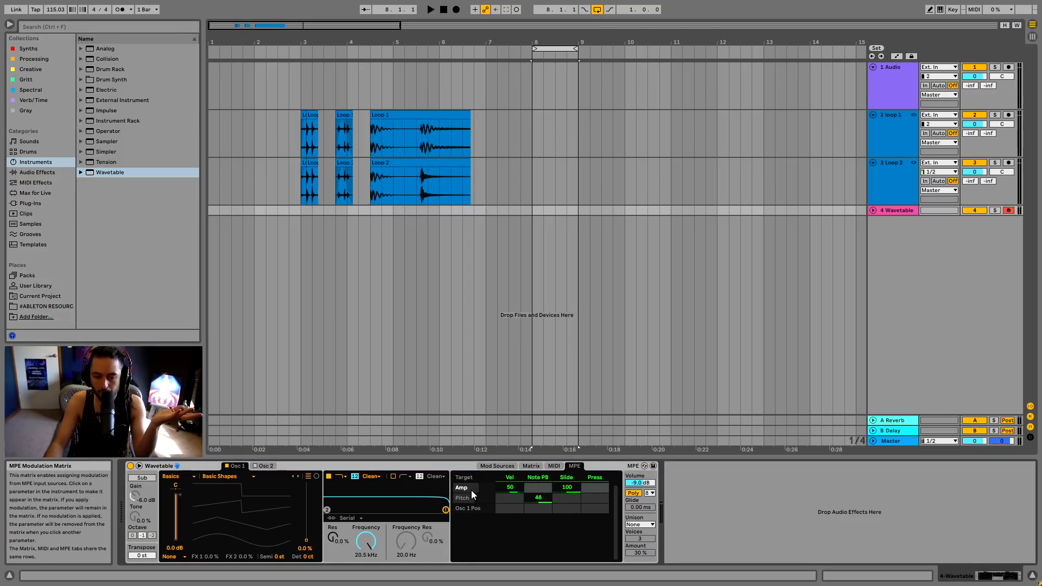
left_click_drag(589, 503, 589, 467)
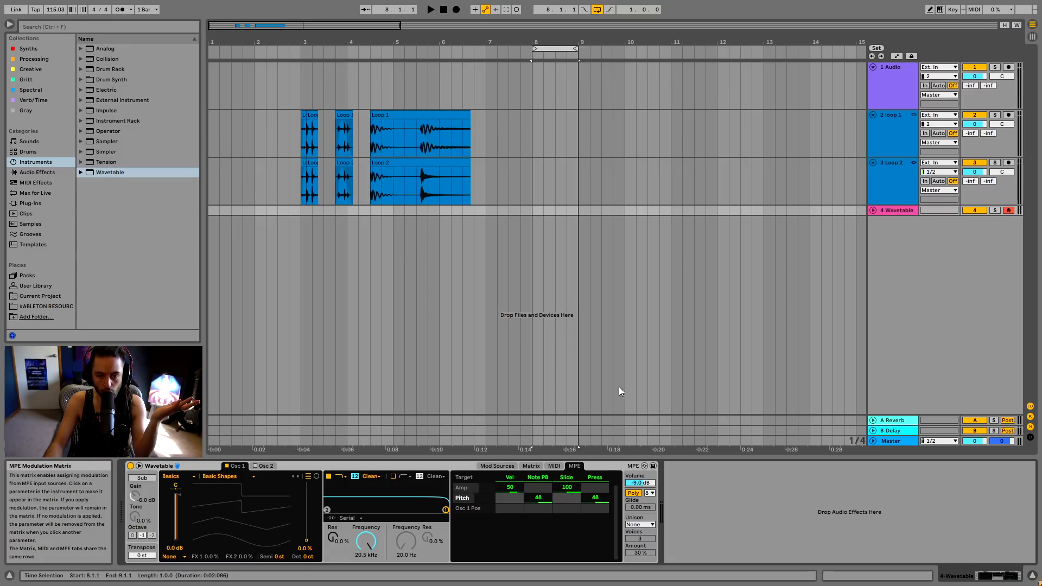
- Unfold the Wavetable track and insert a one-bar MIDI clip at bar 8
left_click(873, 210)
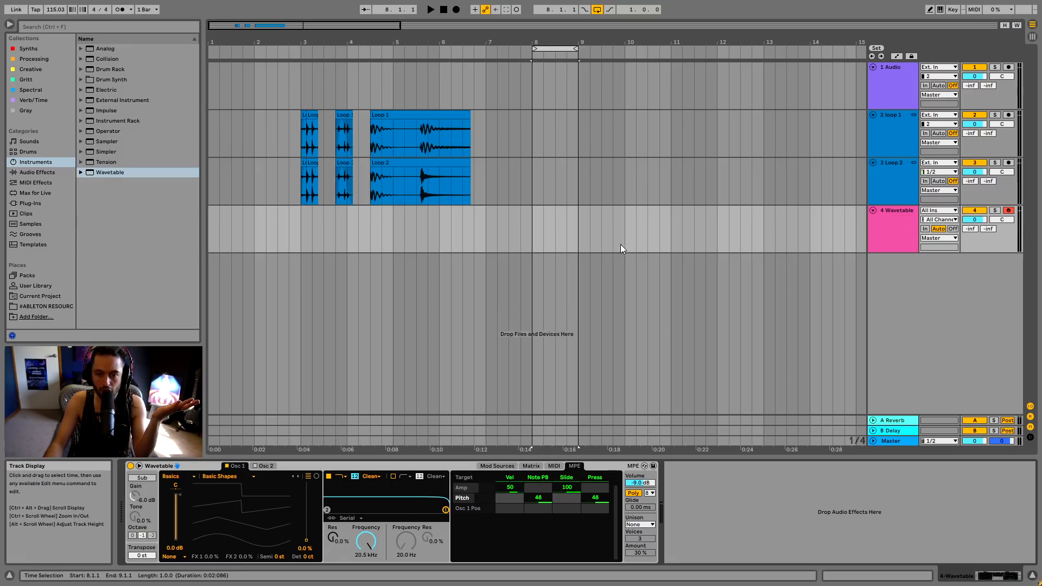
left_click_drag(534, 222, 575, 216)
key("ctrl+shift+m")
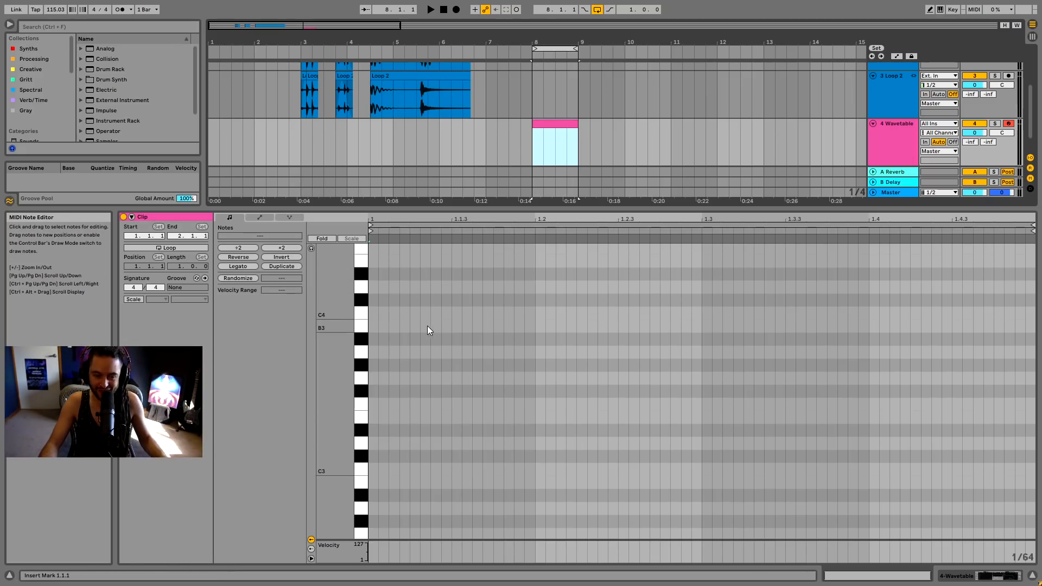
- Add a C3 note over the first half of the clip and a D3 note over the second half
double_click(374, 314)
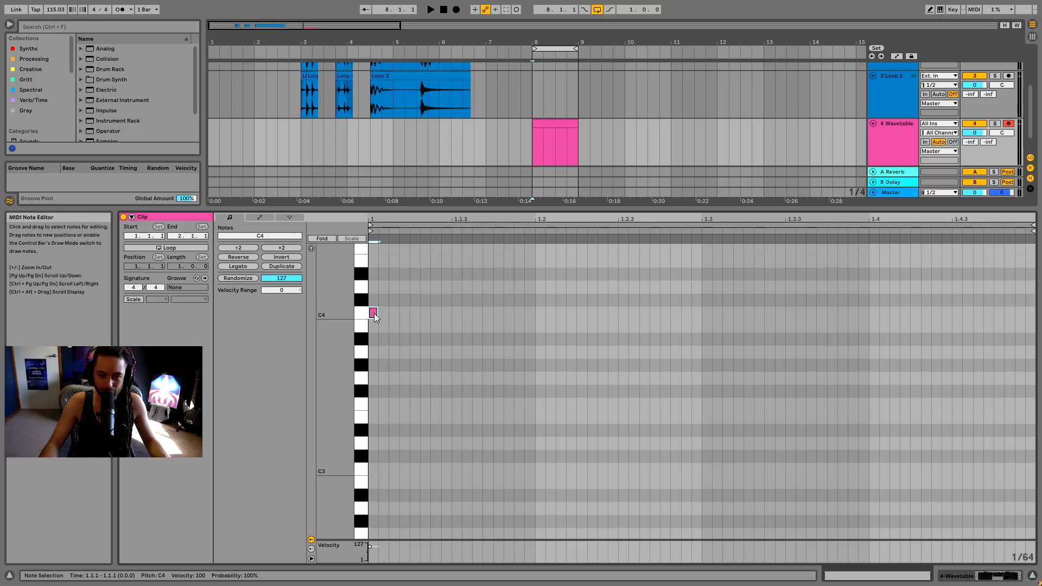
left_click_drag(373, 315, 787, 474)
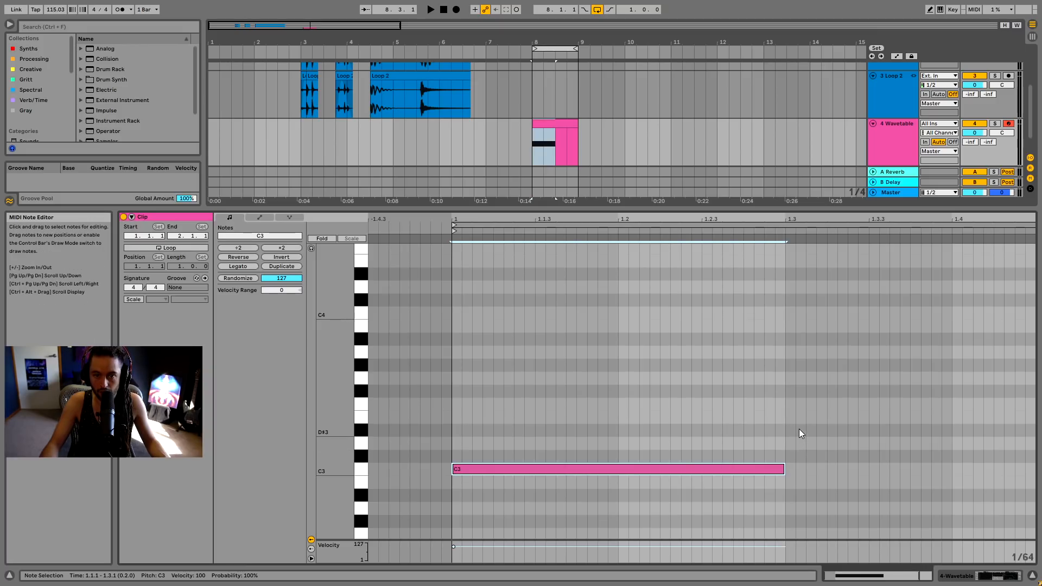
double_click(790, 443)
left_click_drag(791, 443, 1004, 456)
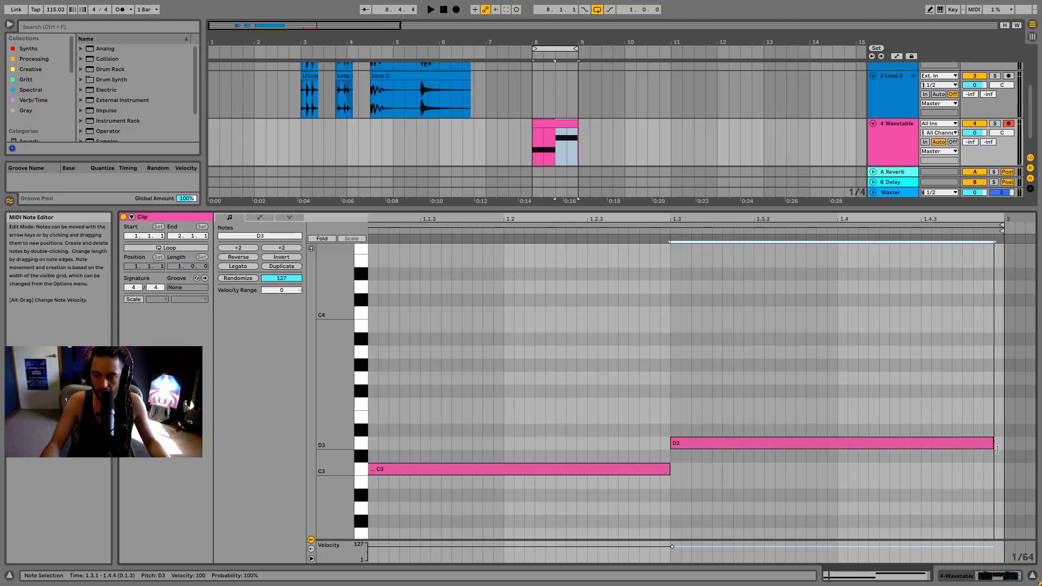
- Look through the clip's envelope and note views, and show the note expression lanes for Slide, Pressure, Velocity and release velocity
left_click(259, 218)
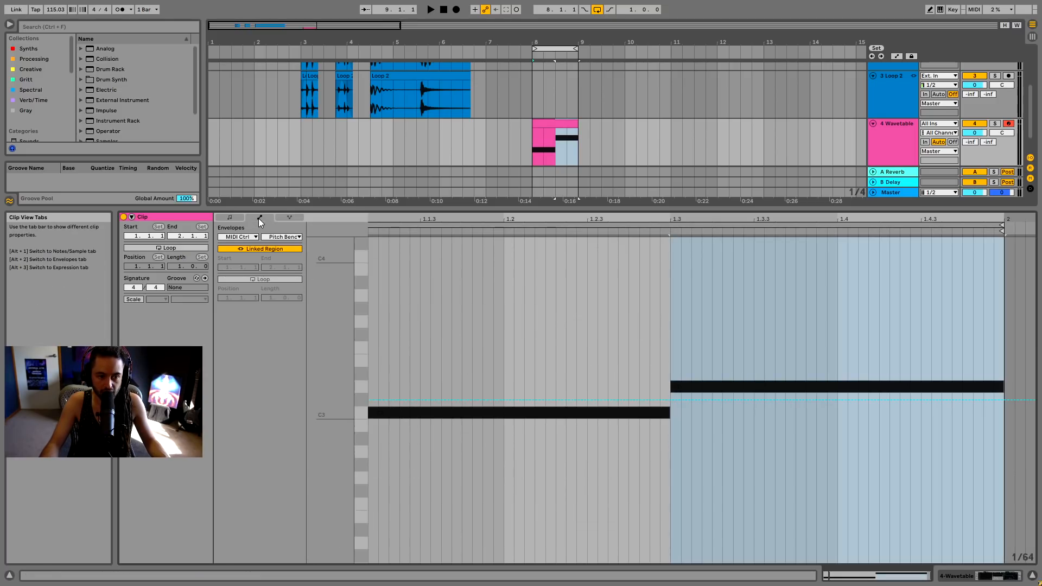
left_click(290, 218)
left_click(233, 218)
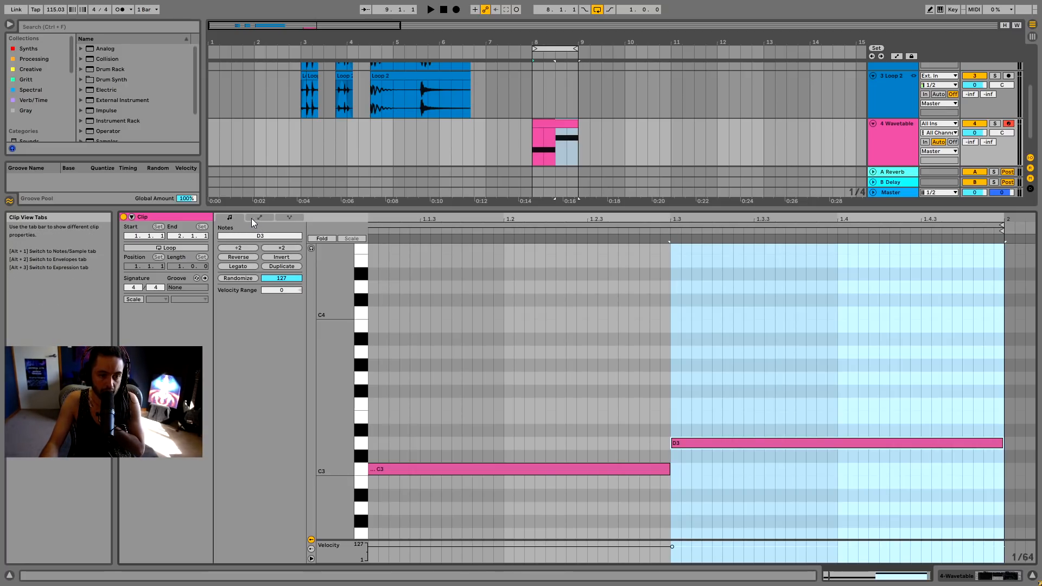
left_click(288, 217)
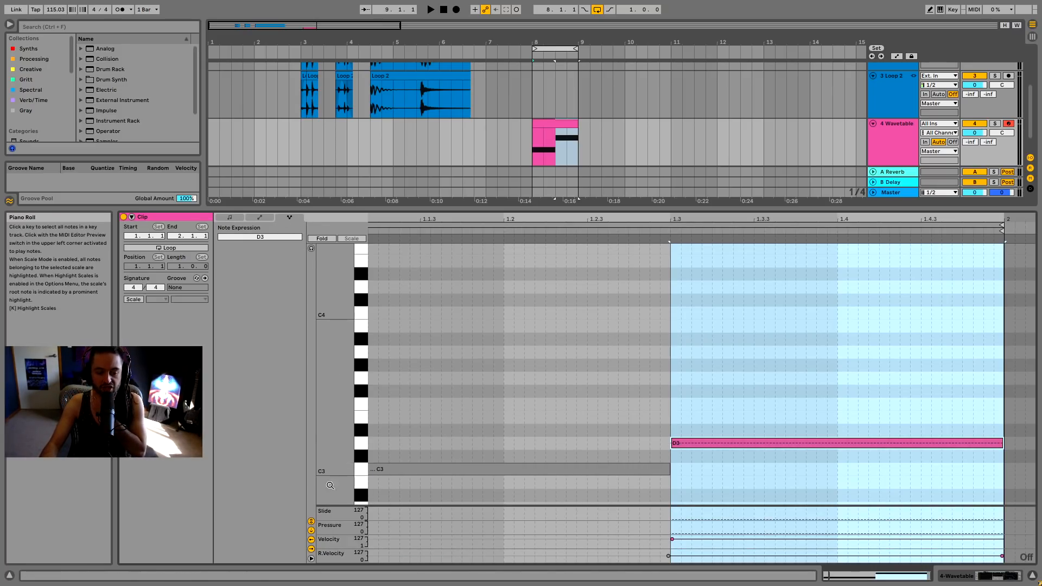
left_click(311, 558)
left_click(312, 558)
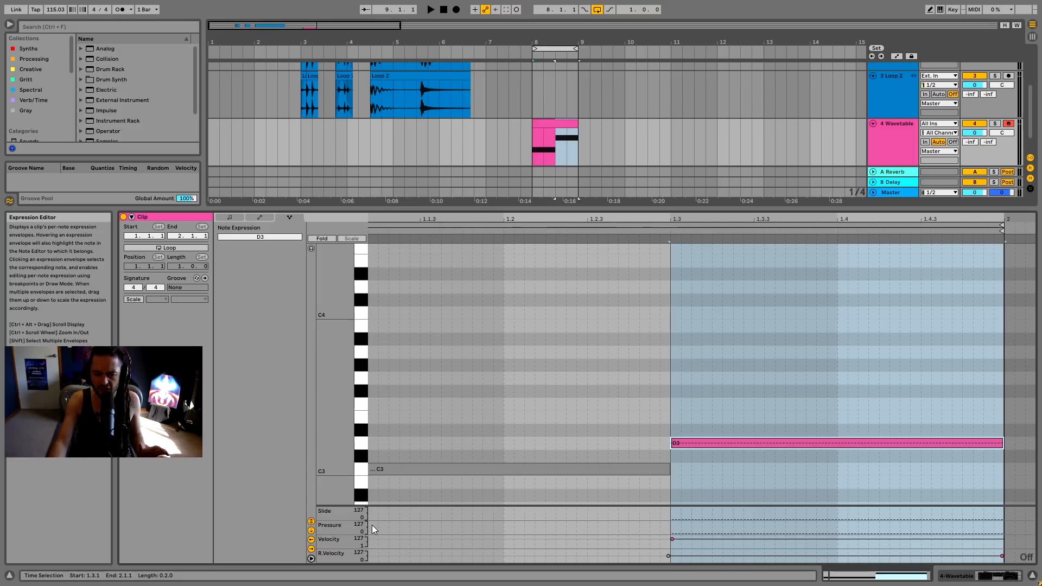
- In Wavetable's MPE matrix, set Pitch Slide to 48 and Amp Press to 100, and remove the Amp Slide and Pitch Press modulations
left_click(992, 576)
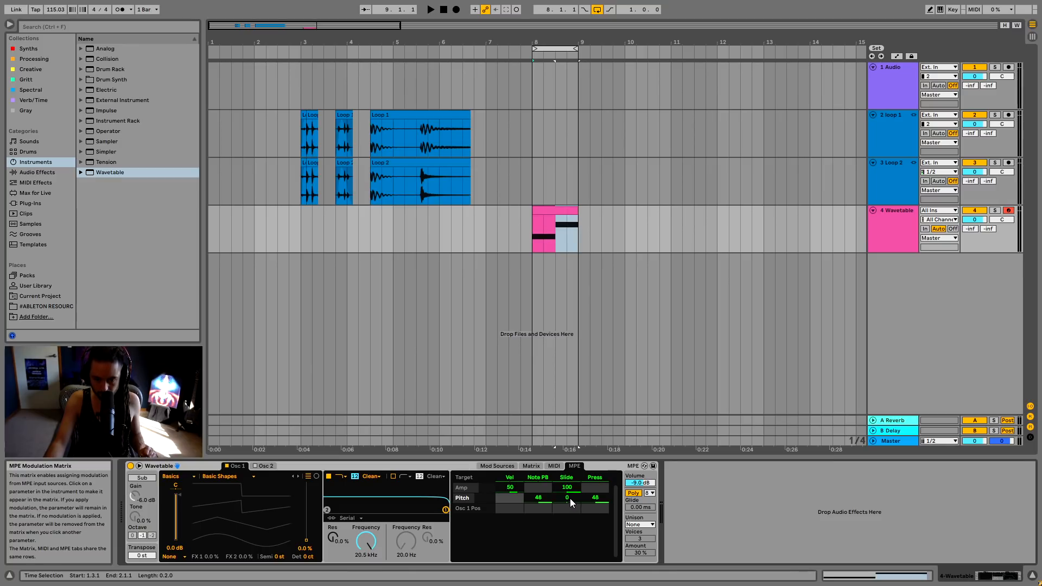
left_click_drag(567, 498, 568, 445)
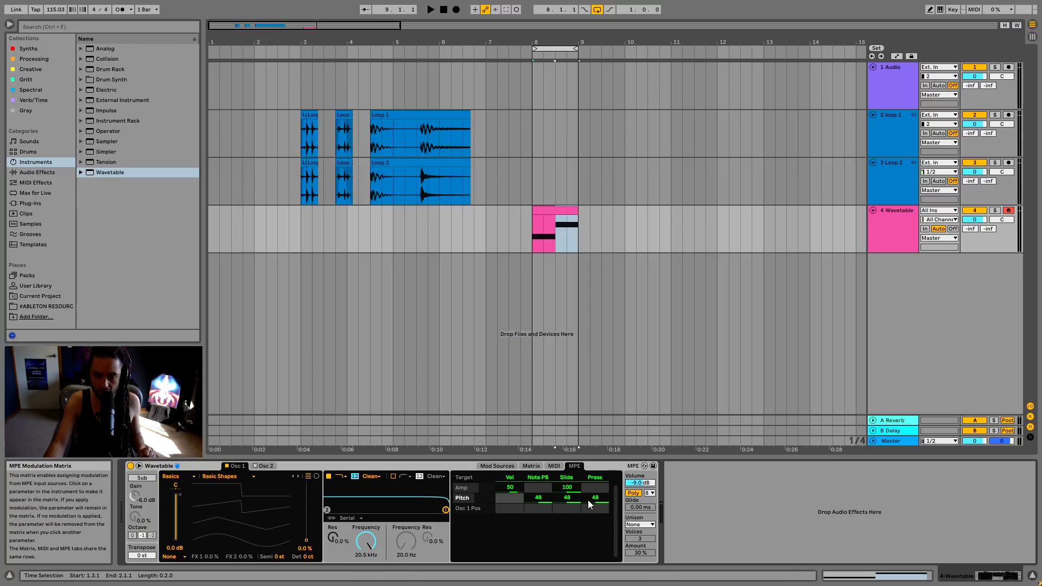
left_click_drag(575, 489, 575, 543)
right_click(577, 490)
left_click(603, 490)
left_click_drag(601, 489, 601, 439)
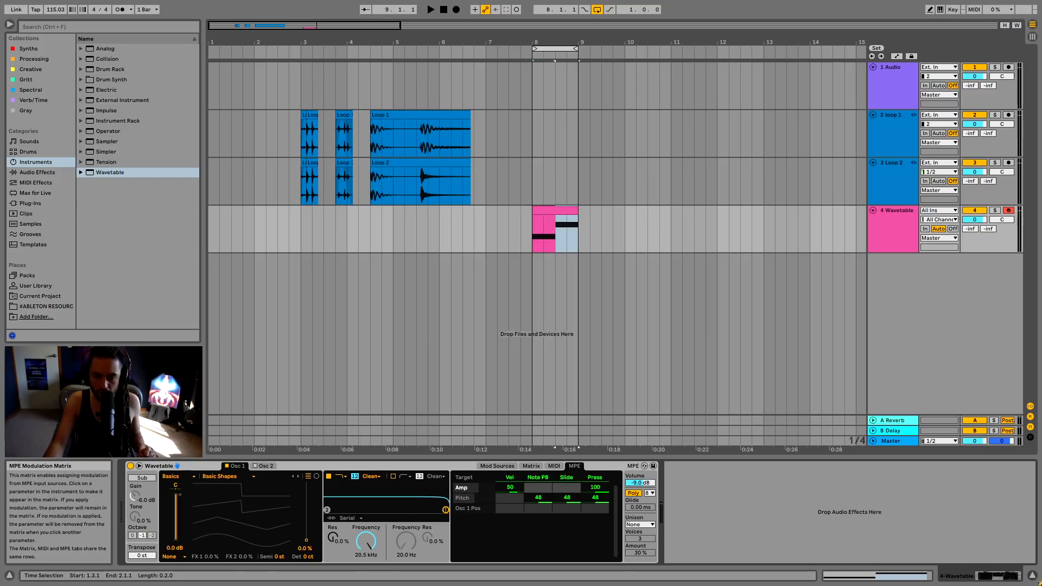
right_click(602, 497)
left_click(613, 510)
right_click(603, 502)
left_click(616, 508)
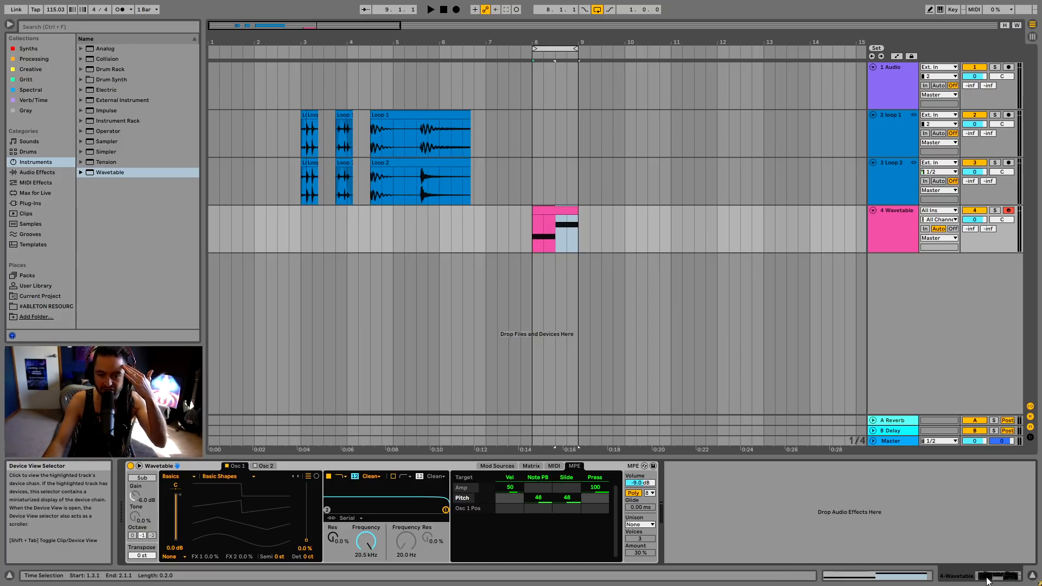
- Give the C3 note a pitch expression envelope that stays flat until 1.2 and ramps up to C4 at 1.3
left_click(928, 579)
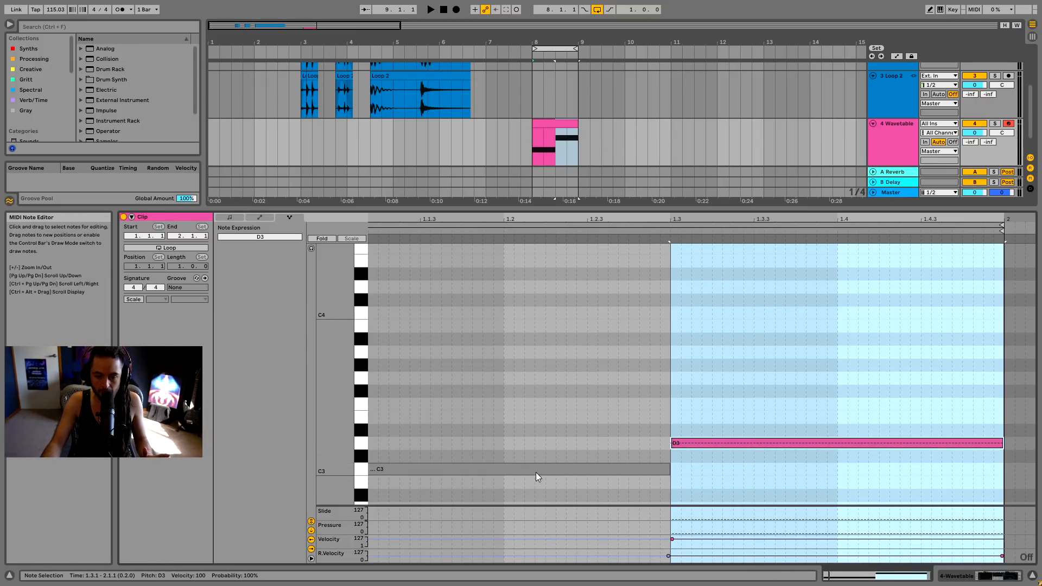
left_click(507, 470)
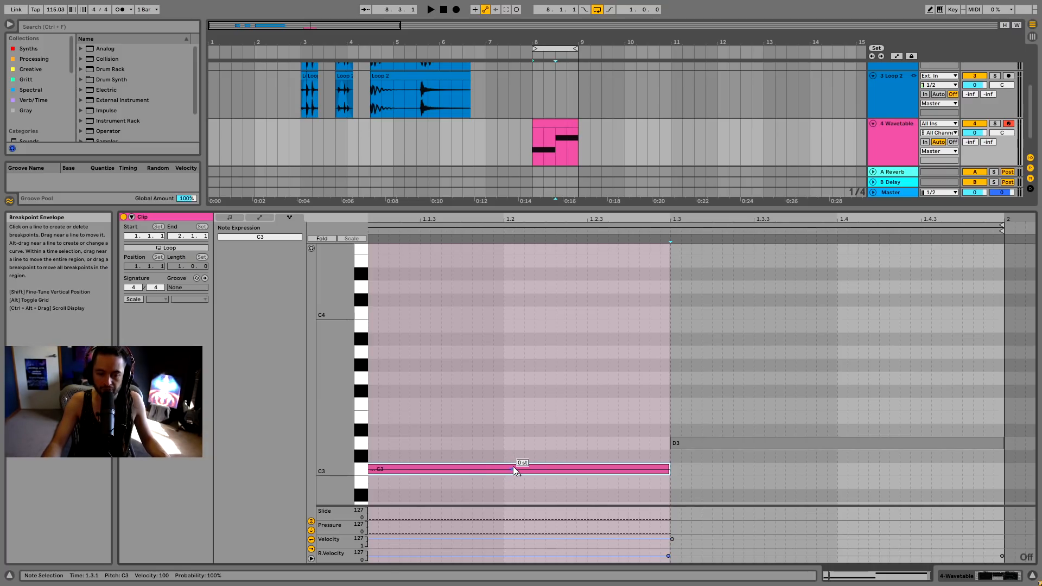
left_click_drag(513, 470, 513, 470)
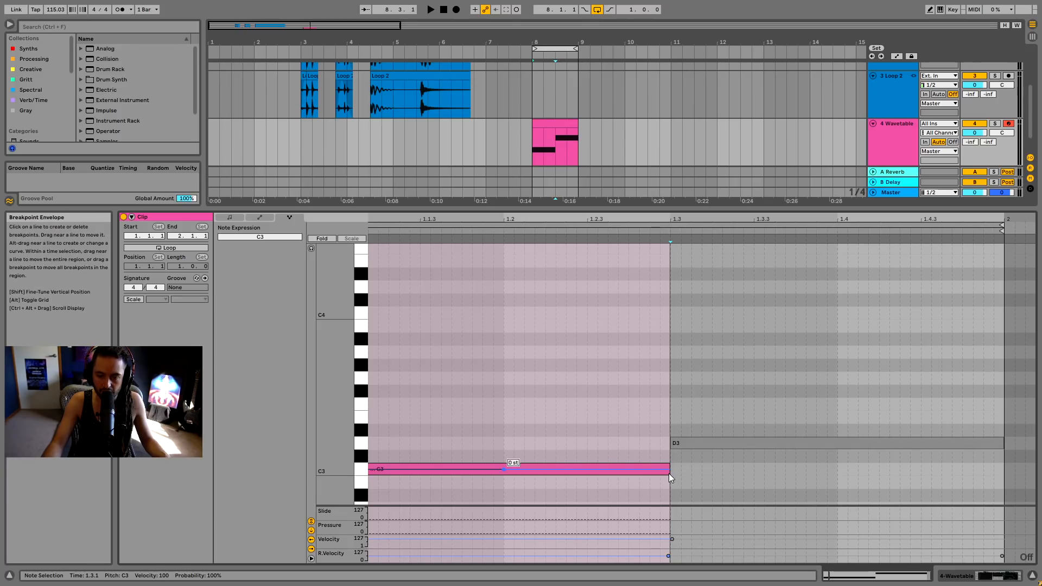
left_click_drag(668, 471, 670, 313)
- Solo the Wavetable track and play back the pitch glide on the C3 note
key("space")
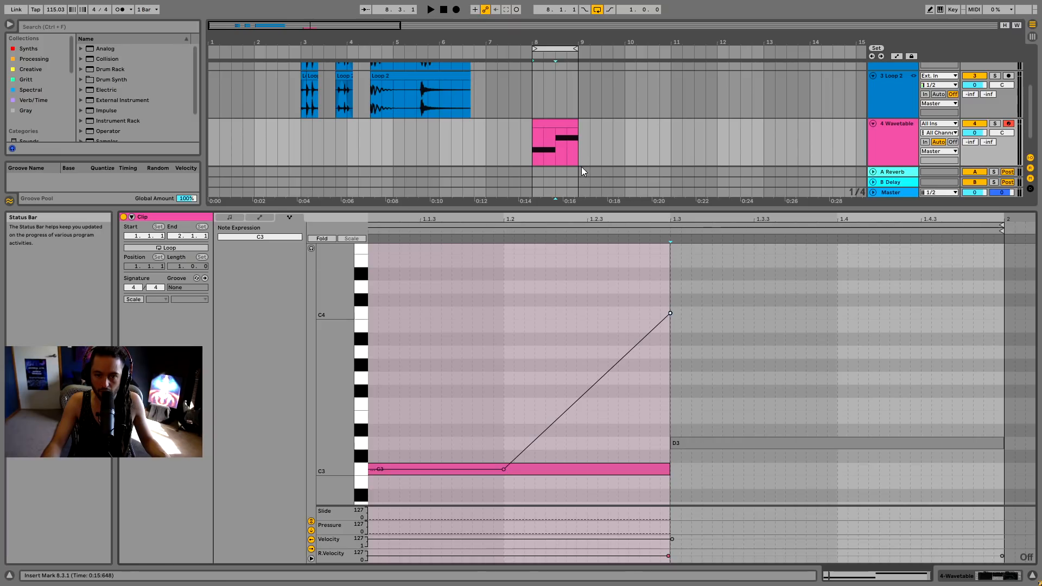
left_click(995, 124)
key("space")
key("space")
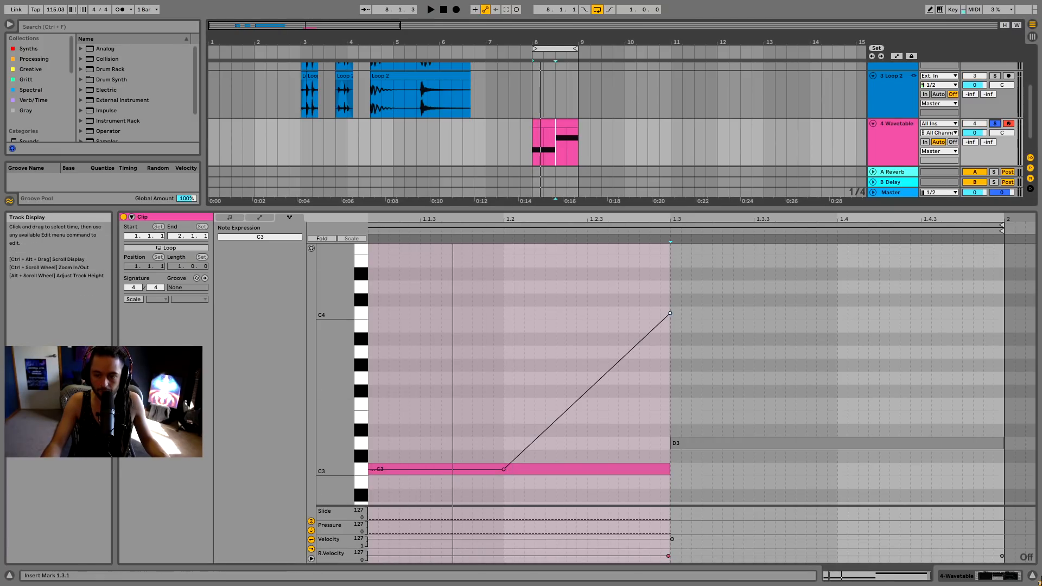
- Audition the clip with Wavetable's MPE matrix open and try a lower Press amount on Amp
left_click(988, 575)
key("space")
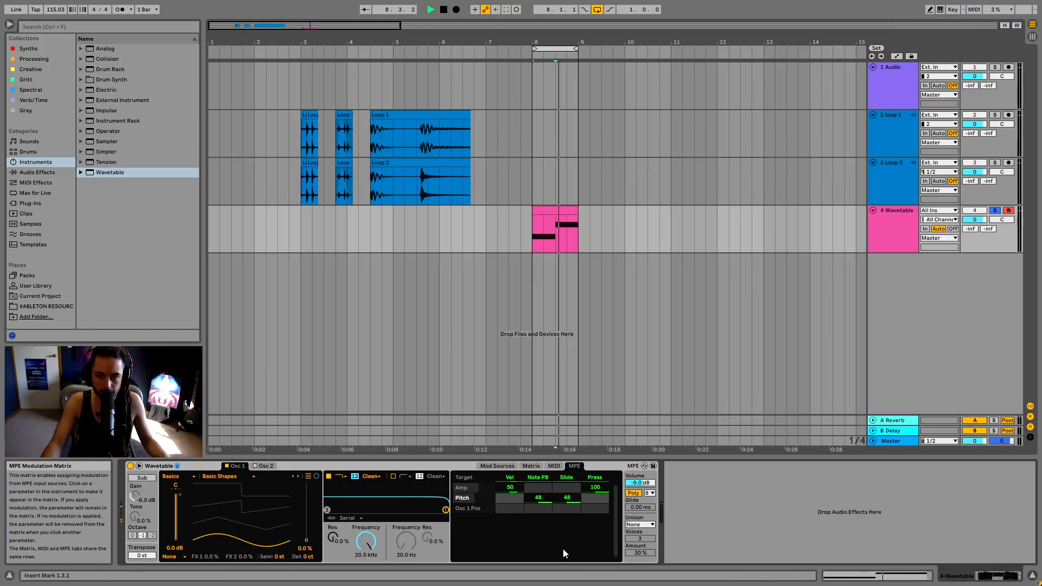
key("space")
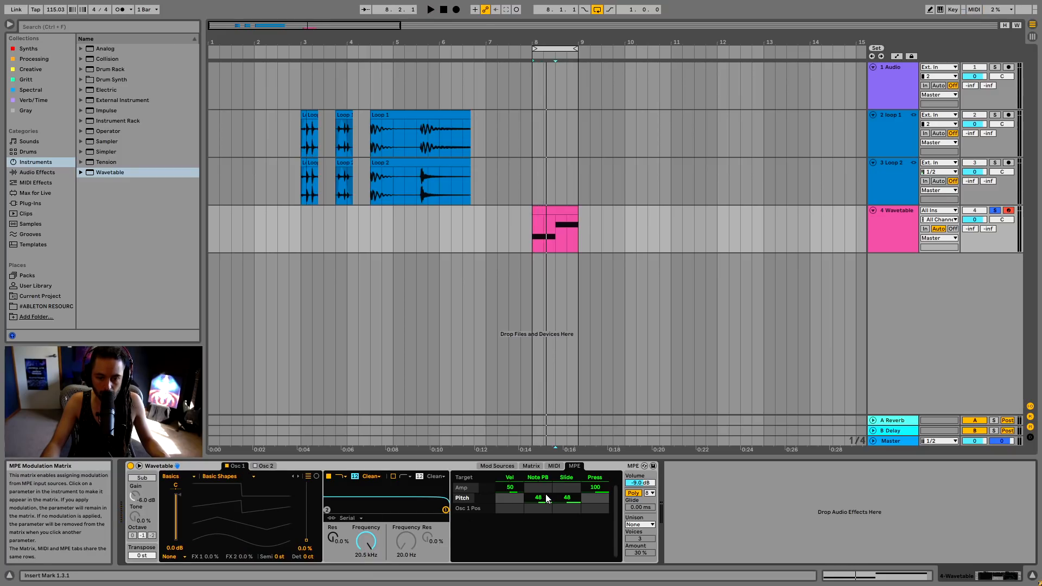
key("space")
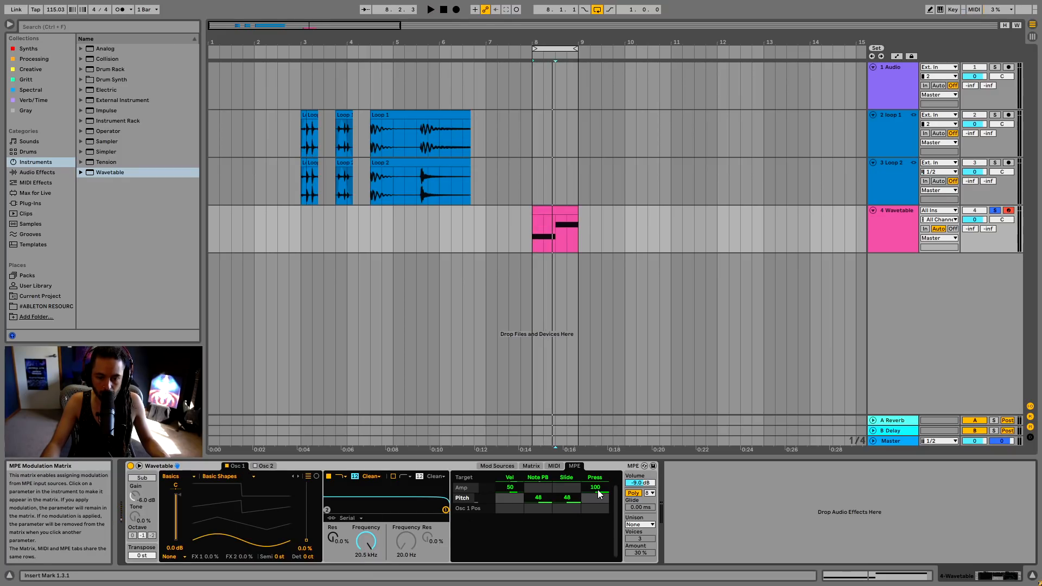
left_click_drag(596, 488, 596, 514)
key("space")
key("space")
key("space")
key("space")
key("space")
key("space")
- Shape the C3 note's Pressure envelope to start high, dip at 1.2 and rise to 127 at 1.3
key("shift+Tab")
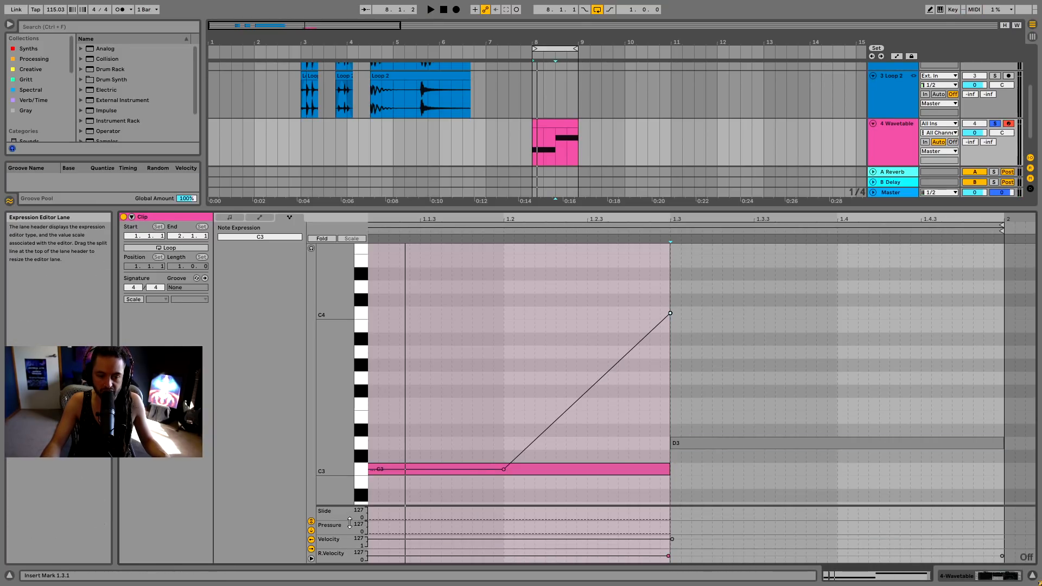
left_click_drag(380, 534, 380, 522)
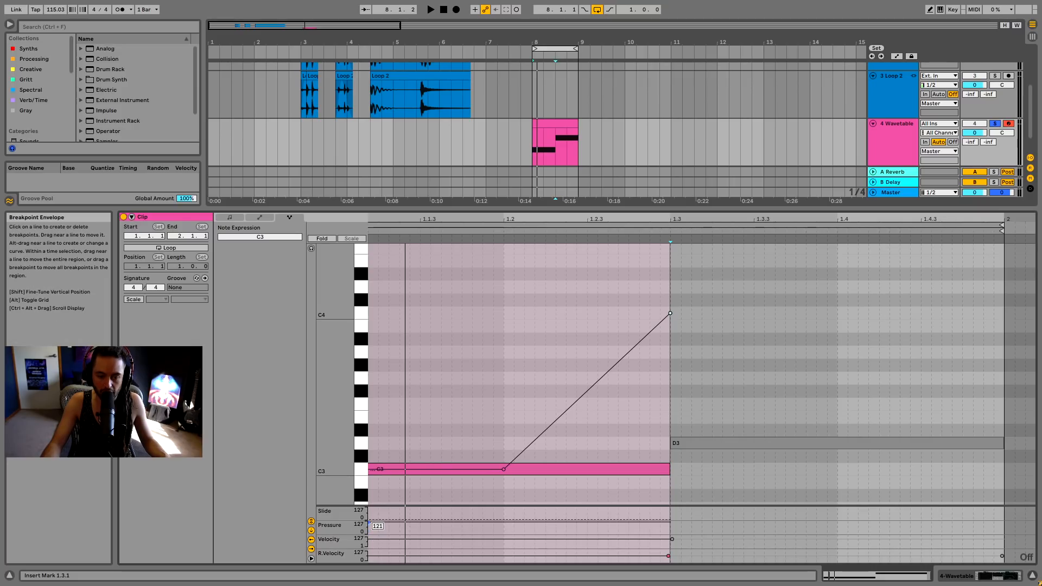
left_click_drag(472, 522, 505, 533)
left_click_drag(602, 532, 671, 522)
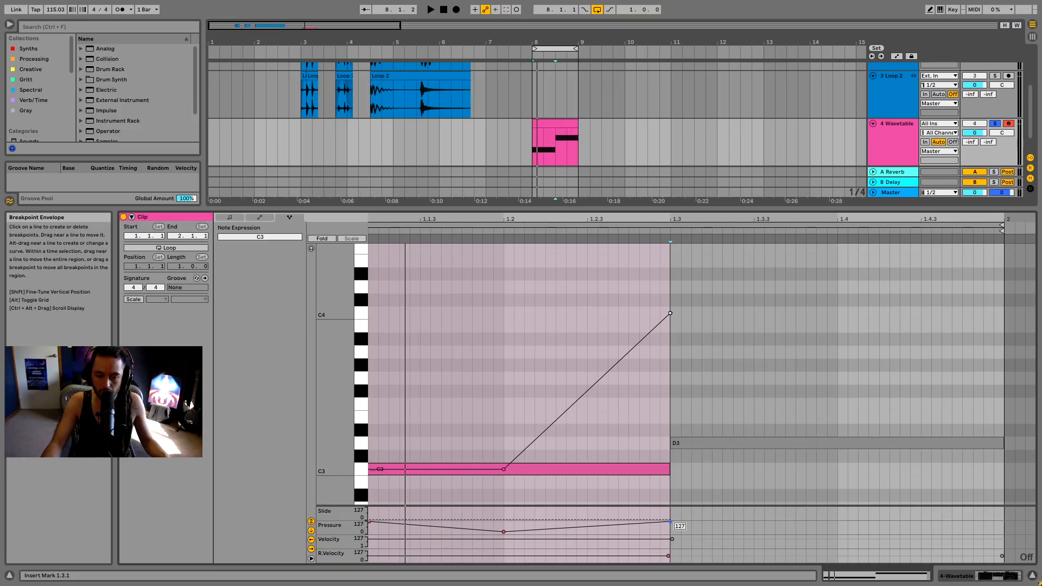
- Play the clip to hear the Pressure envelope together with the pitch glide
key("space")
key("space")
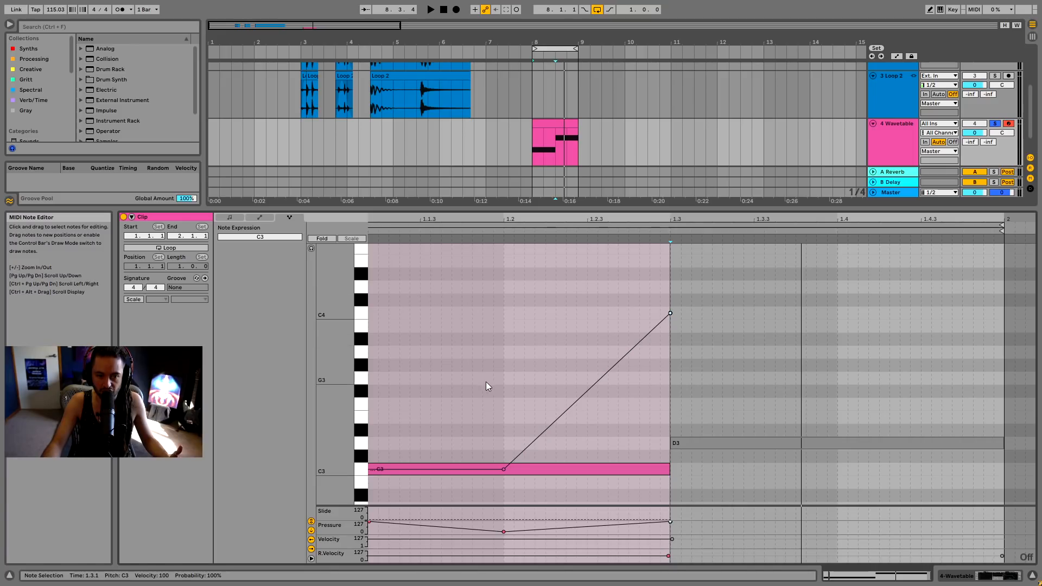
left_click(474, 451)
key("space")
key("space")
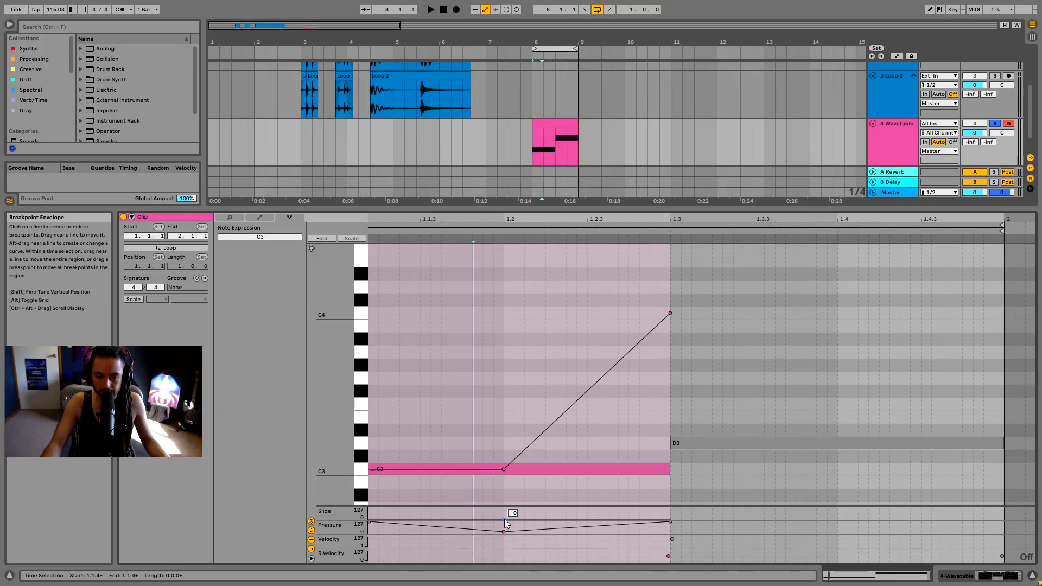
- Shape the C3 note's Slide envelope to fall from 127 near the note's start to its minimum at 1.2, undoing the curved version
left_click_drag(504, 520, 504, 509)
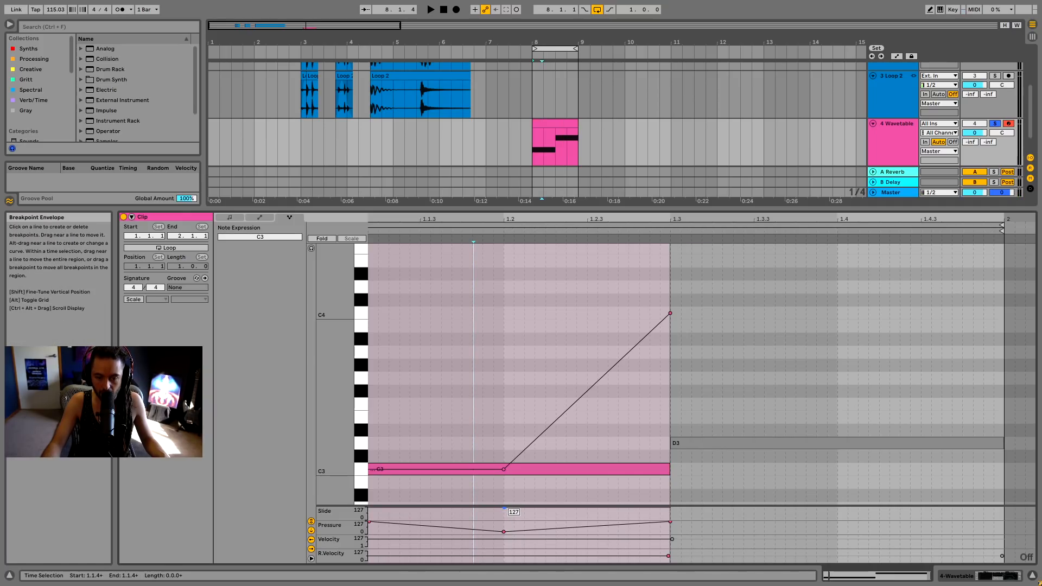
left_click_drag(669, 513, 670, 520)
left_click_drag(504, 508, 374, 508)
left_click_drag(505, 522, 453, 521)
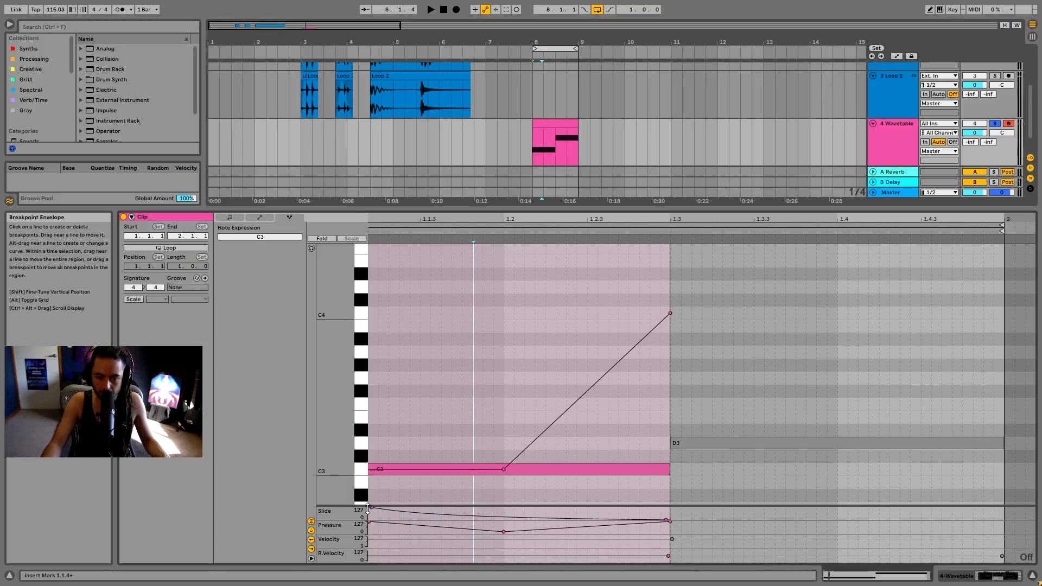
key("ctrl+z")
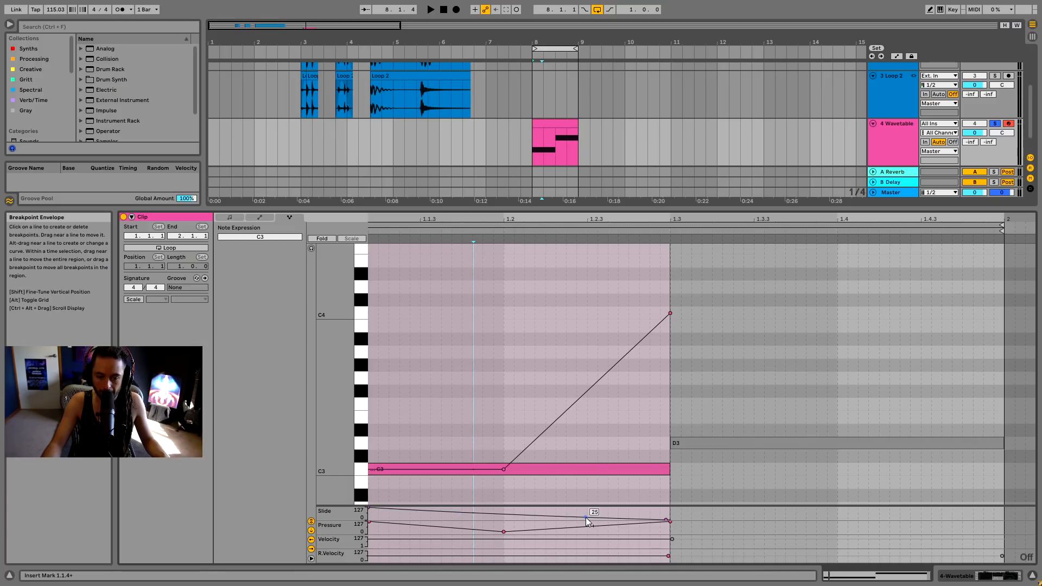
left_click_drag(586, 517, 507, 519)
- Play the clip to hear the Slide envelope and check the Amp and Pitch assignments in Wavetable's MPE matrix
key("space")
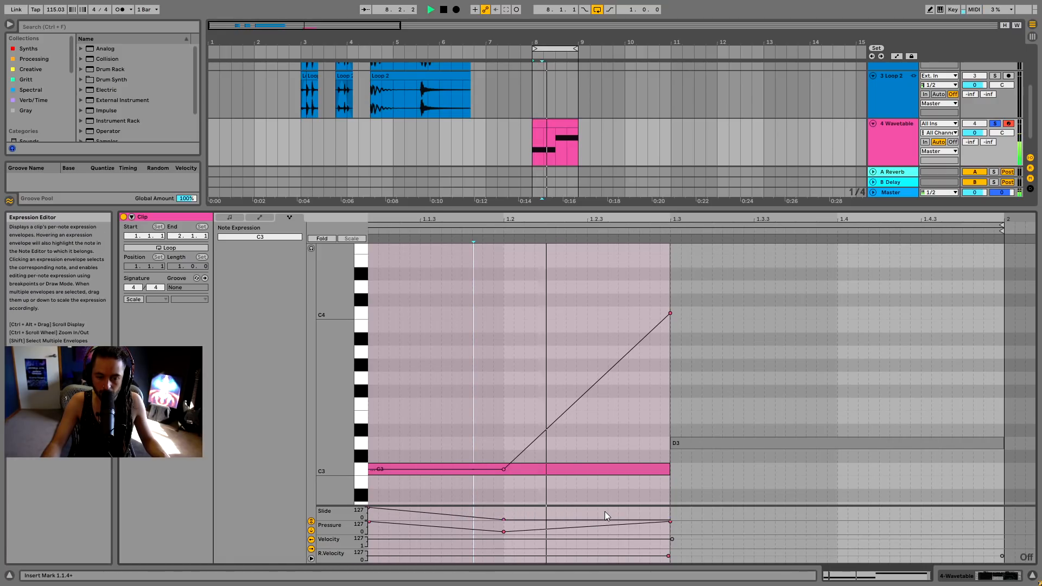
key("space")
key("shift+Tab")
key("space")
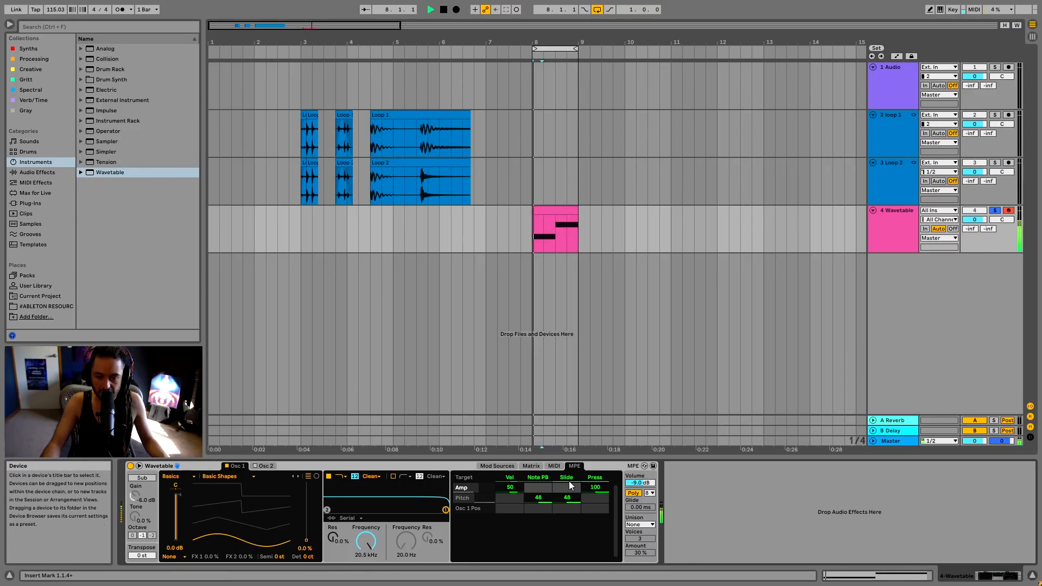
key("space")
key("shift+Tab")
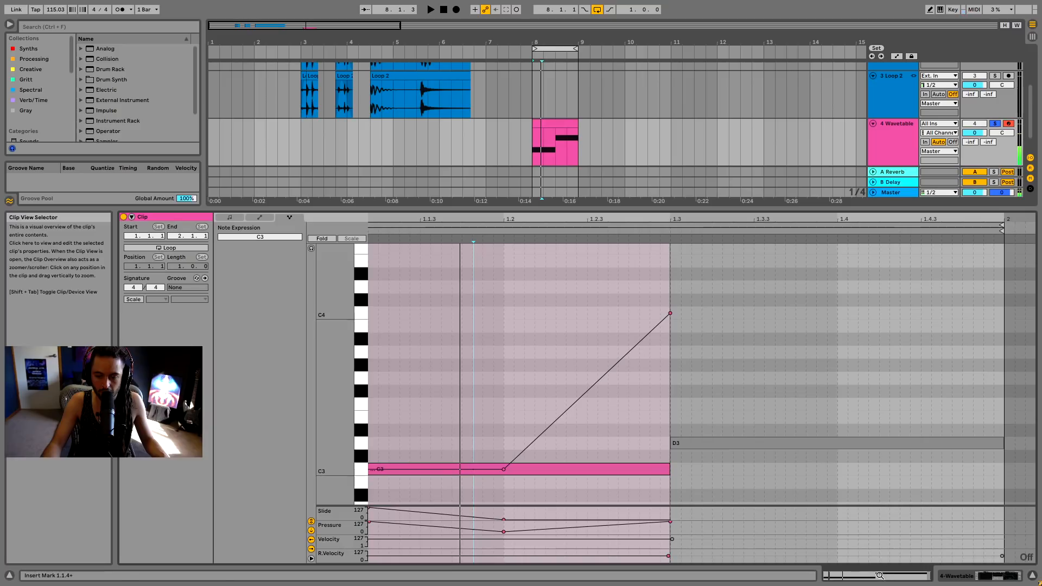
- Replay the clip while viewing Wavetable's MPE matrix and return to the C3 note's expression envelopes
left_click(501, 522)
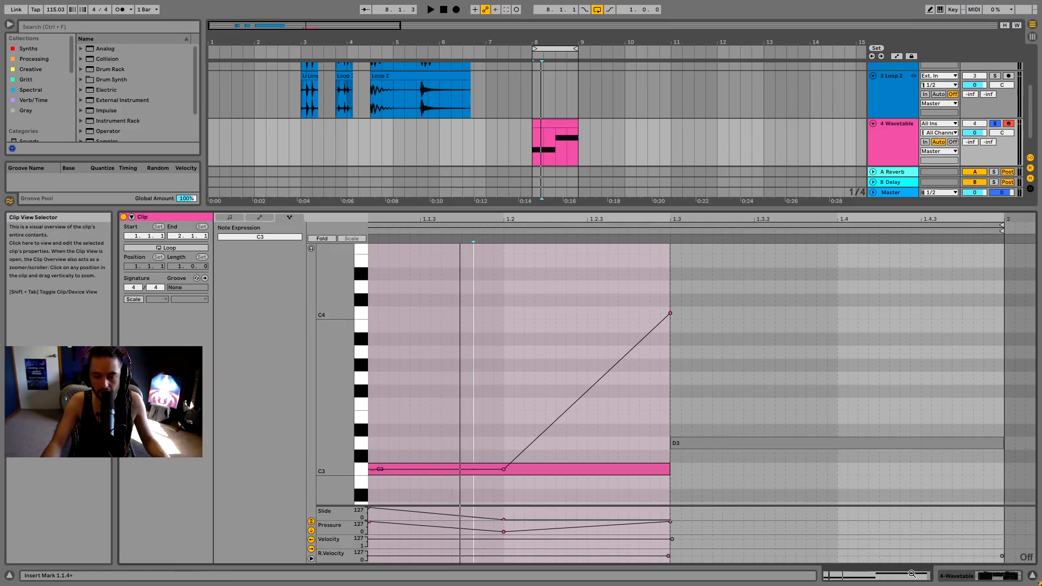
key("shift+Tab")
key("space")
key("space")
key("space")
key("space")
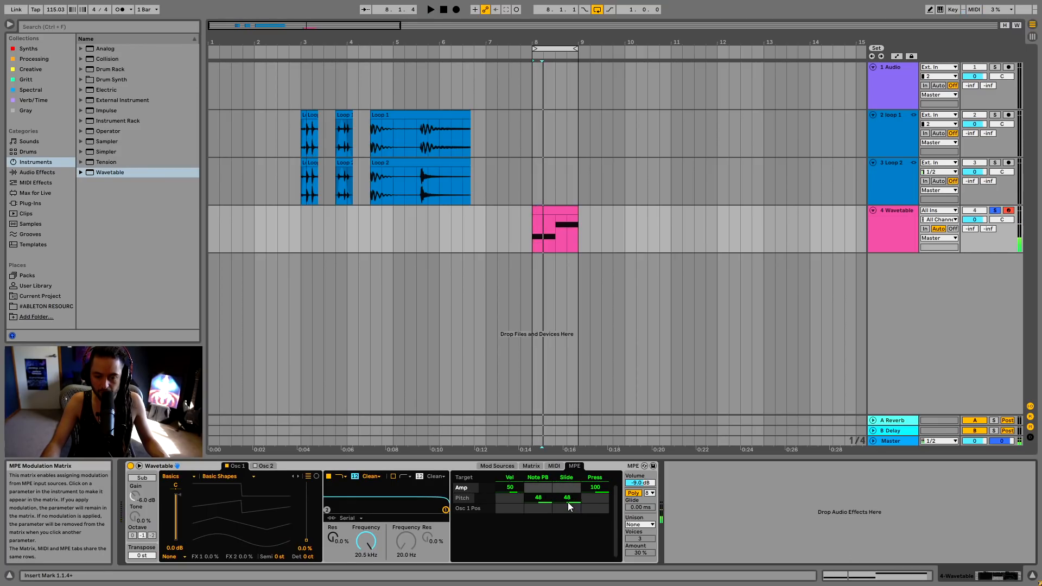
key("shift+Tab")
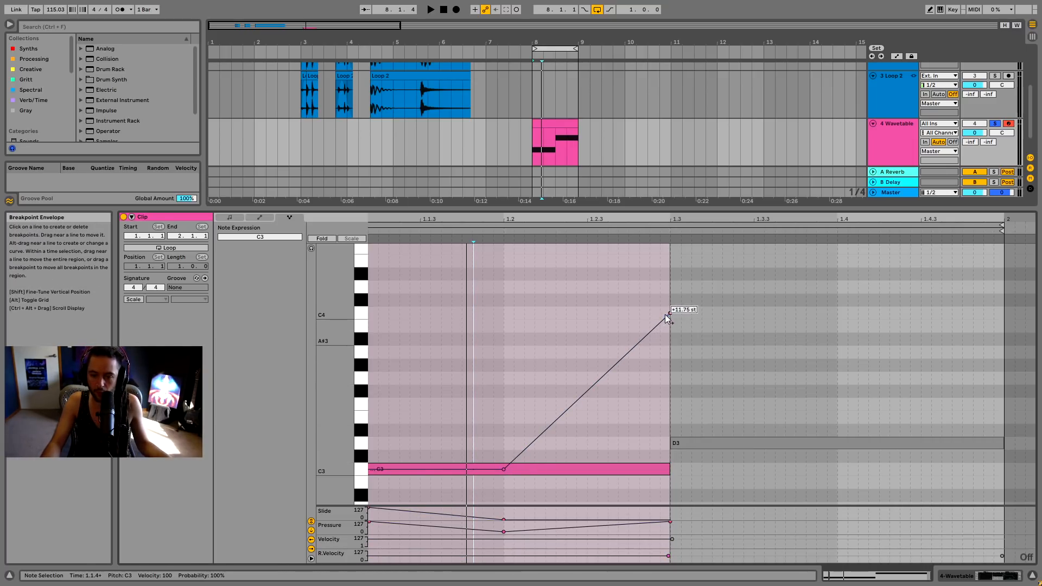
- Lower the end of the C3 note's pitch glide to D3 and select the D3 note for expression editing
left_click_drag(670, 314, 669, 443)
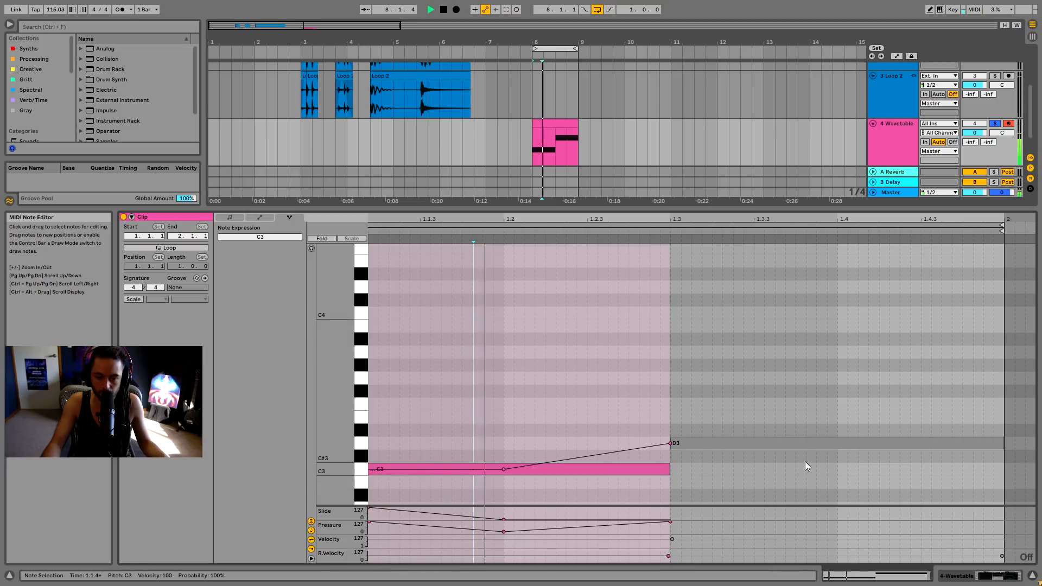
left_click(799, 443)
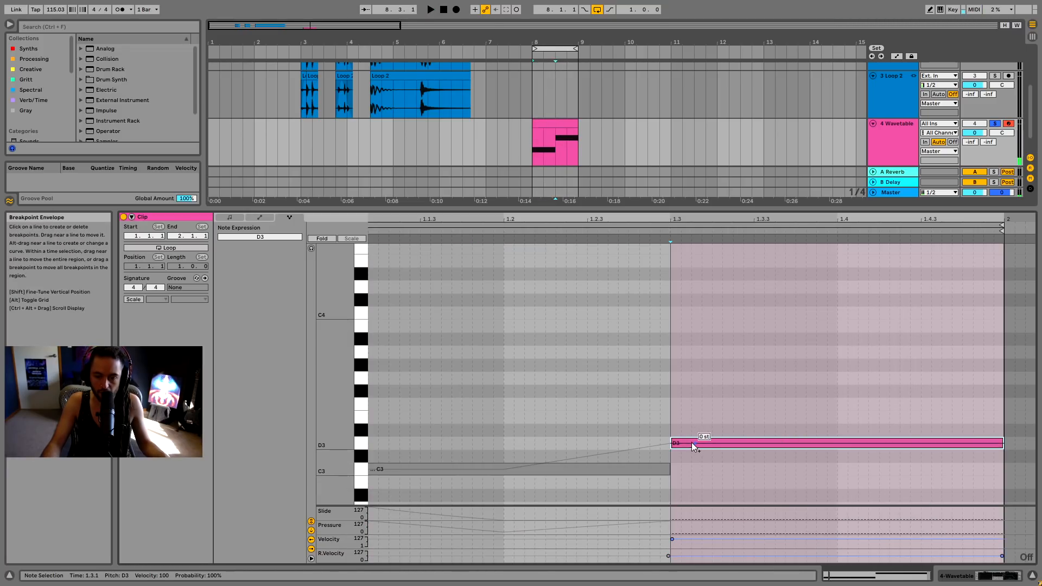
left_click(851, 434)
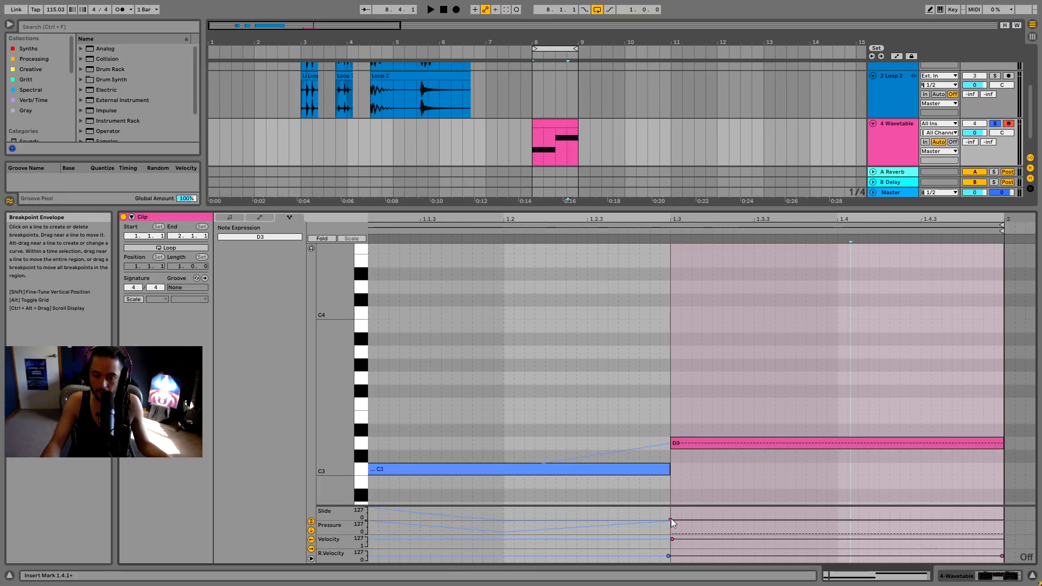
- Ramp the D3 note's Slide envelope up from its start to 127 at its end and play the clip
left_click_drag(842, 519, 1004, 508)
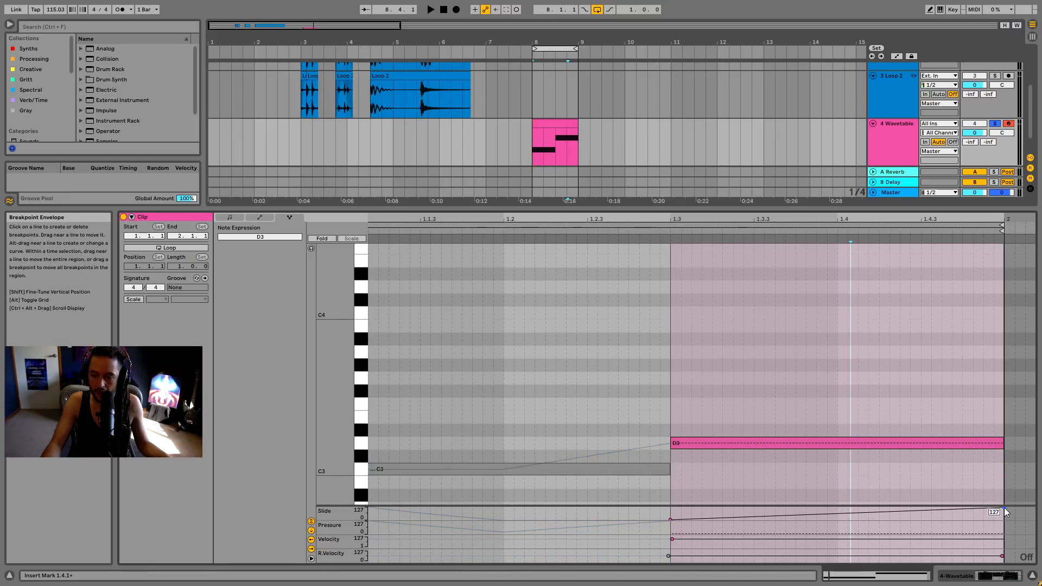
key("space")
key("space")
- Shape the D3 note's Pressure envelope to start high, dip at 1.4 and rise again at its end, with playback to hear it
left_click_drag(673, 534, 673, 524)
left_click_drag(836, 522, 837, 534)
left_click_drag(917, 534, 1004, 523)
key("space")
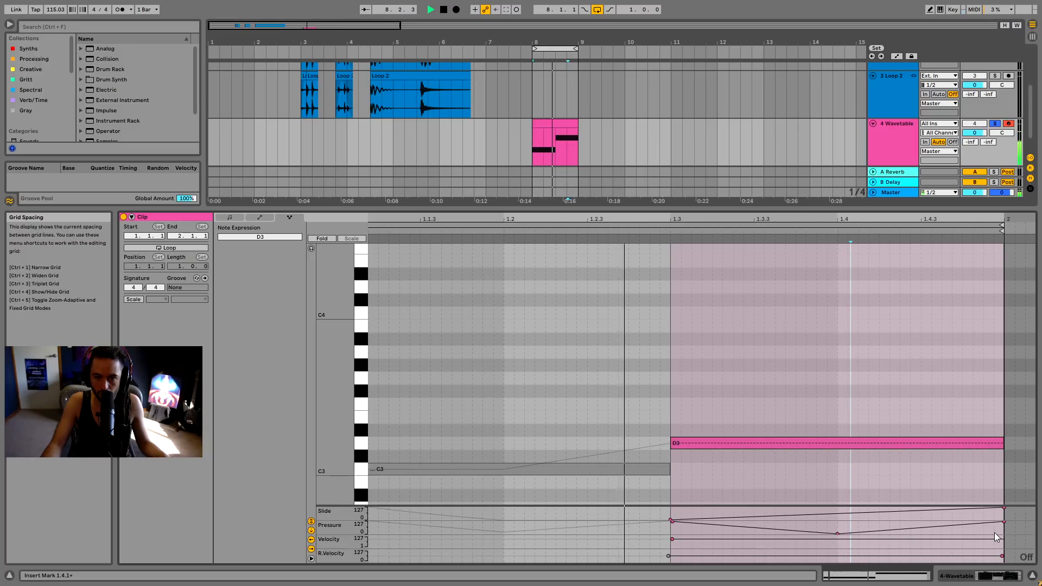
- Compare the D3 note's Slide and Pressure envelopes with the assignments in Wavetable's MPE matrix
left_click(964, 580)
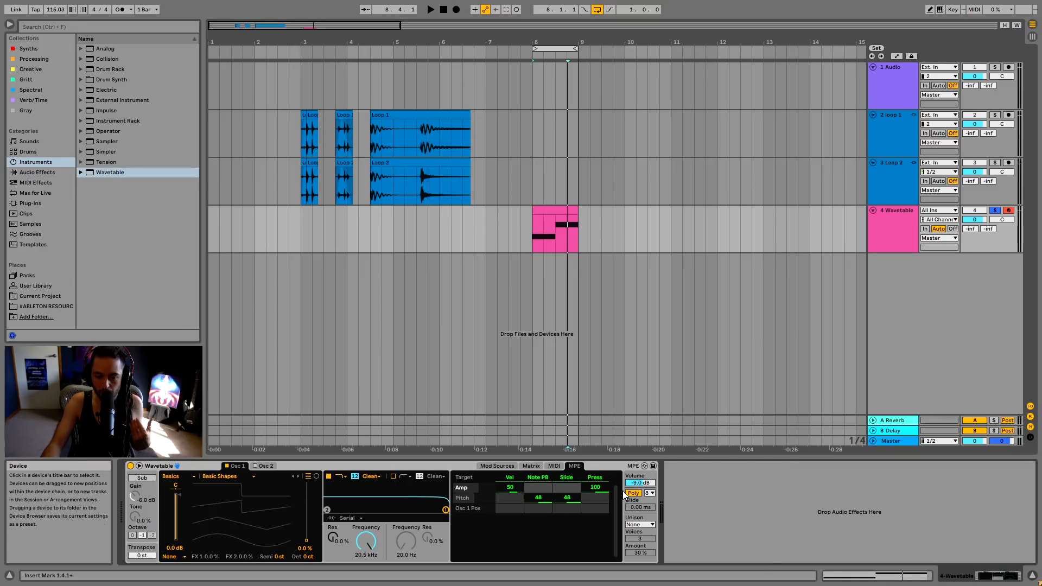
left_click(887, 577)
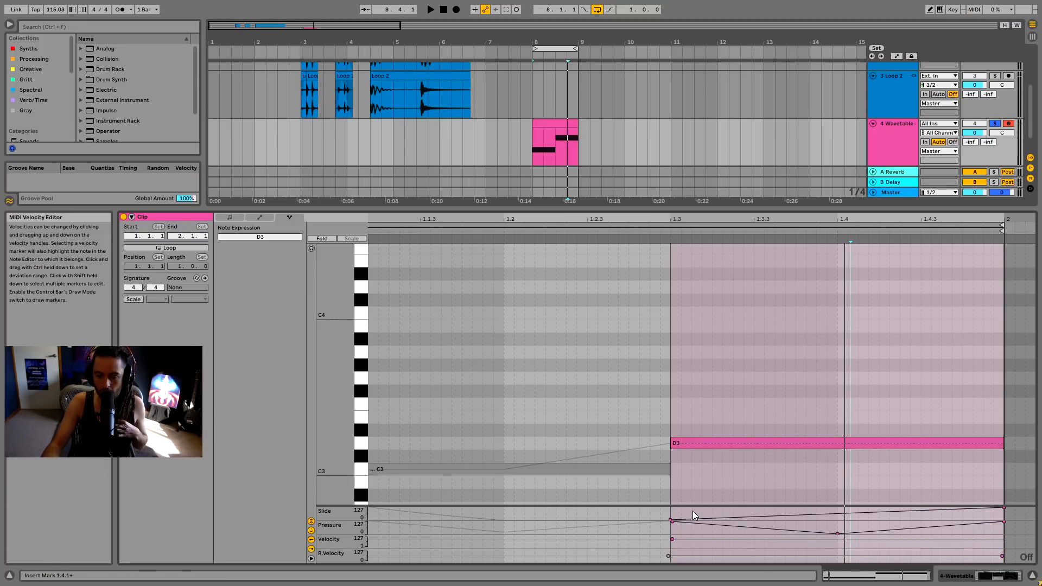
left_click(819, 533)
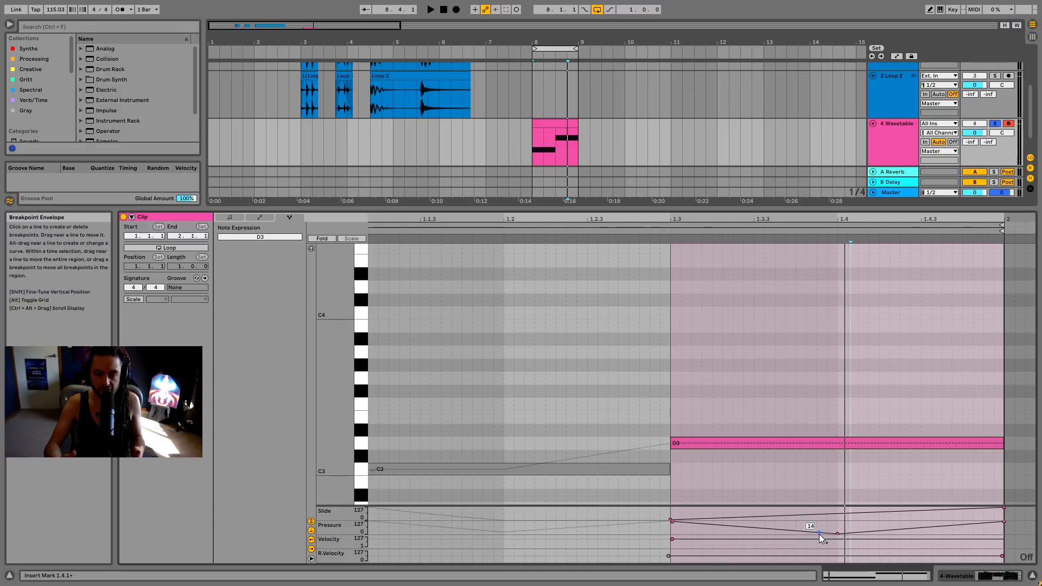
left_click(725, 539)
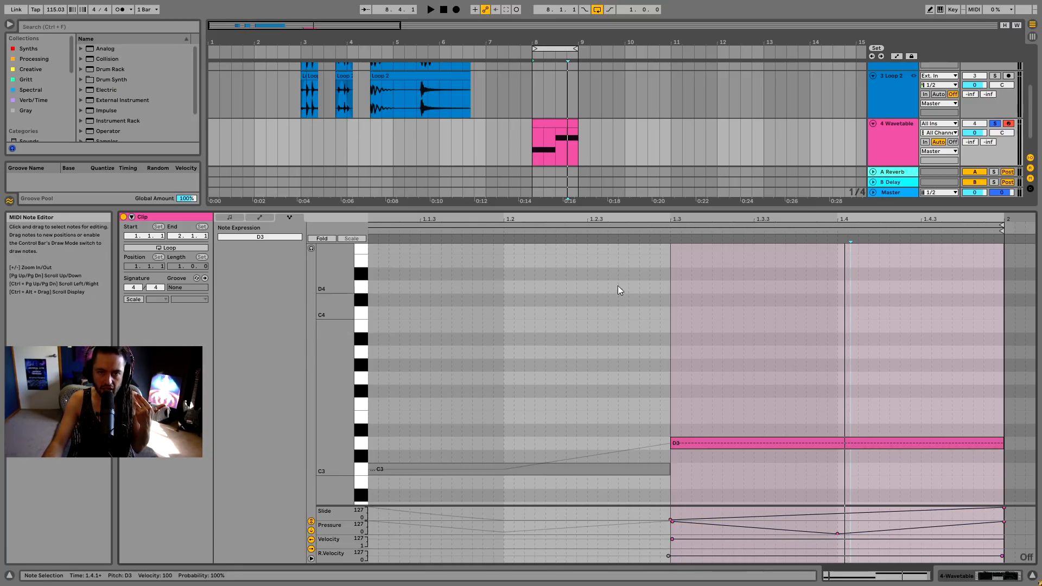
- Shrink the clip view and locate the MPE Control device among the MIDI effects
left_click_drag(323, 209, 343, 226)
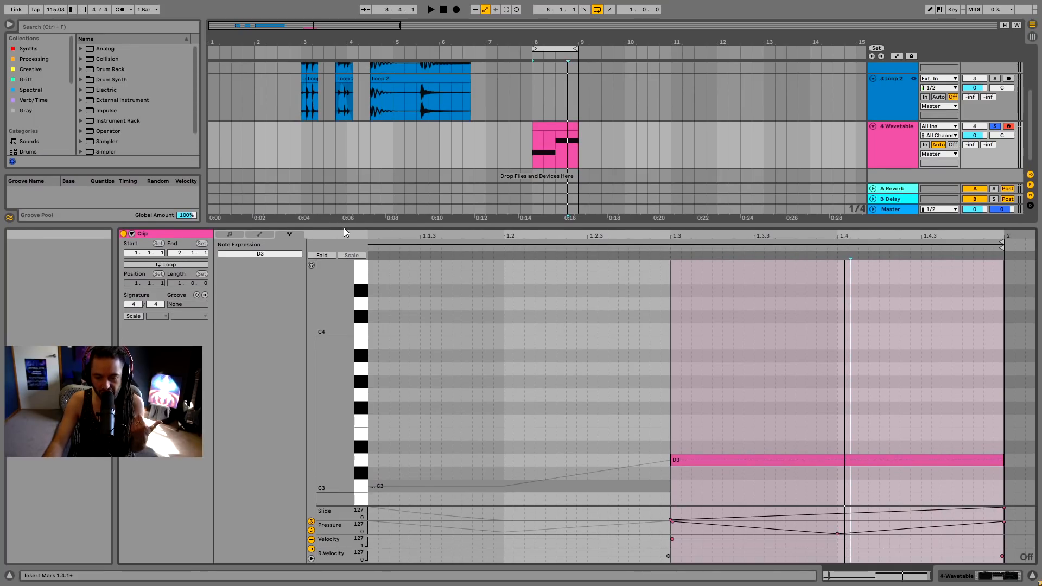
left_click_drag(626, 223, 640, 463)
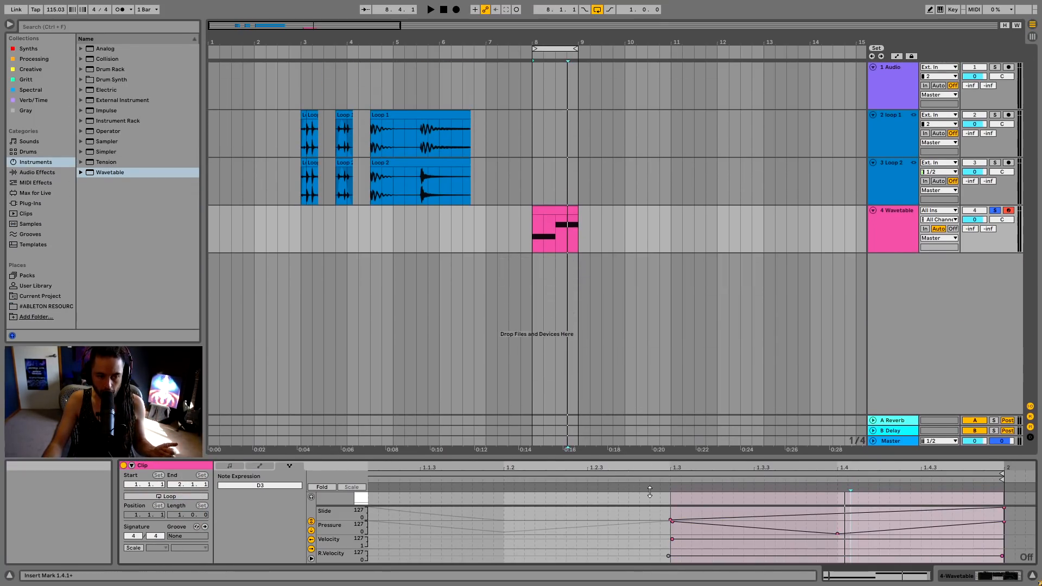
left_click(33, 193)
left_click(36, 182)
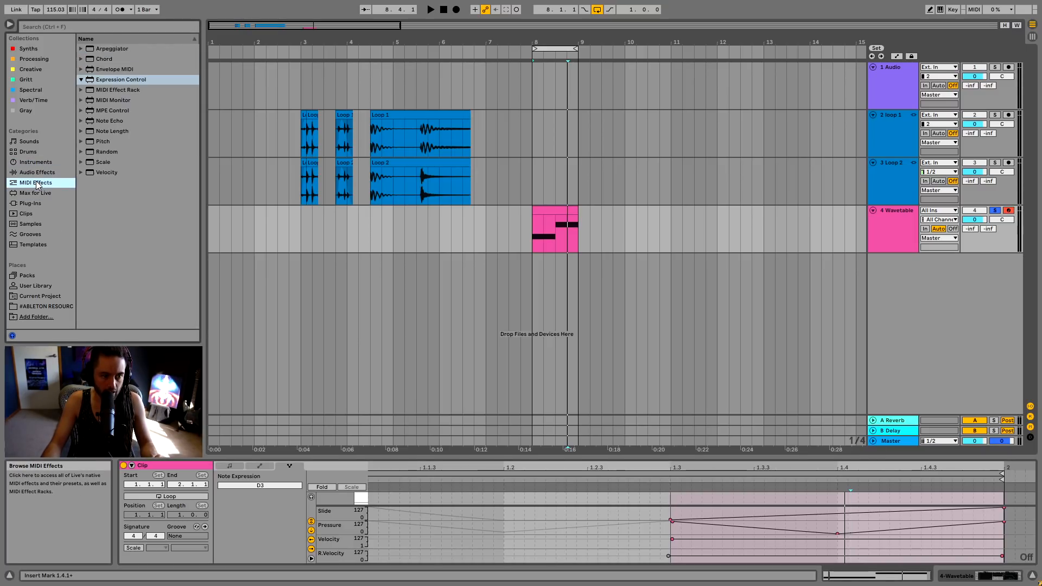
left_click(96, 111)
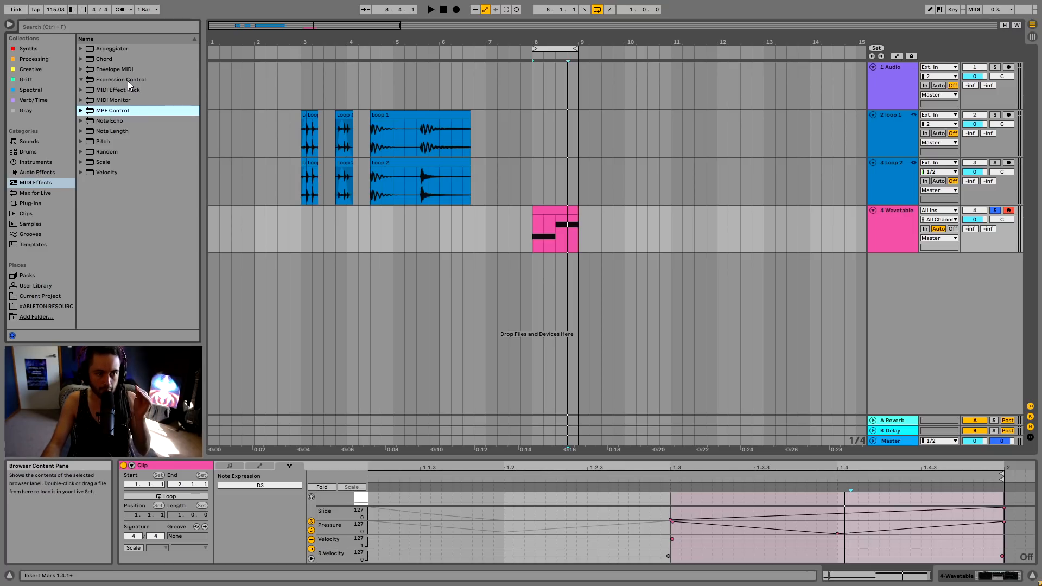
- Look through the Audio Effects, MIDI Effects and Max for Live categories, including the Max Audio Effect devices
left_click(44, 196)
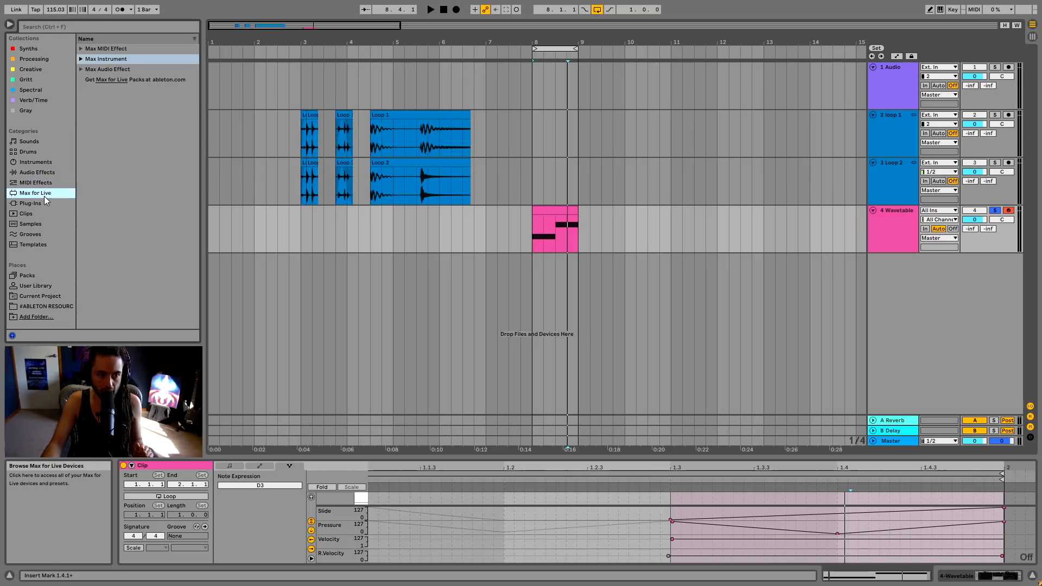
left_click(57, 175)
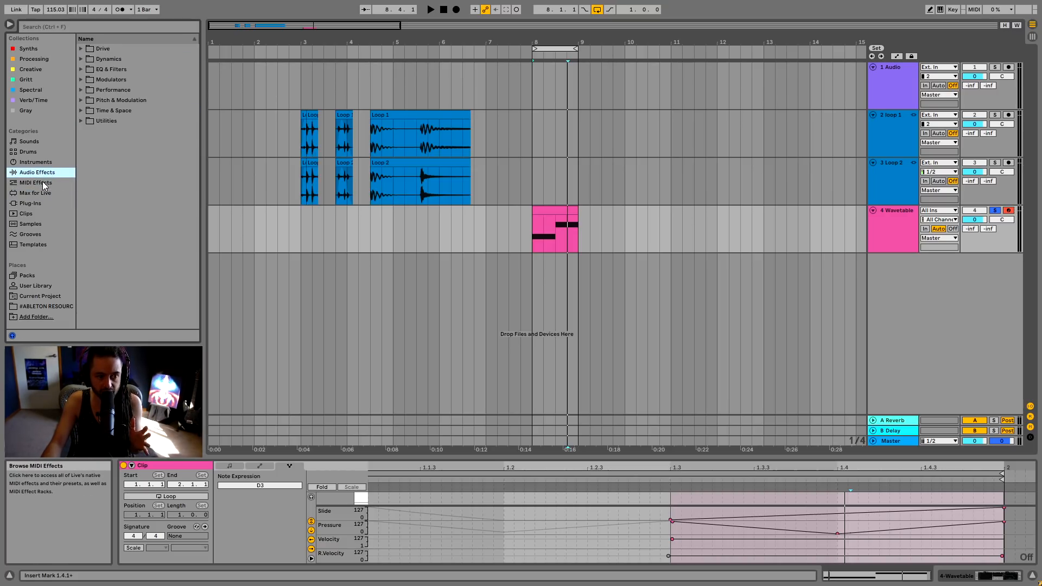
left_click(43, 182)
left_click(44, 192)
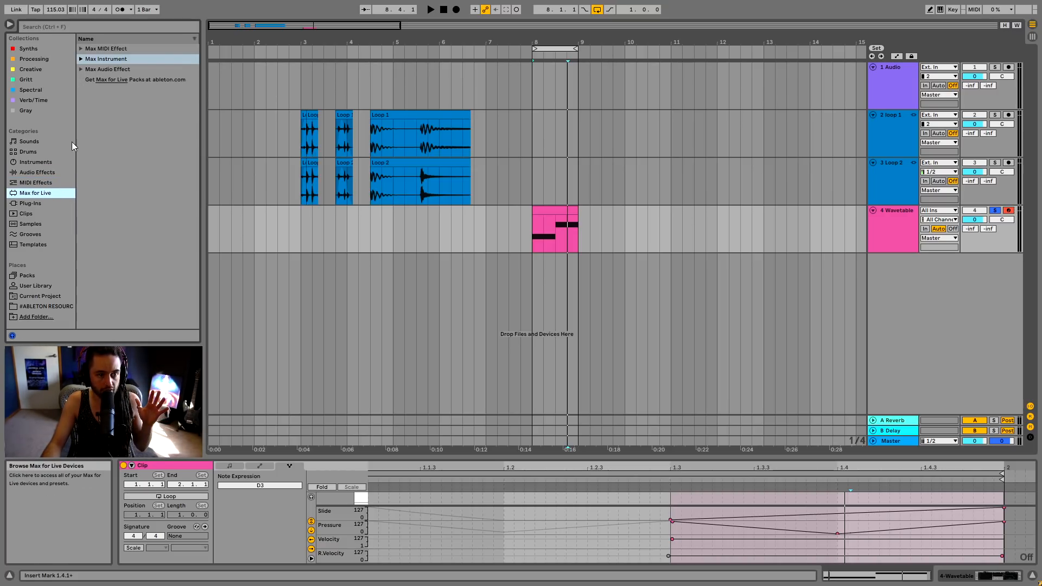
left_click(81, 69)
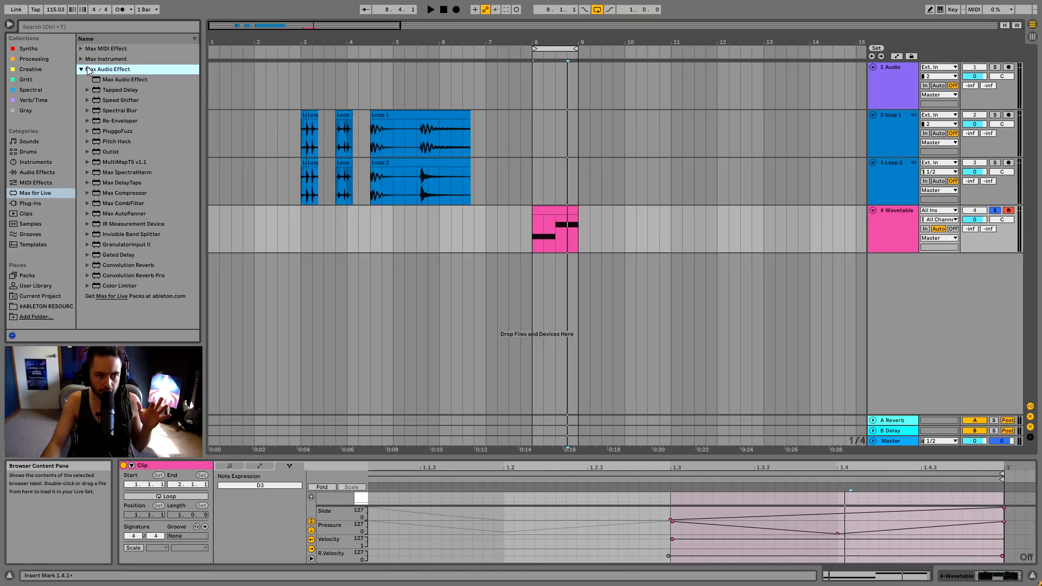
left_click(81, 70)
- Insert a new MIDI track below the Wavetable track and load Serum_x64 from the Synths collection onto it
left_click(939, 220)
left_click(898, 232)
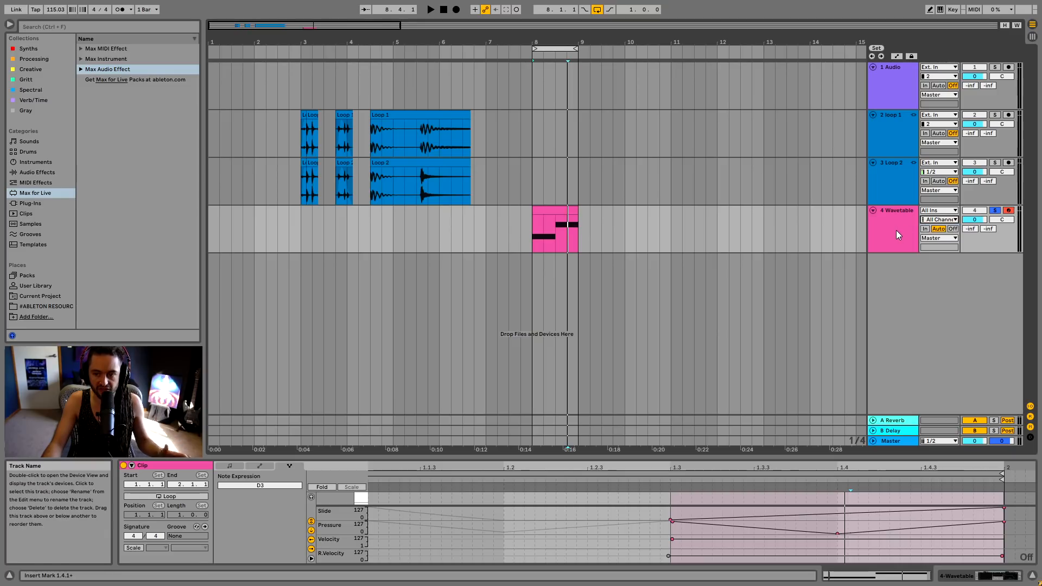
right_click(918, 309)
left_click(933, 322)
left_click(24, 49)
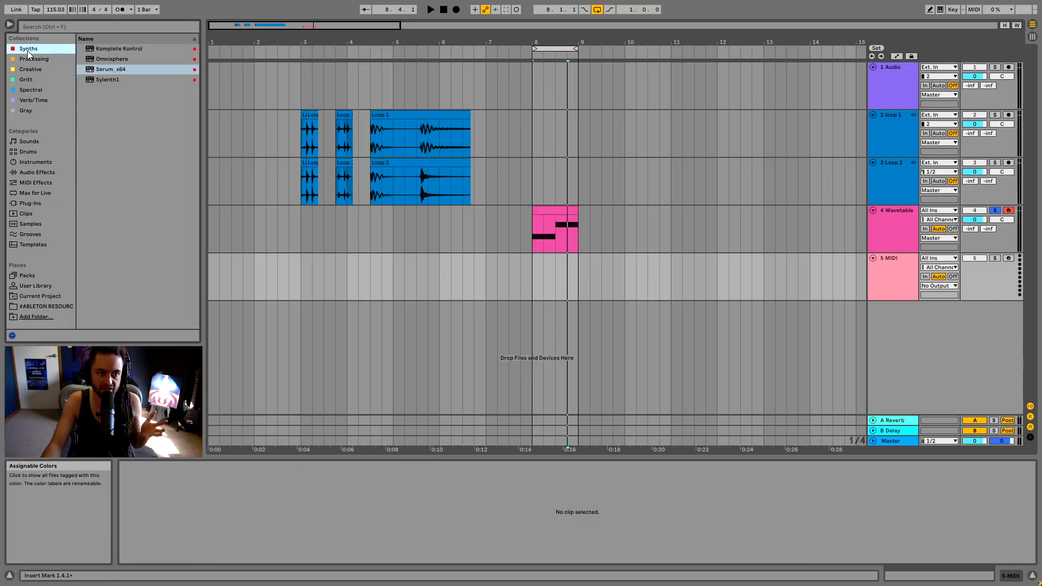
left_click_drag(109, 72, 778, 282)
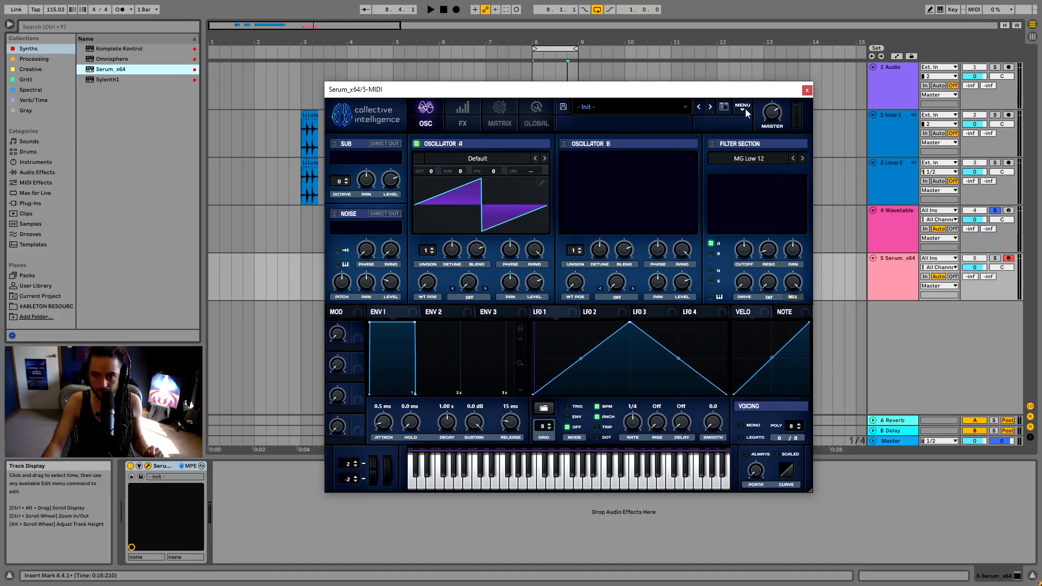
- Toggle MPE Enabled in Serum and view the MPE X, Y and Z modulation sources available for the filter cutoff
left_click(744, 107)
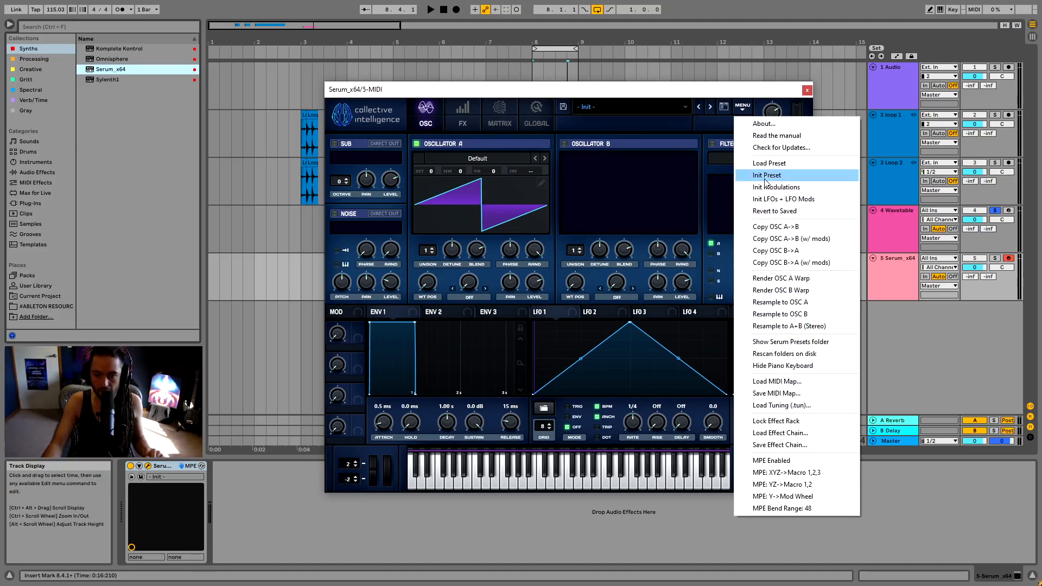
left_click(786, 461)
right_click(743, 247)
left_click_drag(743, 246, 743, 263)
right_click(743, 247)
mouse_move(796, 323)
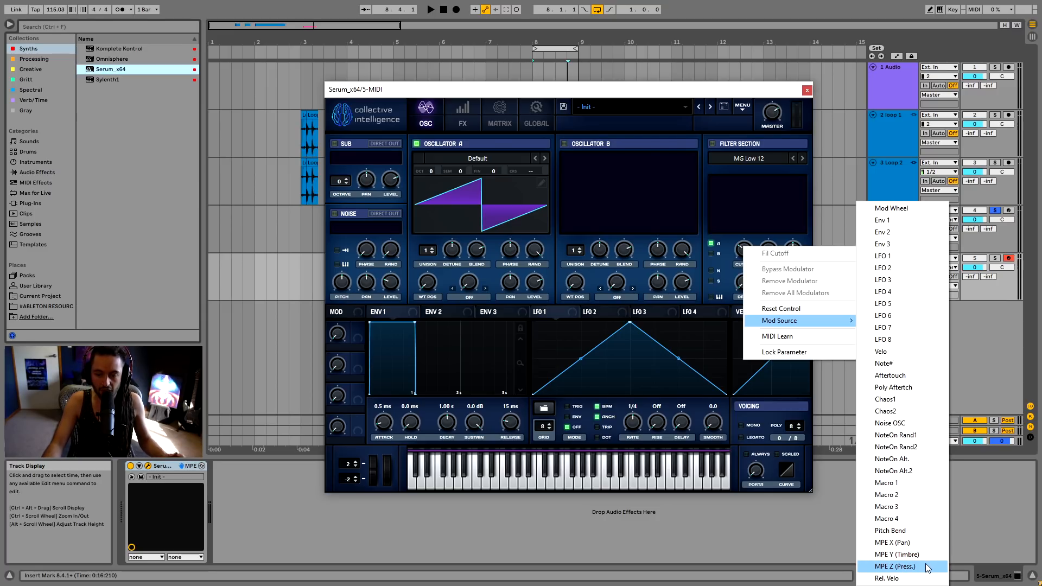
- Close the Serum window, review the Wavetable clip and its MPE matrix, and return to the Serum track's device
left_click(966, 578)
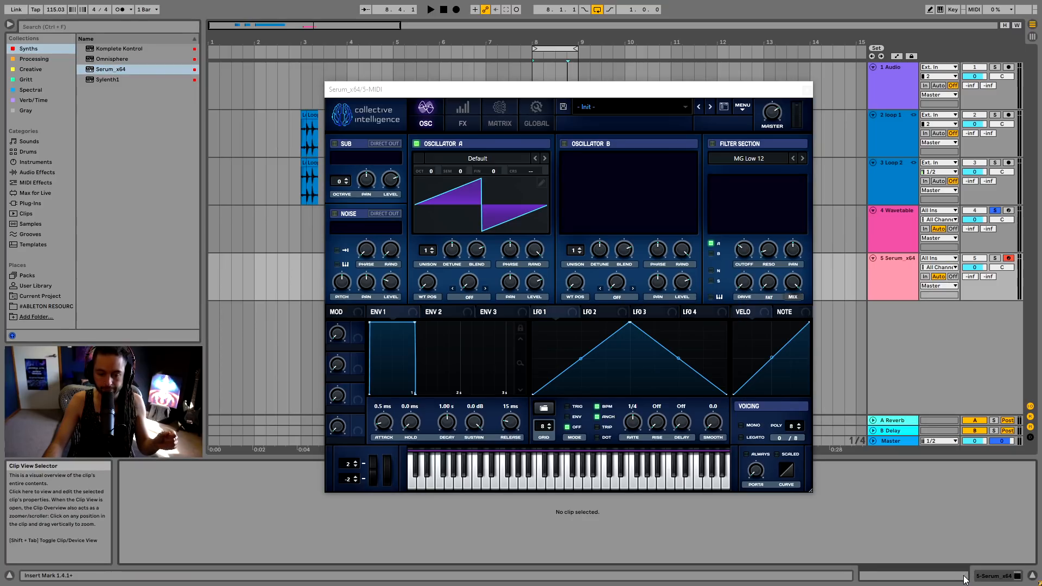
left_click(807, 90)
left_click(566, 211)
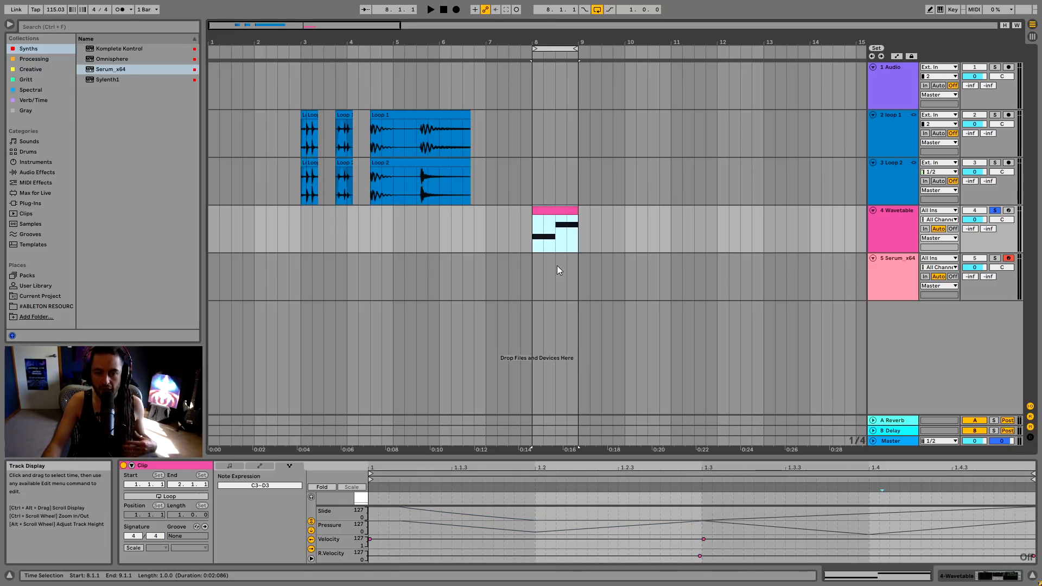
left_click(984, 575)
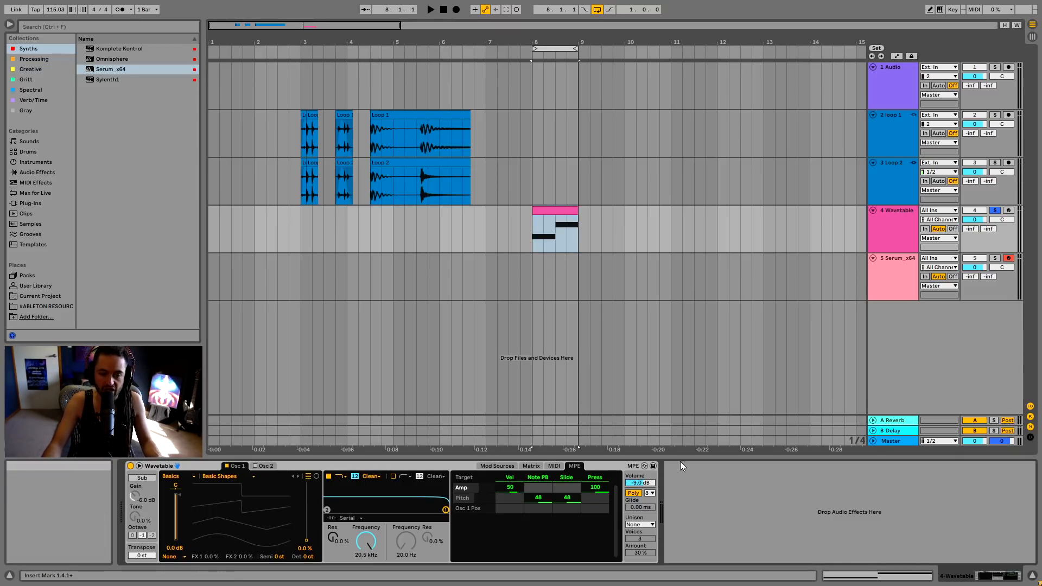
left_click(903, 289)
left_click(148, 467)
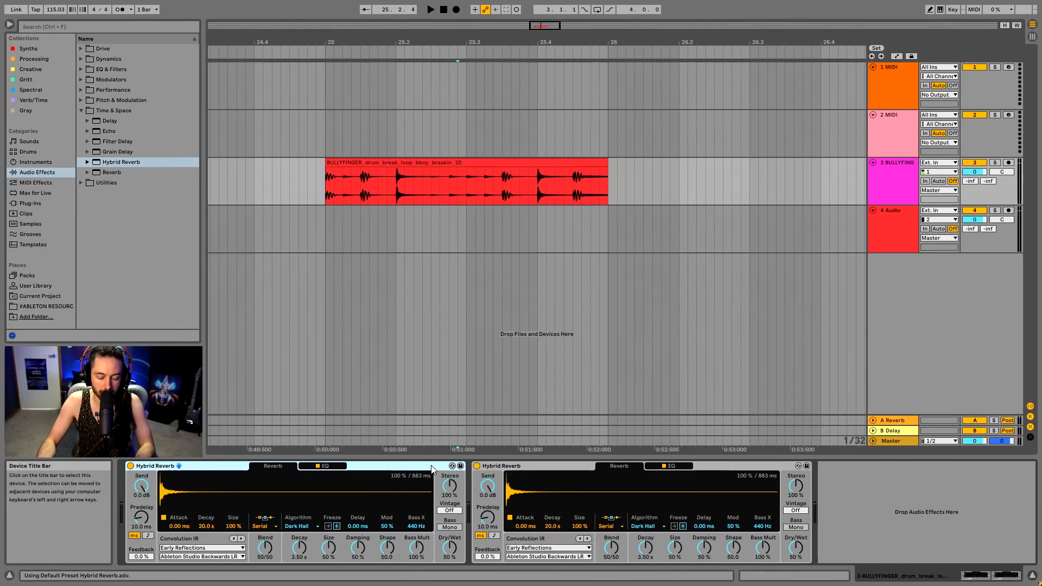
- Delete the duplicate Hybrid Reverb from the drum break track and select the drum break clip
key("Delete")
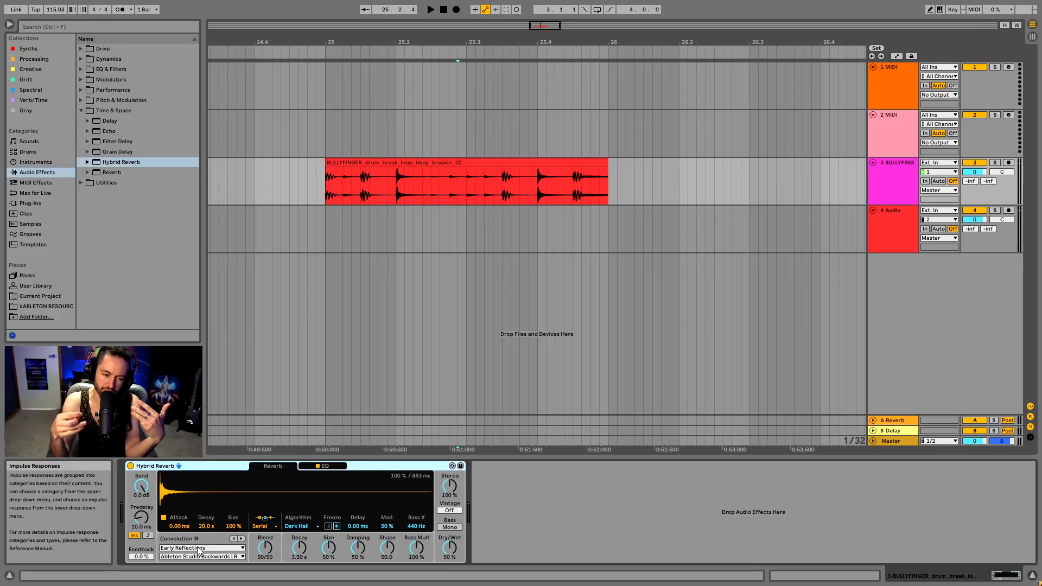
left_click(434, 162)
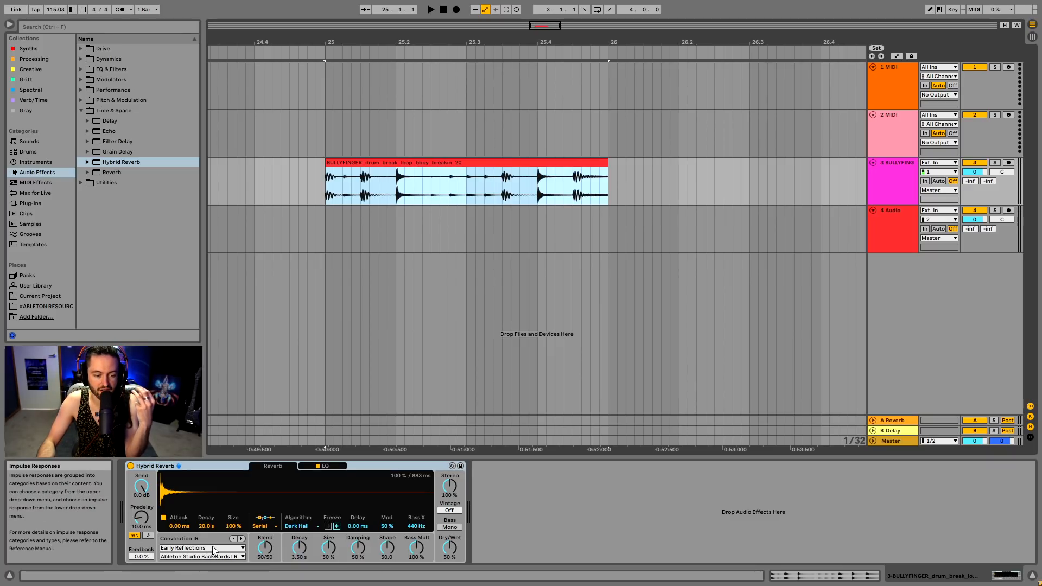
- Try the Real Places and Chambers and Large Rooms impulse-response categories in the Hybrid Reverb's convolution section
left_click(190, 549)
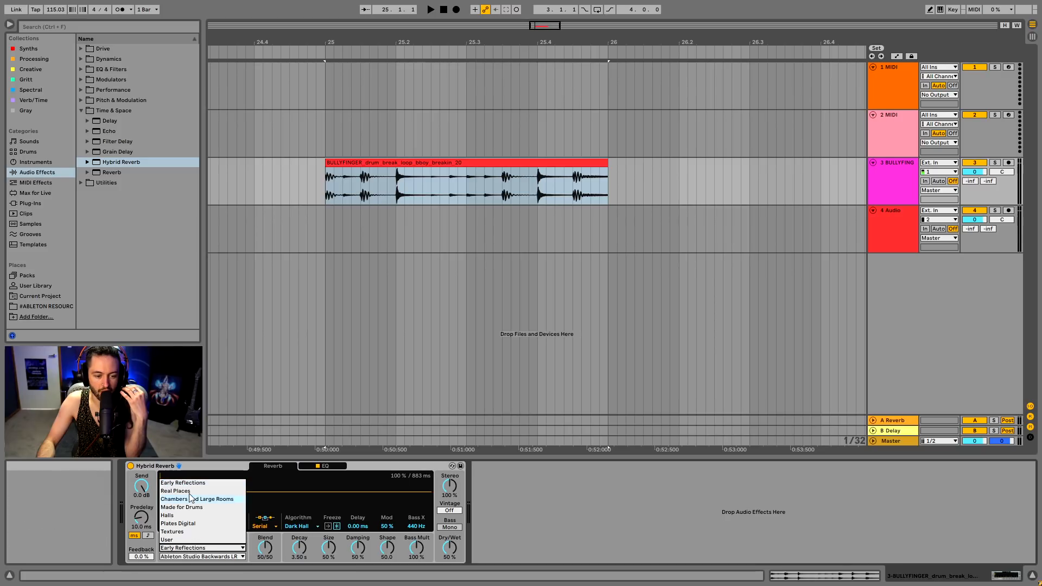
left_click(193, 498)
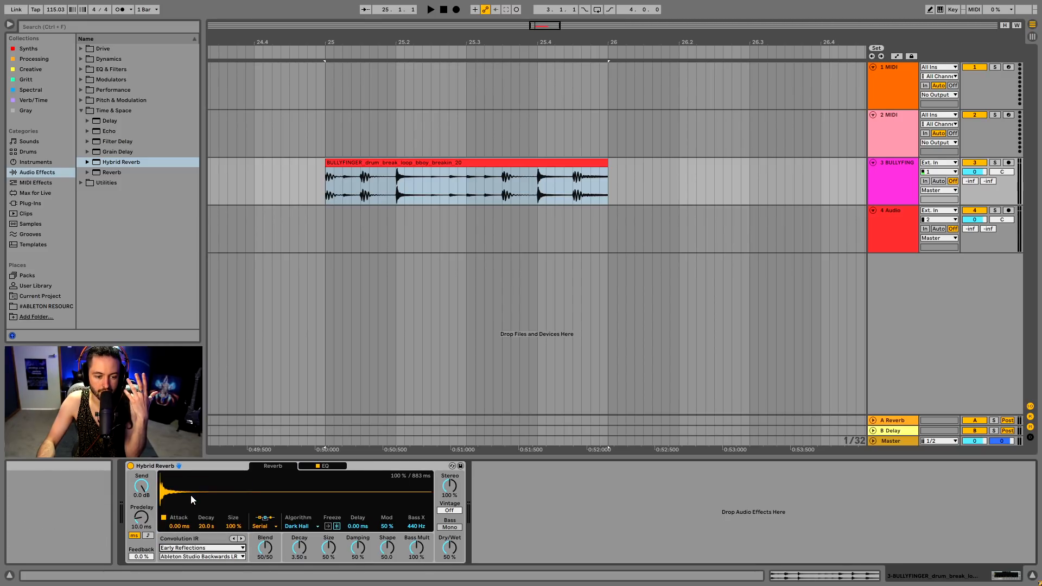
left_click(198, 549)
left_click(194, 491)
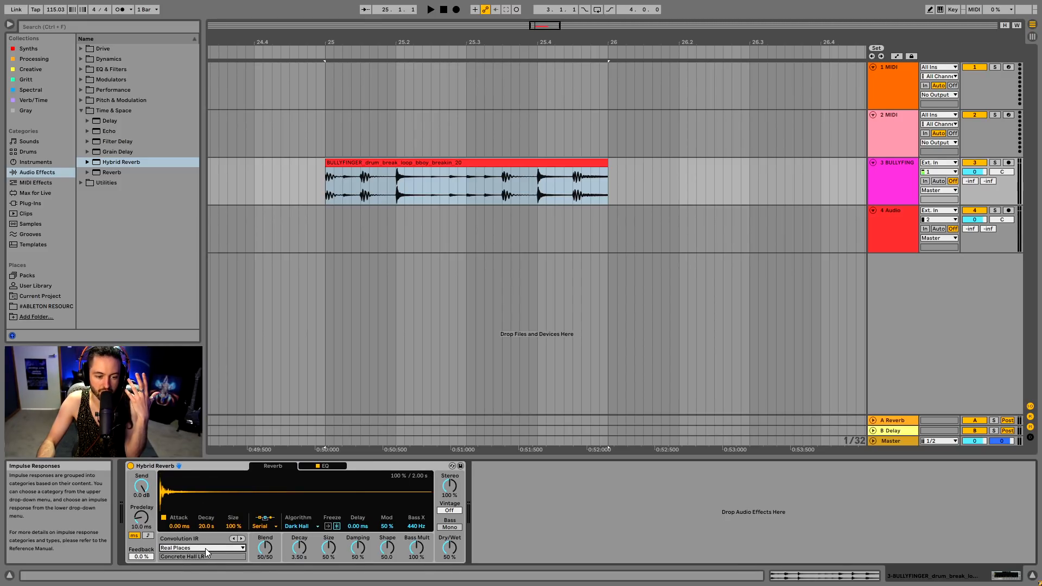
left_click(214, 547)
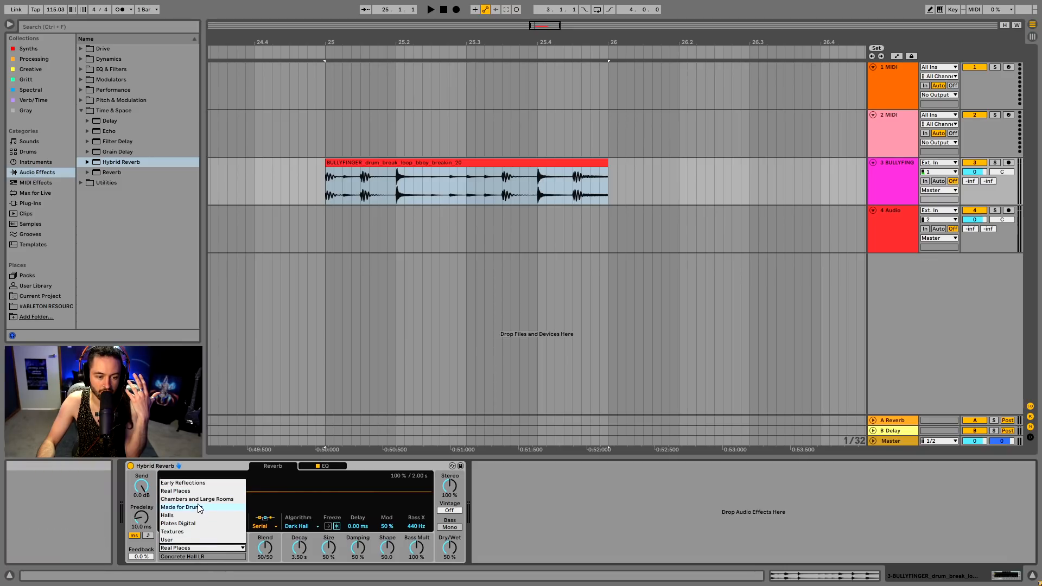
left_click(198, 499)
- Step forward through the convolution impulse responses to Large Gated Snare in the Made for Drums category
left_click(207, 557)
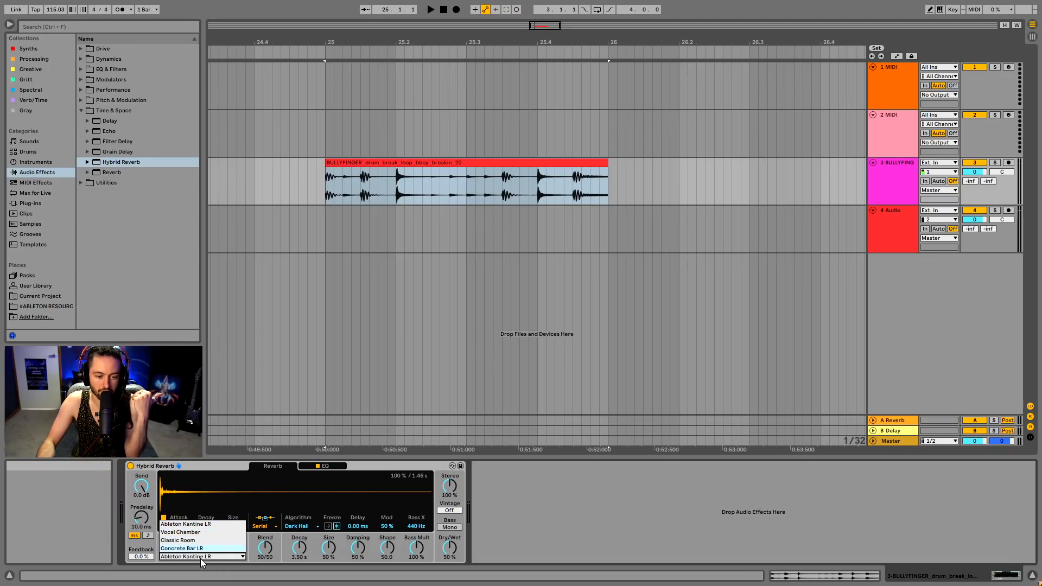
left_click(204, 559)
left_click(242, 539)
left_click(242, 539)
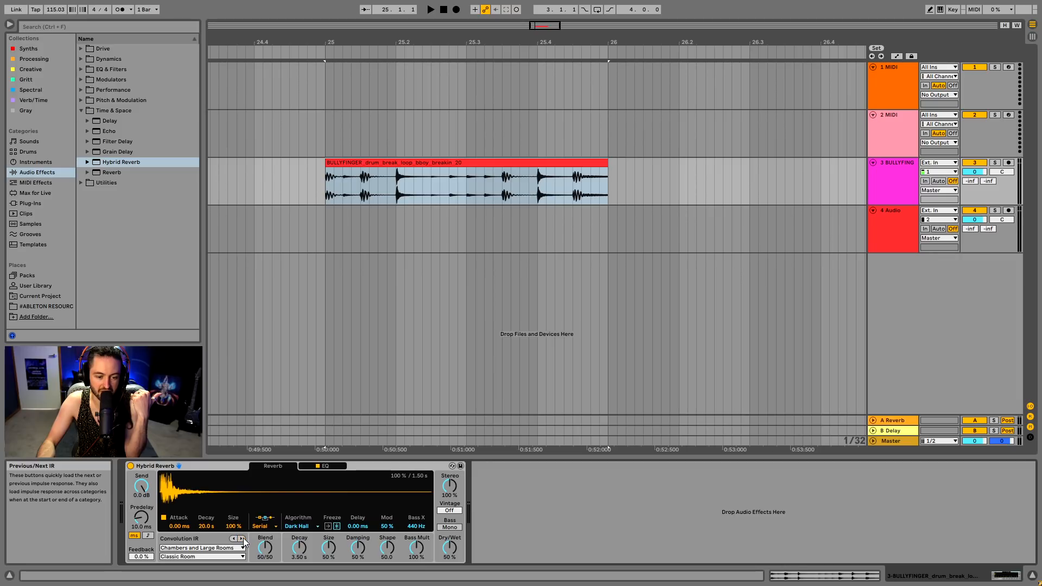
left_click(242, 539)
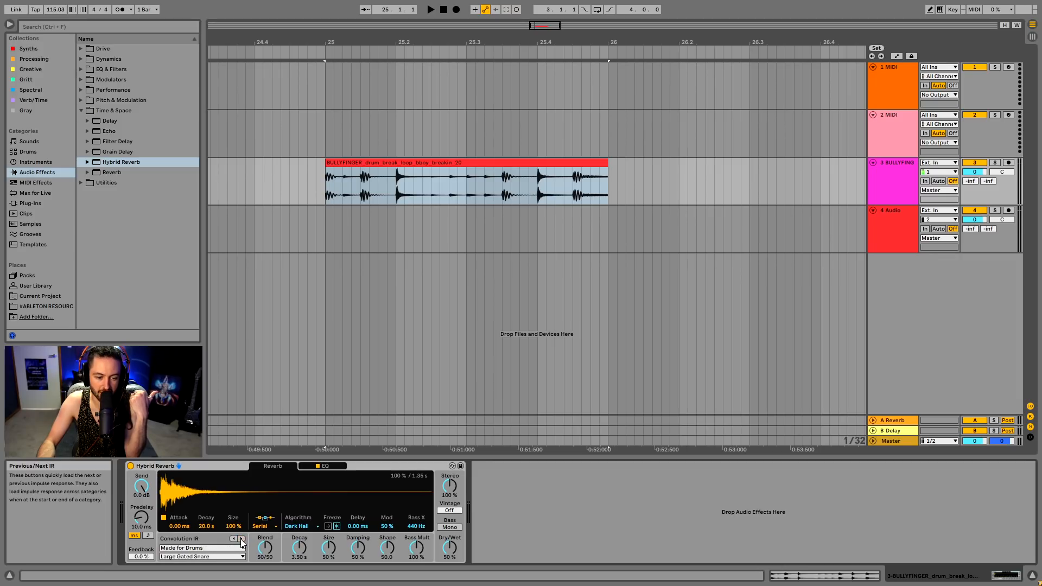
- Try a 3.00 s impulse-response attack and a shorter decay, restoring attack to 0.00 ms and decay to 20.0 s
left_click(163, 518)
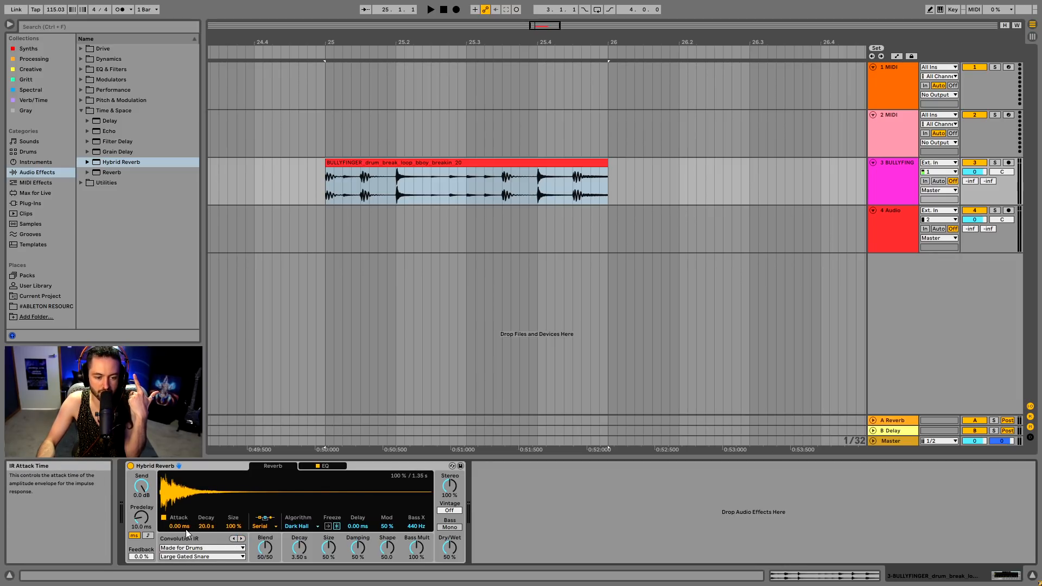
left_click_drag(186, 528, 186, 489)
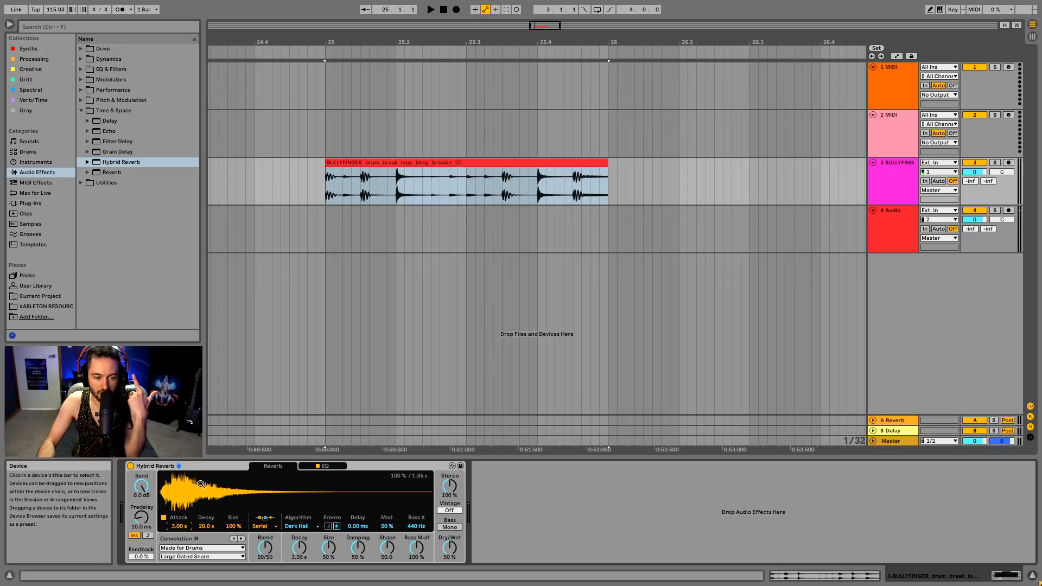
left_click_drag(179, 528, 179, 565)
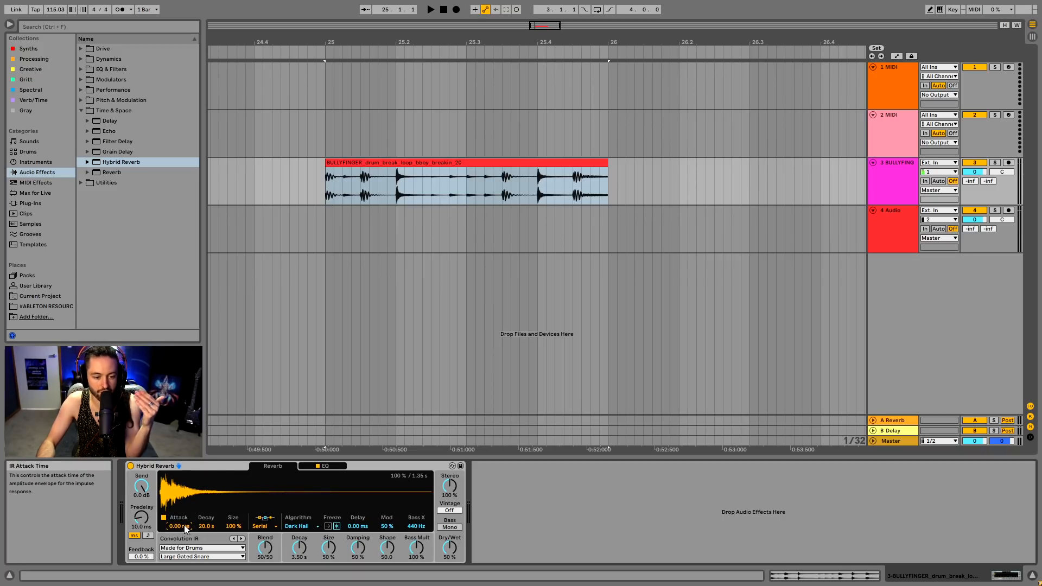
left_click_drag(202, 526, 202, 570)
left_click_drag(206, 526, 207, 478)
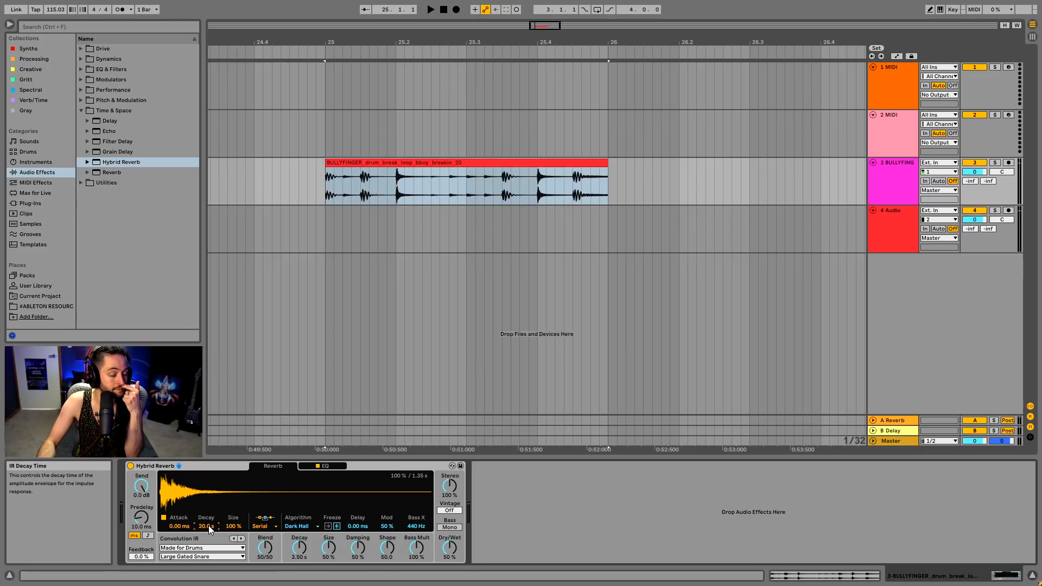
left_click_drag(209, 526, 234, 518)
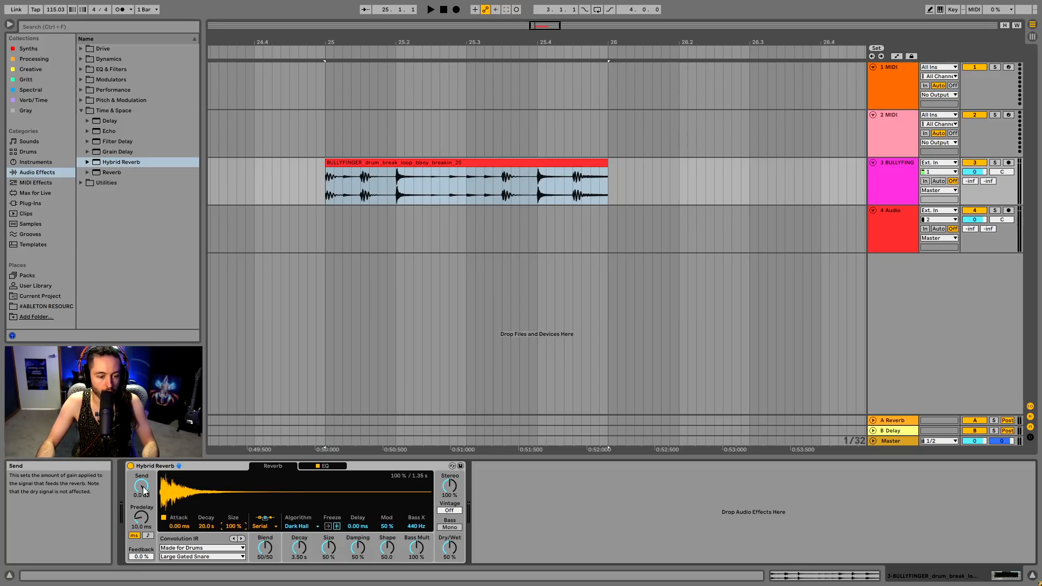
- Set the predelay to 73.9 ms and try its feedback at 95% and 24% before returning the feedback to 0%
left_click(149, 536)
left_click(134, 536)
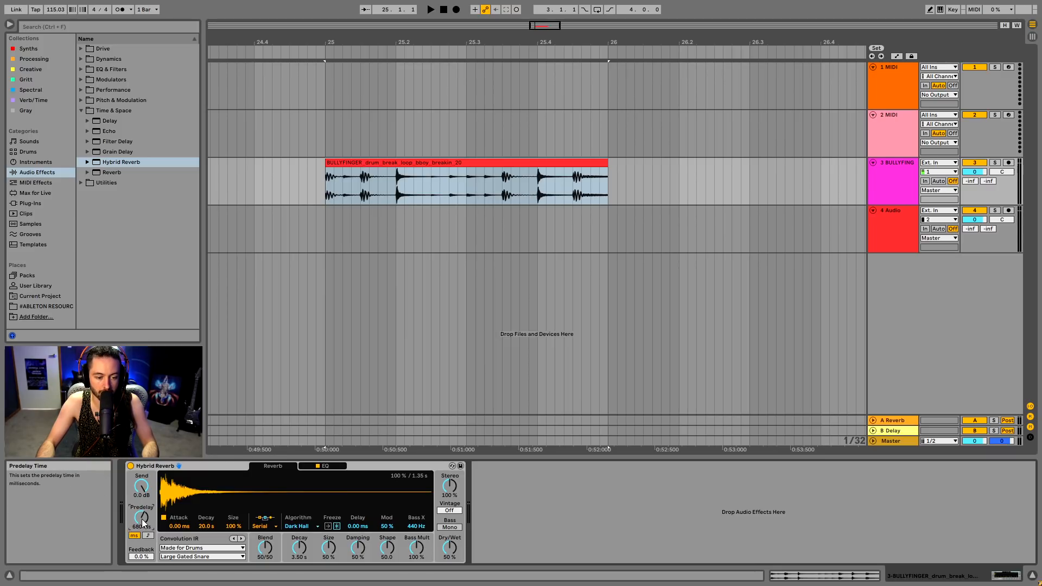
left_click_drag(139, 557, 139, 540)
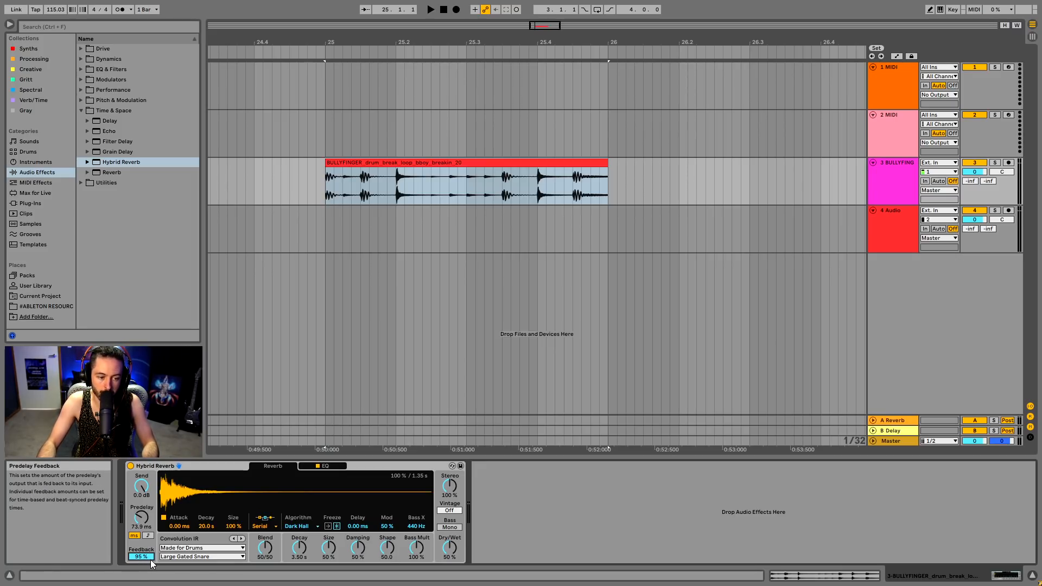
left_click_drag(140, 556, 140, 567)
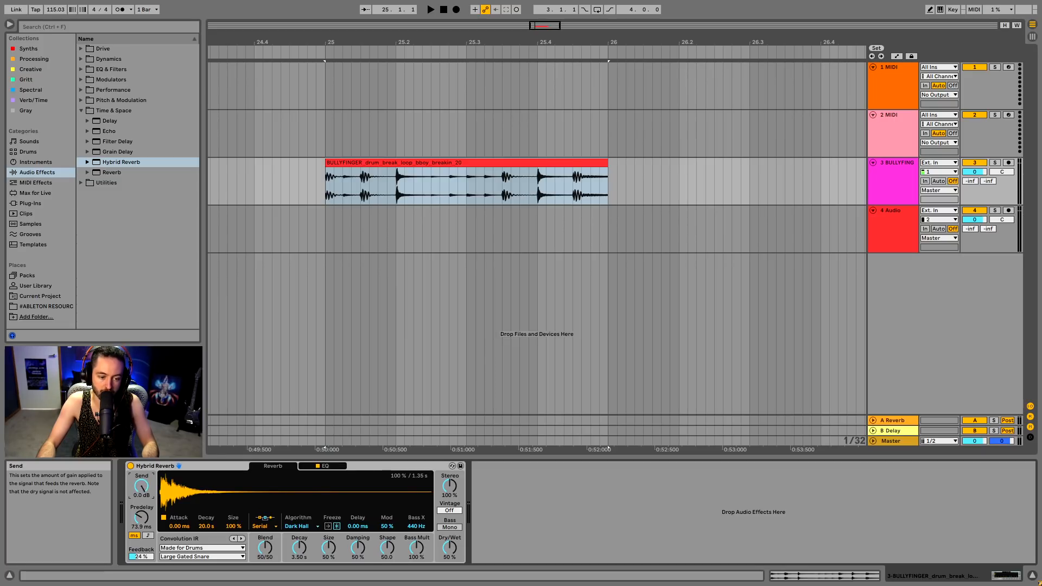
left_click_drag(141, 557, 142, 558)
left_click_drag(143, 499, 143, 507)
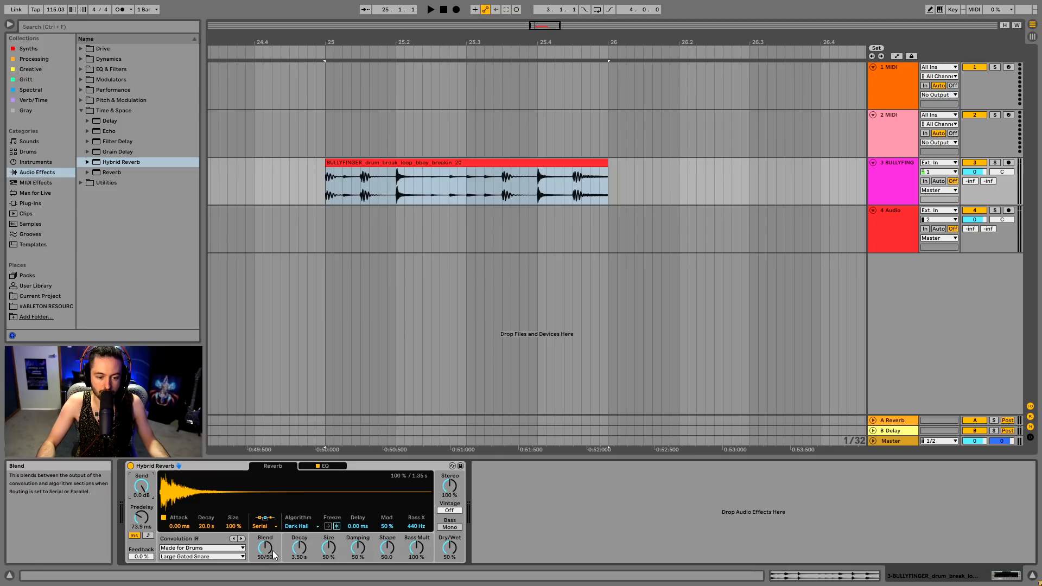
- Set the Hybrid Reverb's Blend to 100/0 and lower Dry/Wet to 14% while auditioning the drum break
left_click_drag(265, 546, 265, 521)
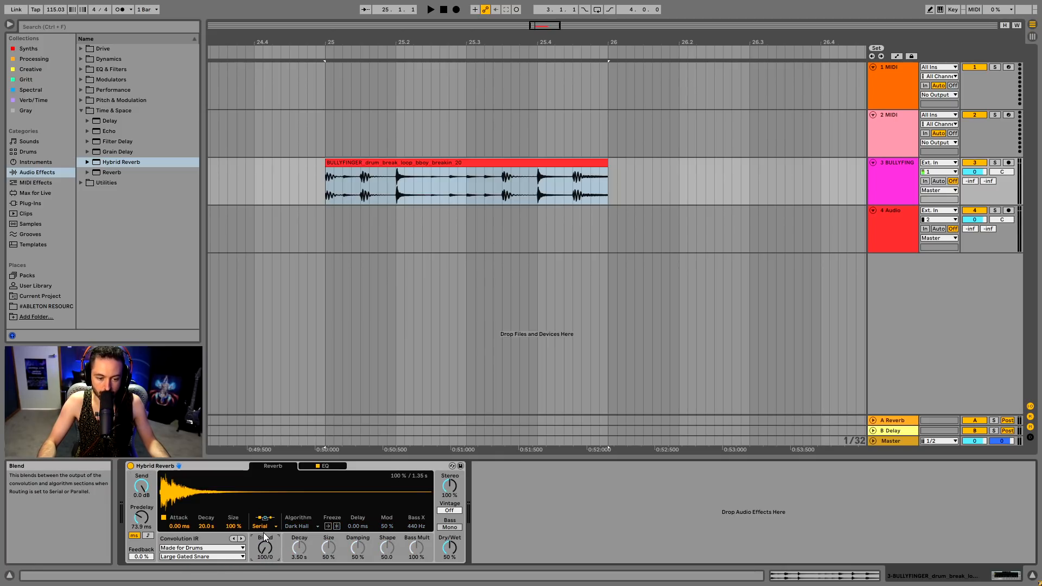
left_click(357, 163)
key("space")
key("space")
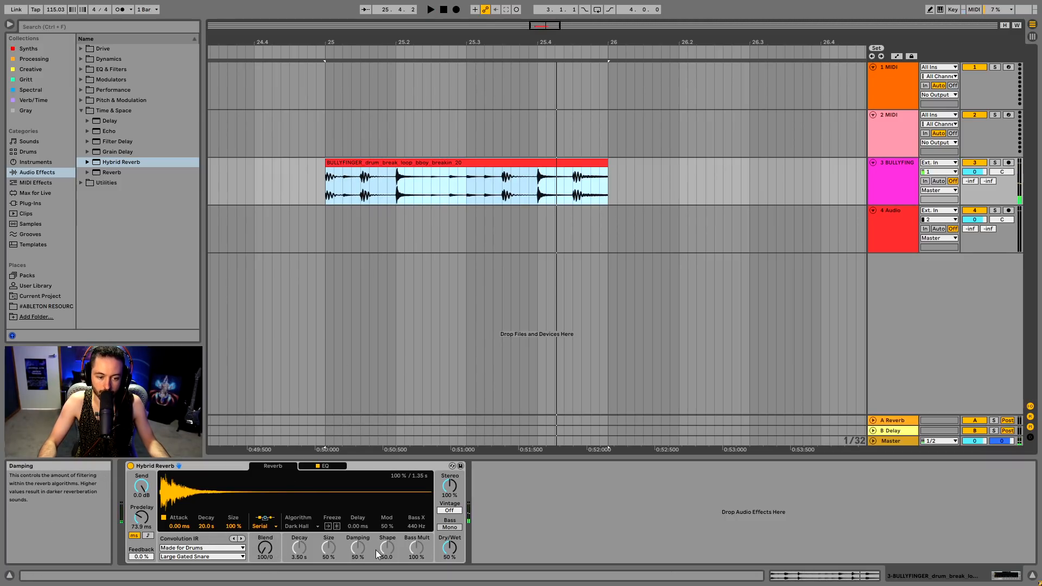
left_click_drag(452, 547, 451, 582)
key("space")
key("space")
- Switch the predelay to beat sync, audition it at 16/16, and reduce it to 0/16
left_click(148, 536)
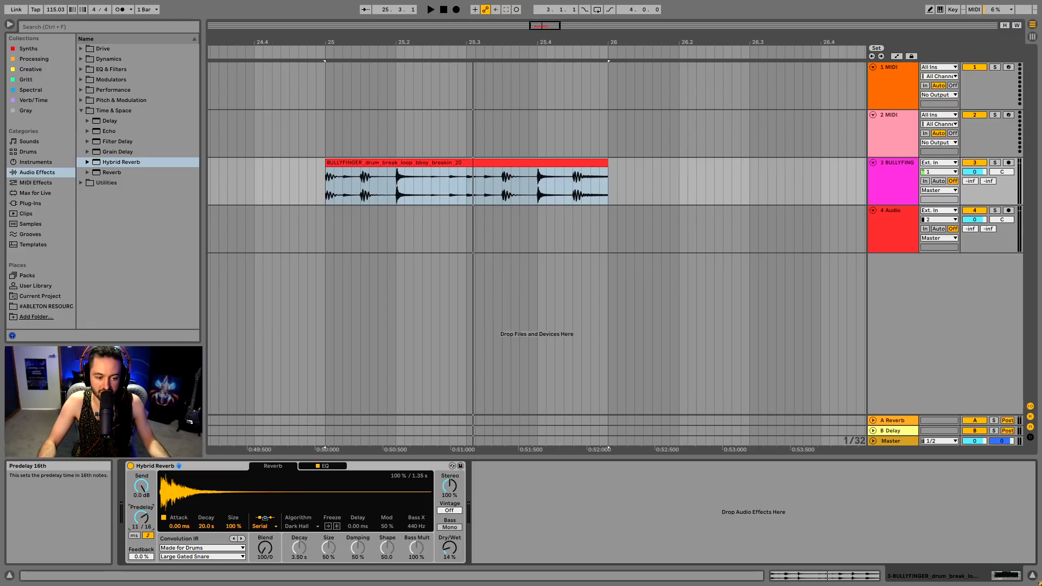
key("space")
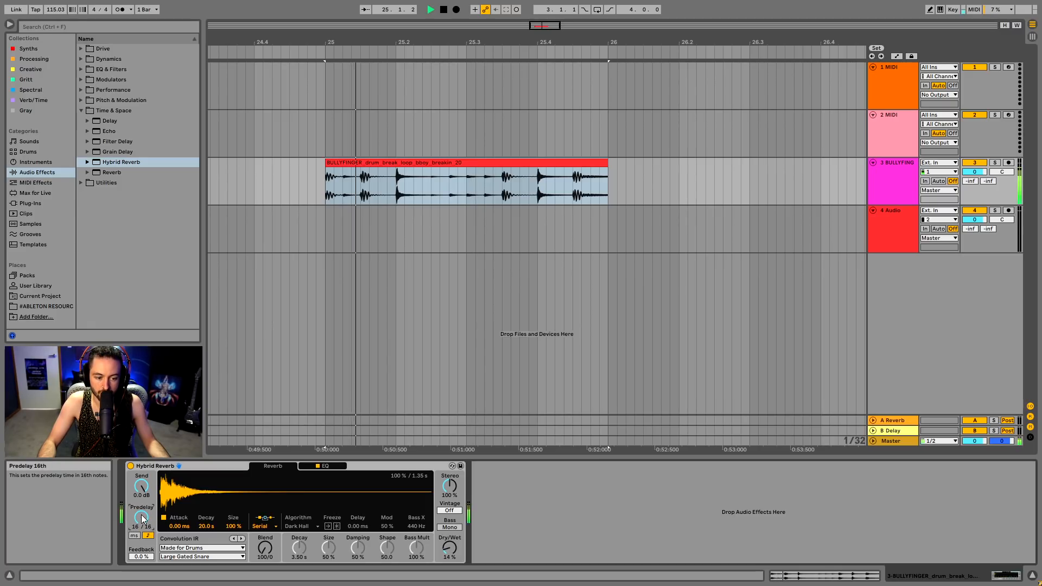
key("space")
left_click_drag(142, 518, 142, 564)
key("space")
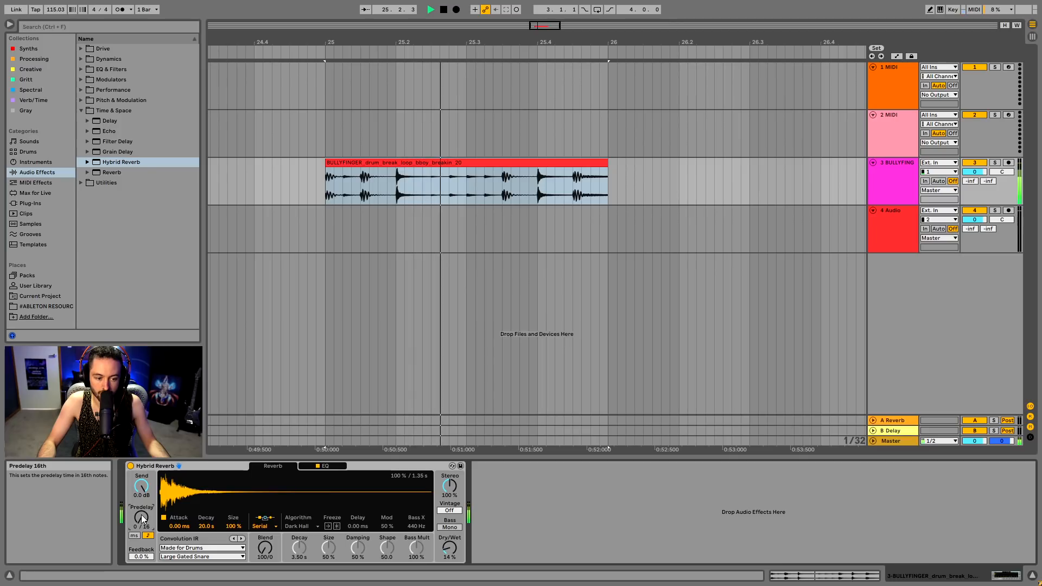
- Lower Dry/Wet to 11% and load the Snare Ambience impulse response, auditioning the drum break
left_click_drag(449, 548, 450, 559)
key("space")
key("space")
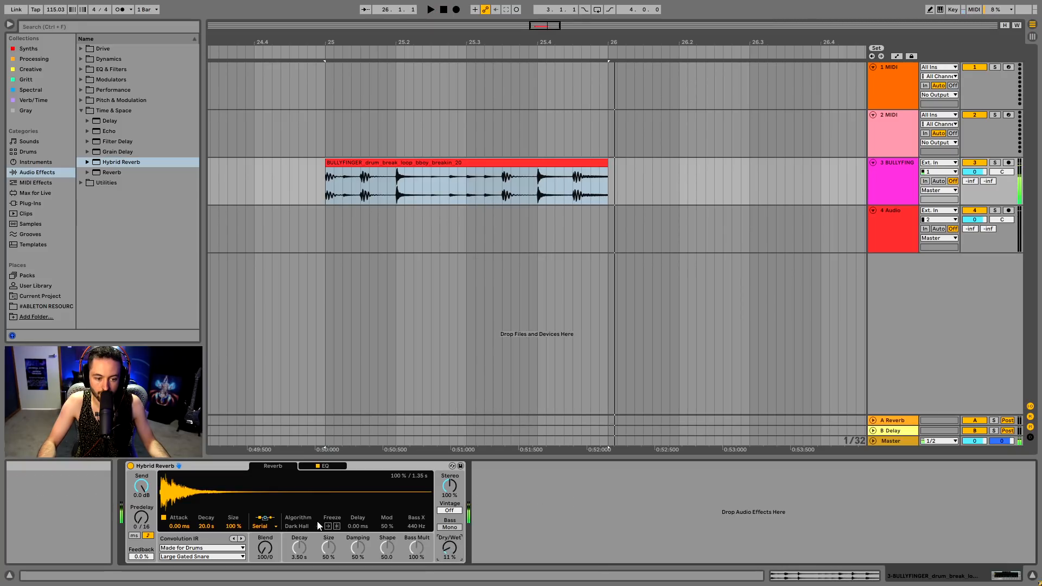
key("space")
left_click(214, 557)
left_click(181, 550)
key("space")
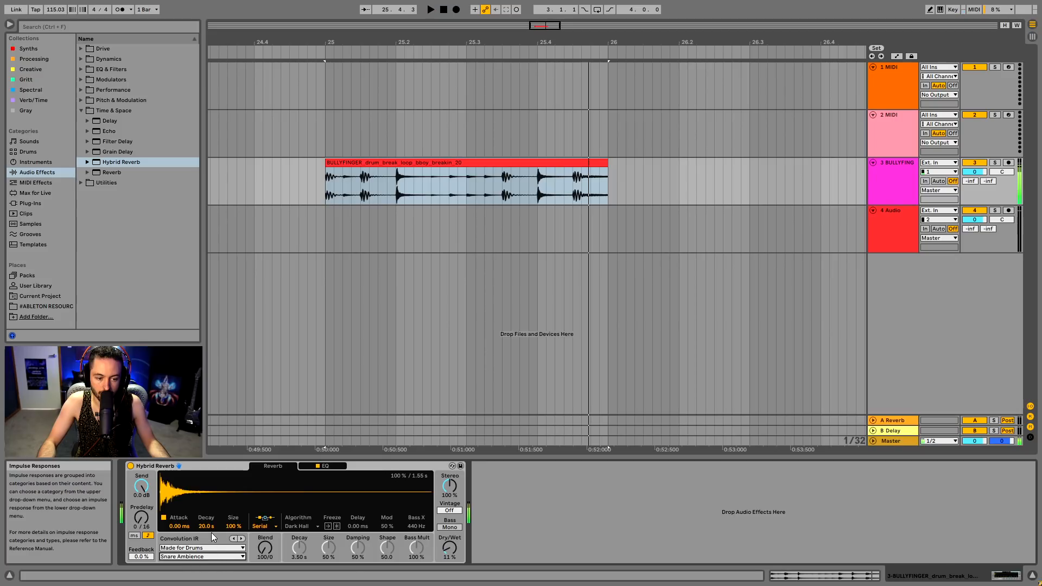
- Adjust the Snare Ambience impulse response's decay while repeatedly playing the drum break to compare the sound
left_click_drag(180, 526, 209, 548)
key("space")
key("space")
key("space")
key("space")
key("space")
left_click_drag(209, 526, 209, 504)
key("space")
- Audition the reverb at 100% wet with a 20.0 ms decay, and settle on 132 ms decay and 20% Dry/Wet
left_click_drag(449, 548, 449, 499)
left_click_drag(207, 526, 207, 548)
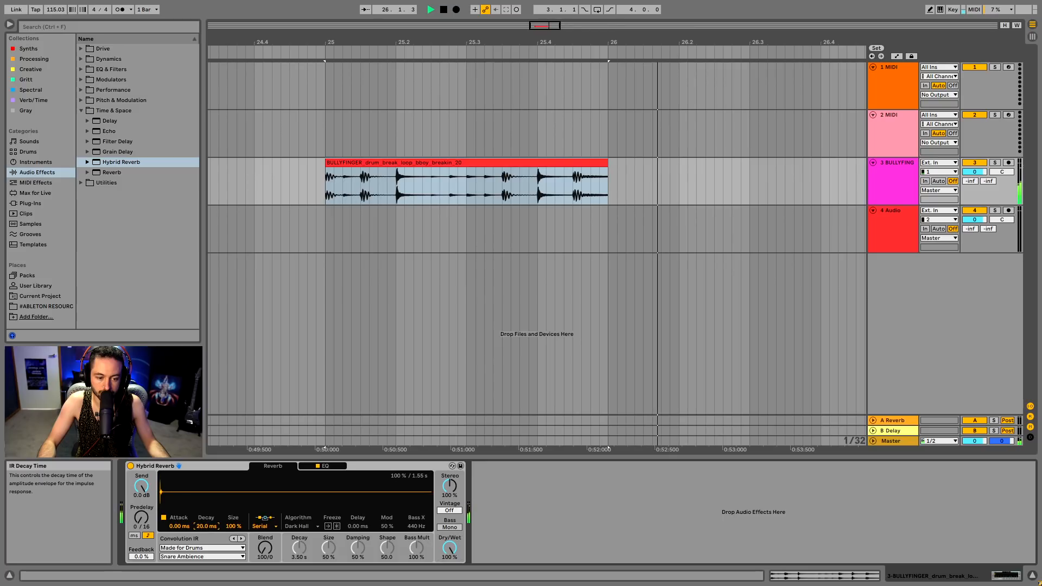
left_click_drag(450, 548, 450, 576)
left_click_drag(206, 526, 206, 499)
left_click_drag(449, 548, 450, 564)
key("space")
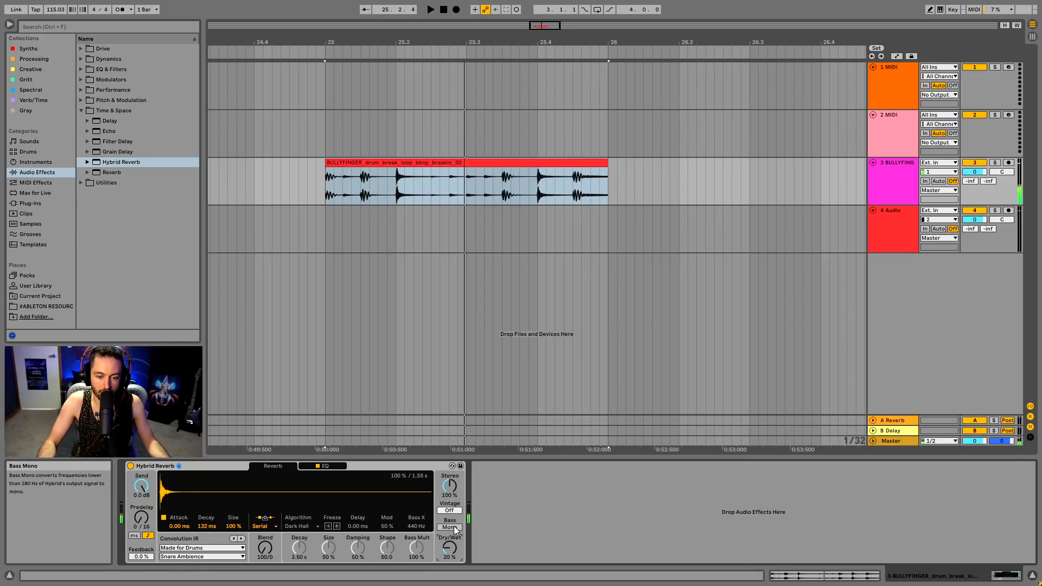
- Set Dry/Wet to 17% and raise the low-cut band of the reverb's EQ to 422 Hz during playback
key("space")
left_click_drag(450, 549, 450, 551)
key("space")
left_click(323, 466)
left_click_drag(215, 539, 266, 540)
key("space")
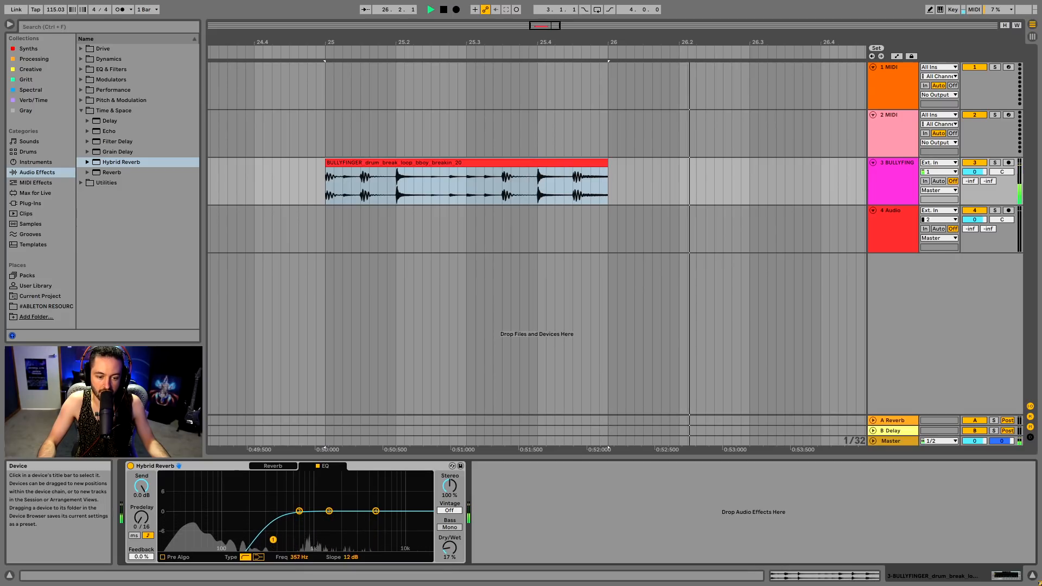
left_click_drag(279, 540, 288, 533)
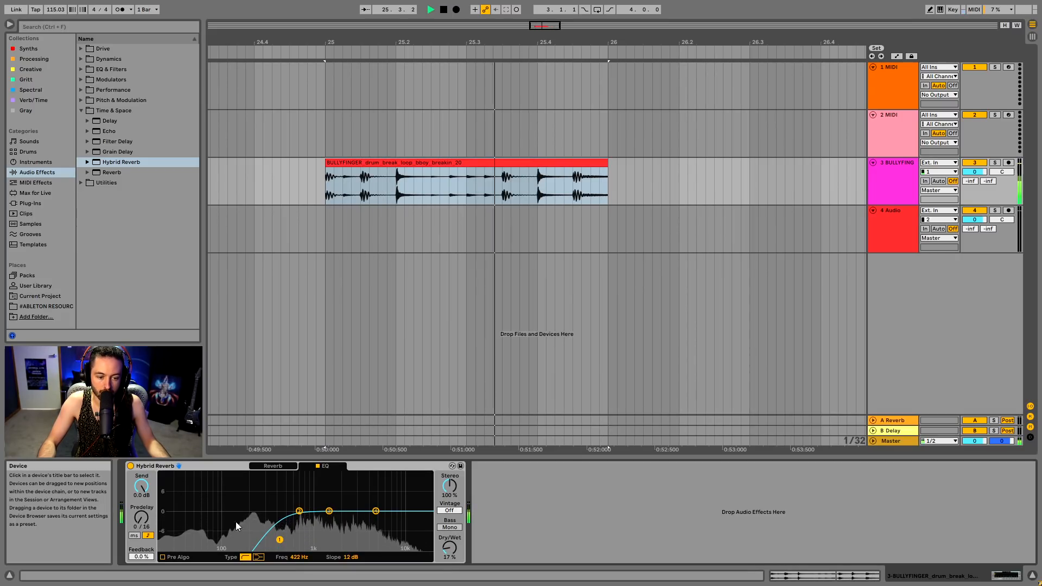
- Return to the Hybrid Reverb's main reverb view and widen Stereo to 200% while auditioning the drum break
left_click(273, 466)
key("space")
key("space")
left_click_drag(449, 486, 451, 436)
key("space")
key("space")
key("space")
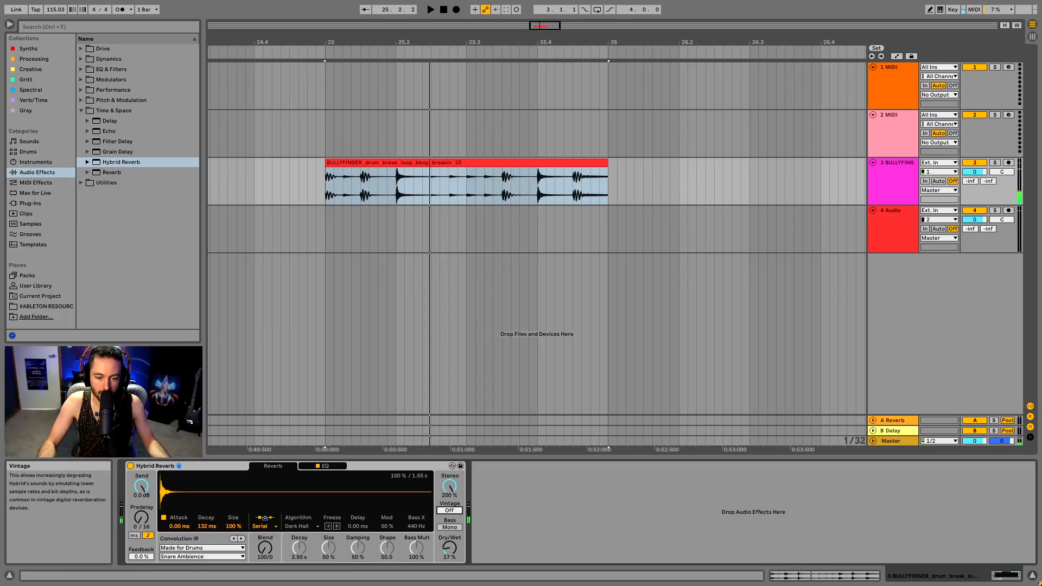
- Audition the Vintage setting at Older and Subtle with Dry/Wet raised to 91%, and turn Vintage back off
key("space")
left_click_drag(450, 510, 449, 488)
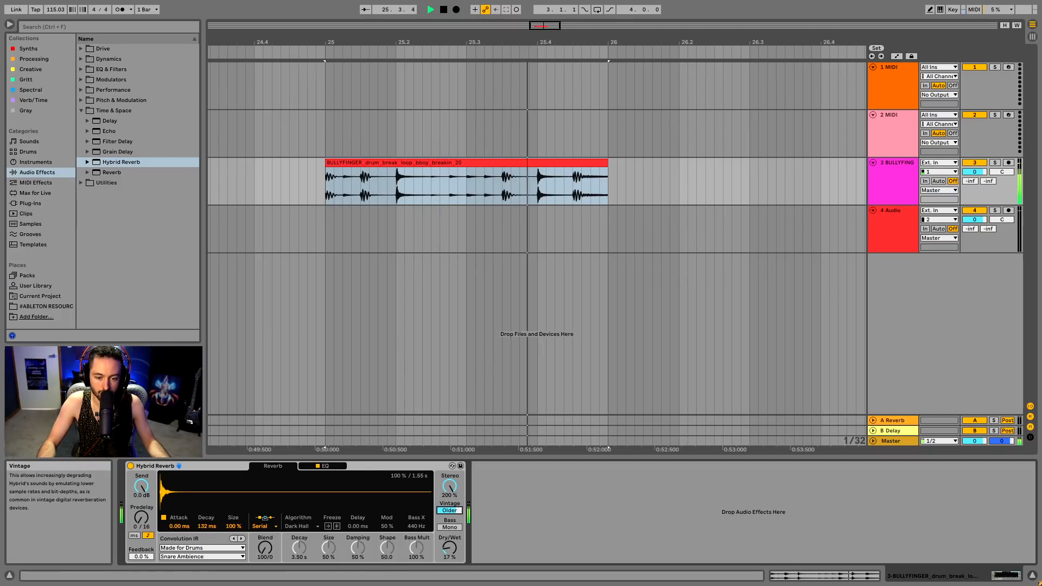
mouse_move(451, 547)
left_mouse_down()
mouse_move(452, 478)
mouse_move(449, 529)
left_mouse_up()
key("space")
key("space")
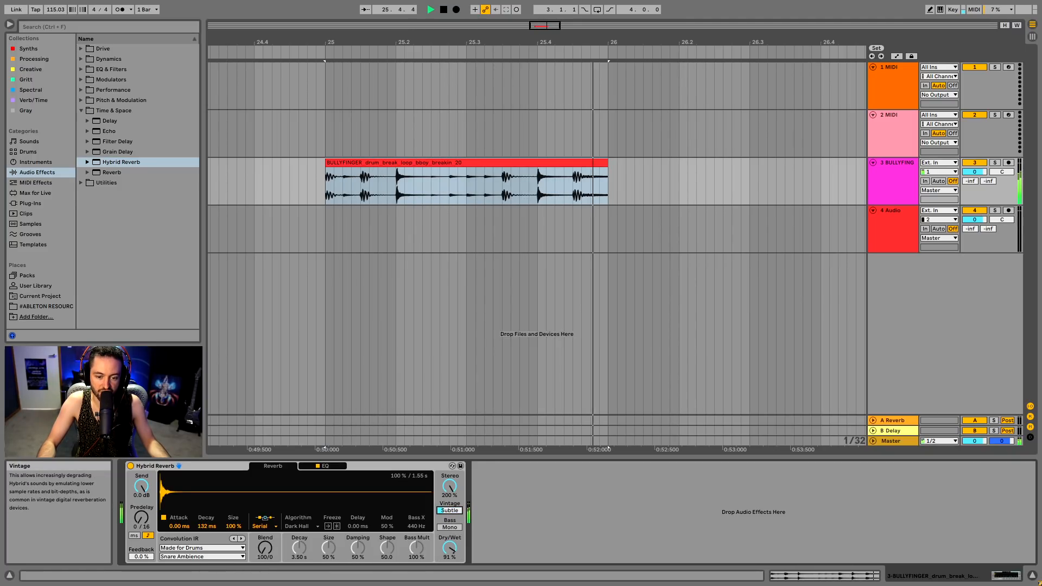
key("space")
key("space")
left_click_drag(449, 510, 449, 520)
key("space")
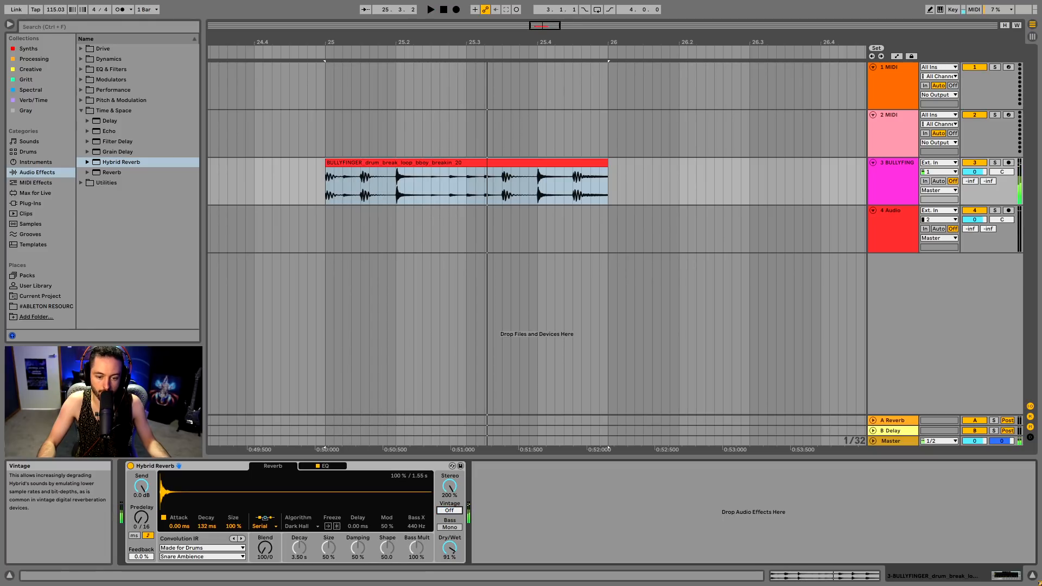
- Reset Dry/Wet to its 50% default, return Blend to 50/50, and set the reverb routing to Parallel
right_click(451, 545)
left_click(477, 519)
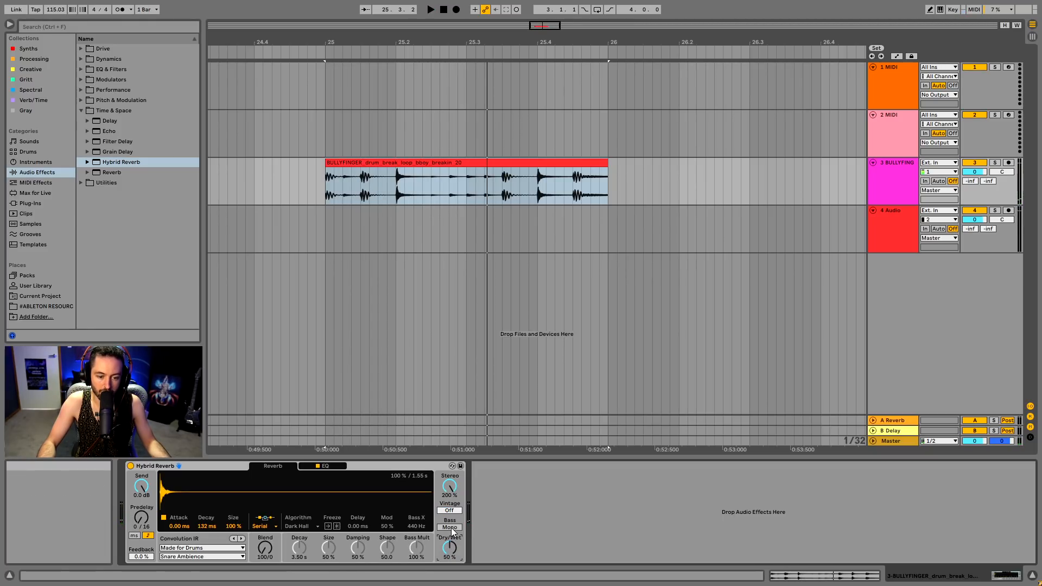
left_click(258, 527)
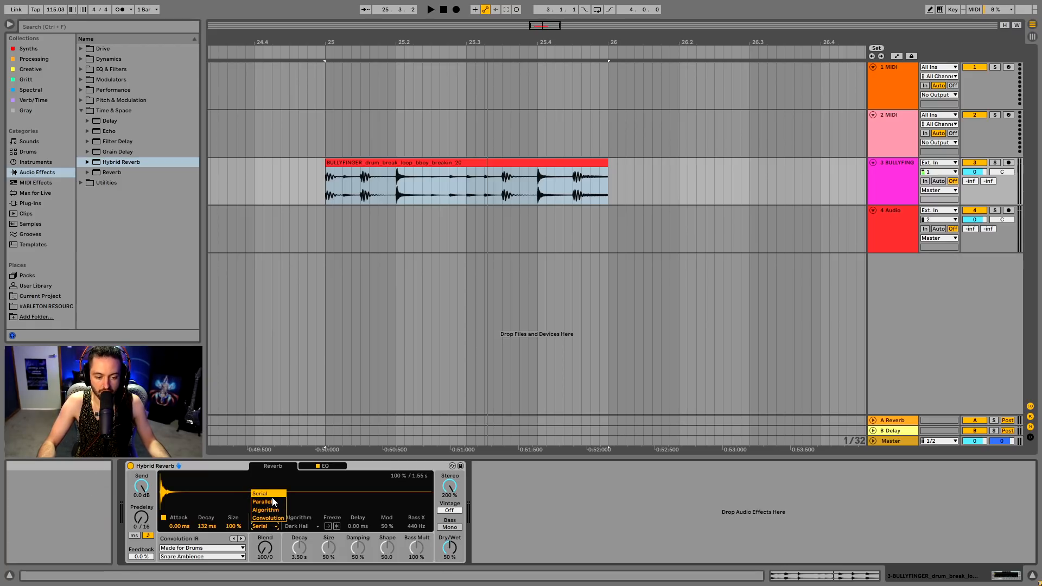
left_click(266, 549)
left_click_drag(267, 551, 266, 567)
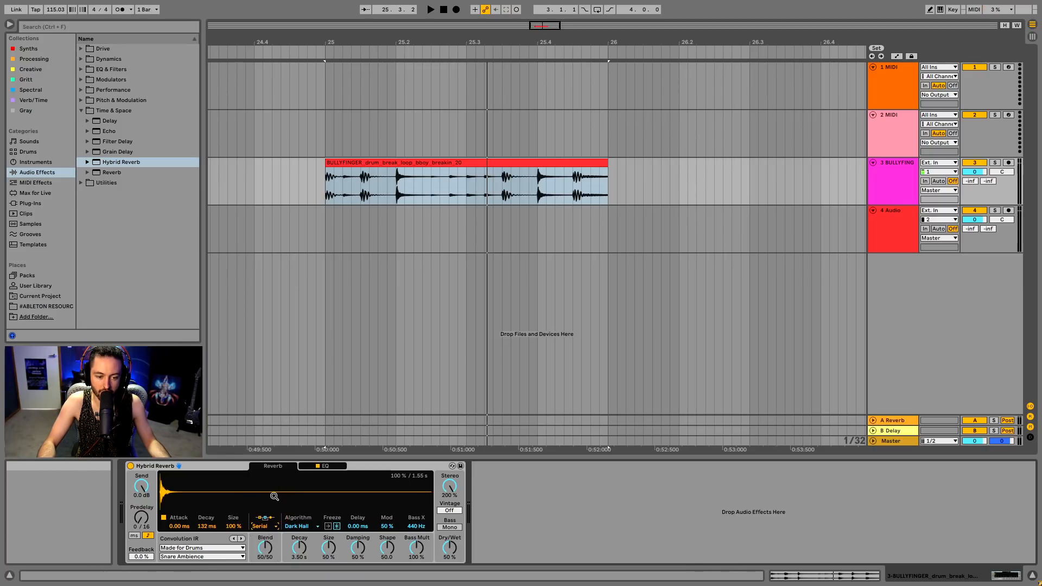
left_click(265, 526)
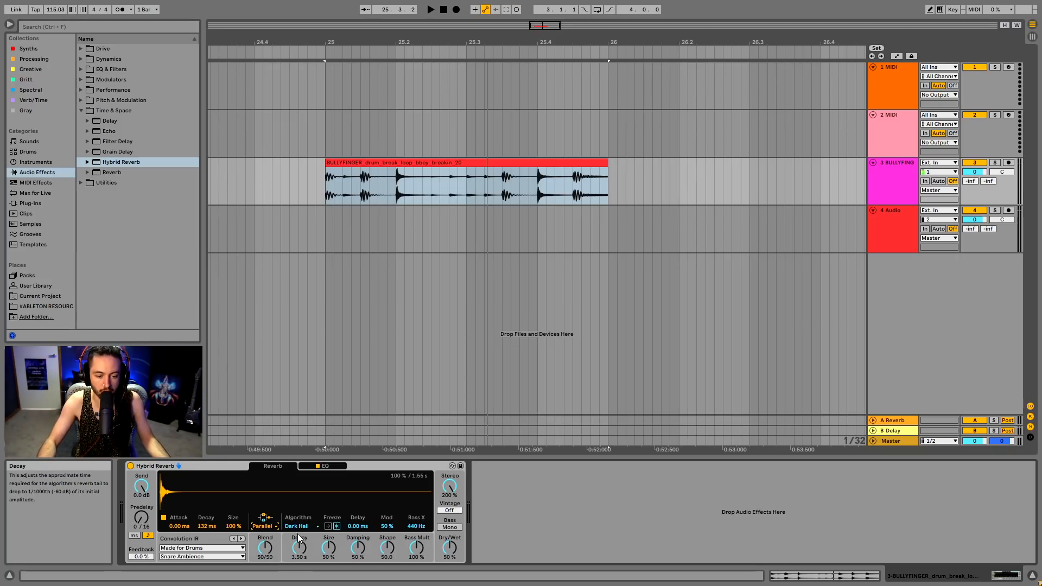
- Set the reverb's Blend to 60/40, audition the Convolution routing on the drum break, and set the routing to Algorithm
left_click_drag(272, 537, 272, 553)
left_click(268, 527)
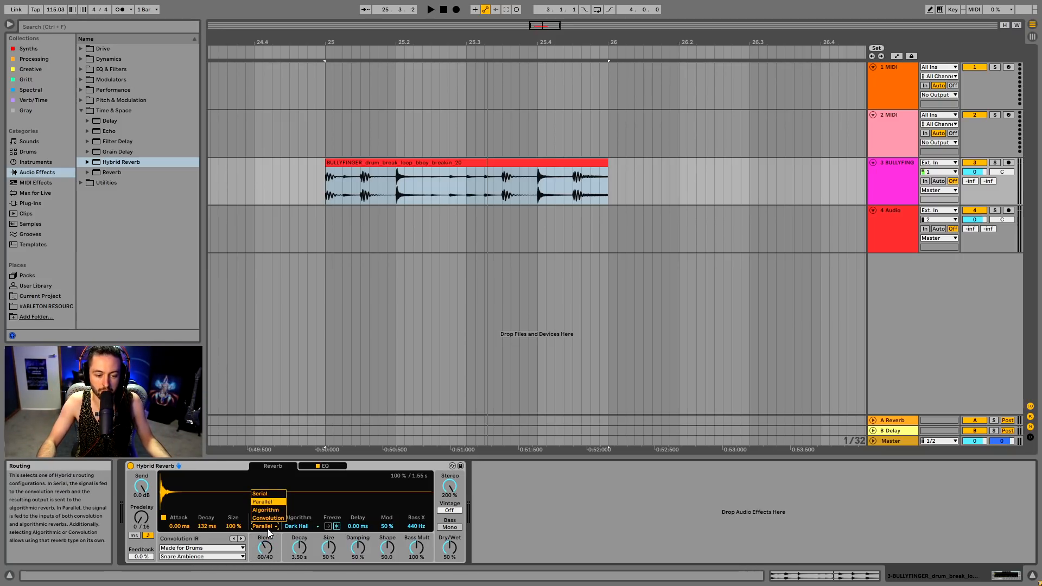
left_click(272, 512)
left_click(272, 527)
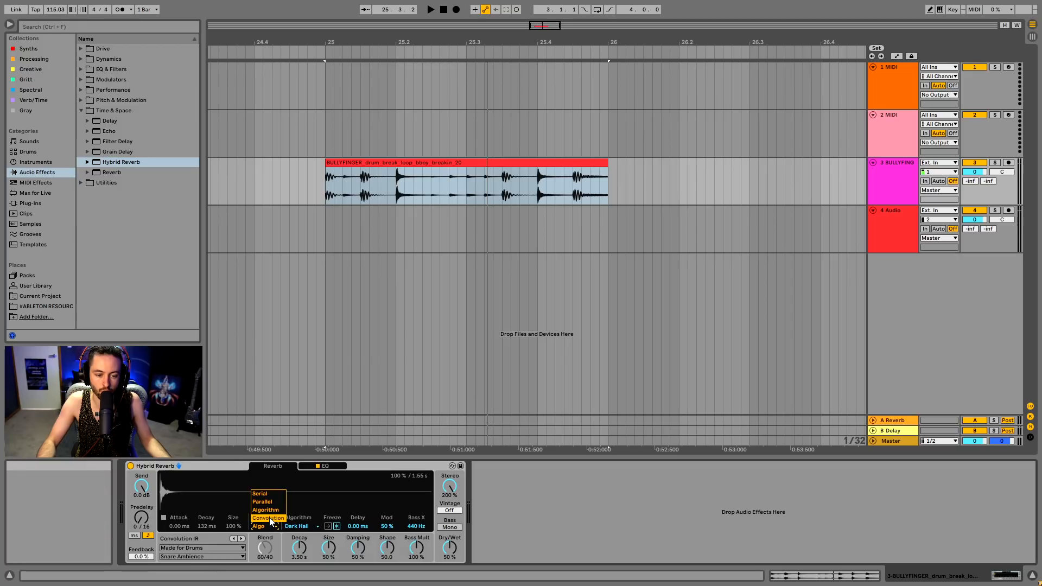
left_click(270, 517)
key("space")
key("space")
left_click(268, 527)
left_click(270, 513)
- Step through the Hybrid Reverb's algorithm types, including Tides and Prism, and return to Dark Hall
left_click(318, 527)
left_click(309, 518)
left_click(308, 526)
left_click(307, 494)
left_click(308, 526)
left_click(303, 510)
left_click(307, 527)
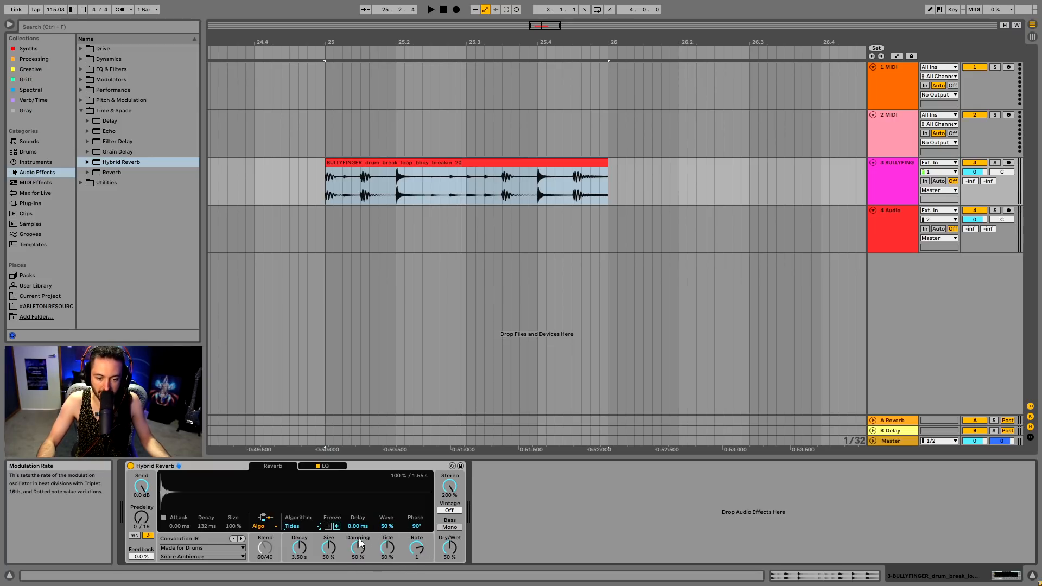
left_click(298, 526)
left_click(307, 526)
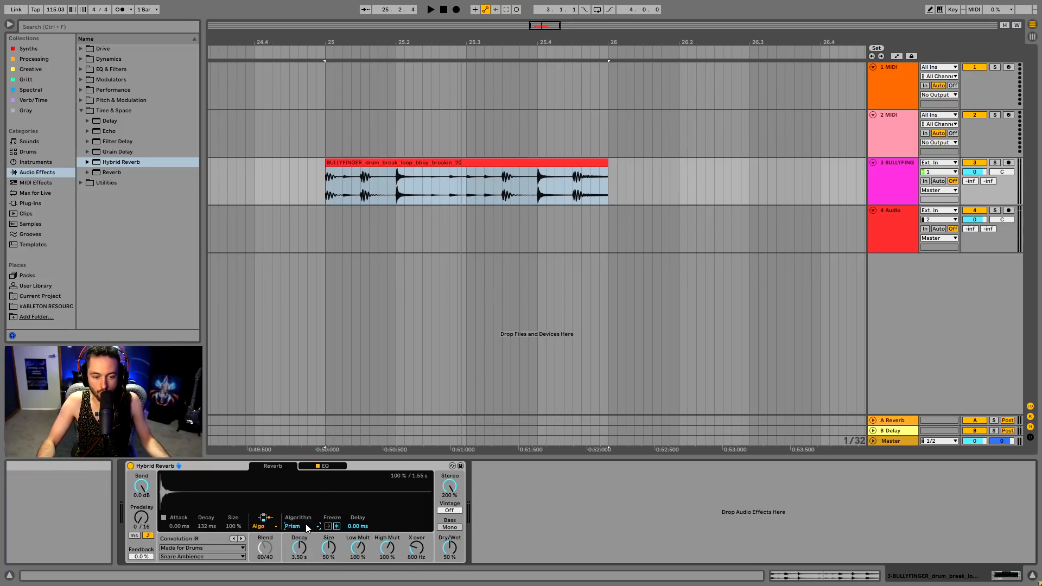
left_click(300, 527)
left_click(298, 484)
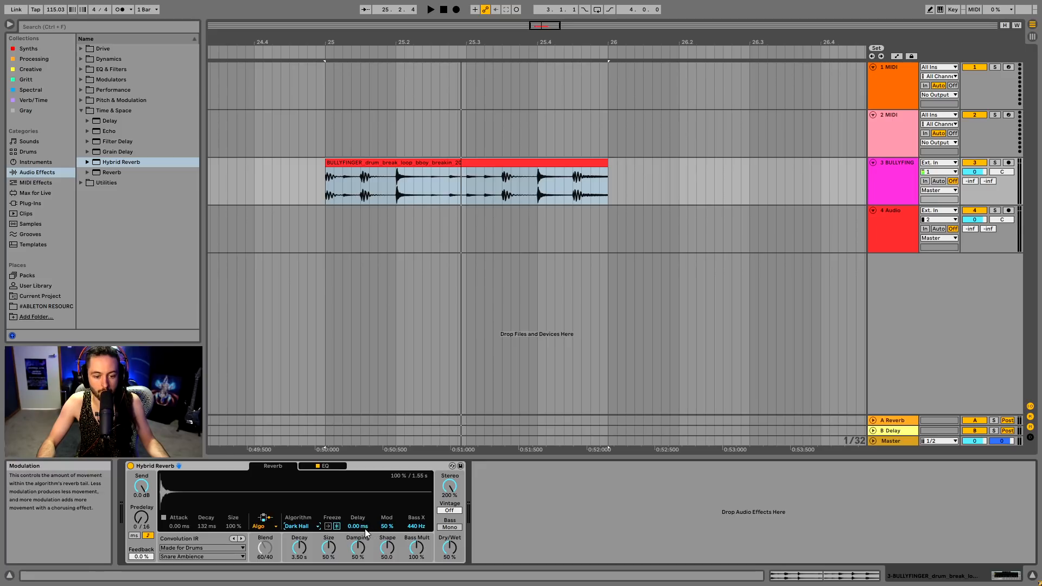
- Audition the Dark Hall algorithm's Freeze controls while playing the drum break, and stop playback
left_click_drag(363, 529, 363, 505)
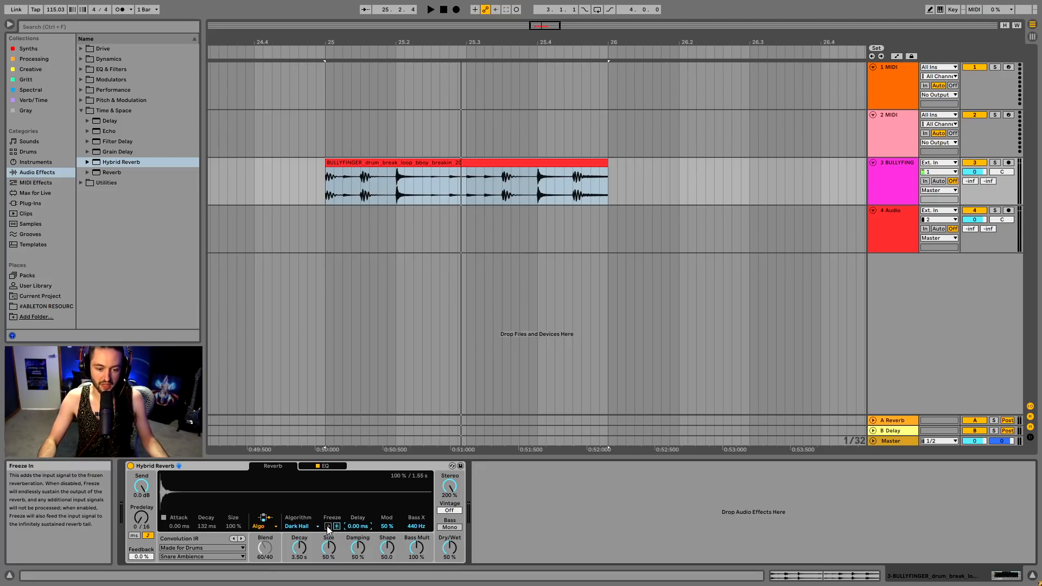
key("space")
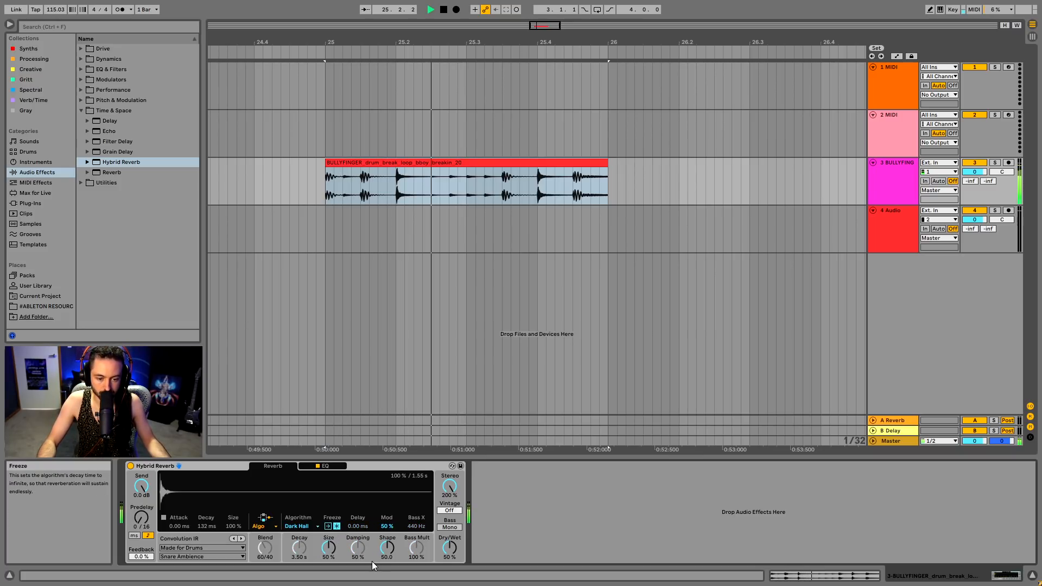
key("space")
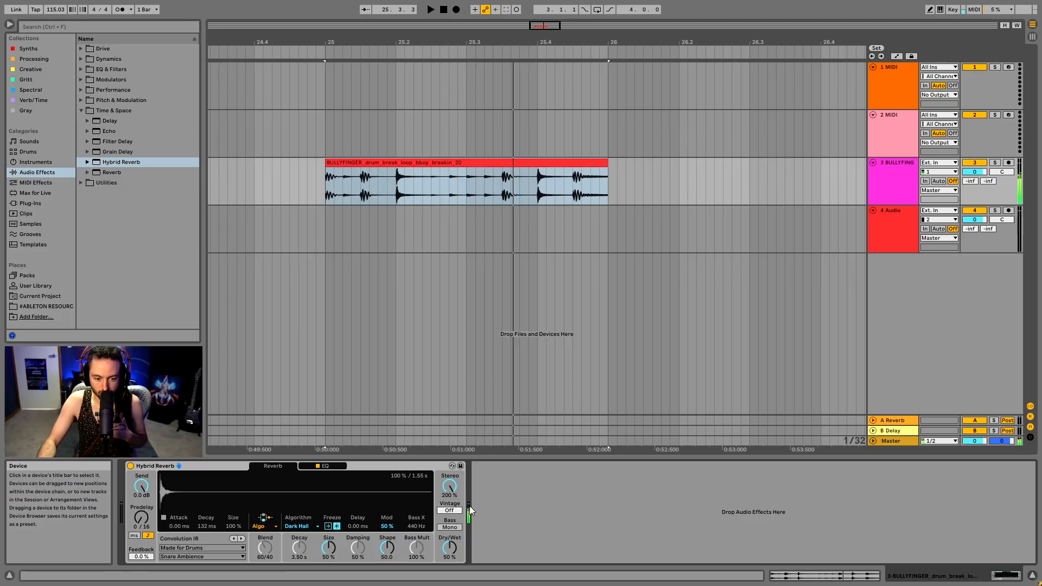
left_click(336, 526)
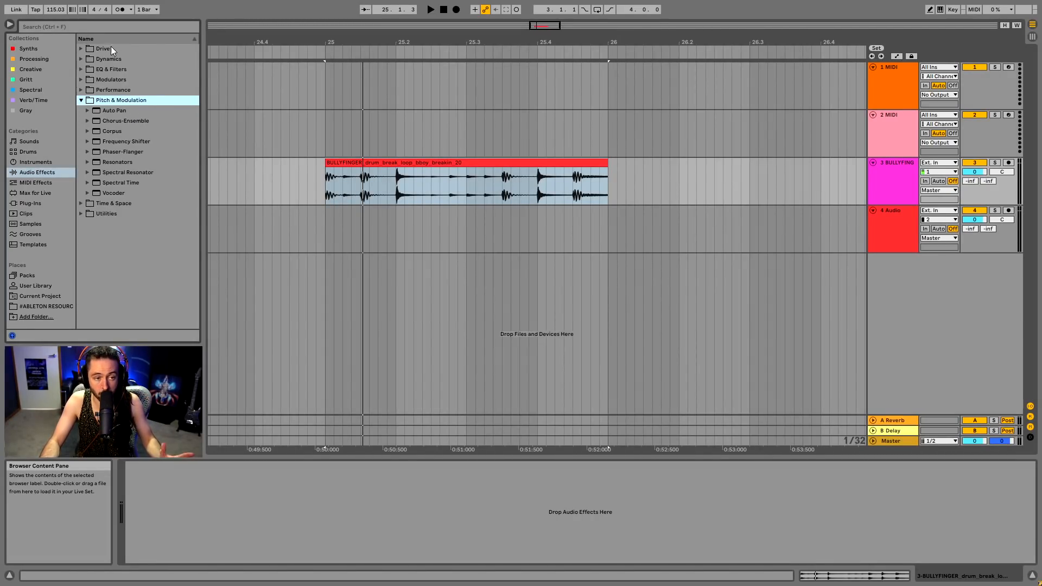
- Load Chorus-Ensemble, Phaser-Flanger, Spectral Resonator and Spectral Time from the Pitch & Modulation effects onto the drum-break track
left_click(32, 173)
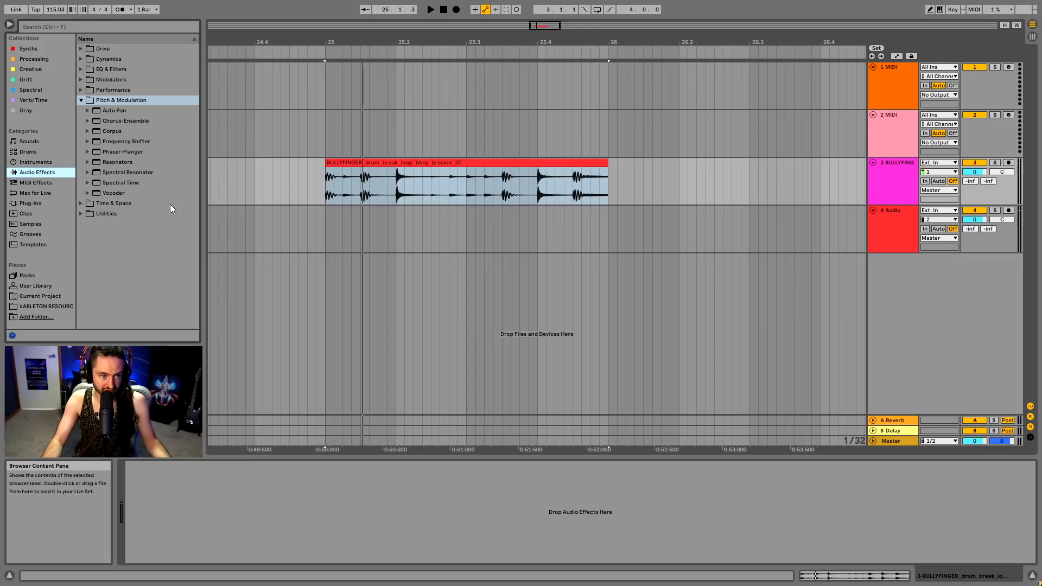
left_click(121, 123)
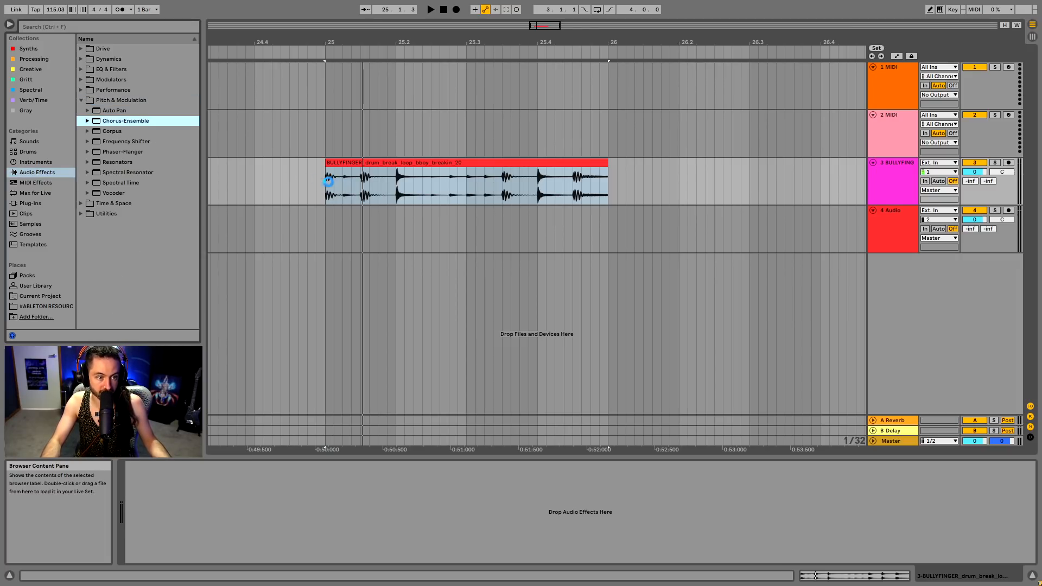
left_click_drag(126, 154, 146, 156)
left_click_drag(362, 188, 362, 189)
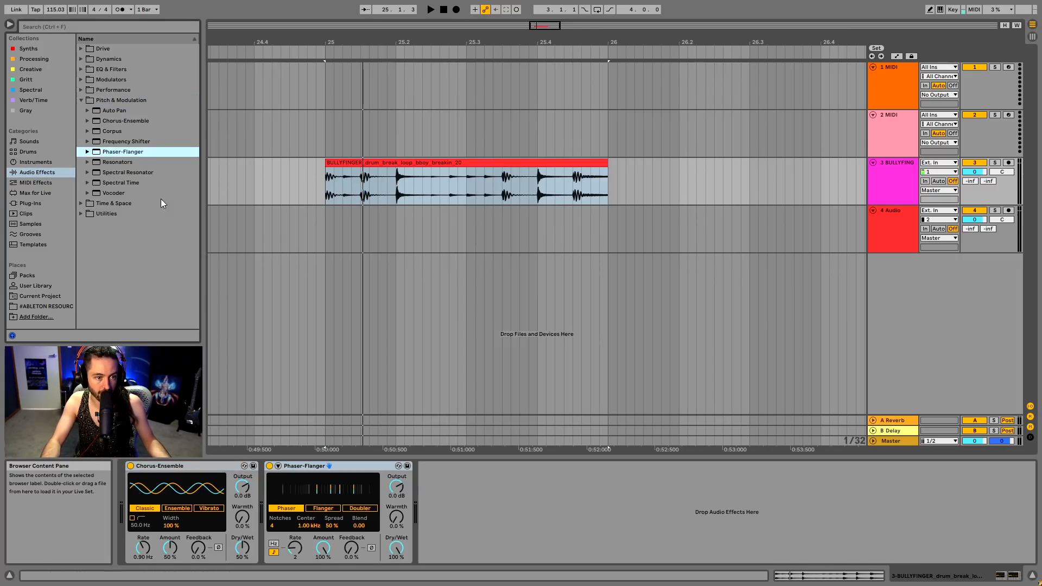
left_click_drag(125, 174, 342, 187)
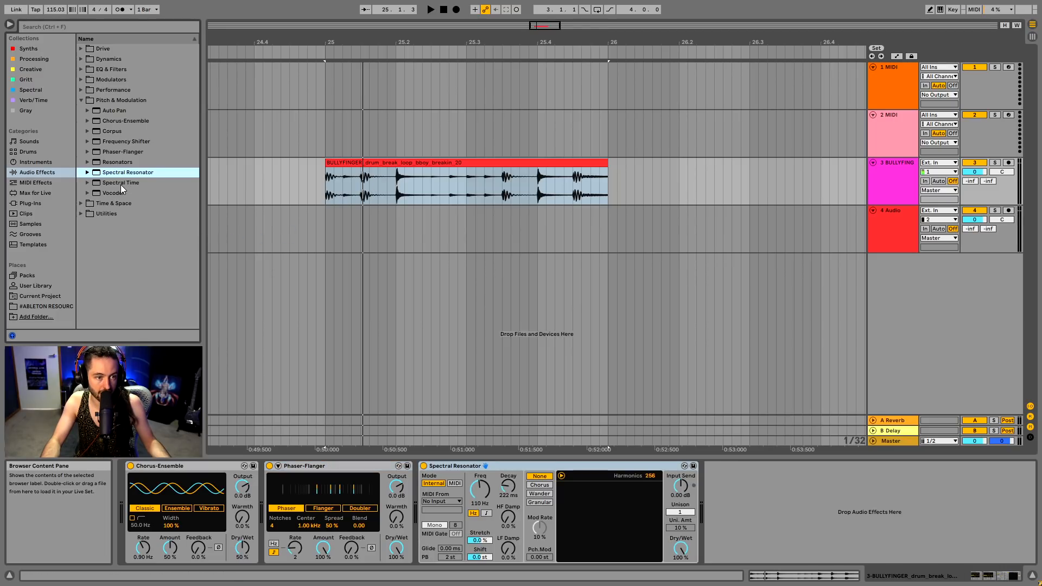
left_click_drag(116, 184, 321, 183)
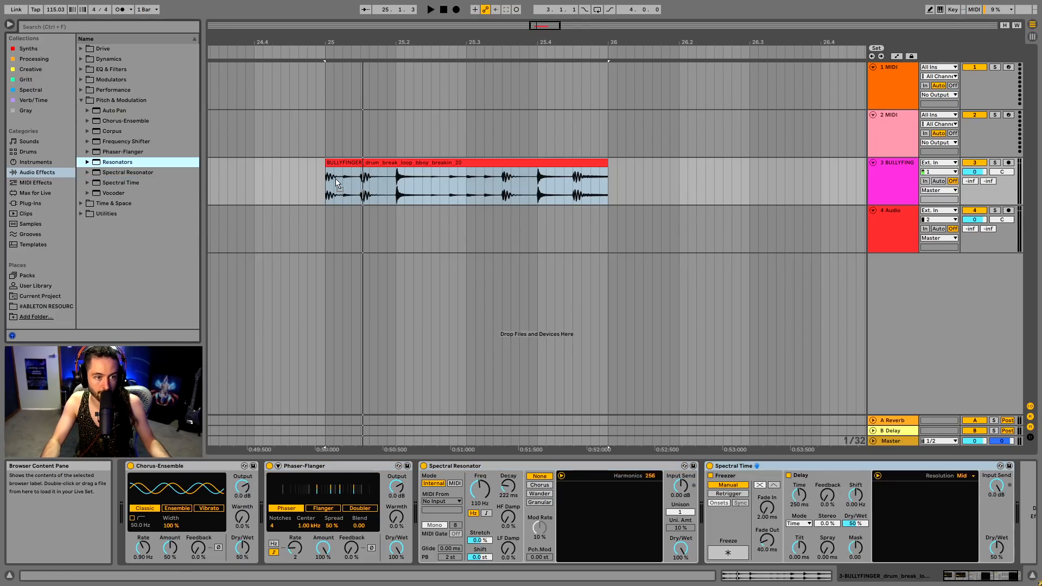
key("Return")
left_click(847, 478)
key("Delete")
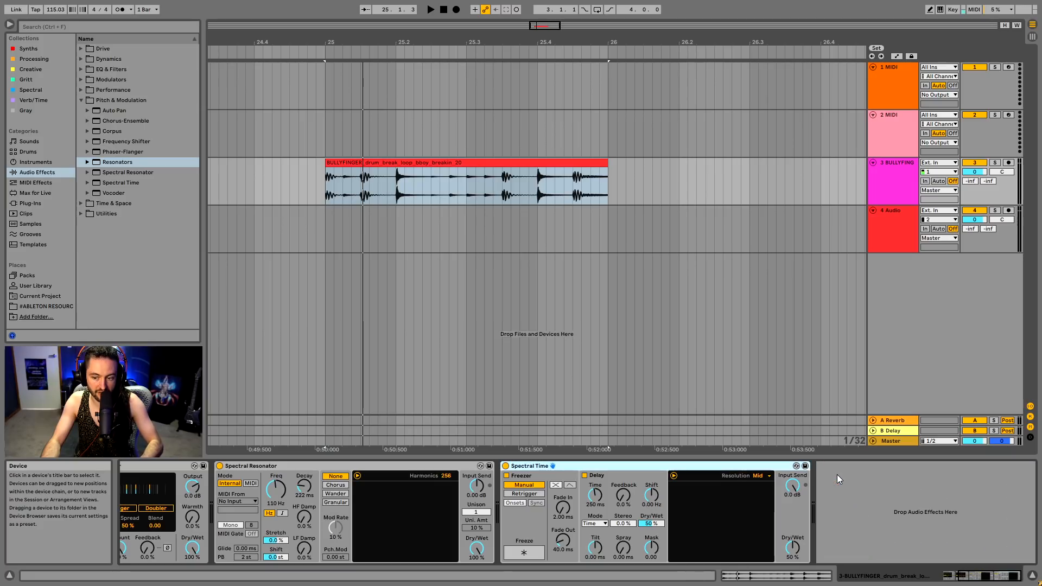
- Deactivate Spectral Time, Spectral Resonator and Phaser-Flanger so only Chorus-Ensemble stays active on the drum break track
key("Left")
key("Left")
key("Left")
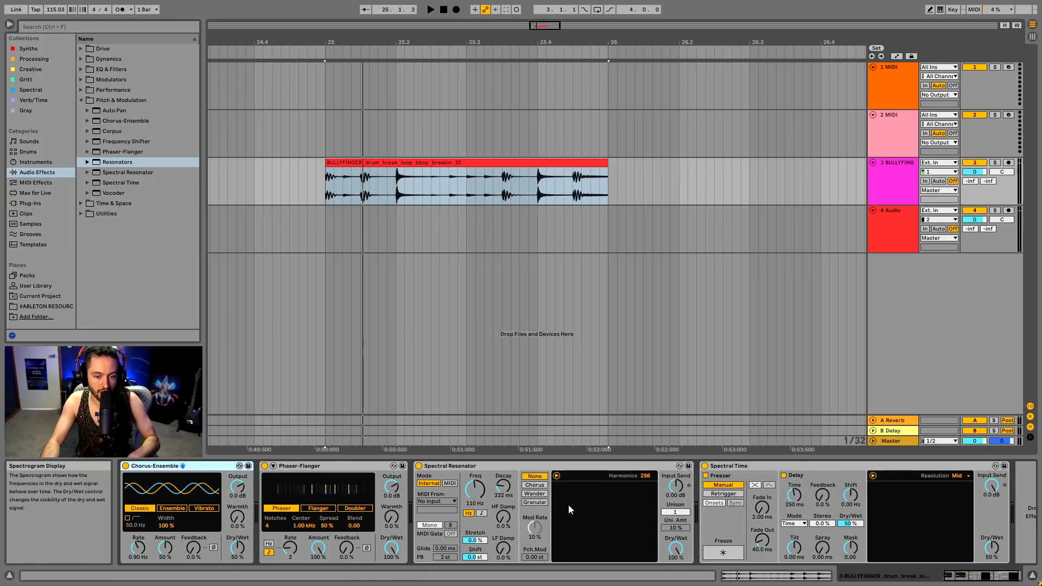
left_click(705, 466)
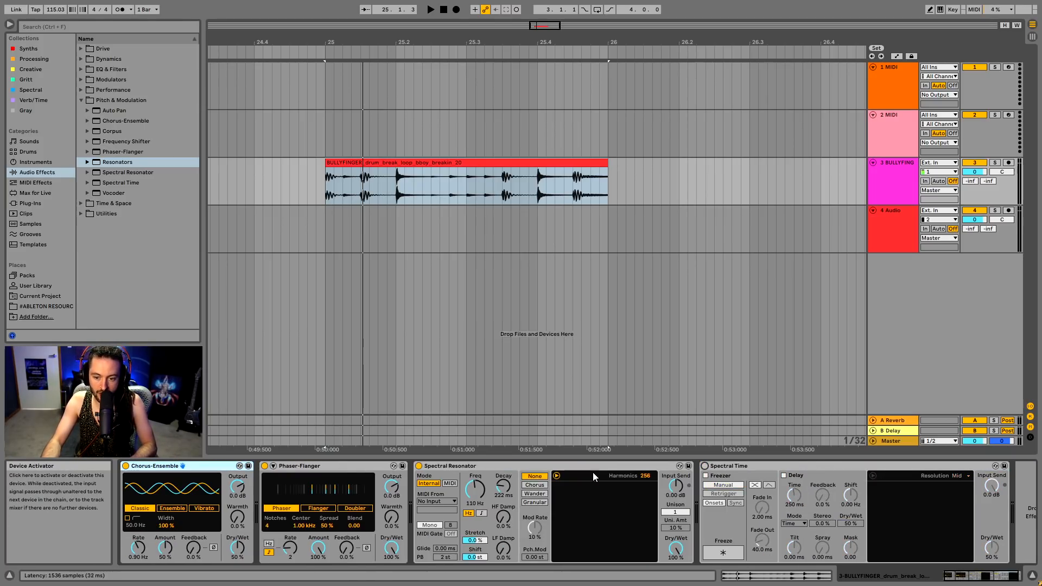
left_click(419, 465)
left_click(264, 466)
- Play the drum break clip to hear it through Chorus-Ensemble alone
left_click(405, 167)
key("space")
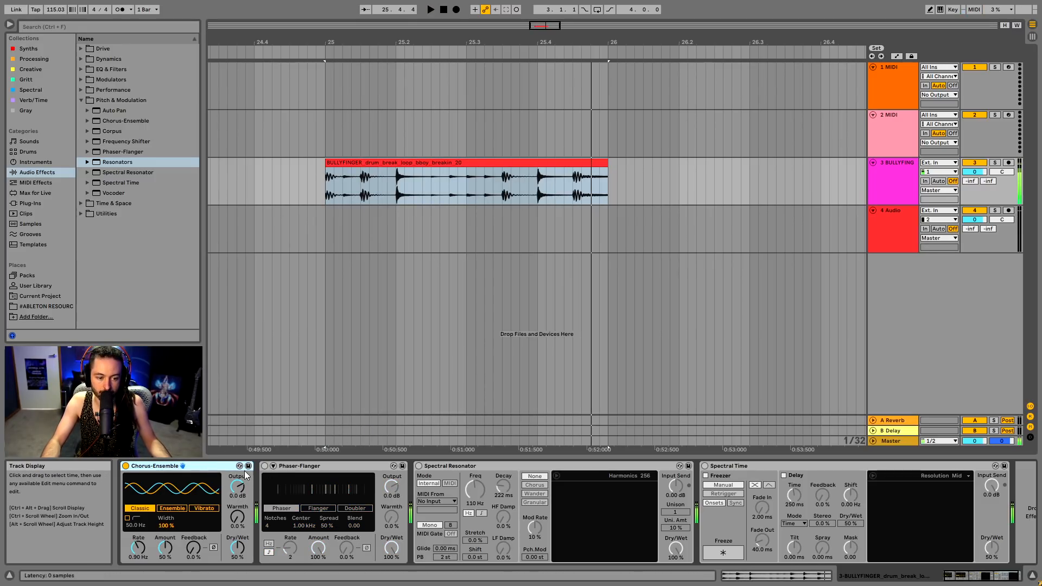
key("space")
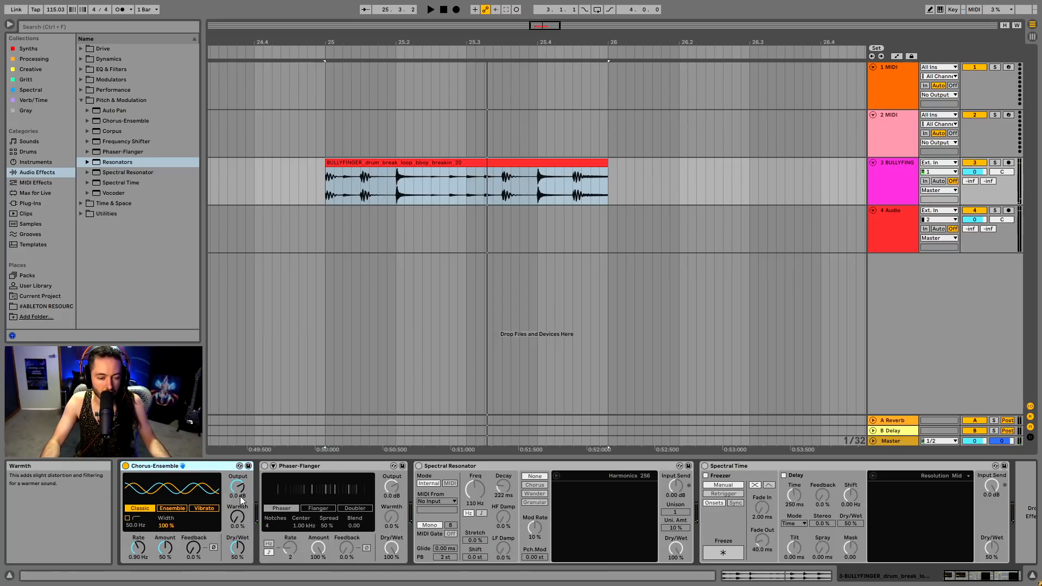
- Try Chorus-Ensemble's Output and Warmth controls while auditioning the drum break, and set Dry/Wet to 38 %
key("space")
left_click_drag(237, 487, 240, 495)
key("space")
key("space")
right_click(237, 488)
left_click(246, 524)
key("space")
mouse_move(237, 517)
left_mouse_down()
mouse_move(237, 499)
mouse_move(237, 537)
left_mouse_up()
right_click(239, 523)
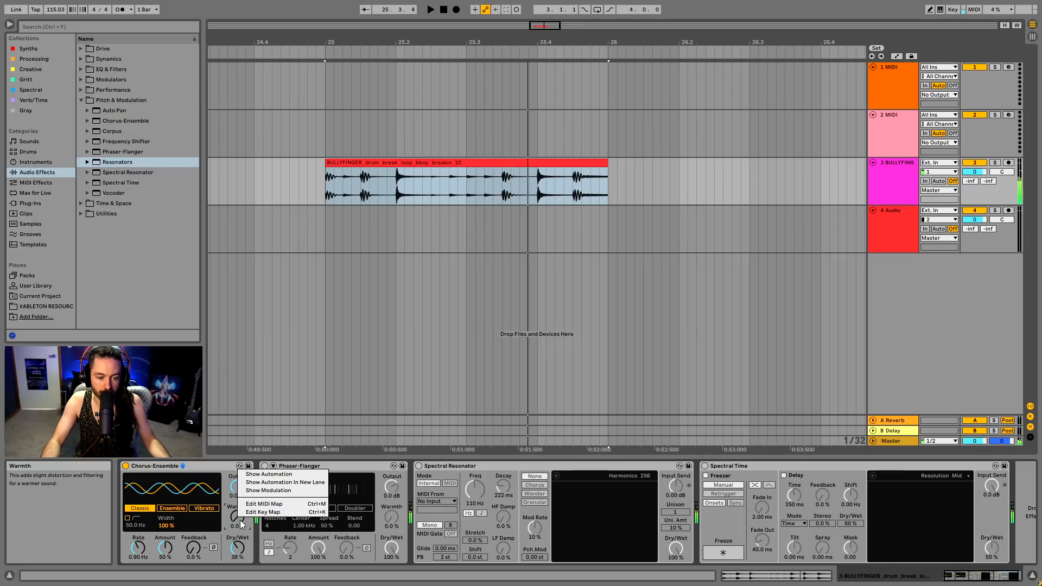
left_click(272, 490)
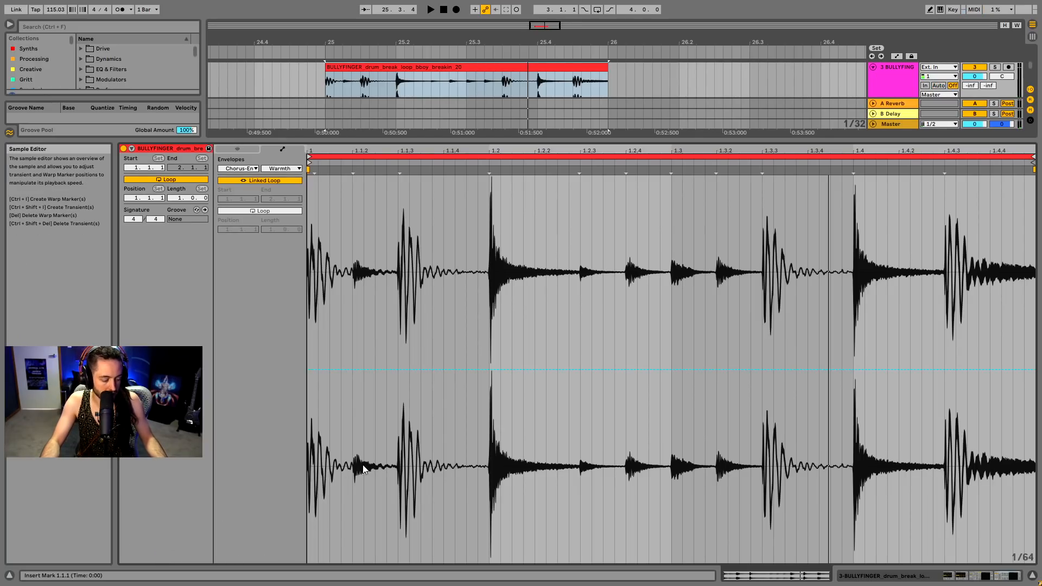
key("shift+Tab")
right_click(239, 522)
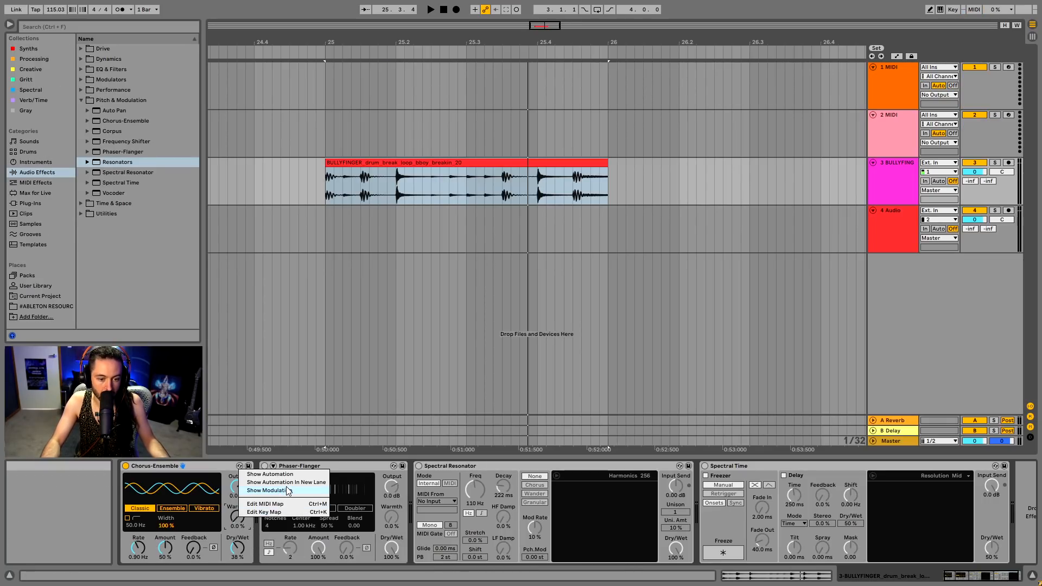
left_click(272, 491)
left_click(1004, 580)
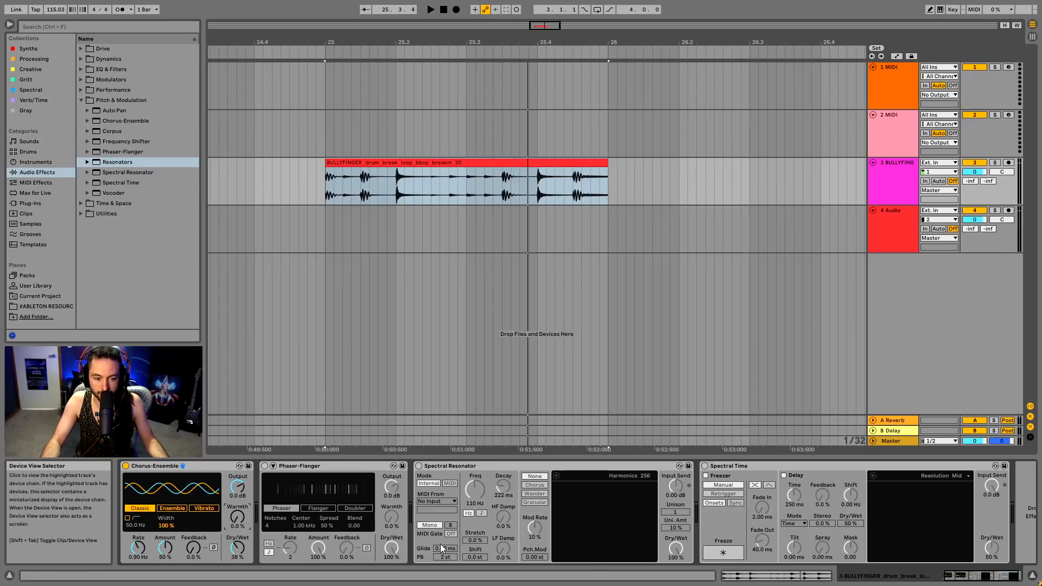
right_click(234, 522)
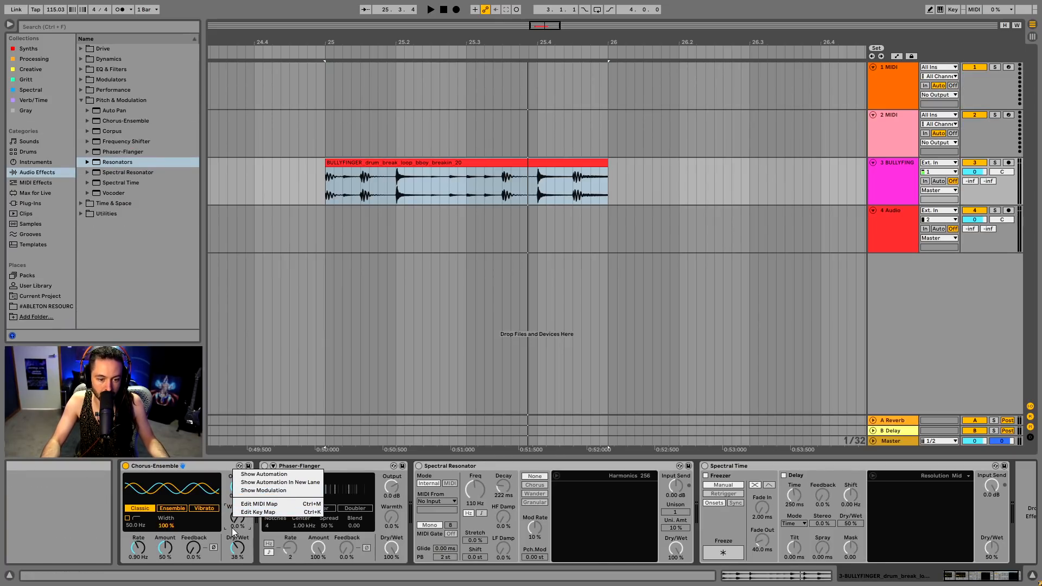
left_click(233, 529)
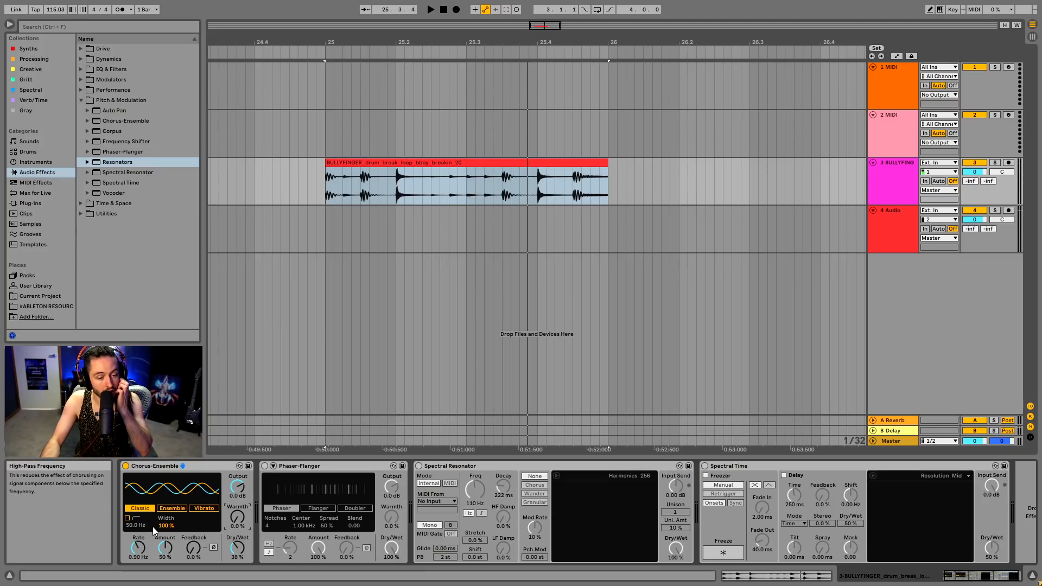
- Try Chorus-Ensemble's stereo Width at 200 % during playback and return it to 100 %
key("space")
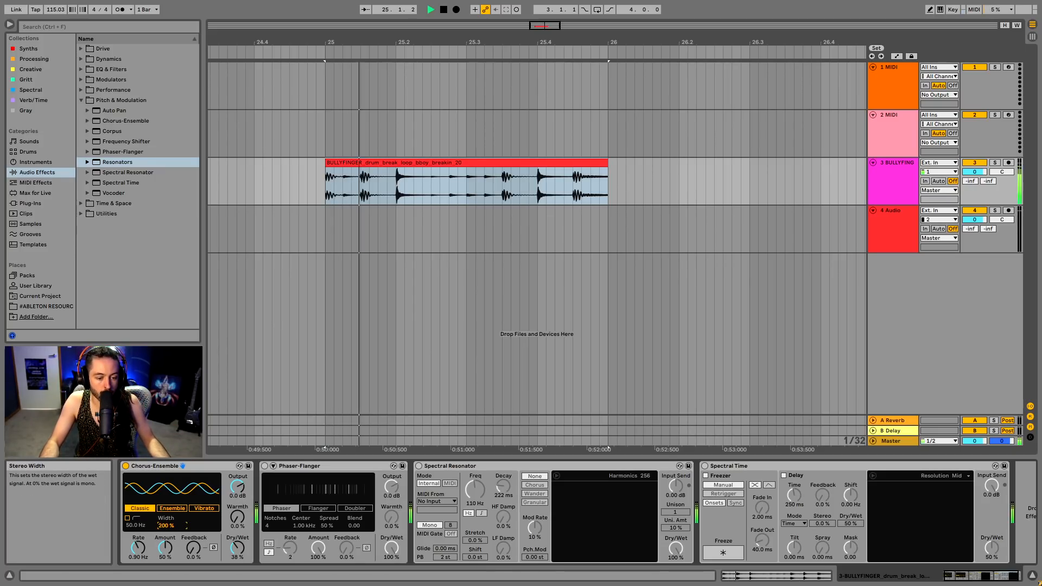
left_click_drag(166, 525, 166, 521)
key("space")
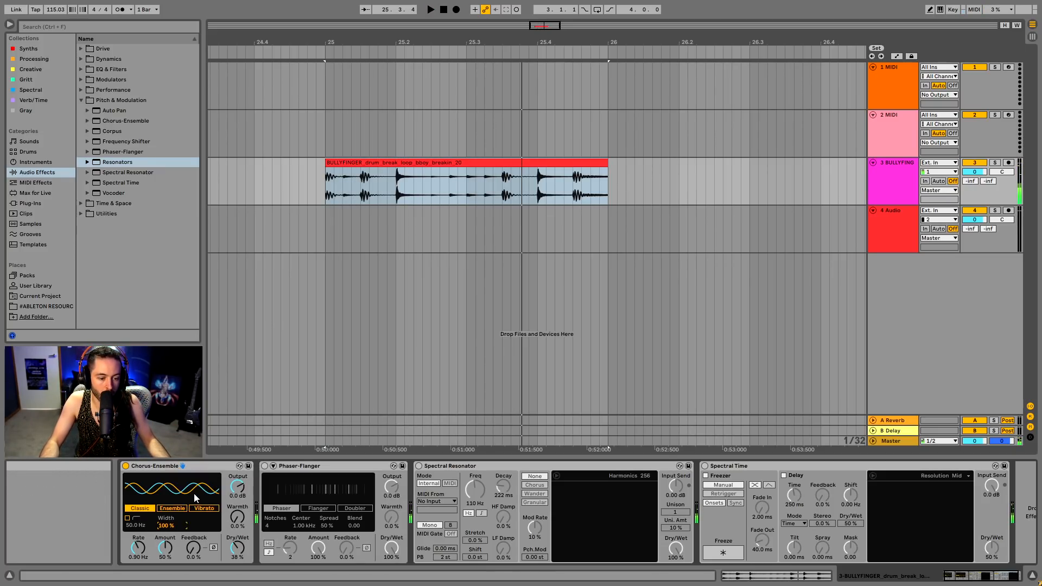
- Enable Chorus-Ensemble's high-pass filter at 1.37 kHz, set Rate to 2.41 Hz and Amount to 100 %, and audition the drum break
left_click(128, 518)
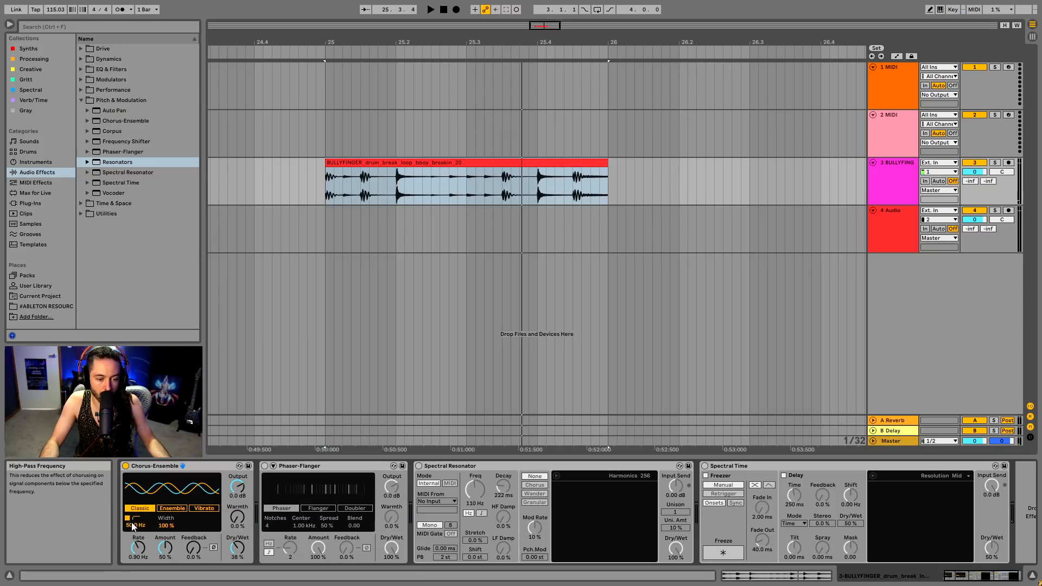
key("space")
left_click_drag(135, 525, 194, 567)
key("space")
key("space")
key("space")
key("space")
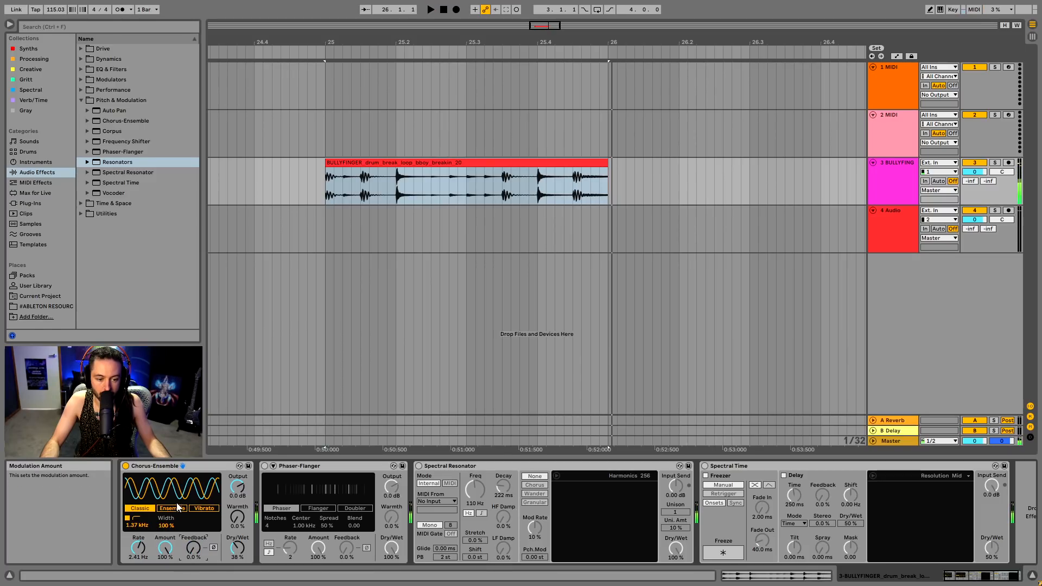
- Switch Chorus-Ensemble to Ensemble mode and set Rate to 0.26 Hz, Amount to 48 % and Feedback to 66 % during playback
left_click(172, 509)
key("space")
left_click_drag(138, 548, 194, 529)
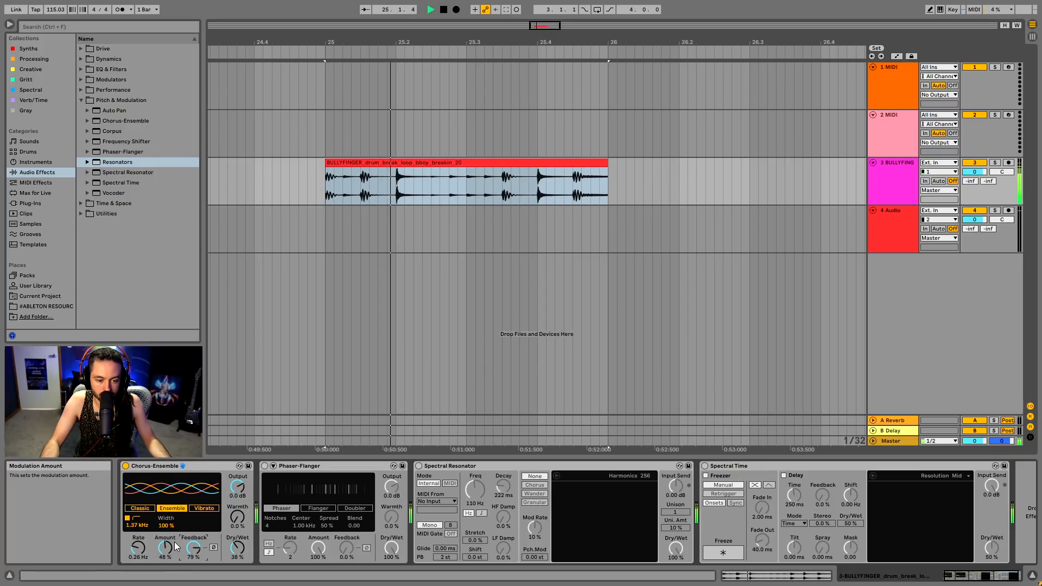
left_click_drag(189, 553, 189, 559)
- Set Chorus-Ensemble's high-pass frequency to 90.4 Hz and Width to 175 %, and audition the result
left_click_drag(154, 525, 153, 548)
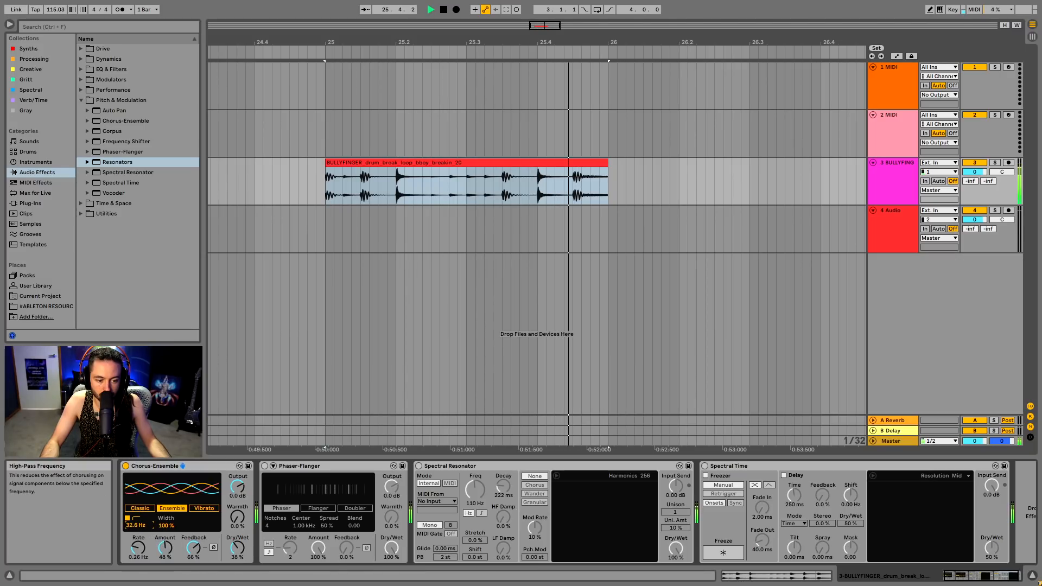
left_click_drag(149, 525, 149, 522)
key("space")
key("space")
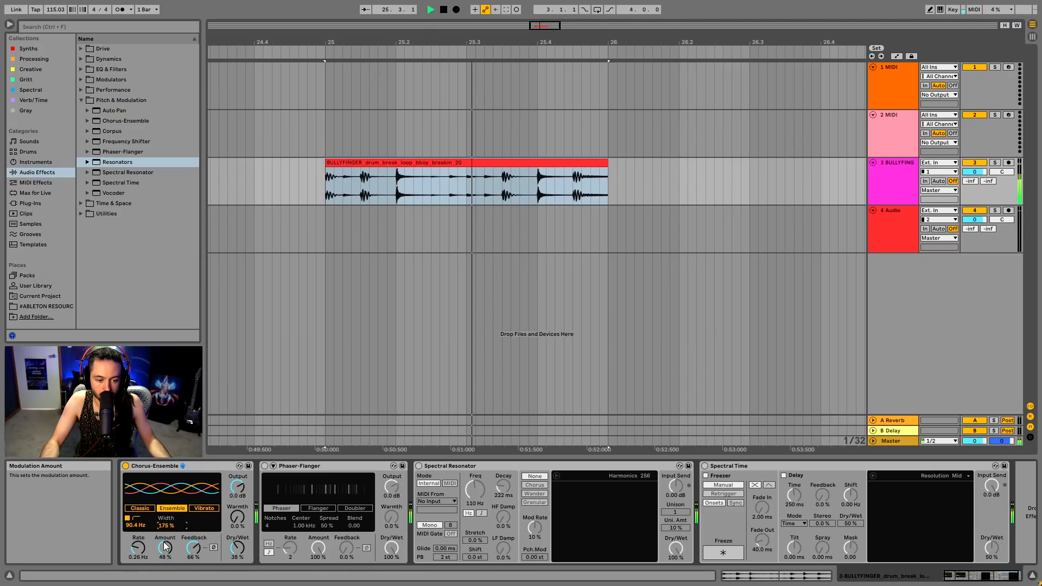
key("space")
- Switch Chorus-Ensemble to Vibrato mode and set Rate to 2.99 Hz and Amount to 100 % during playback
left_click(205, 508)
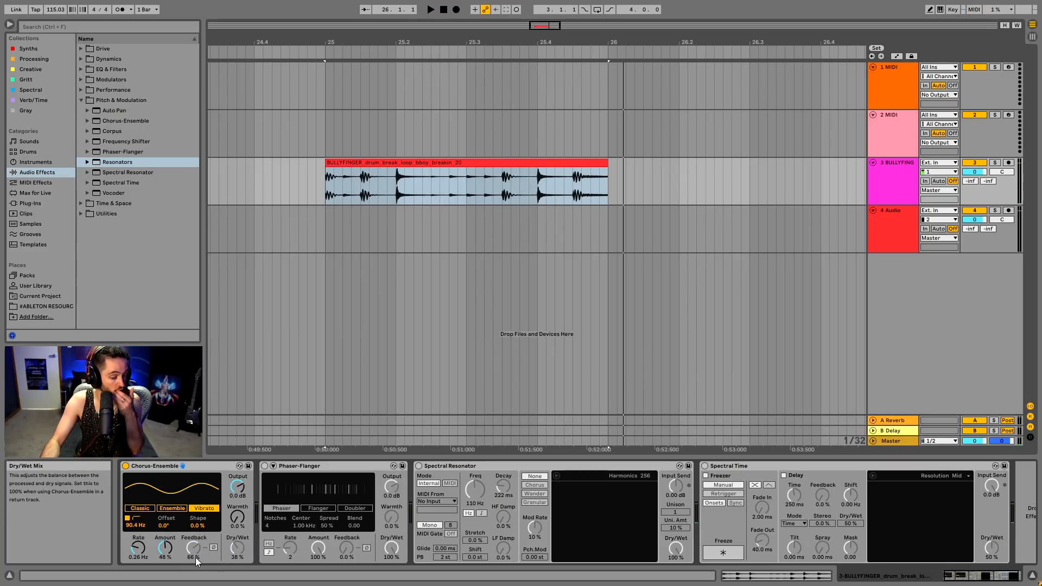
key("space")
left_click_drag(137, 548, 165, 521)
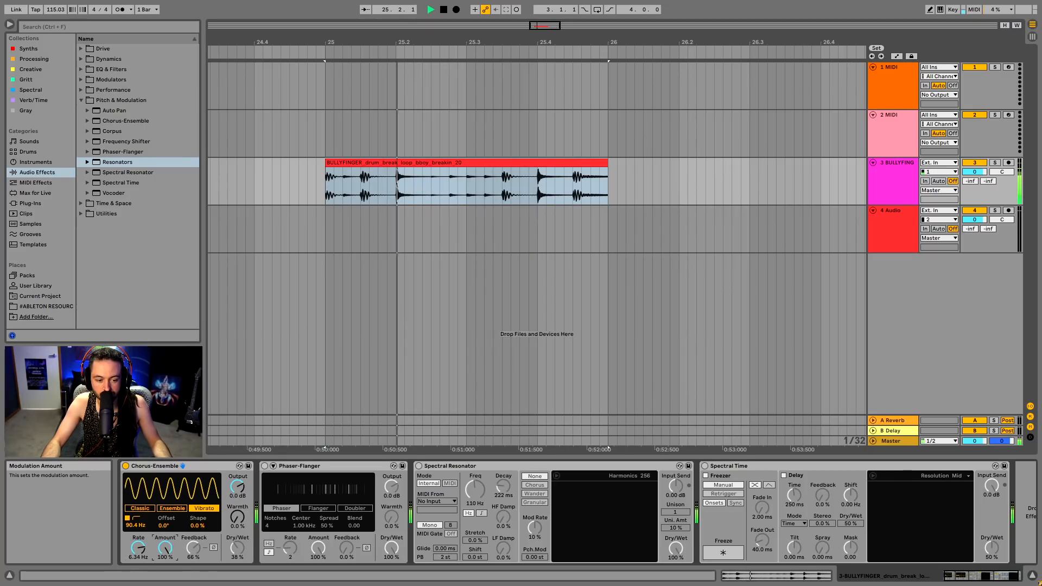
left_click_drag(152, 561, 151, 575)
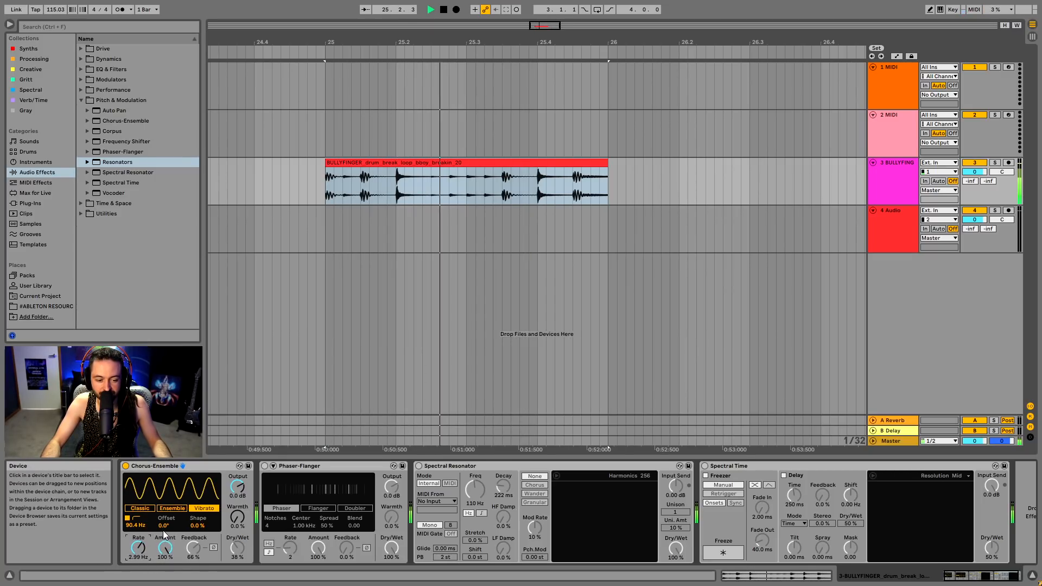
- Set the vibrato Offset to 4.2° and the high-pass frequency to 261 Hz while auditioning the drum break
left_click_drag(162, 531, 164, 563)
key("space")
key("space")
key("space")
key("space")
left_click_drag(196, 526, 137, 537)
key("space")
key("space")
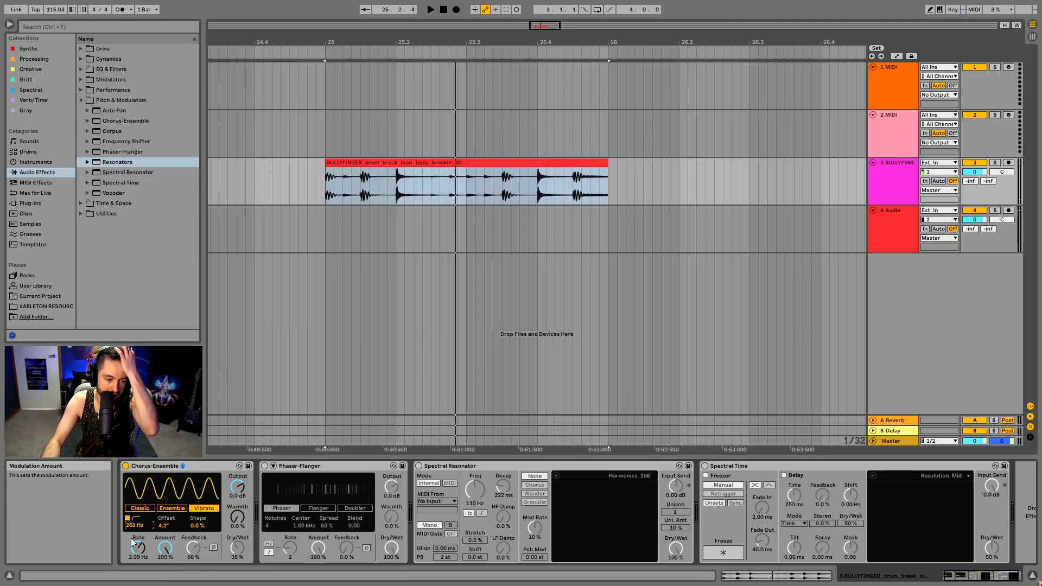
- Set Chorus-Ensemble's Warmth to 66 %, Shape to 55 % and Offset to 159° while the drum break plays
key("space")
left_click_drag(233, 519, 233, 483)
left_click_drag(198, 525, 198, 495)
left_click_drag(165, 526, 164, 479)
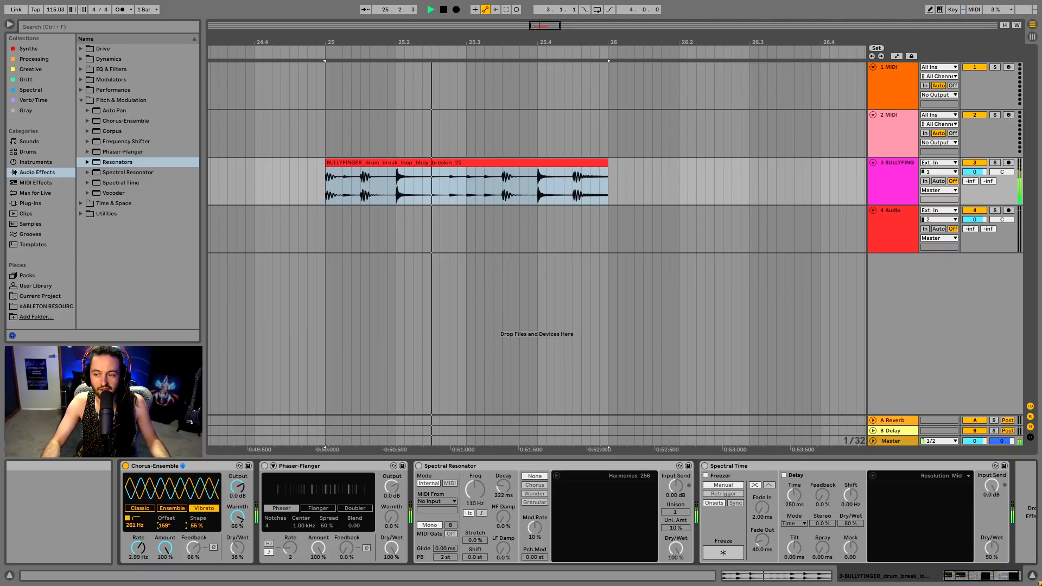
key("space")
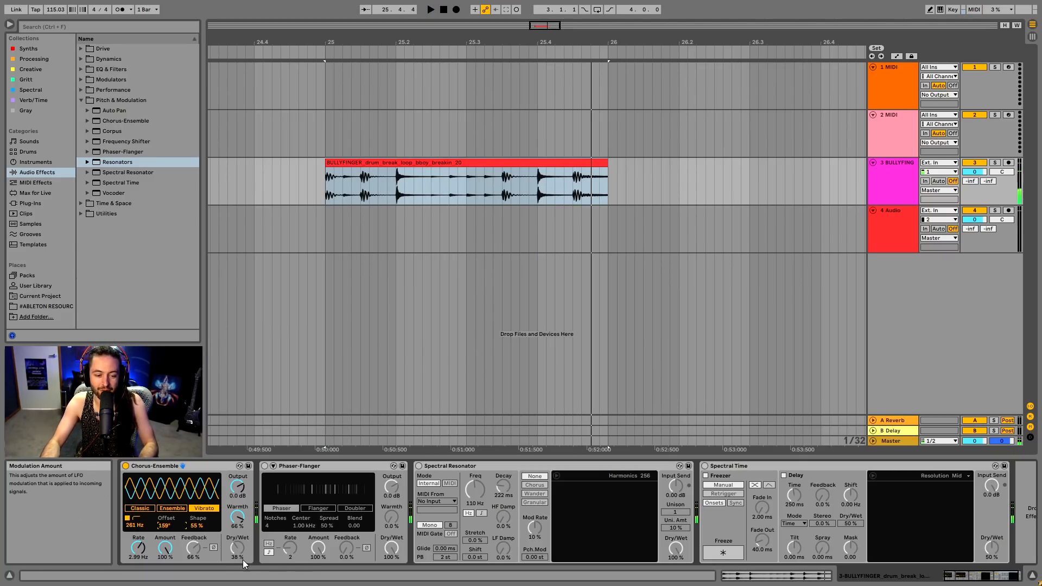
- Delete Chorus-Ensemble from the device chain and activate Phaser-Flanger
left_click(161, 468)
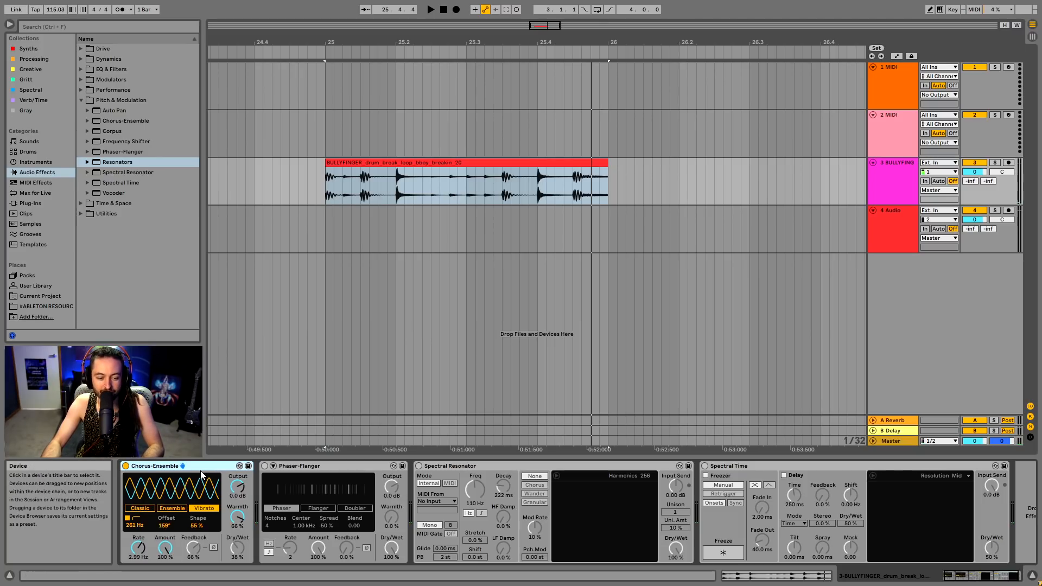
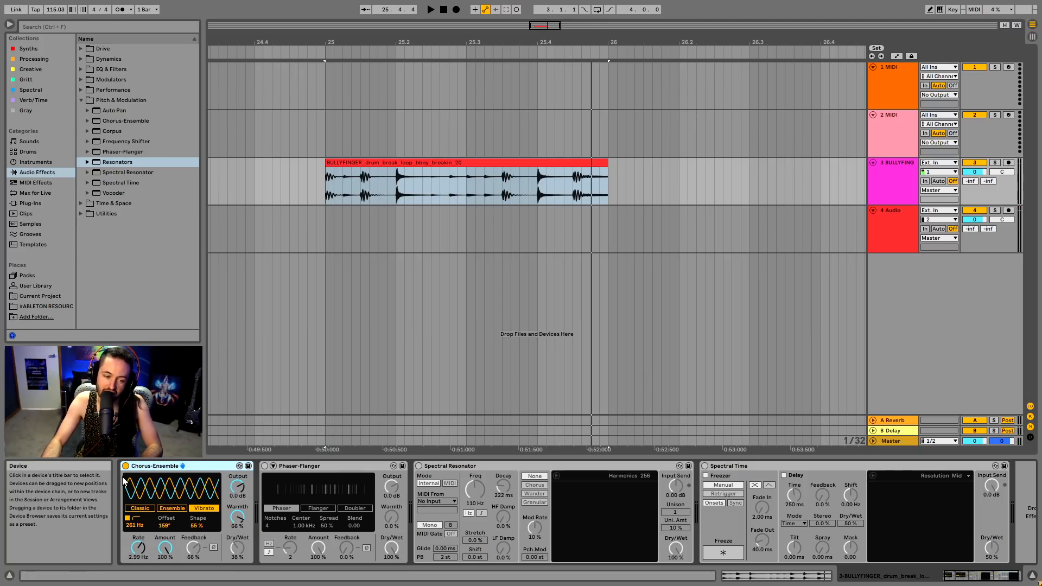
key("Delete")
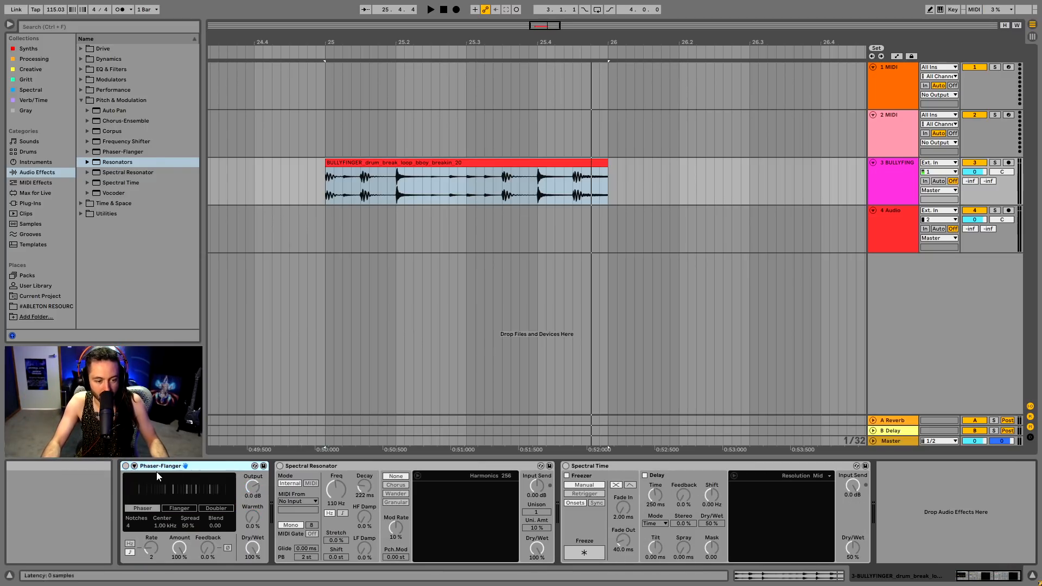
left_click(125, 468)
- Set the phaser to 42 Notches, Center 248 Hz, Spread 100 % and Rate 1/48 while the drum break plays
key("space")
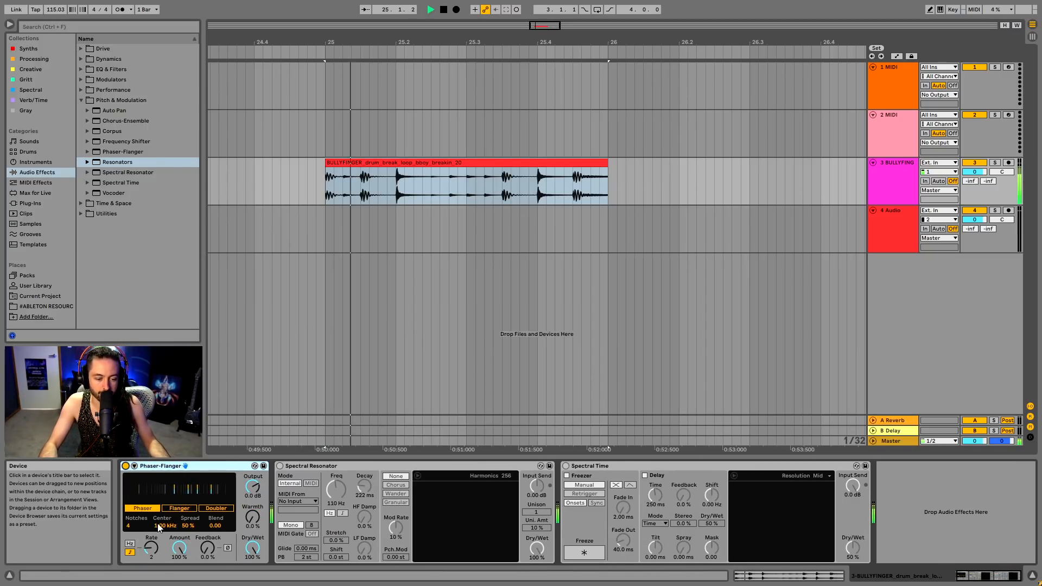
left_click_drag(129, 525, 131, 485)
key("space")
key("space")
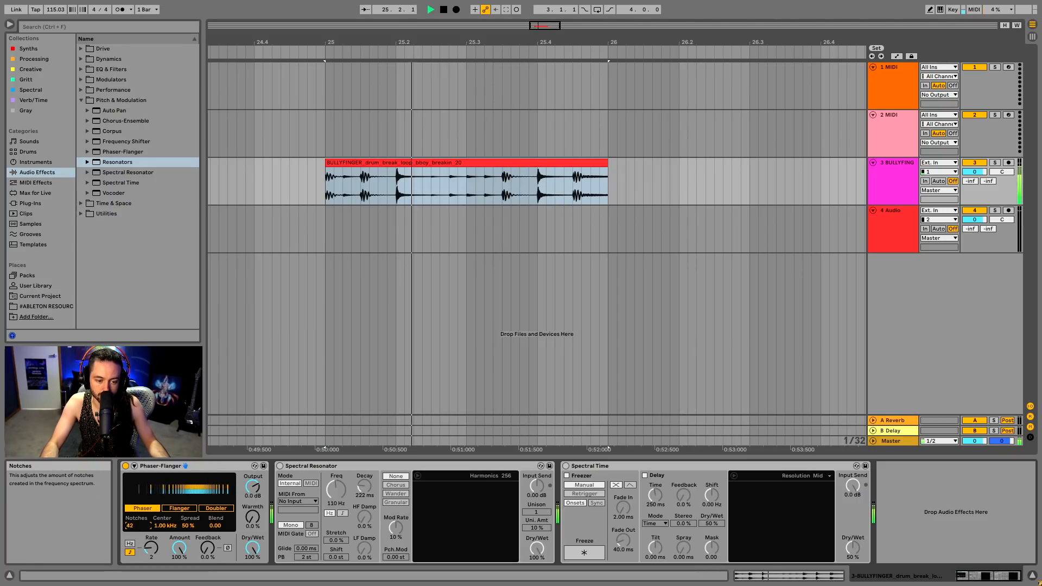
left_click_drag(166, 525, 188, 493)
left_click_drag(214, 526, 215, 484)
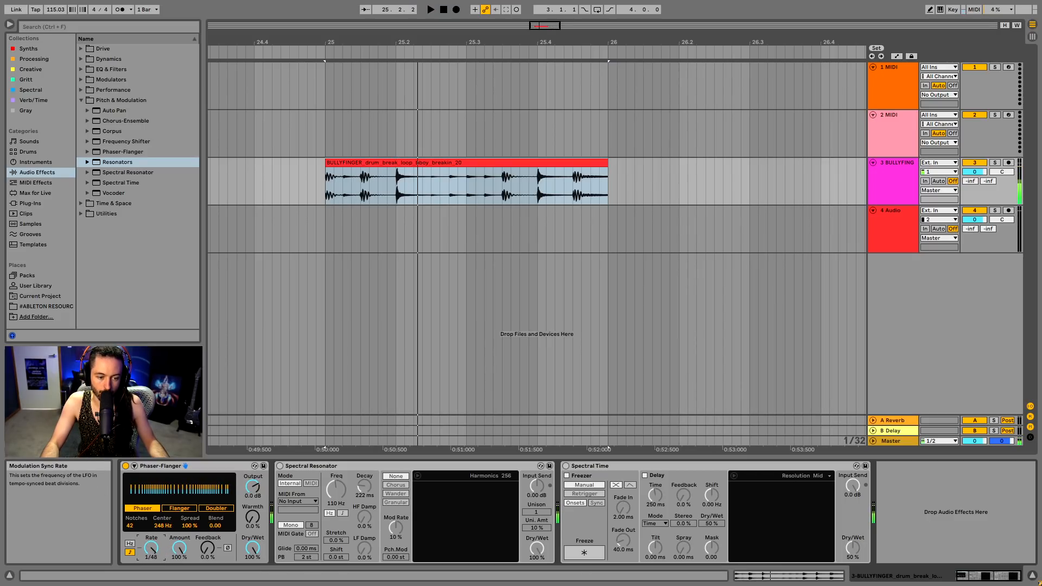
- Try different Amount and Feedback settings and a Warmth of 78 % on the phaser during playback
mouse_move(179, 548)
left_mouse_down()
mouse_move(179, 581)
mouse_move(185, 553)
left_mouse_up()
mouse_move(211, 539)
left_mouse_down()
mouse_move(211, 502)
mouse_move(211, 539)
left_mouse_up()
key("space")
key("space")
left_click(247, 522)
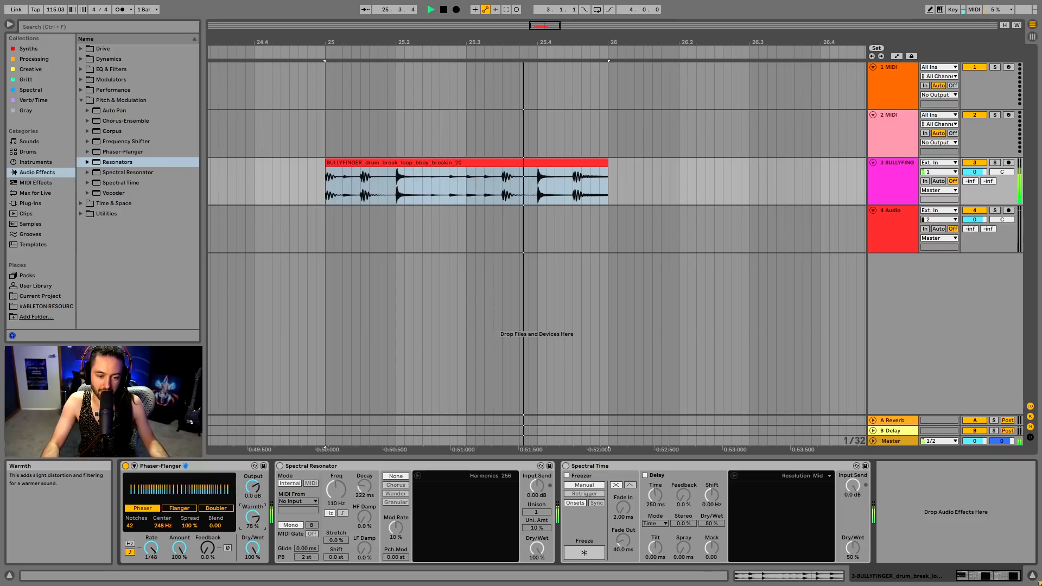
right_click(250, 492)
left_click(266, 521)
right_click(255, 522)
left_click(279, 495)
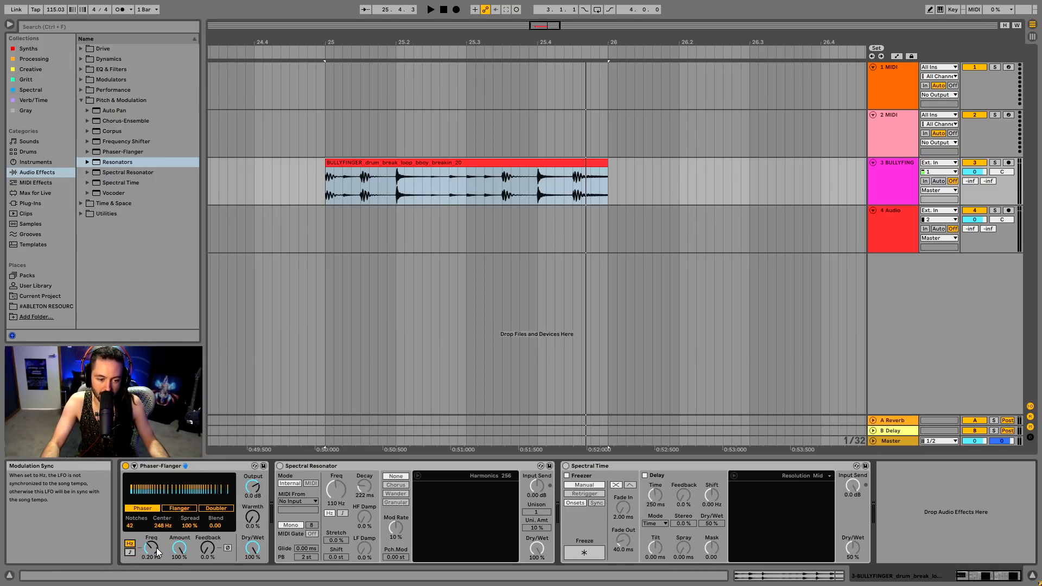
- Switch Phaser-Flanger to Flanger mode and audition it with a 1.07 Hz modulation frequency and 20.0 ms delay time
left_click(185, 509)
key("space")
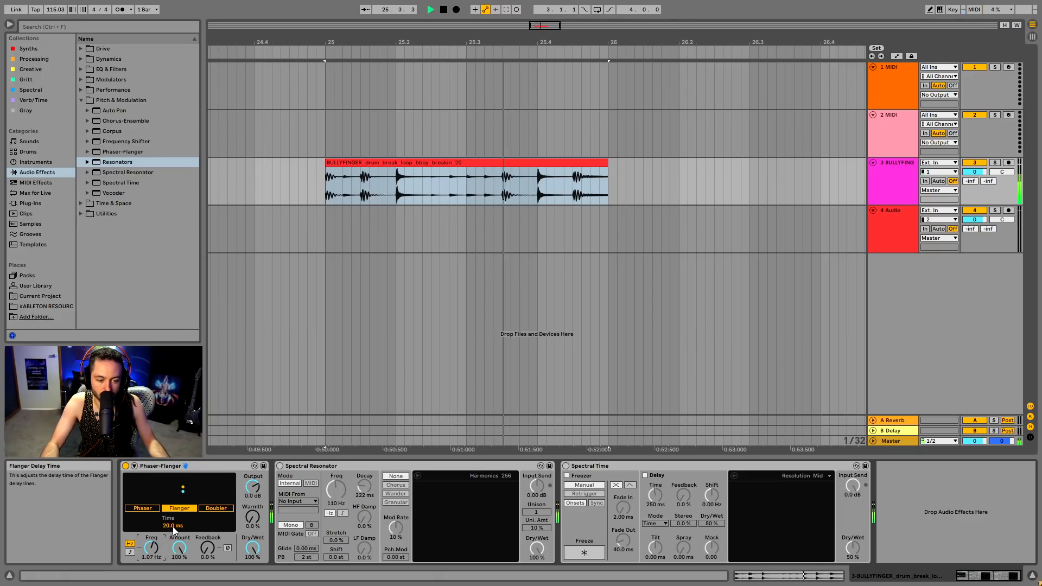
- Switch Phaser-Flanger to Doubler mode with Time 26.1 ms, Amount 57 %, Feedback 61 % and Warmth 68 %
left_click(215, 508)
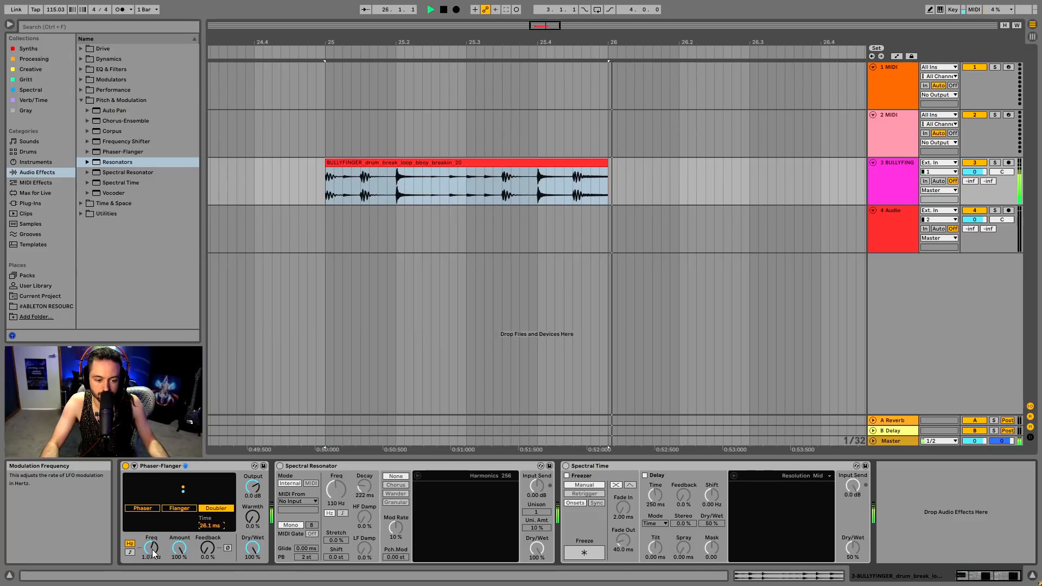
left_click_drag(179, 548, 179, 558)
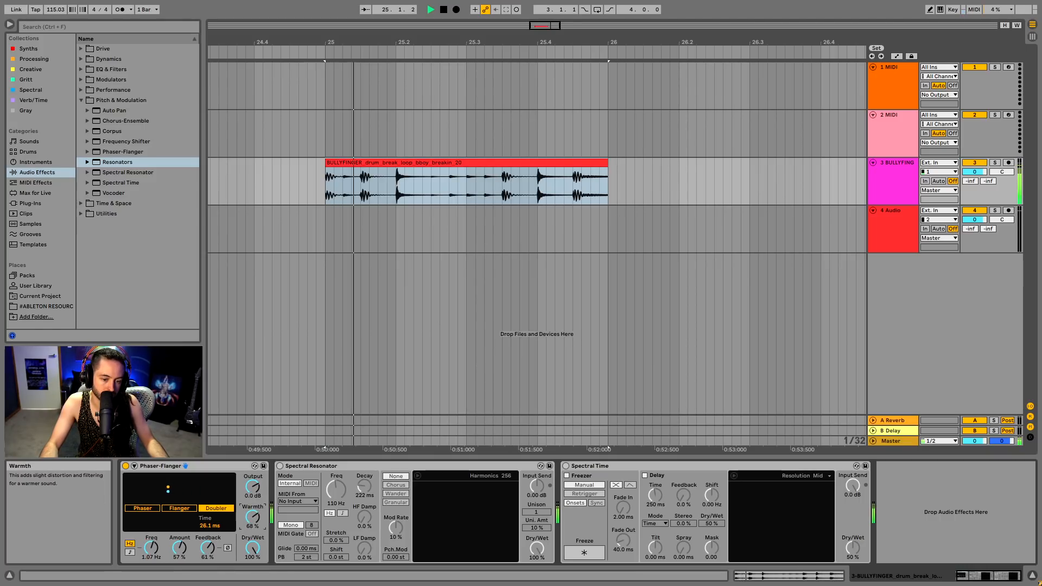
- Stop playback and delete the Phaser-Flanger device from the drum break's effect chain
key("space")
left_click(173, 471)
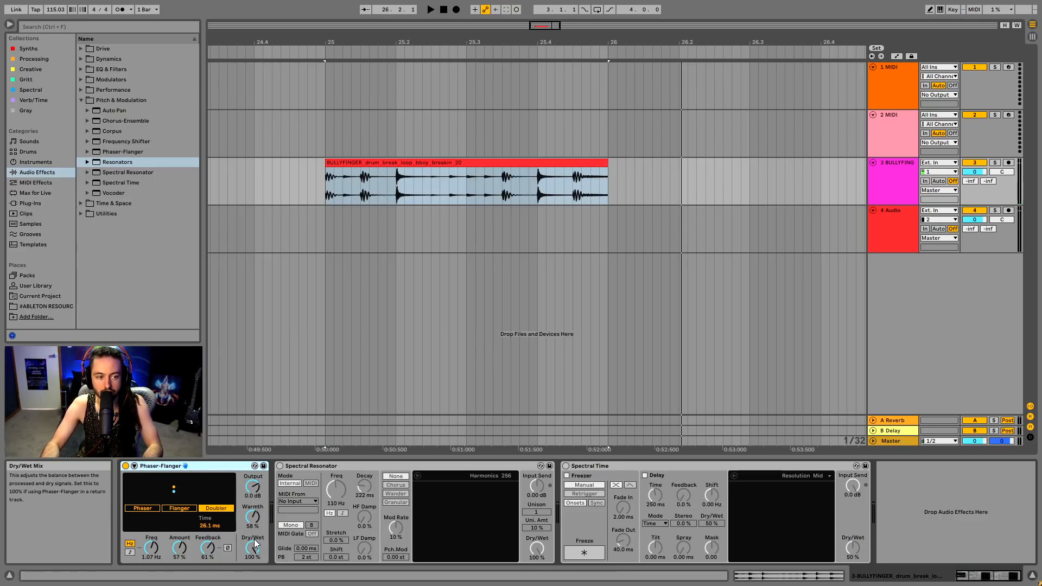
key("Delete")
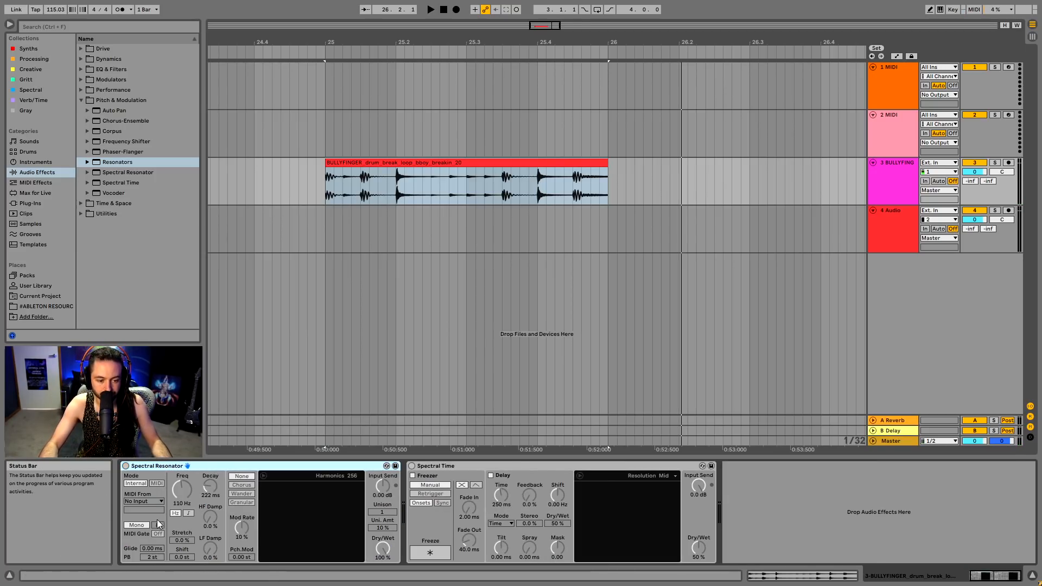
- Turn on Spectral Resonator and audition it on the drum break with its current settings
left_click(126, 467)
key("space")
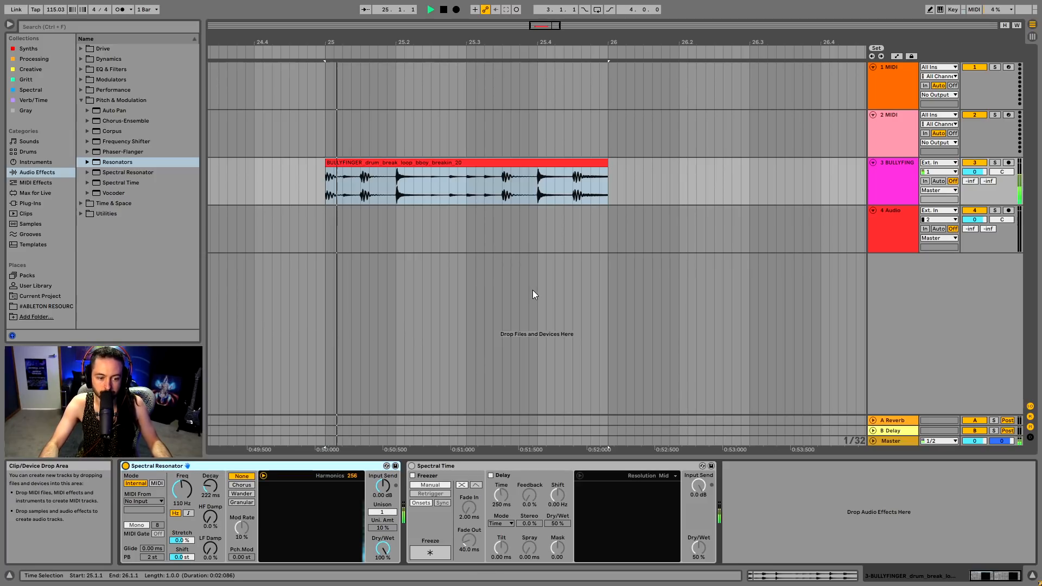
key("space")
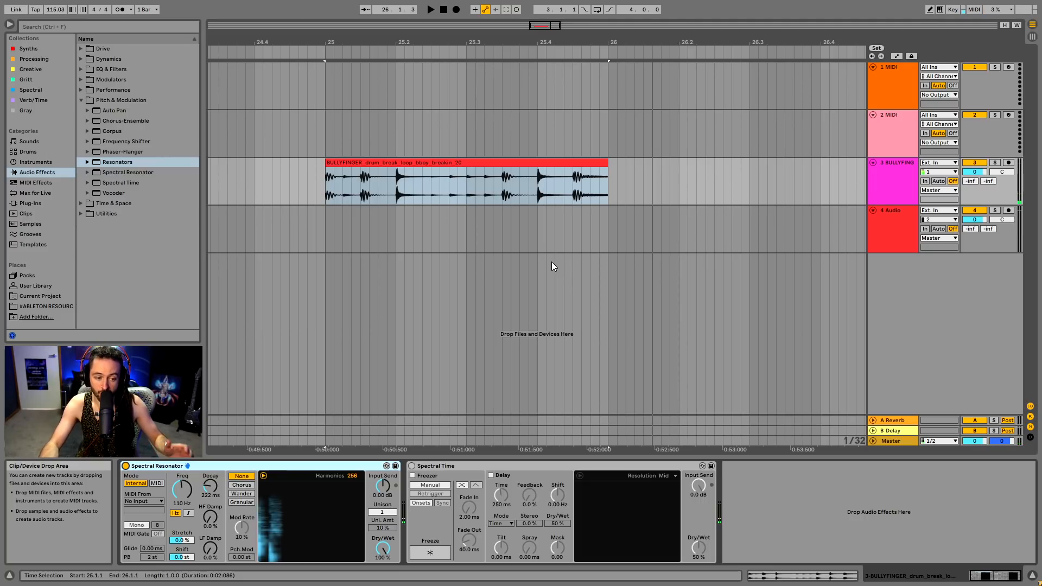
key("space")
key("space")
- Try a different frequency and a 2.62 s decay on Spectral Resonator, and reset both to their defaults
left_click_drag(182, 490, 181, 445)
key("space")
right_click(185, 492)
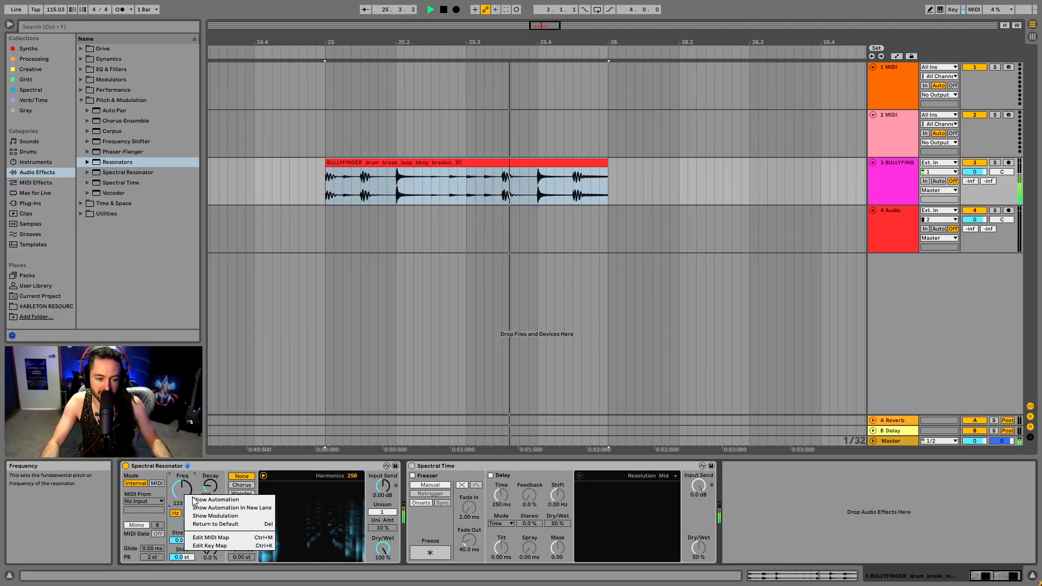
left_click(212, 525)
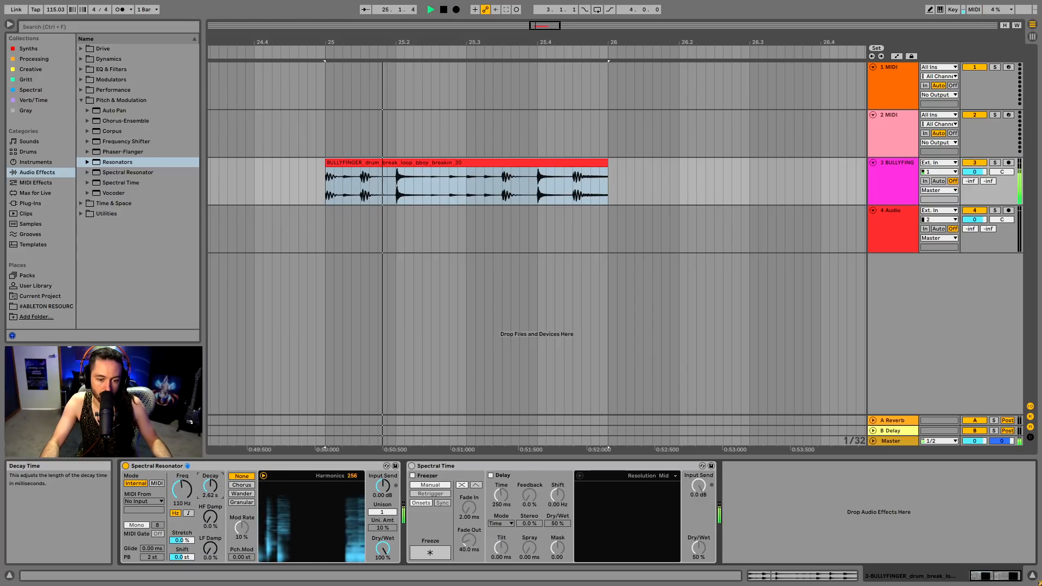
key("space")
right_click(206, 487)
left_click(235, 519)
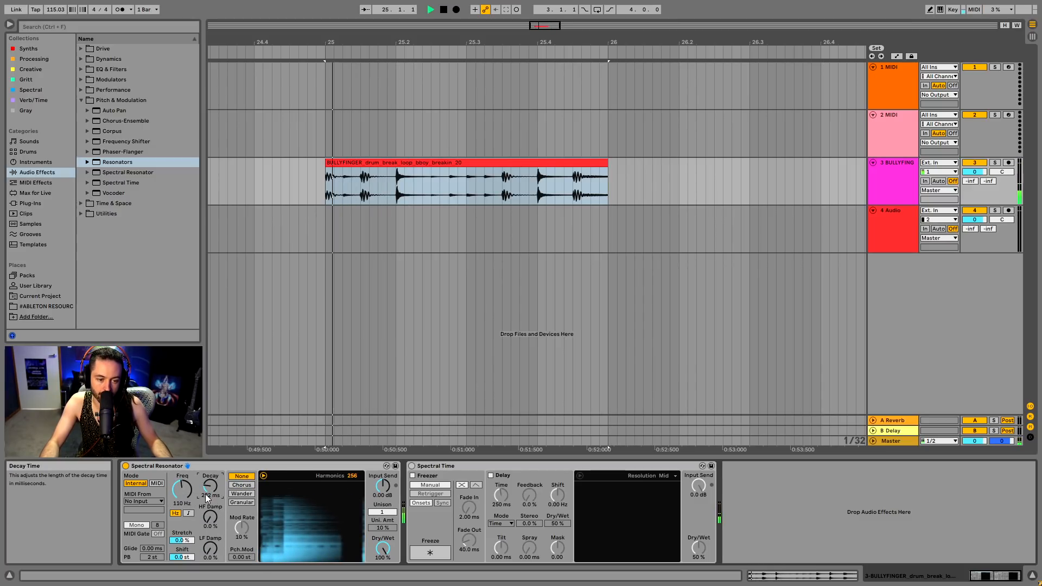
- Audition Spectral Resonator with a 42.0 ms decay, HF Damp at 100 % and LF Damp at 4.0 %
left_click_drag(205, 490, 211, 461)
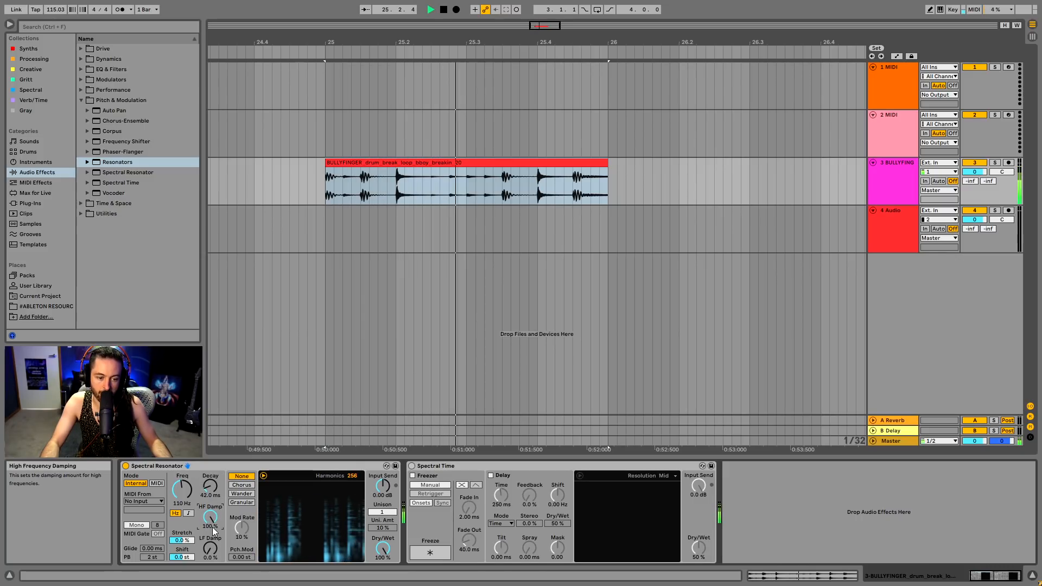
left_click_drag(208, 558, 209, 556)
left_click_drag(200, 519, 199, 543)
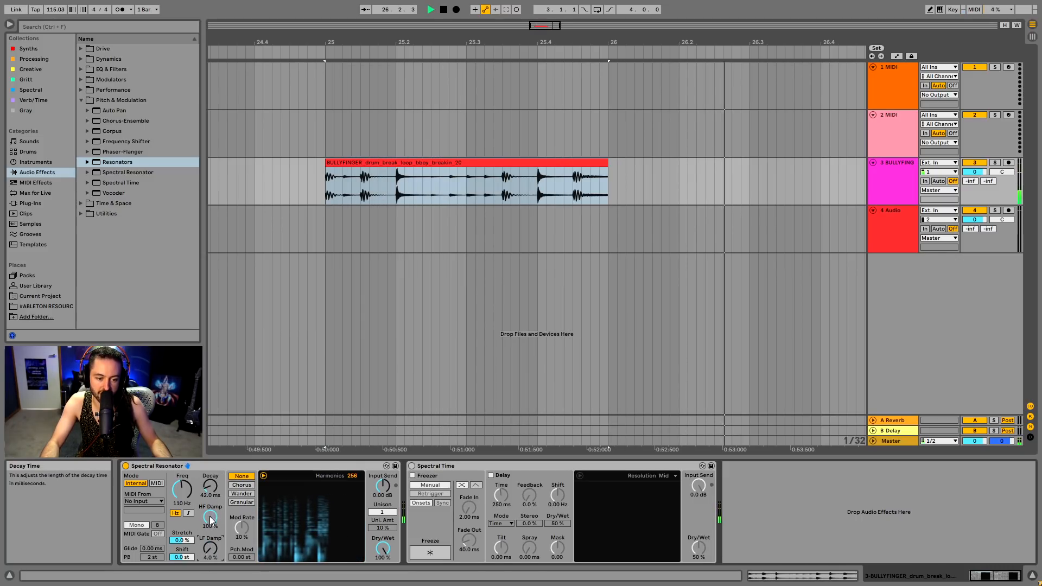
- Switch the resonator's frequency dial to note values, audition pitches such as A3, and set it back to A1
left_click(188, 513)
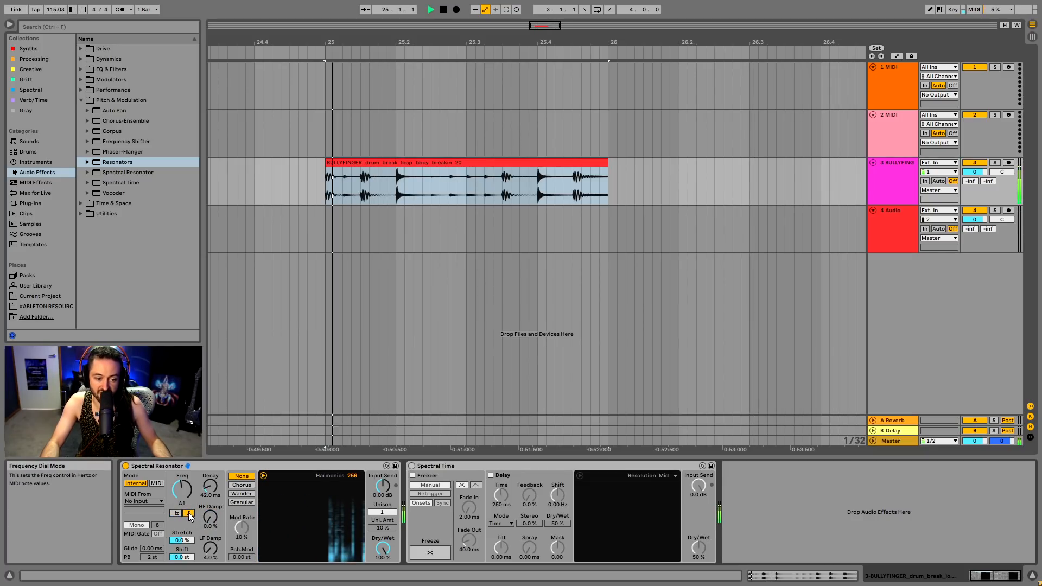
left_click(188, 514)
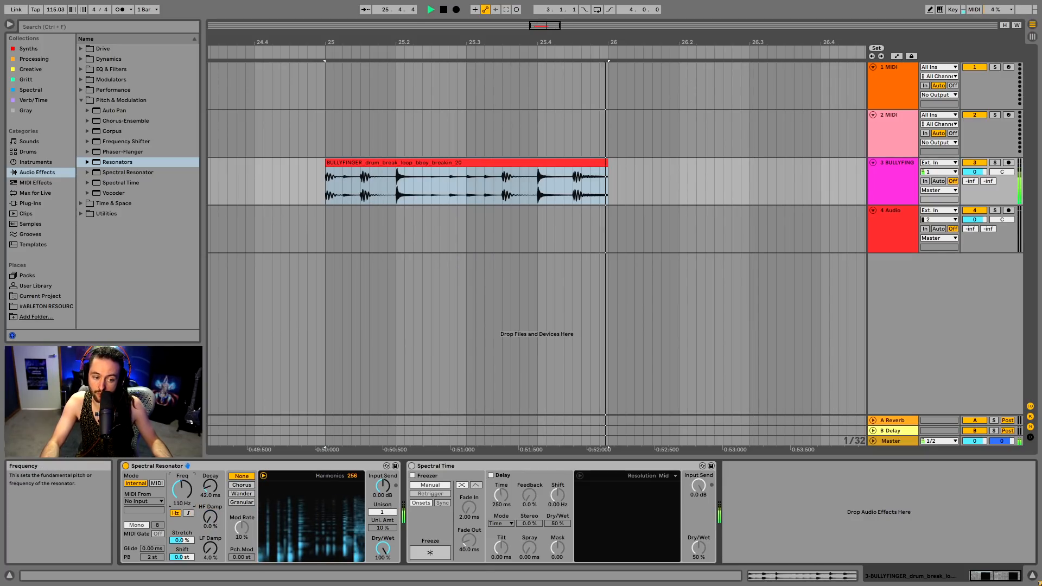
left_click(188, 513)
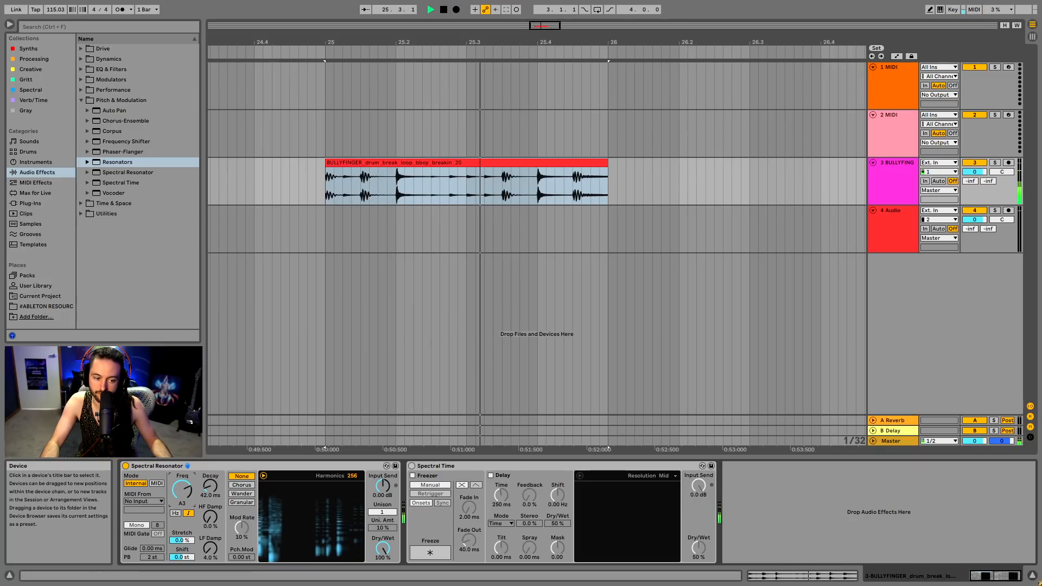
key("space")
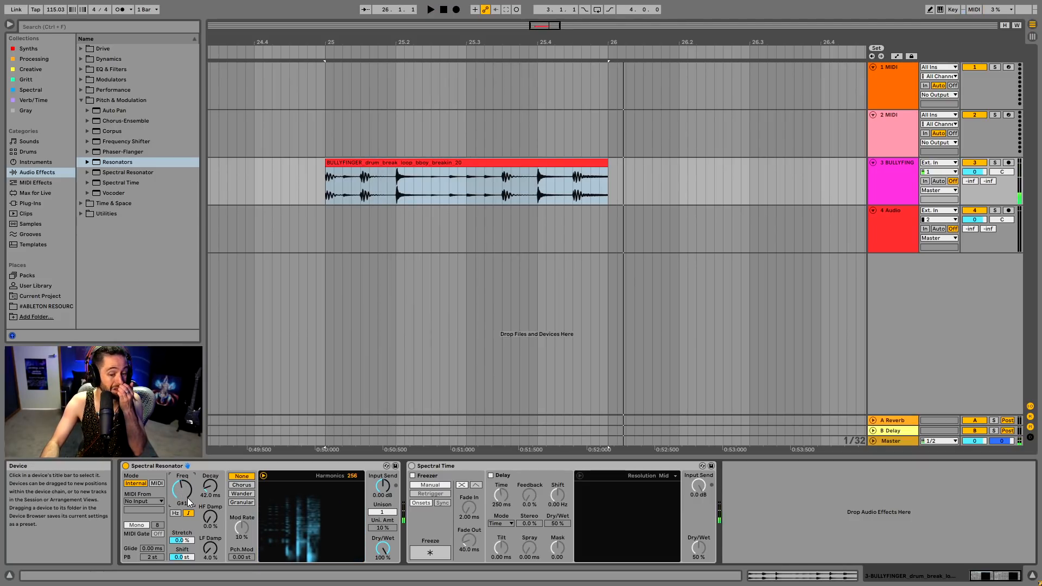
left_click_drag(180, 492, 180, 489)
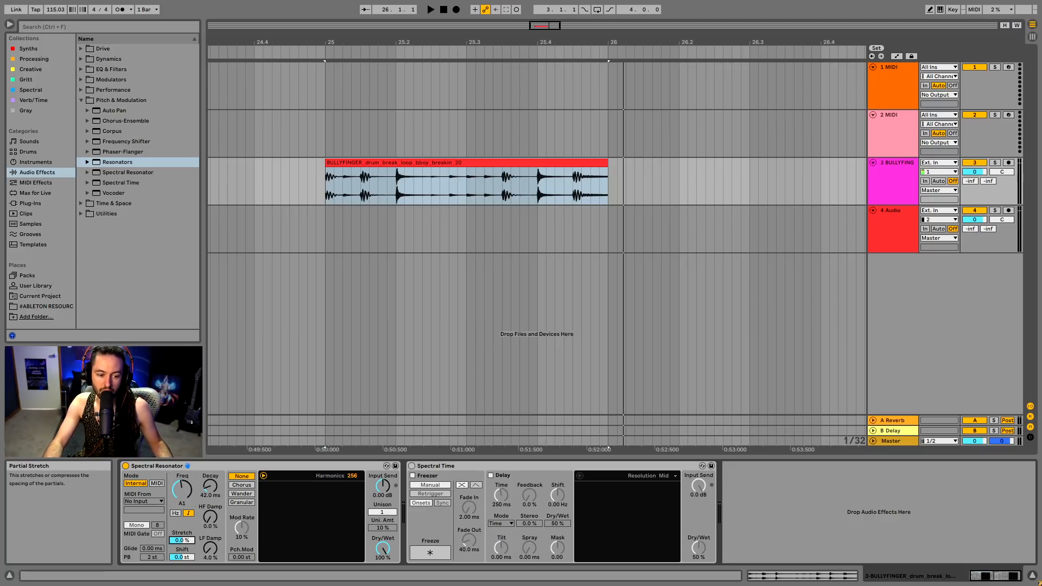
- Try different Stretch and Shift amounts on Spectral Resonator and reset both to their defaults
left_click_drag(182, 540, 182, 583)
right_click(185, 540)
key("Escape")
key("Delete")
right_click(185, 557)
left_click(208, 530)
key("space")
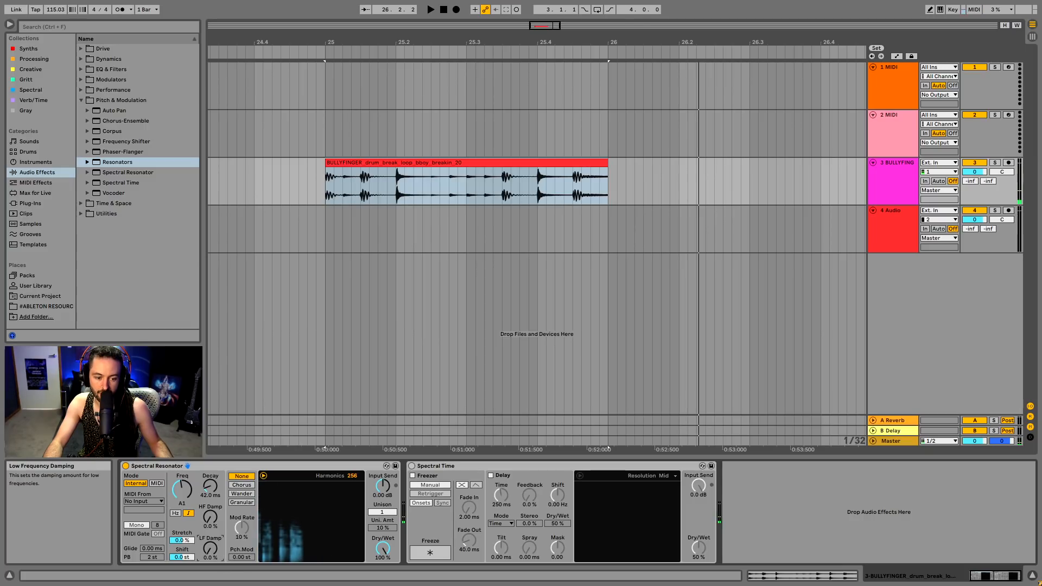
key("space")
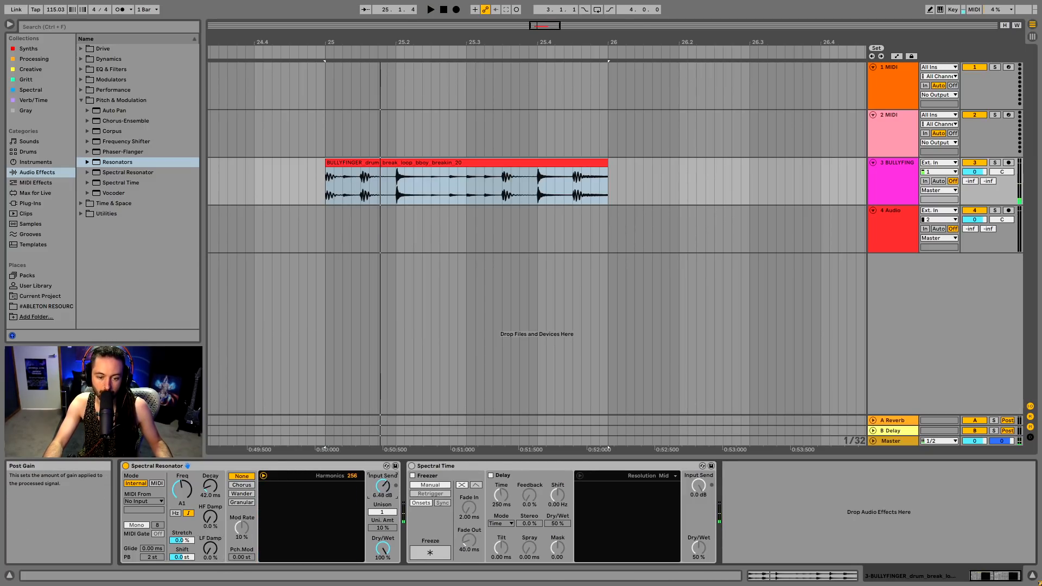
- Reset the resonator's Input Send to 0.00 dB and set Unison to 8 with a unison amount of 80 %
left_click_drag(384, 484, 386, 491)
right_click(387, 491)
left_click(408, 517)
left_click_drag(382, 527, 383, 507)
left_click(384, 550)
key("space")
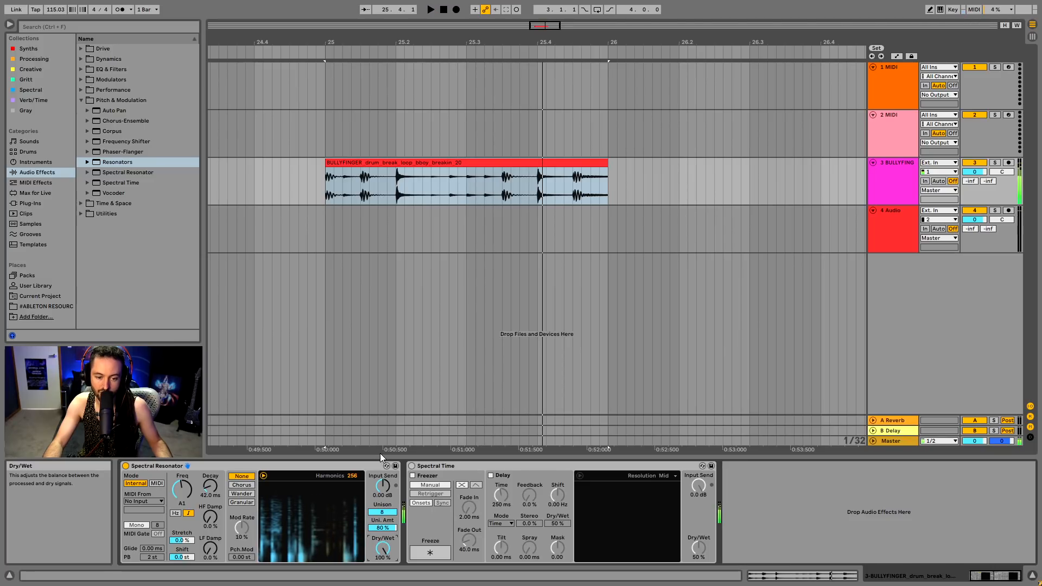
- Audition the resonator's Chorus modulation mode, trying its modulation rate and pitch modulation and resetting them to default
mouse_move(352, 475)
left_mouse_down()
mouse_move(352, 513)
mouse_move(351, 476)
left_mouse_up()
key("space")
left_click(242, 484)
key("space")
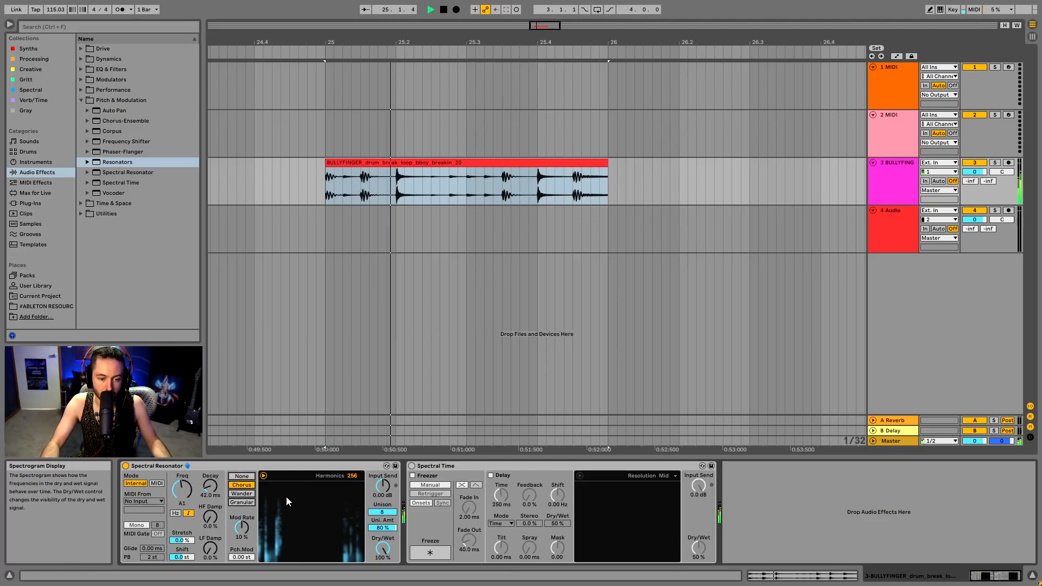
right_click(241, 527)
left_click(237, 552)
right_click(241, 557)
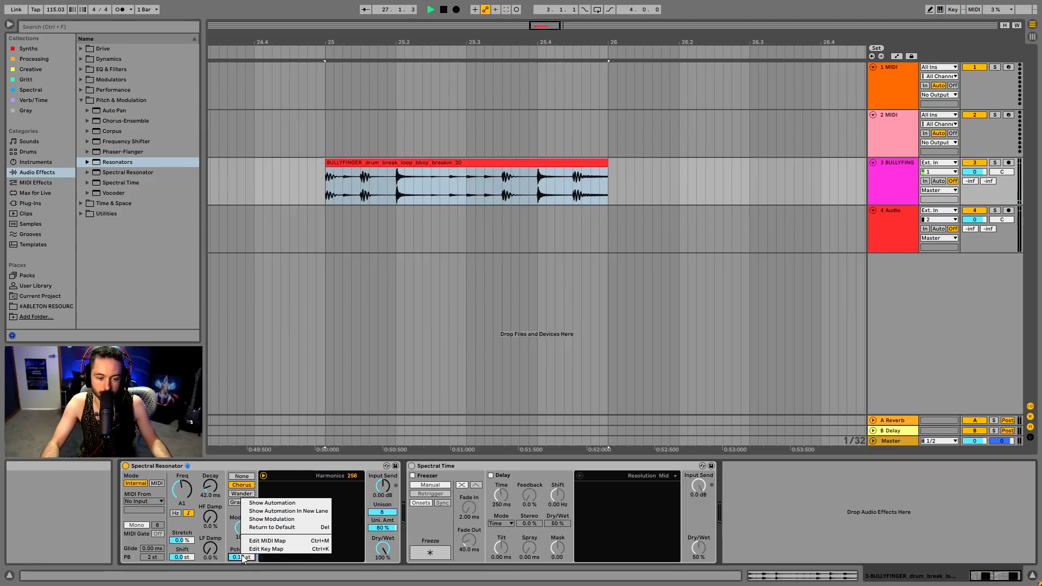
left_click(265, 529)
- Audition the Wander modulation mode with a 74 % modulation rate, and reset the rate to its default
left_click(242, 494)
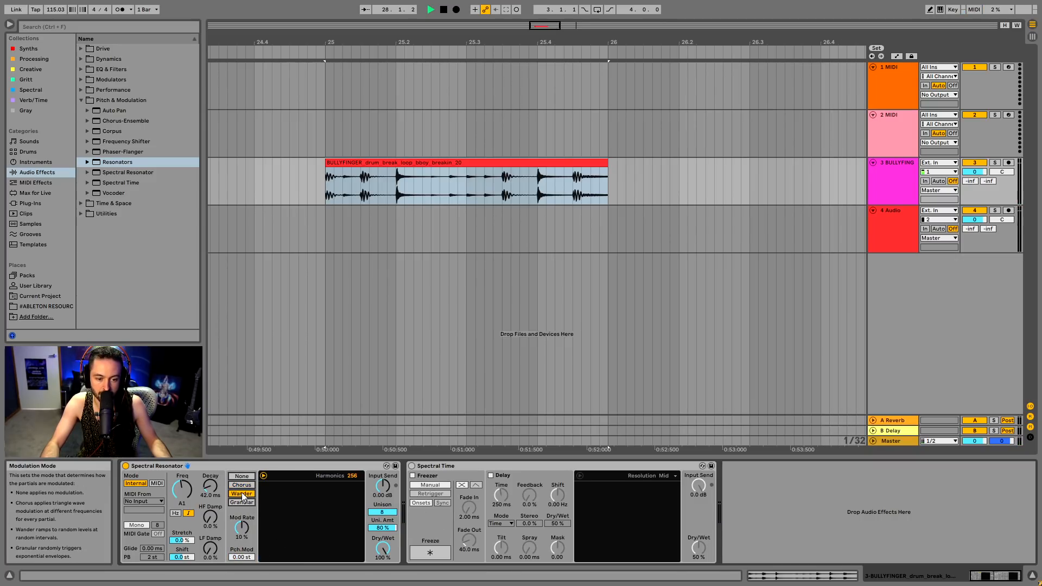
key("space")
key("space")
left_click_drag(242, 528, 243, 530)
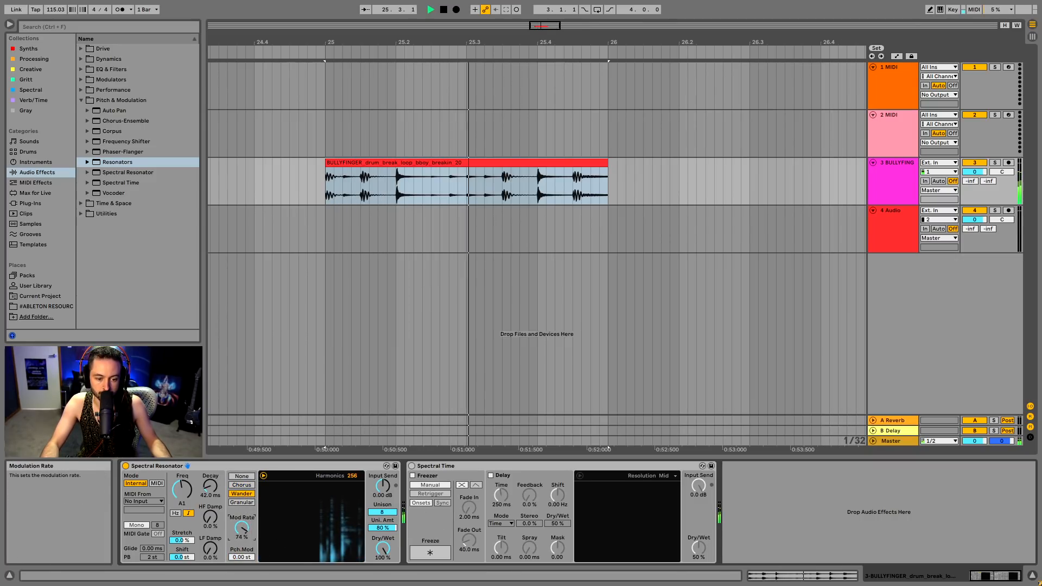
right_click(242, 528)
left_click(265, 513)
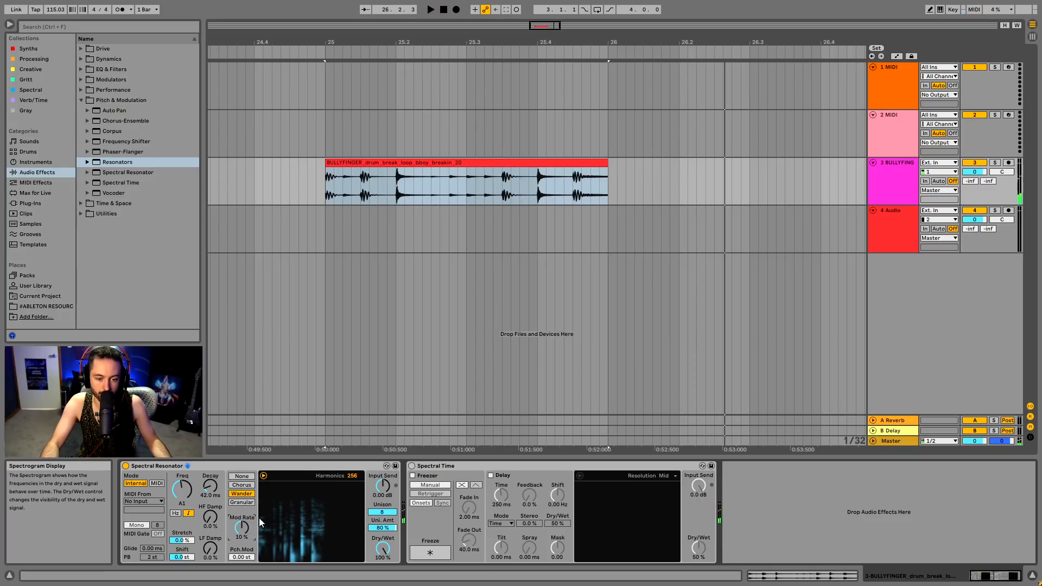
- Switch the resonator to the Granular modulation mode and audition it on the drum break
left_click(240, 503)
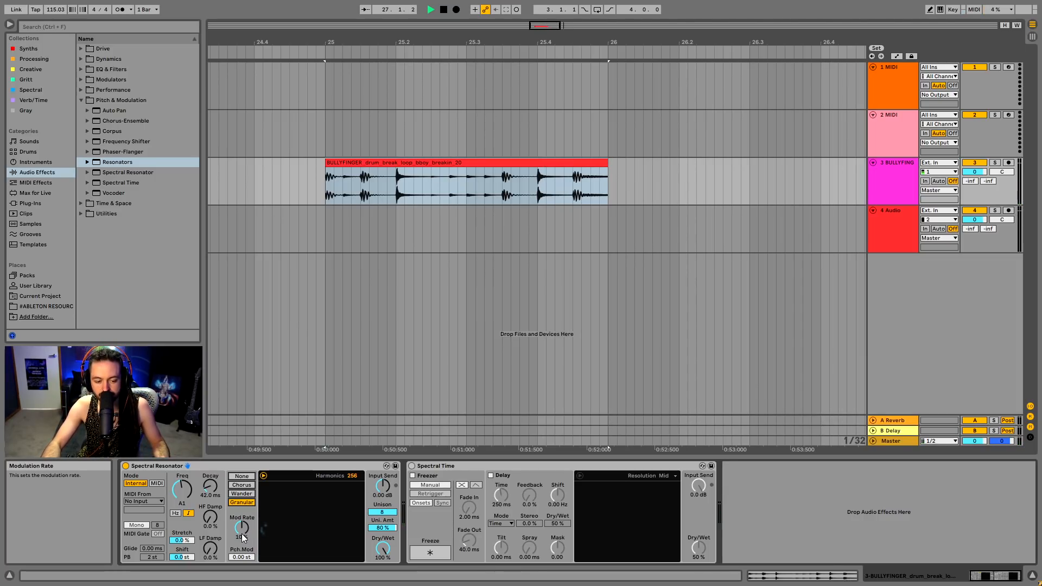
key("space")
key("space")
key("space")
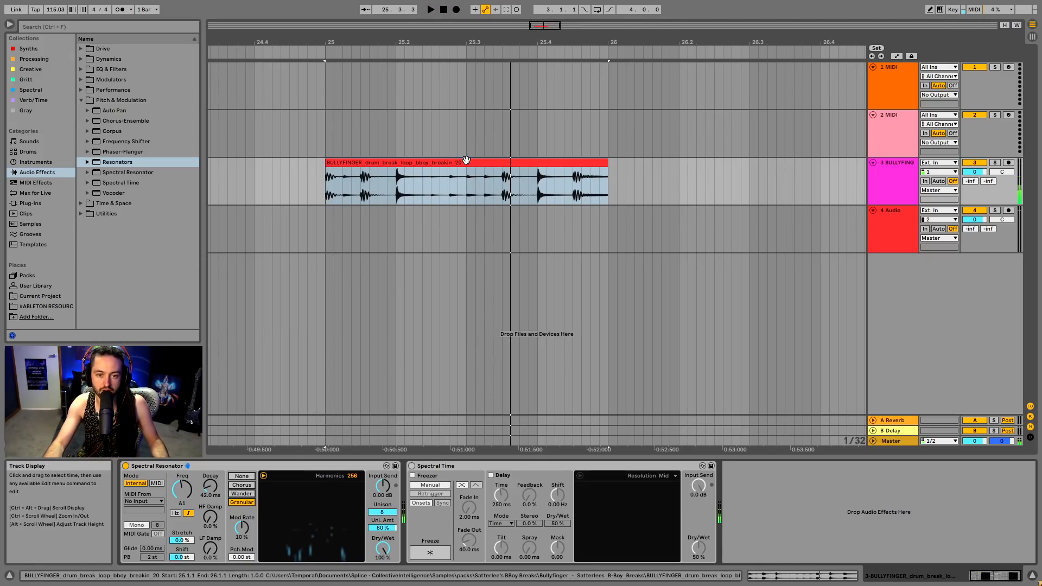
- Loop the one-bar drum break clip and start playback
left_click(460, 163)
key("ctrl+l")
key("space")
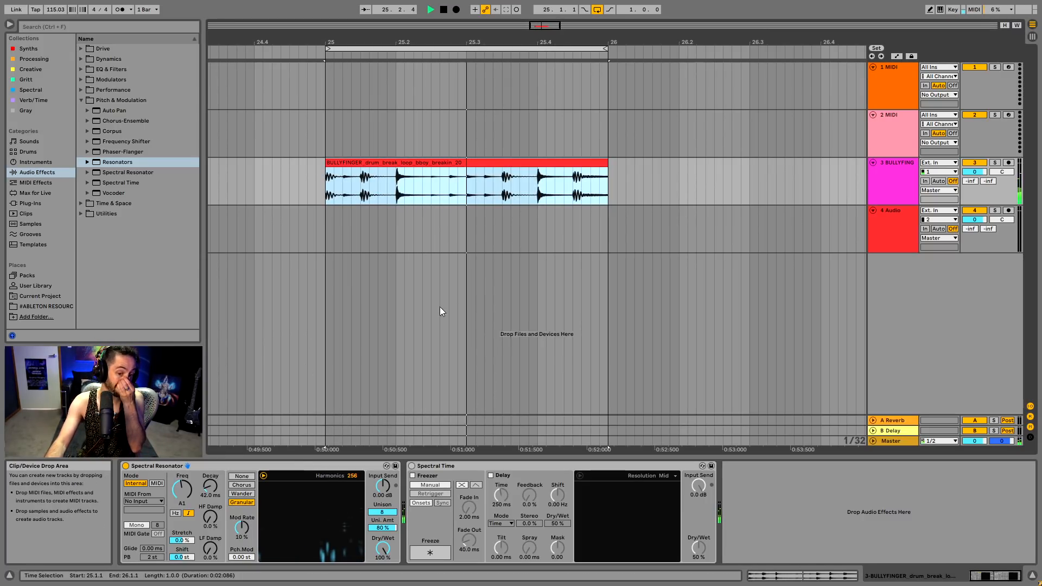
- Set the granular resonator's Mod Rate to 0.0 %, Decay to 1.11 s and LF Damp to 37 % during playback
mouse_move(242, 526)
left_mouse_down()
mouse_move(243, 499)
mouse_move(243, 537)
left_mouse_up()
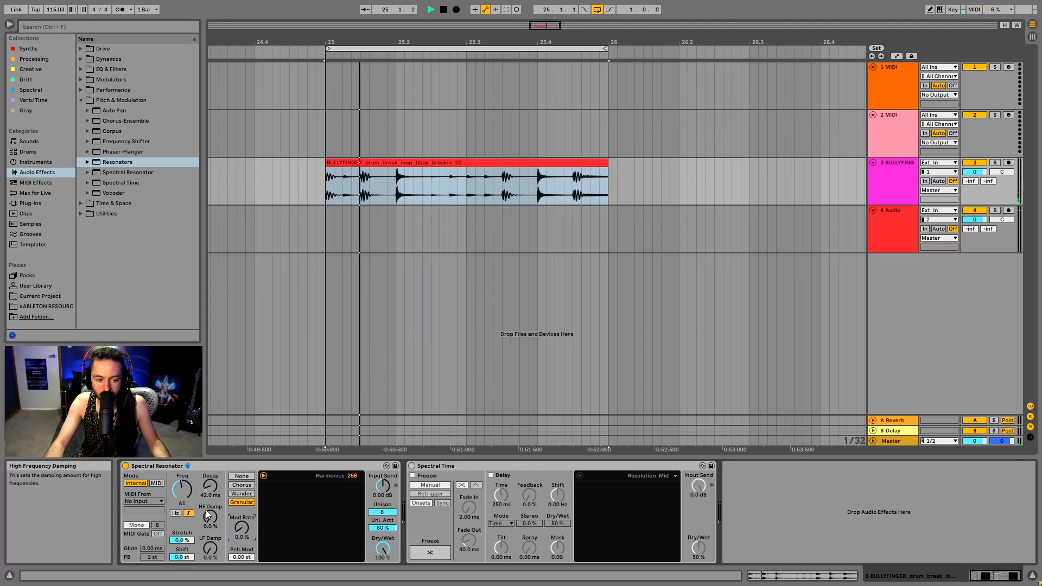
left_click_drag(210, 486, 210, 472)
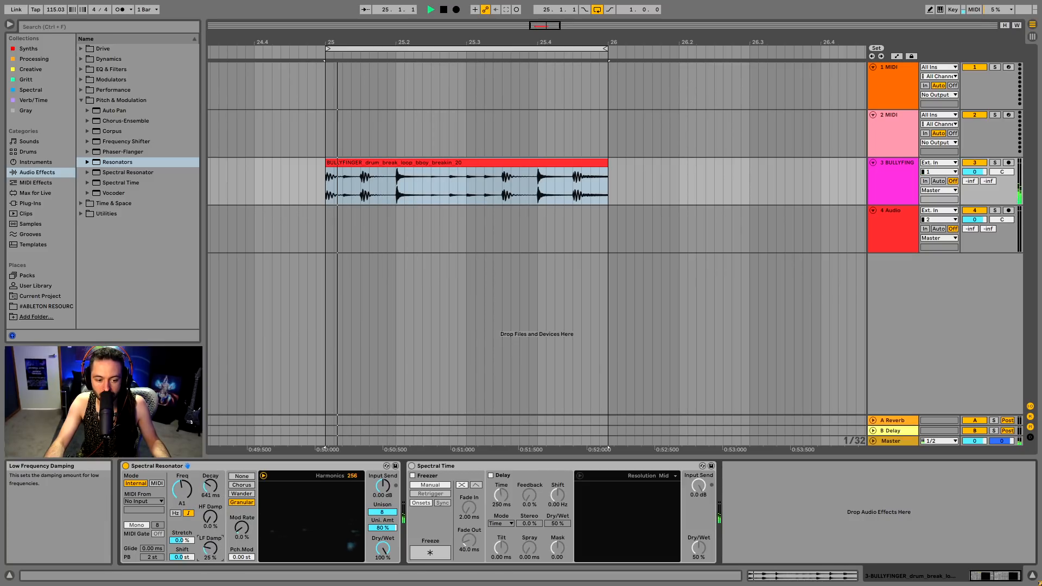
left_click_drag(206, 487, 183, 487)
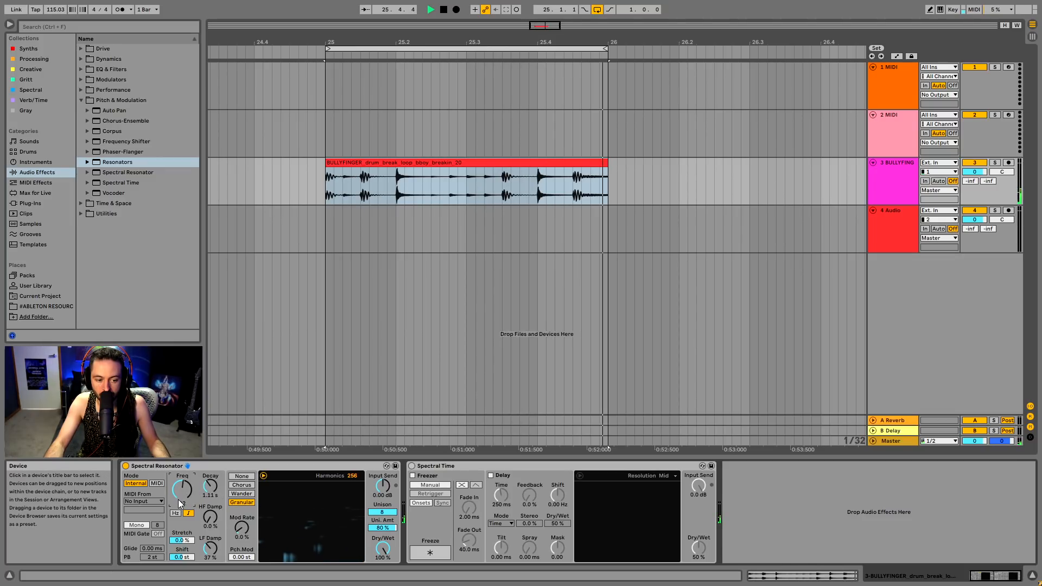
- Stop playback, insert a new MIDI track below the audio tracks and create a one-bar MIDI clip under the drum break
key("space")
right_click(875, 304)
left_click(889, 318)
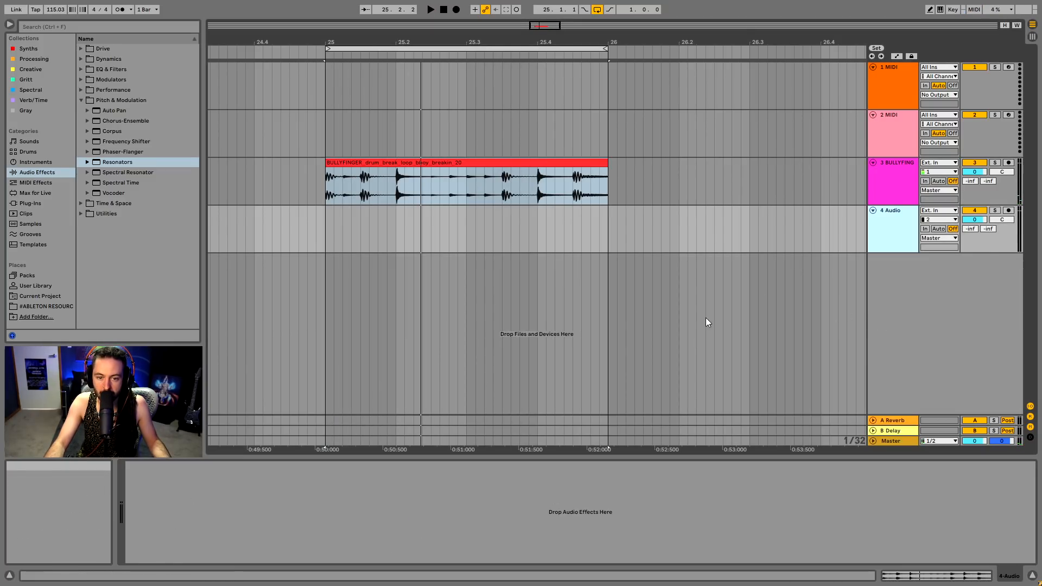
left_click_drag(320, 282, 607, 275)
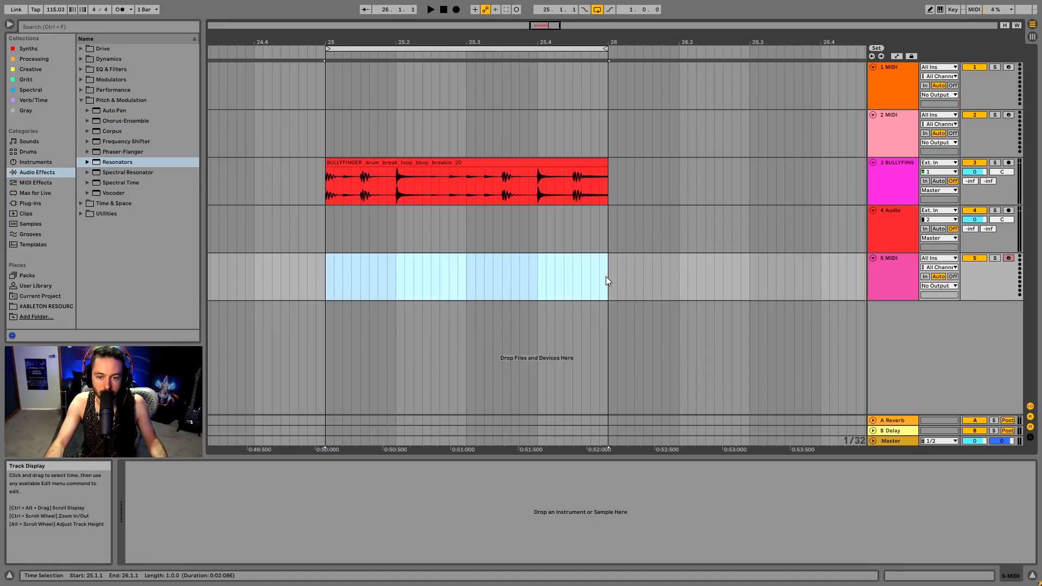
key("ctrl+shift+m")
- Draw a half-bar D3 note at the clip's start, duplicate it into the second half and raise the copy an octave
double_click(373, 408)
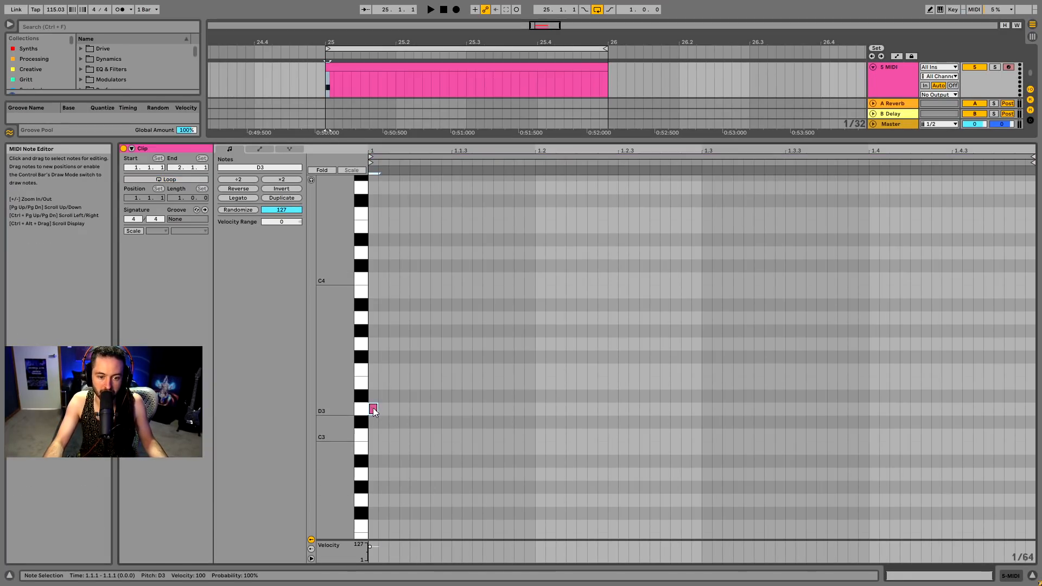
left_click_drag(376, 409, 701, 409)
key("ctrl+d")
key("shift+Up")
key("space")
key("space")
- Switch the drum track's Spectral Resonator to MIDI mode and set its MIDI source to 5-MIDI
left_click(1009, 575)
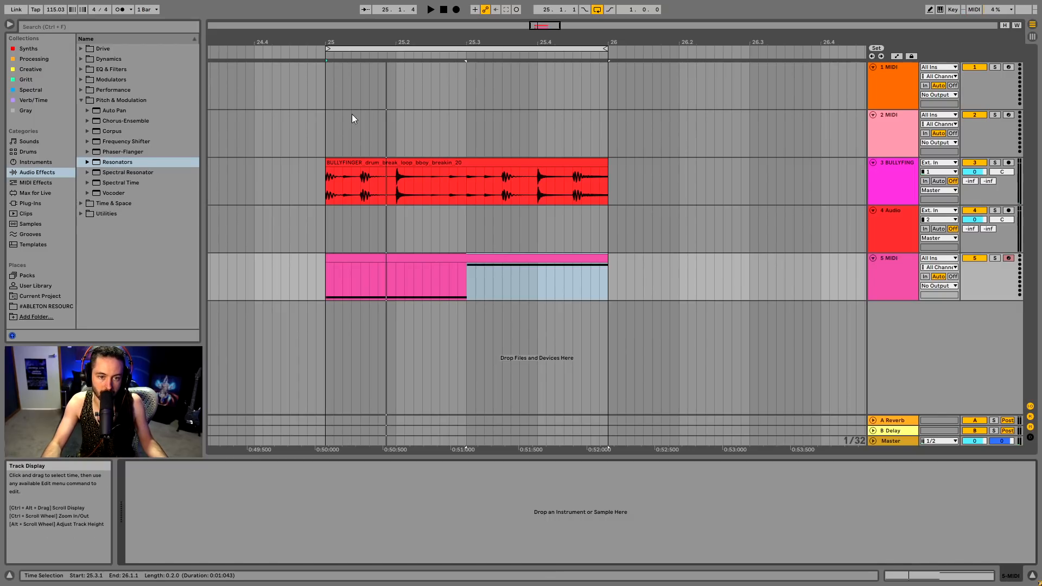
left_click(367, 163)
left_click(158, 484)
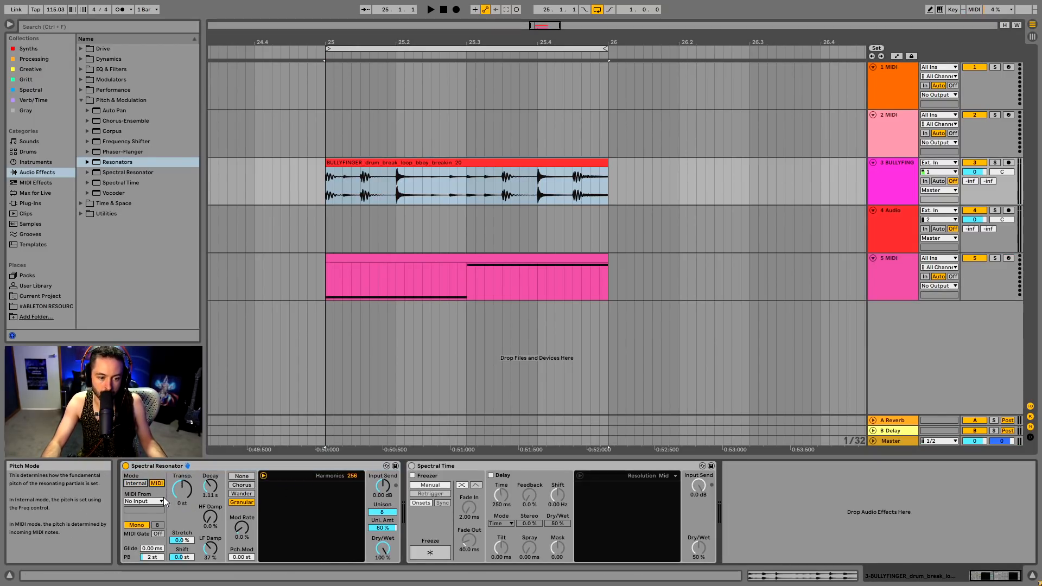
left_click(157, 501)
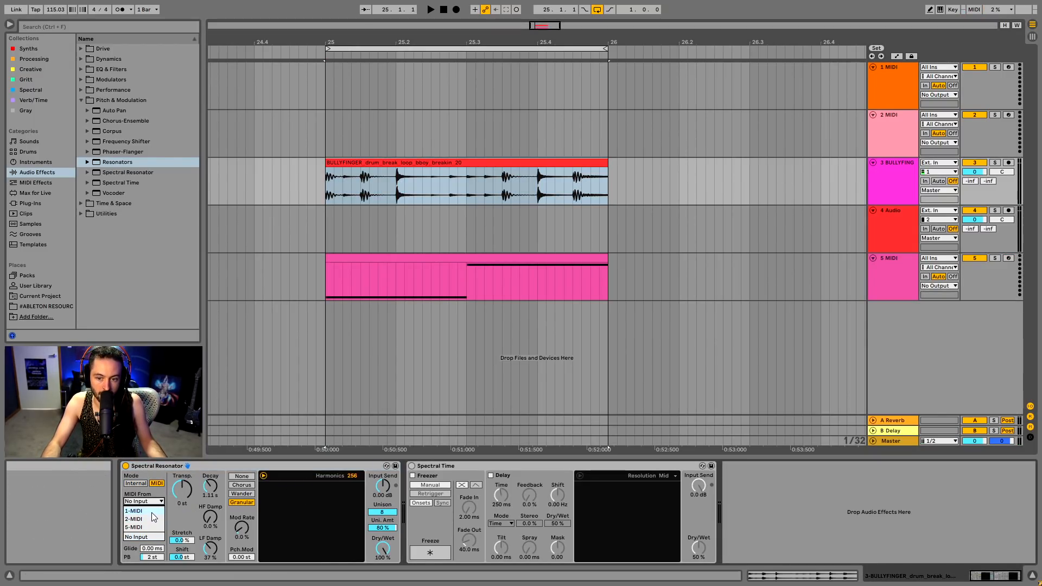
left_click(140, 527)
- Play the loop to audition the MIDI-controlled resonator and select the MIDI clip on track 5
key("space")
left_click(343, 215)
left_click(459, 254)
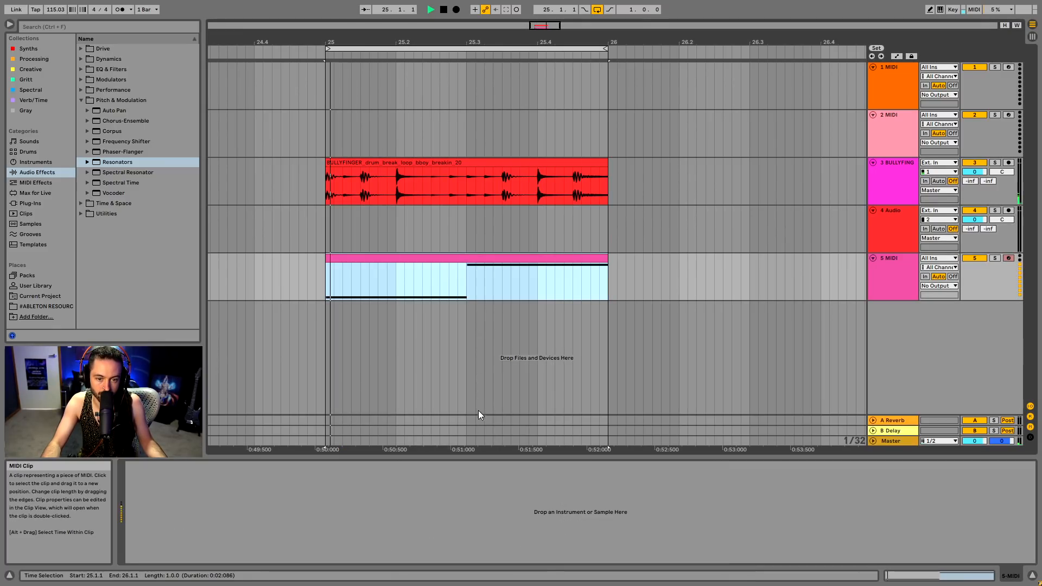
- Transpose both notes of the MIDI clip on track 5 down an octave and play the loop
left_click(447, 179)
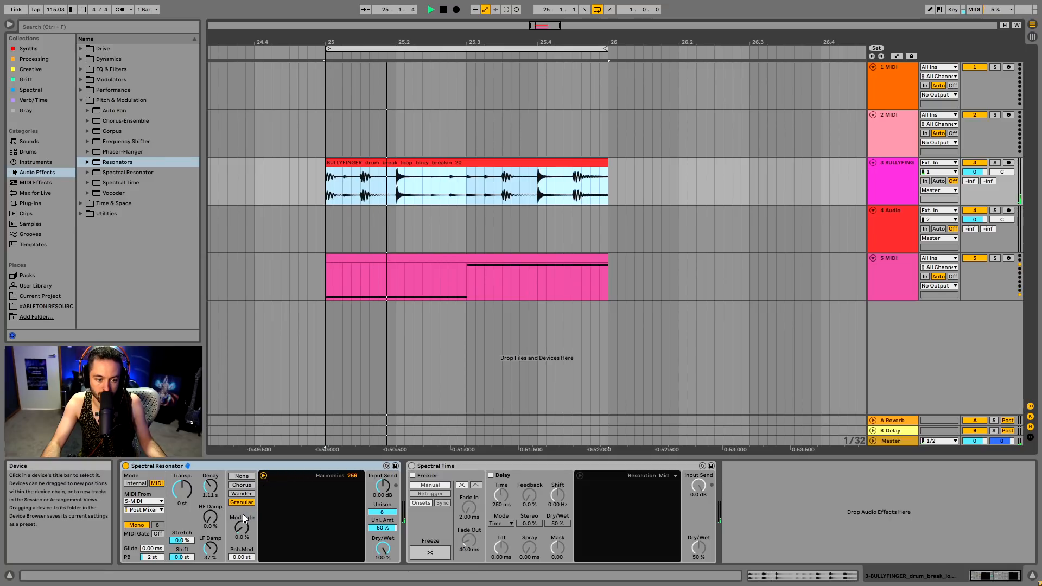
key("space")
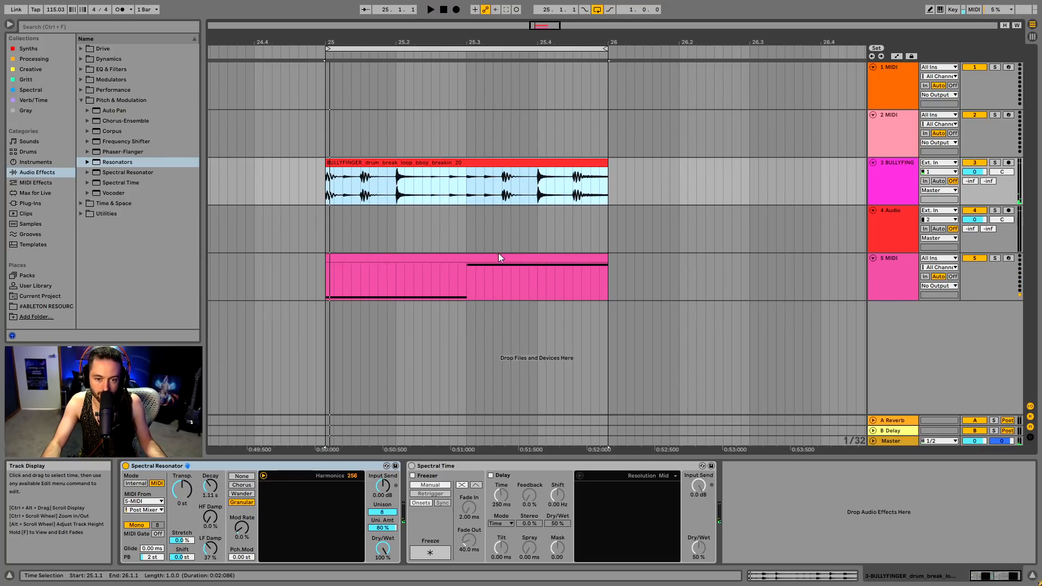
double_click(499, 255)
left_click(597, 408)
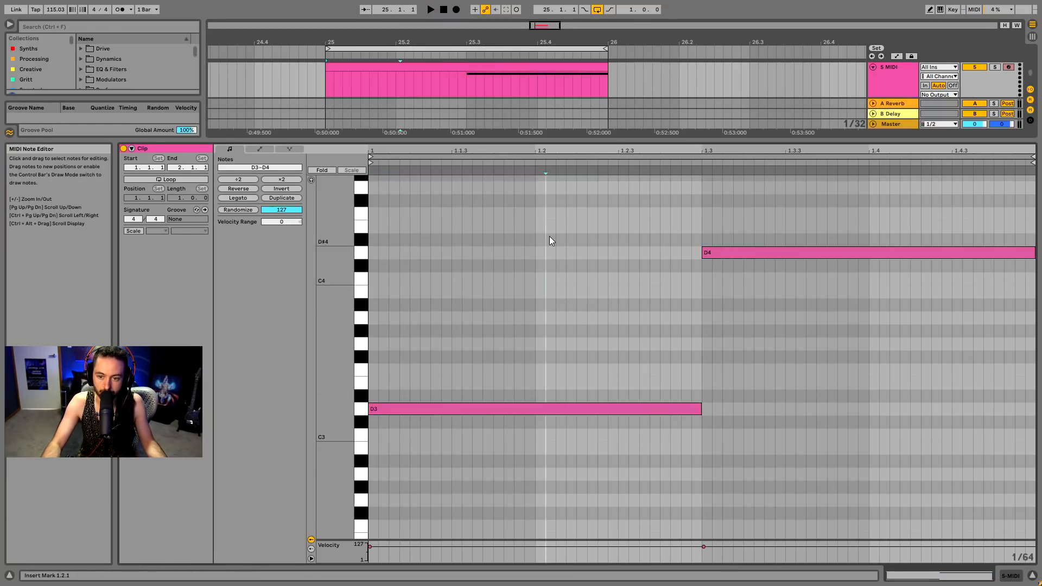
key("ctrl+a")
key("shift+Down")
key("space")
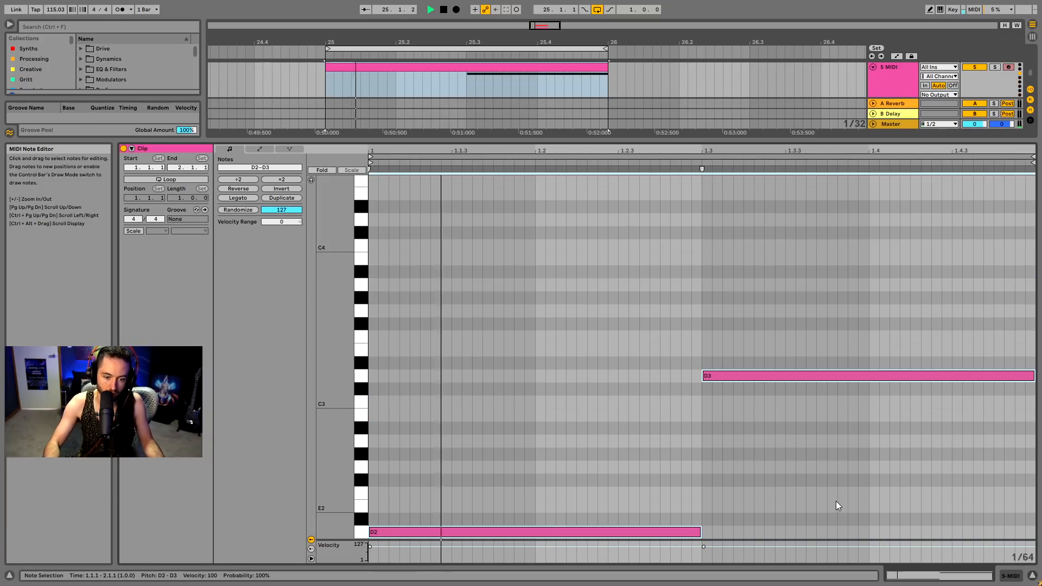
- Raise the decay of the drum track's Spectral Resonator to 2.62 s while auditioning the loop
left_click(816, 478)
left_click(1010, 576)
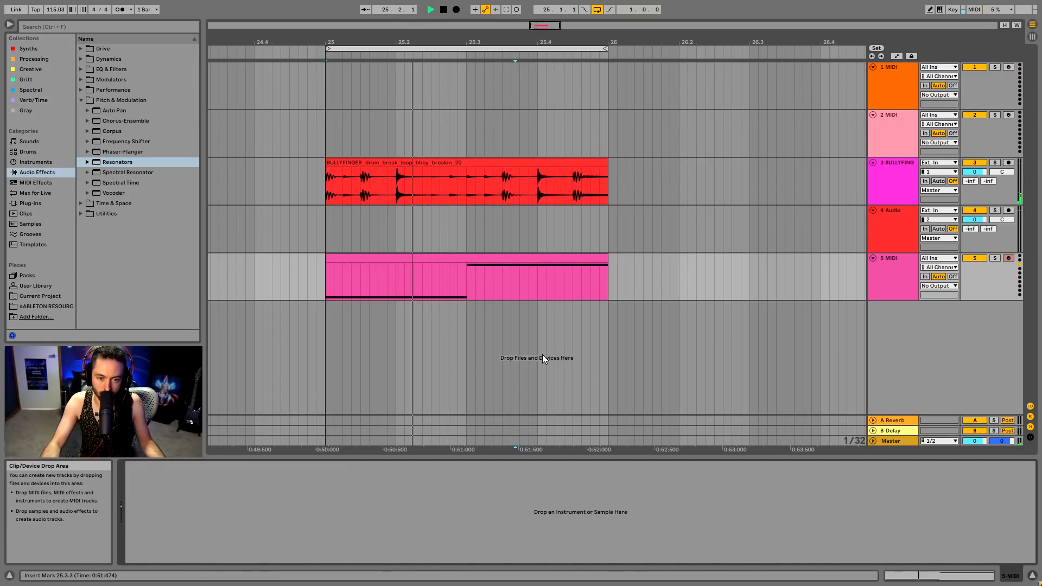
left_click(487, 270)
left_click(517, 158)
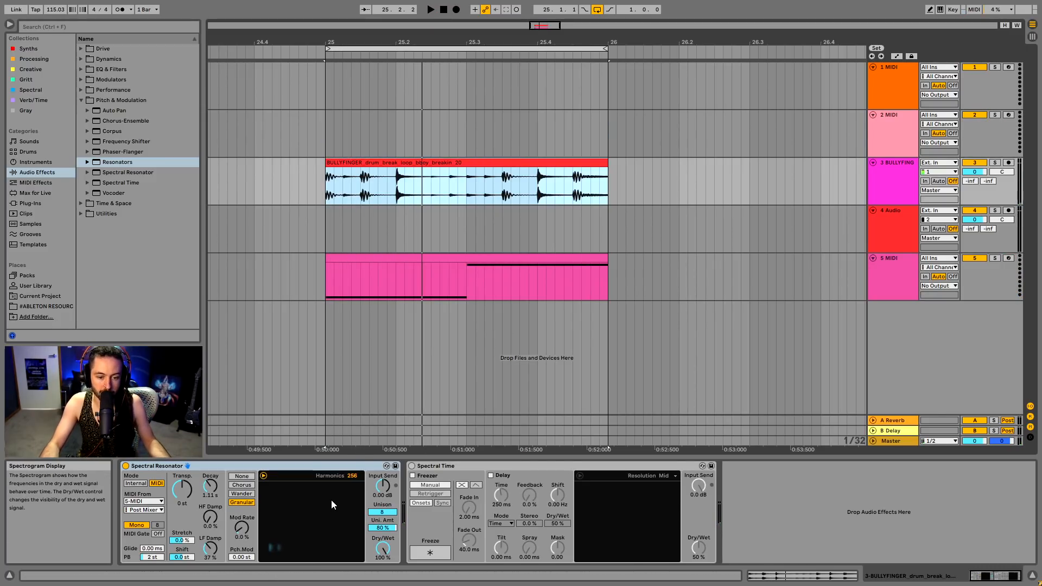
left_click_drag(352, 476, 353, 511)
key("space")
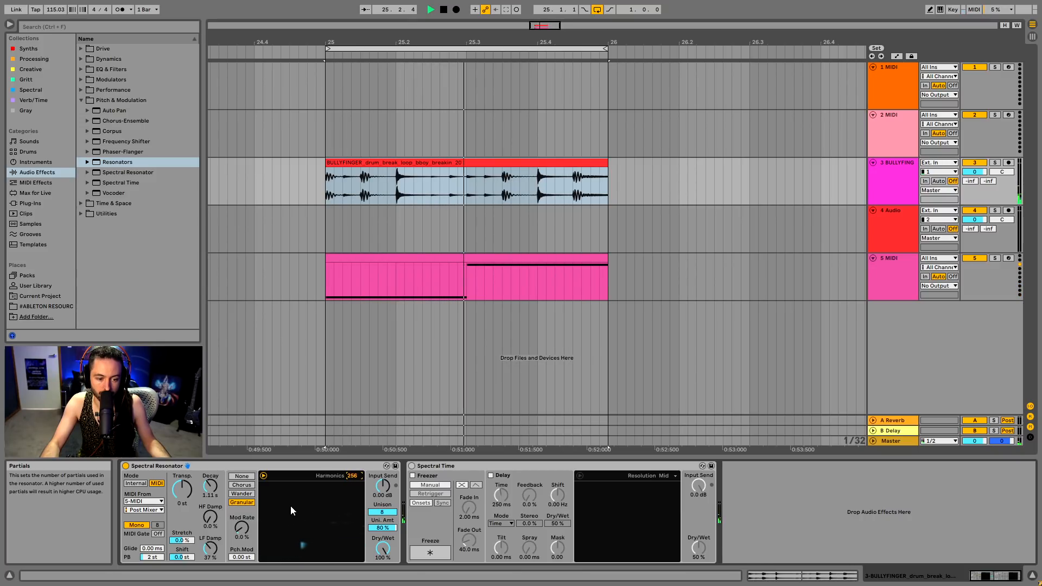
left_click_drag(210, 487, 210, 468)
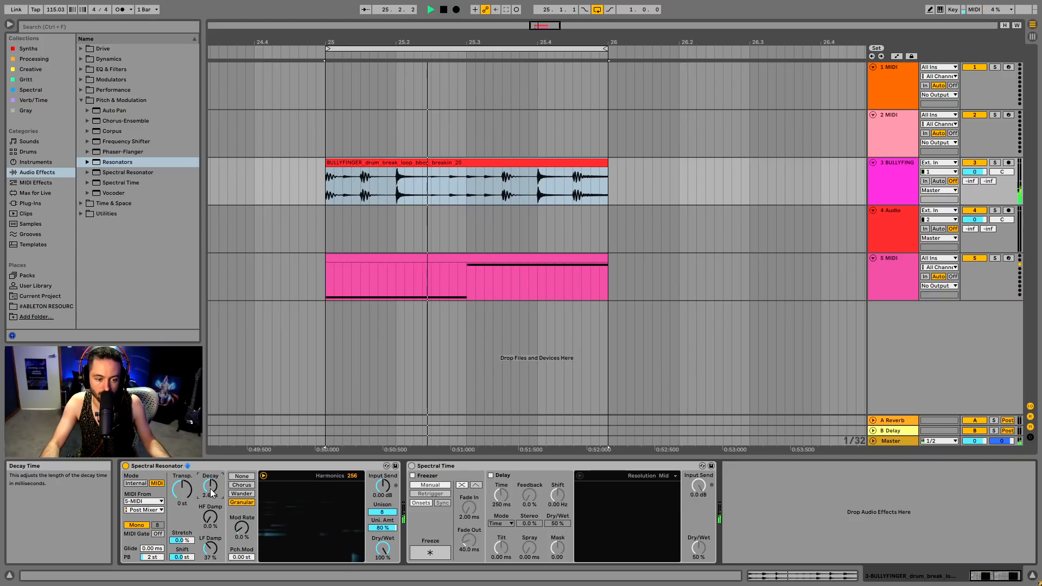
key("space")
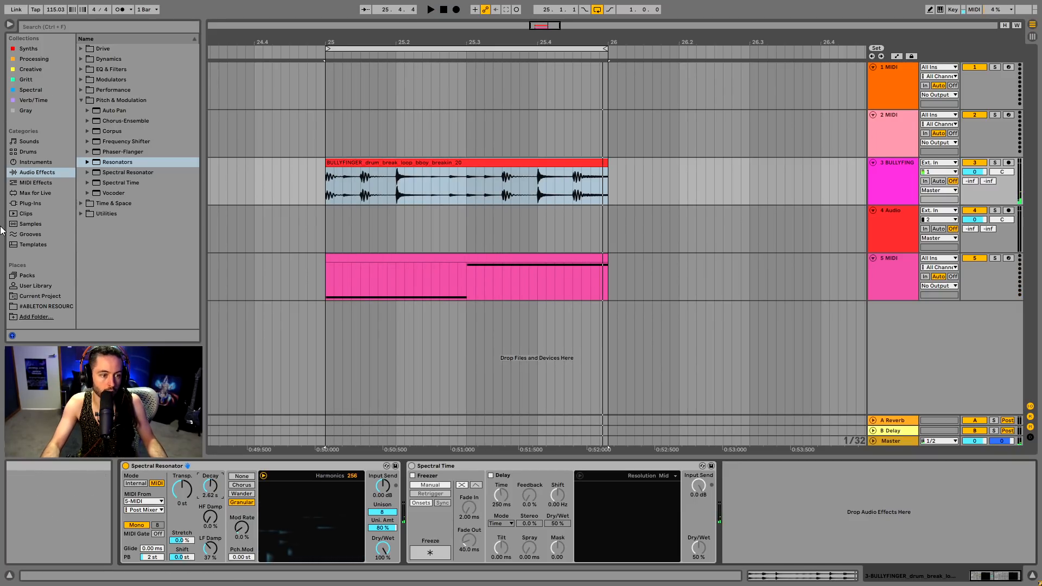
- Load Serum_x64 from the Synths collection onto MIDI track 5
left_click(31, 202)
left_click(83, 90)
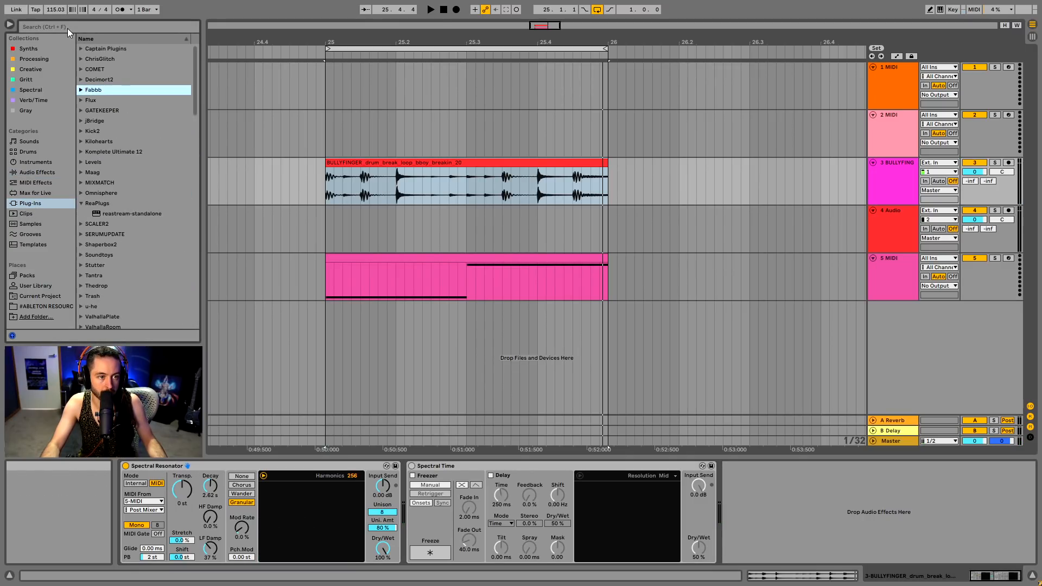
left_click(35, 48)
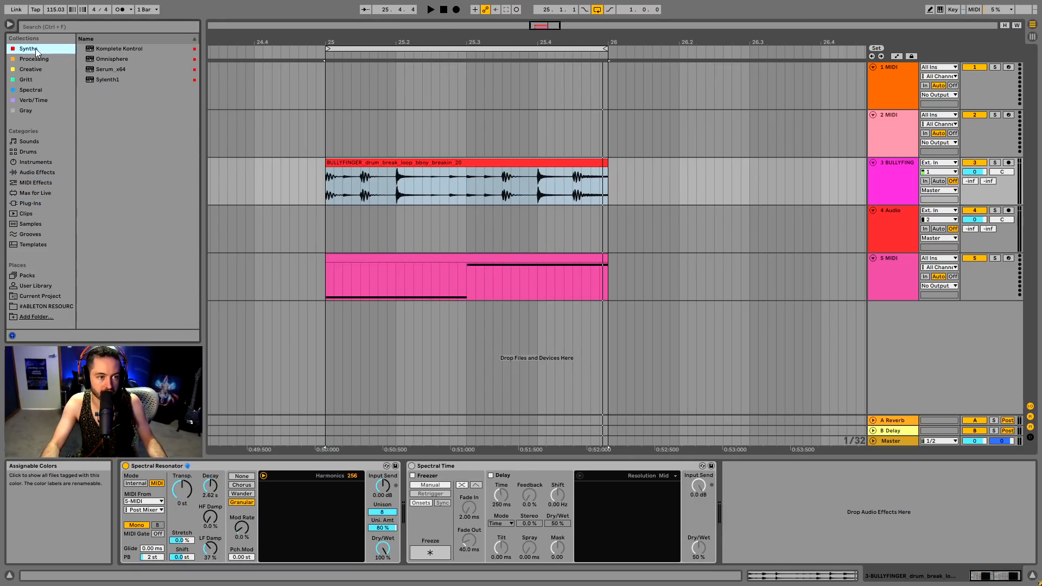
left_click(110, 70)
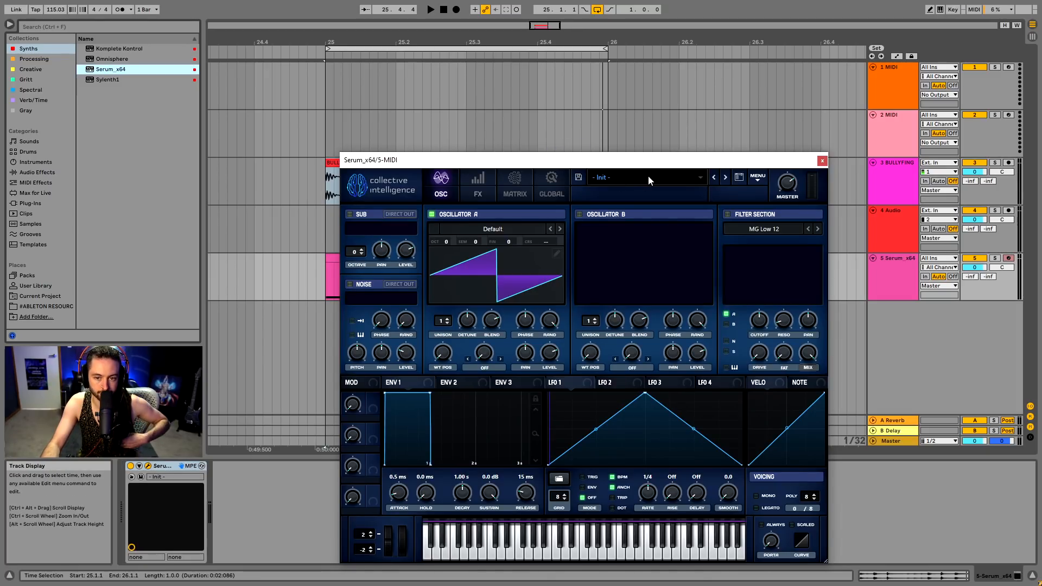
- Load the preset Vibrations - Lead - Screeature in Serum and close the plug-in window
left_click(648, 177)
mouse_move(676, 454)
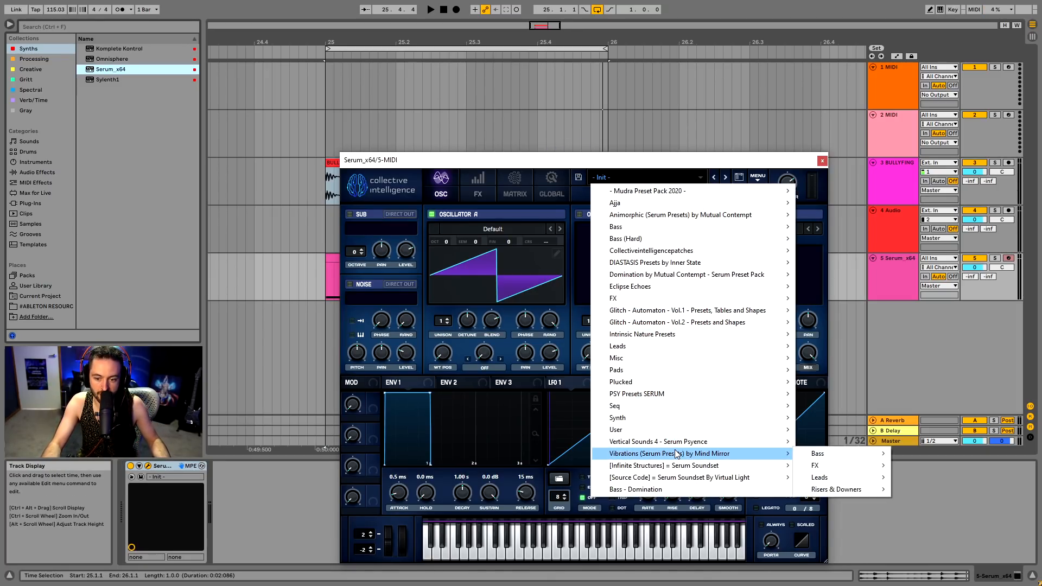
mouse_move(823, 477)
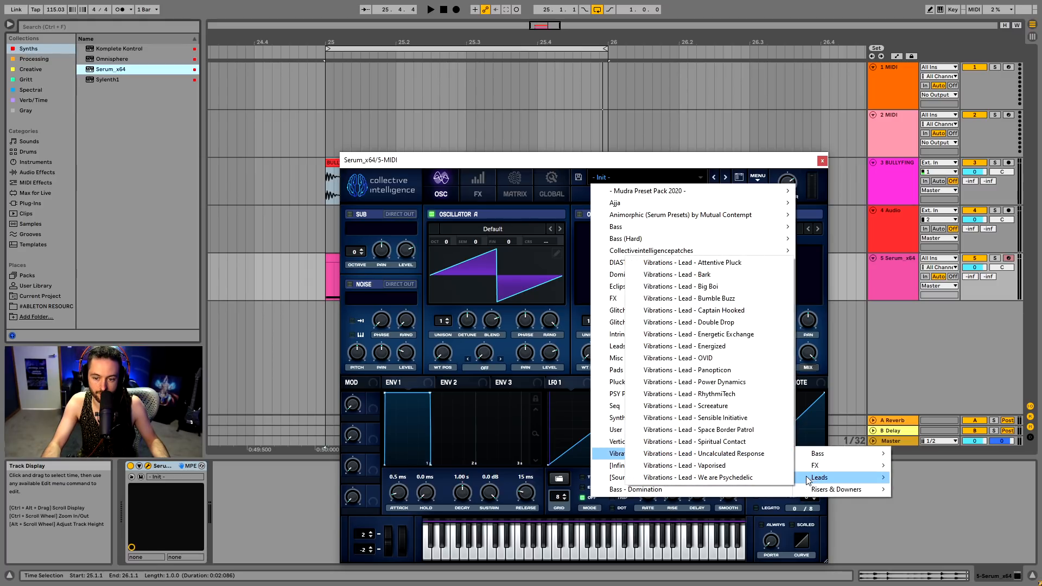
left_click(684, 407)
left_click(822, 161)
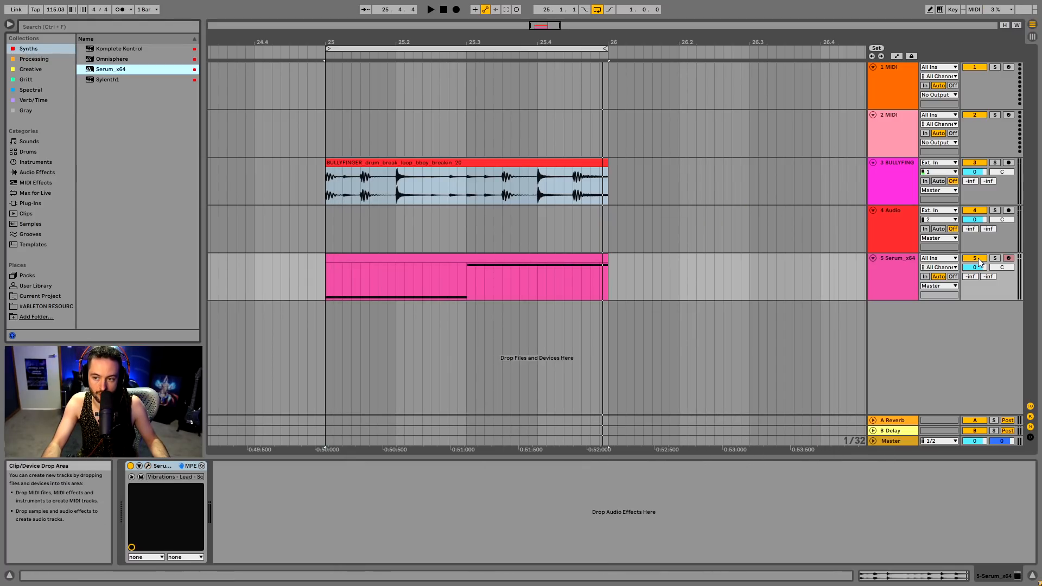
- Play the loop with track 5 muted and switch the Spectral Resonator to Internal mode with 5-Serum_x64 as MIDI source
key("space")
left_click(389, 168)
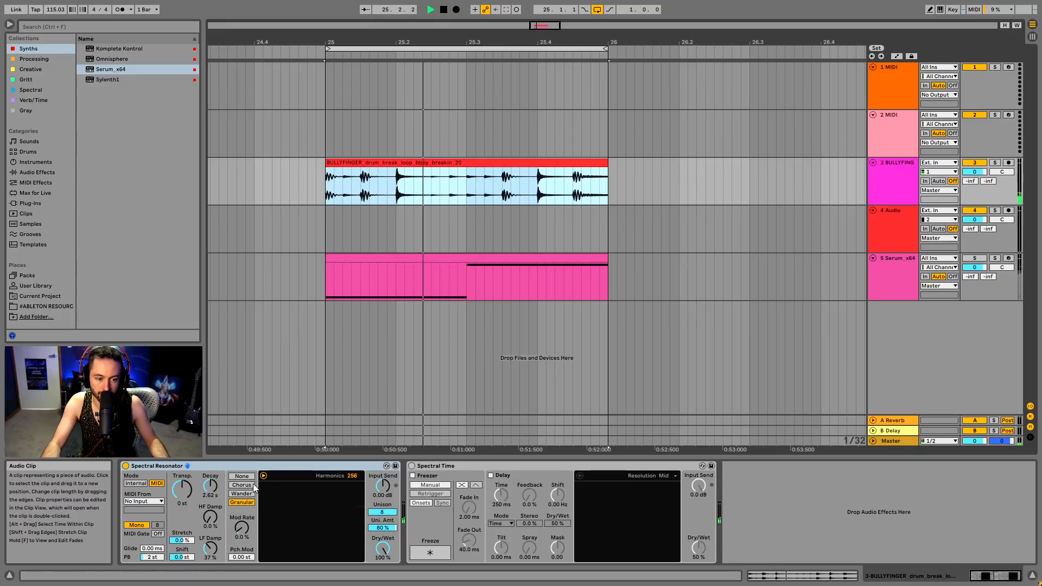
left_click(130, 484)
left_click(143, 501)
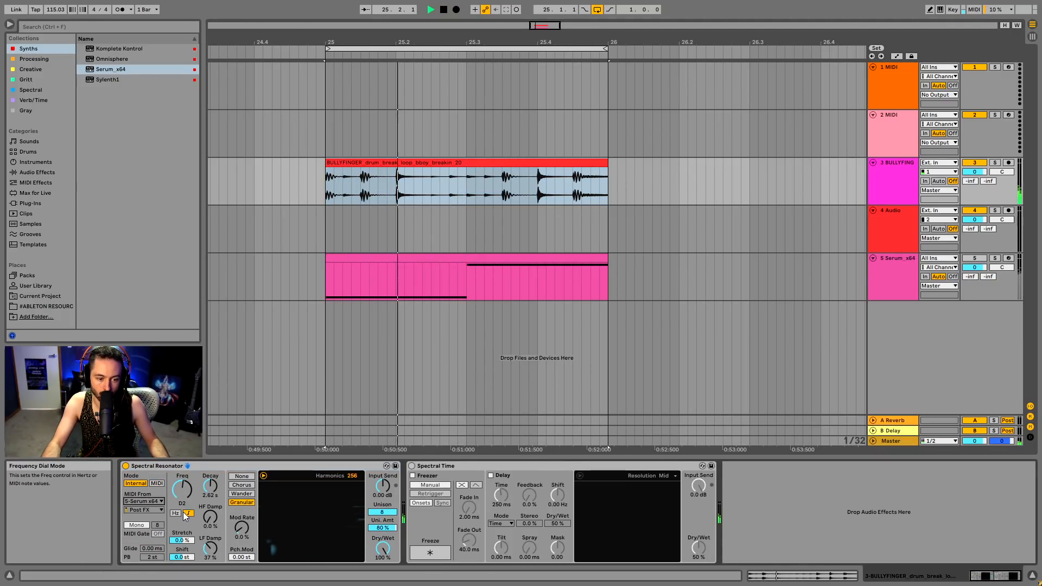
- Set the resonator's frequency to G0 and its modulation rate to 0.5 % while auditioning, and stop playback
left_click_drag(182, 490, 182, 479)
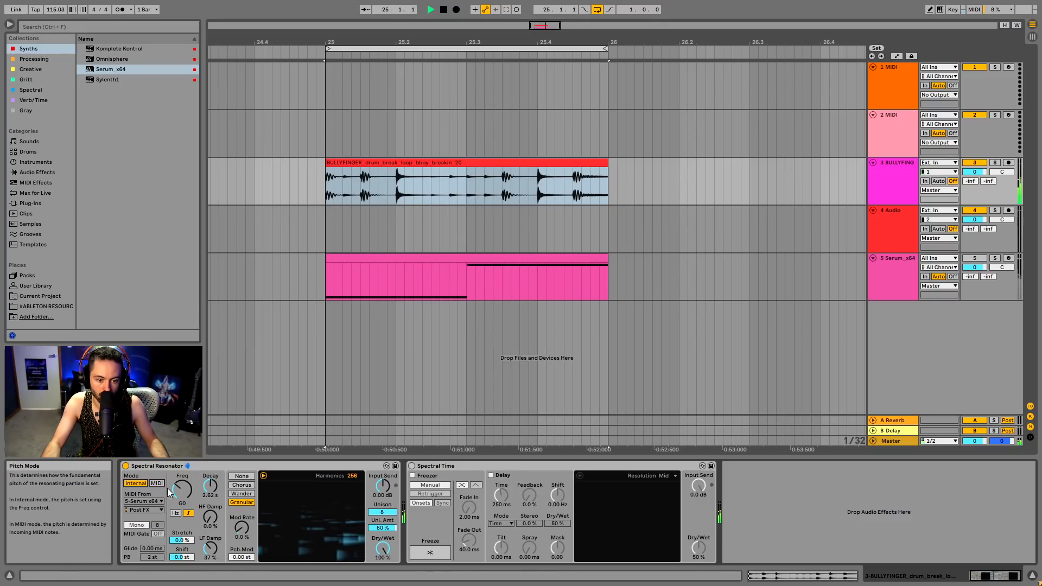
left_click_drag(252, 542, 252, 541)
mouse_move(382, 548)
left_mouse_down()
mouse_move(382, 557)
mouse_move(383, 545)
left_mouse_up()
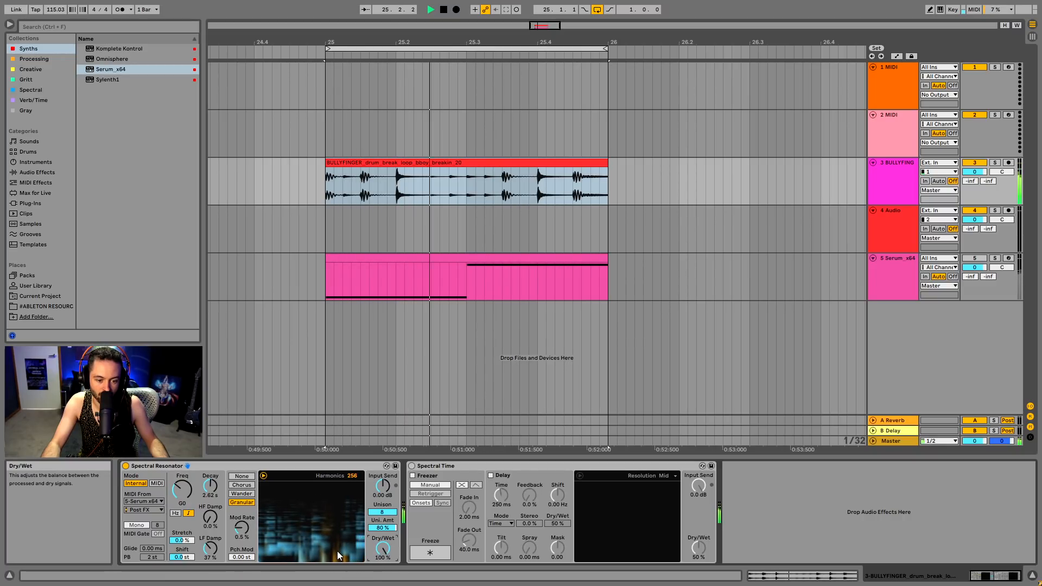
left_click_drag(242, 557, 242, 557)
key("space")
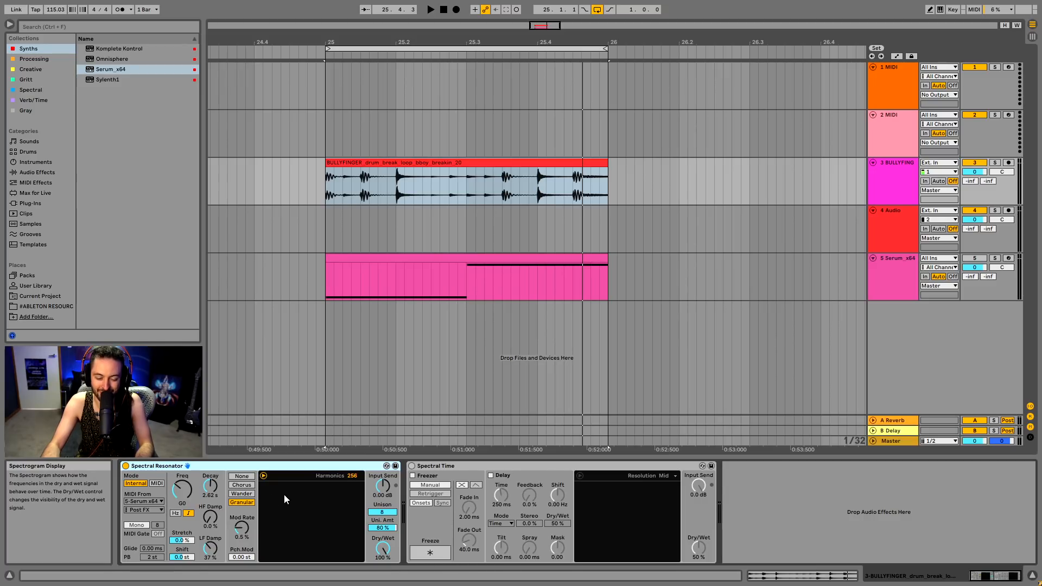
- Delete the Spectral Resonator and audition the loop with Spectral Time enabled at Ultra resolution
key("Delete")
left_click(126, 466)
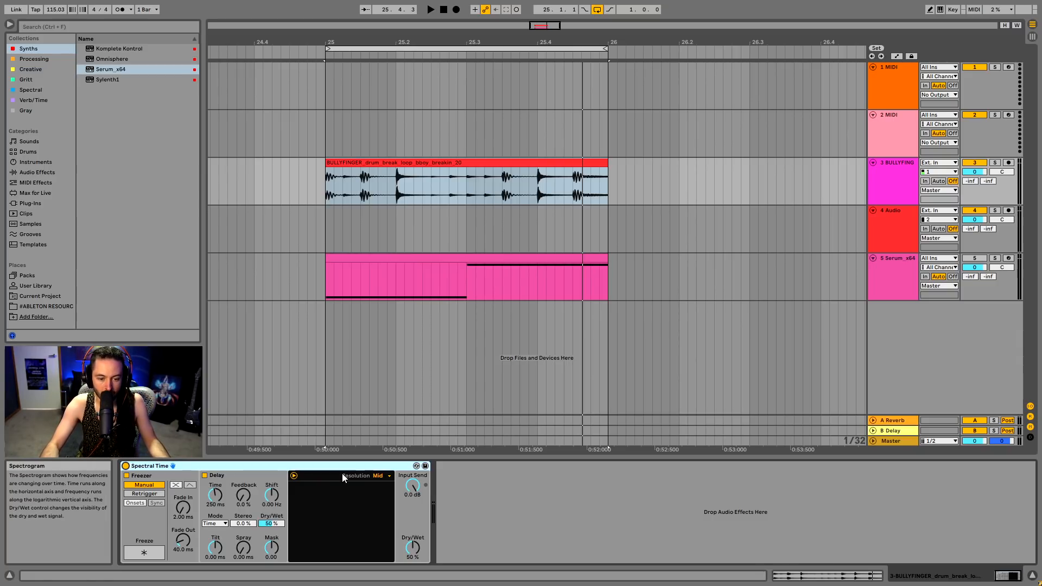
left_click(389, 476)
left_click(381, 508)
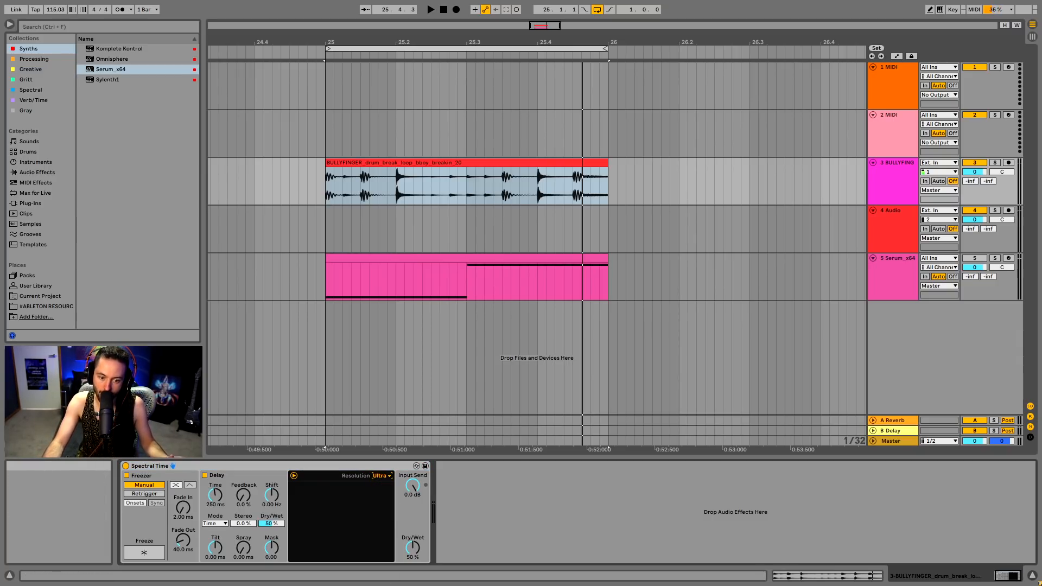
key("space")
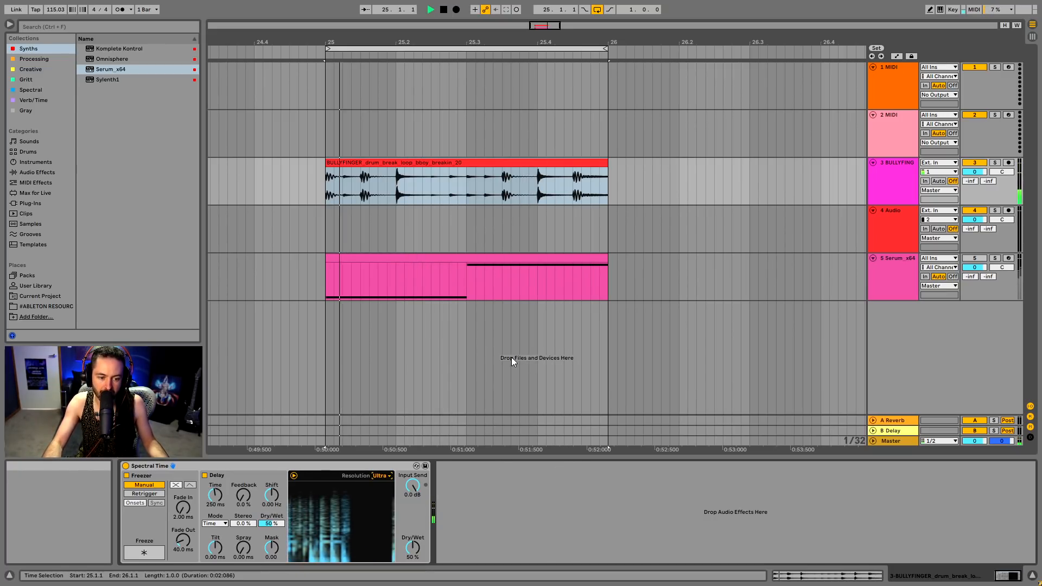
- Set Spectral Time's delay time to 17.7 ms, feedback to 3.2 % and mask to 1.00, and play the loop
left_click(217, 524)
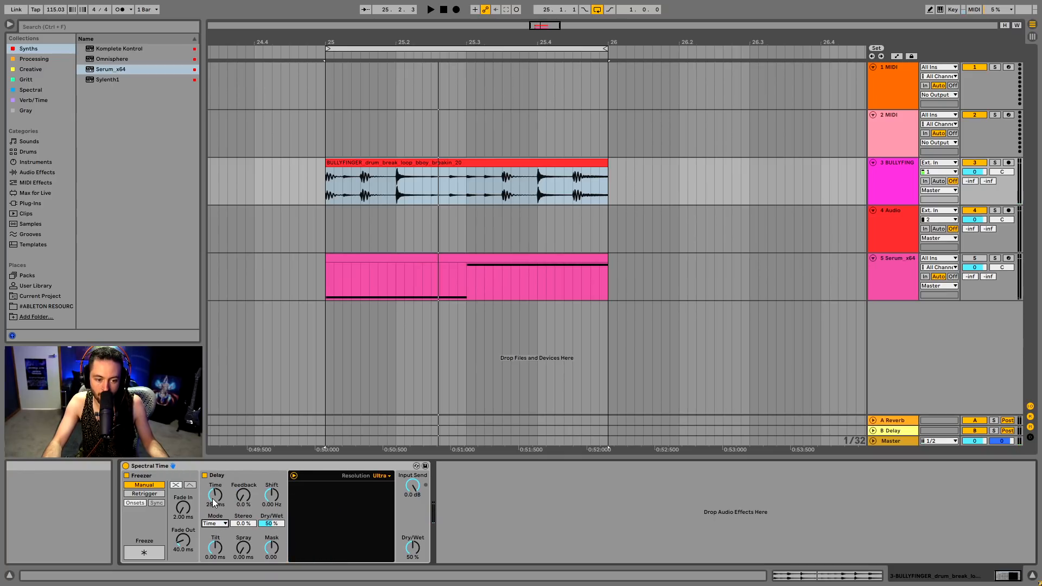
left_click_drag(216, 495, 271, 484)
right_click(272, 495)
left_click(293, 526)
left_click(271, 548)
left_click_drag(271, 548, 276, 551)
key("space")
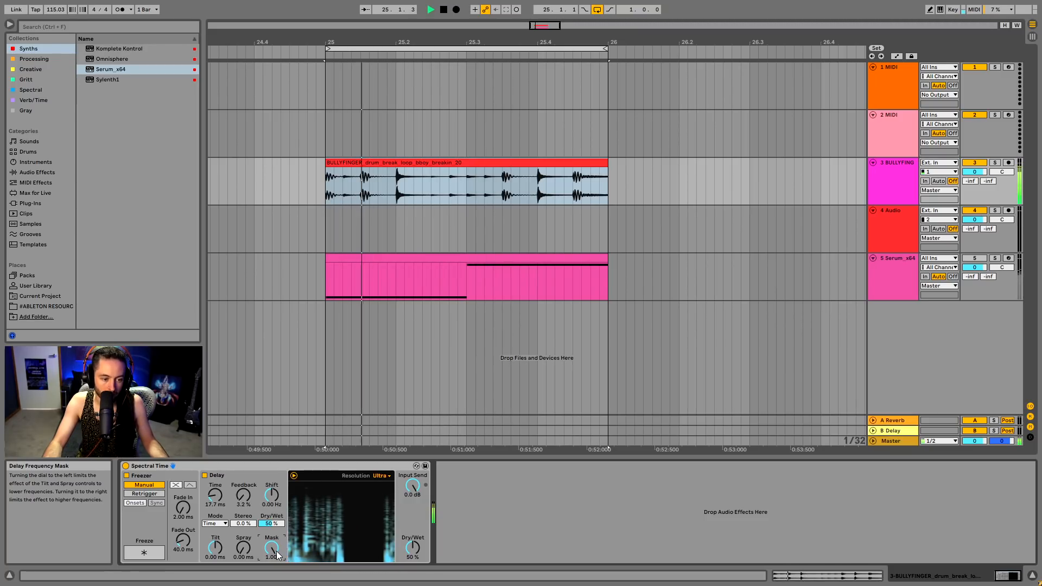
- Set the delay mask to -1.00 and spray to 103 ms, and sweep the tilt while listening
mouse_move(276, 552)
left_mouse_down()
mouse_move(276, 576)
mouse_move(243, 529)
mouse_move(215, 542)
mouse_move(216, 514)
left_mouse_up()
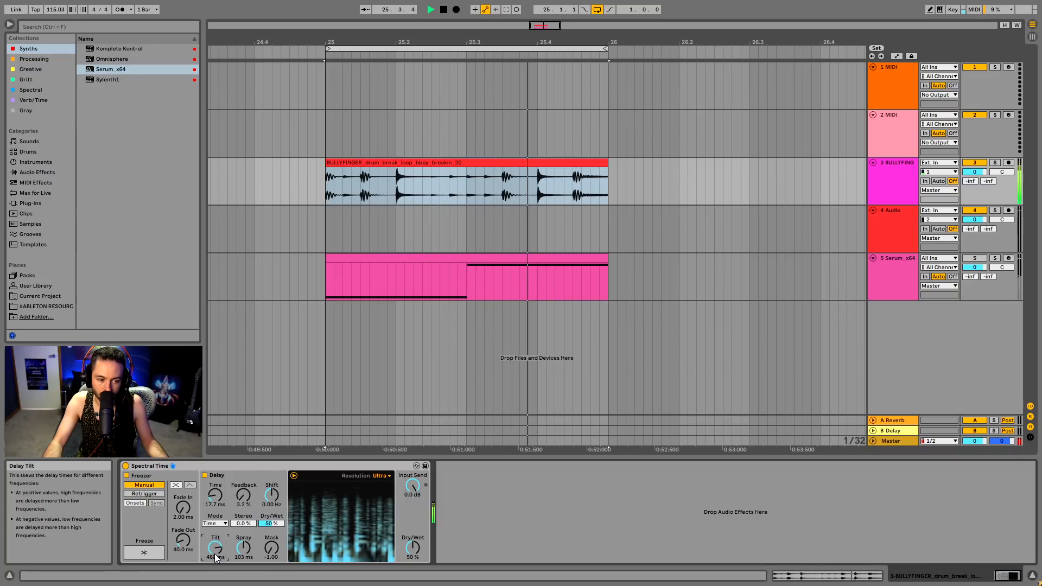
left_click_drag(217, 552, 217, 583)
key("space")
- Set the delay time to 130 ms, feedback to 32 % and tilt to 1.12 s
left_click_drag(217, 500, 243, 477)
left_click_drag(222, 552, 222, 510)
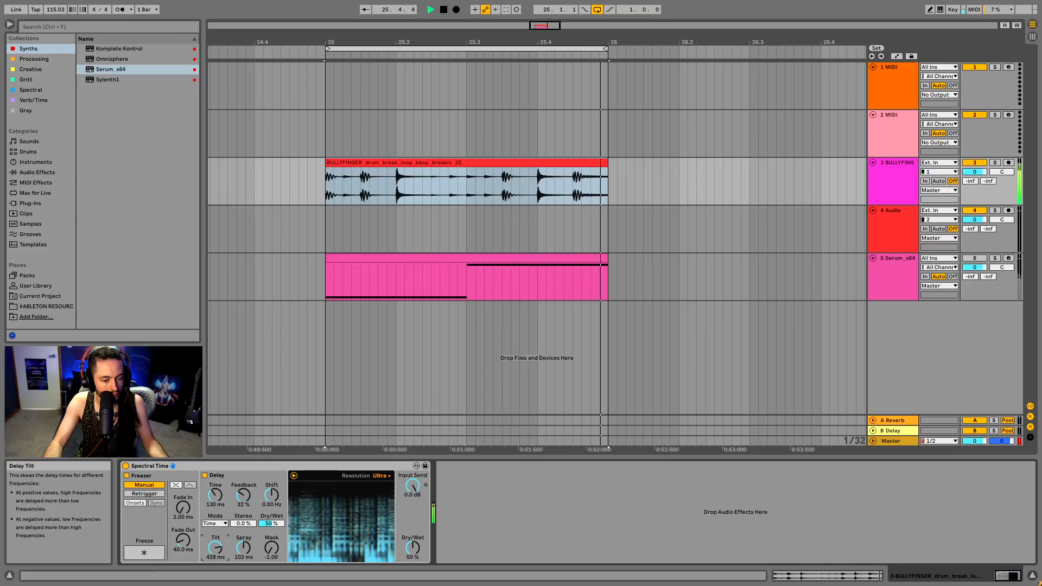
mouse_move(272, 548)
left_mouse_down()
mouse_move(271, 516)
mouse_move(272, 565)
left_mouse_up()
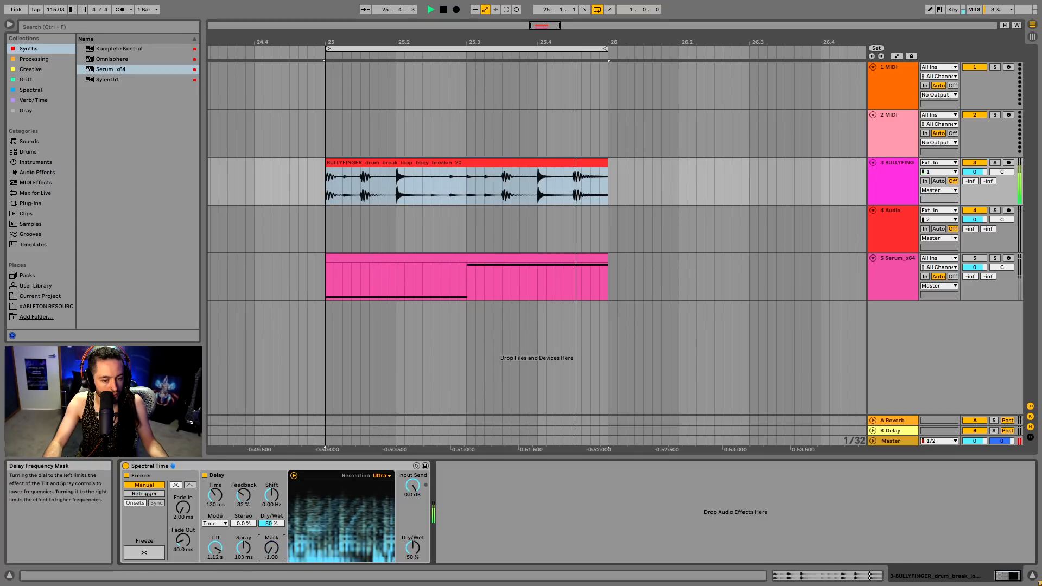
- Set the Freezer's fade in to 3.29 s and fade out to 3.78 s
left_click_drag(183, 508, 183, 483)
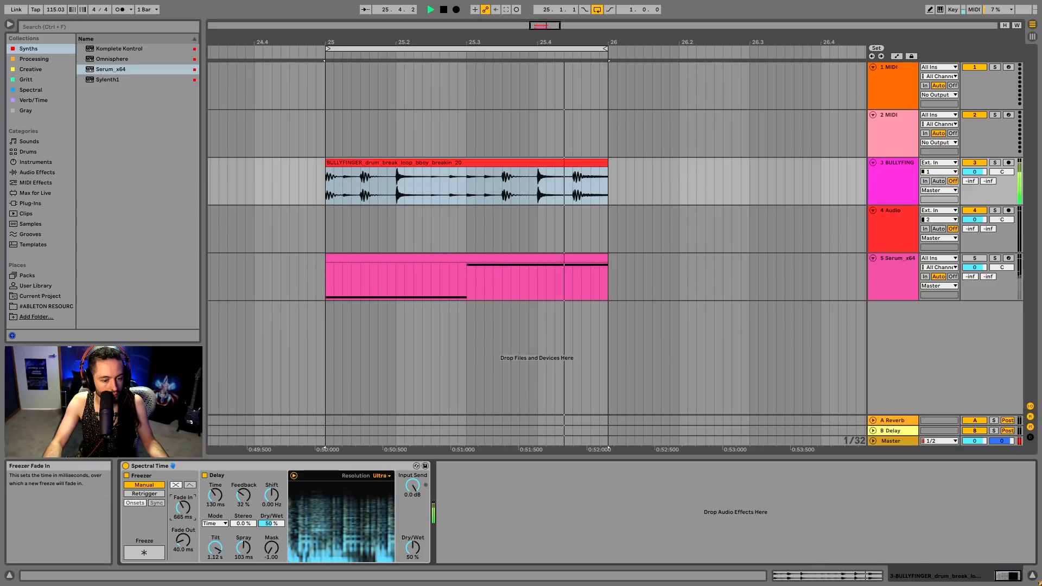
mouse_move(183, 541)
left_mouse_down()
mouse_move(183, 517)
mouse_move(183, 559)
left_mouse_up()
left_click_drag(183, 509, 183, 480)
left_click_drag(181, 551, 182, 521)
- Freeze and unfreeze the playing drum loop twice to audition the Freezer's fades
left_click(153, 557)
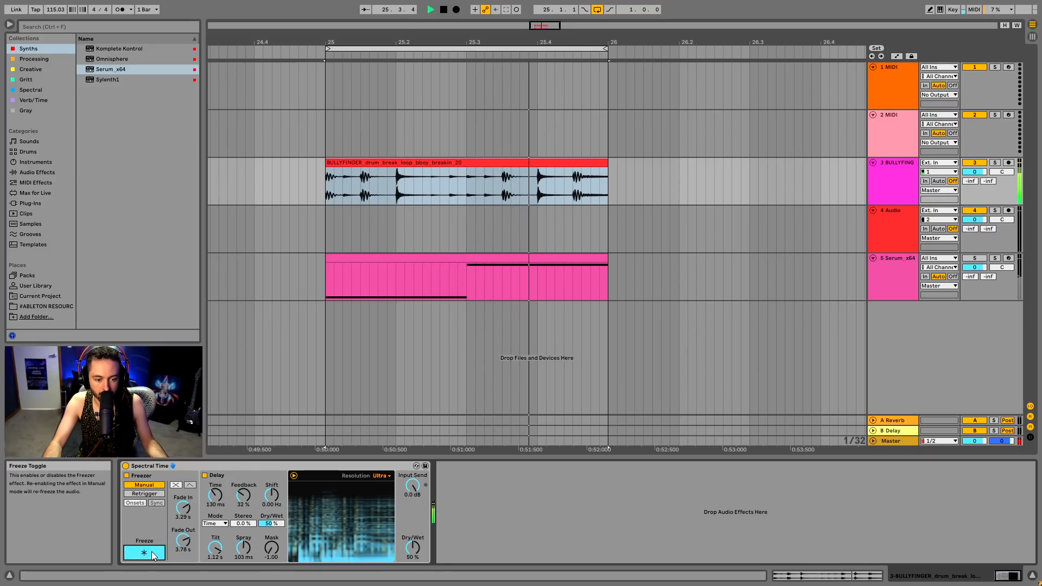
left_click(151, 552)
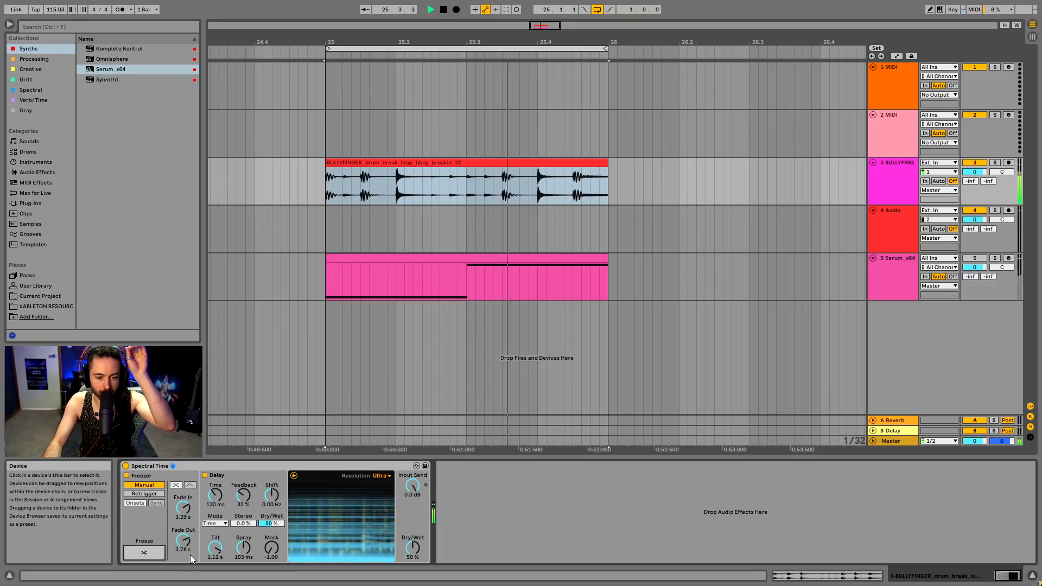
left_click(150, 552)
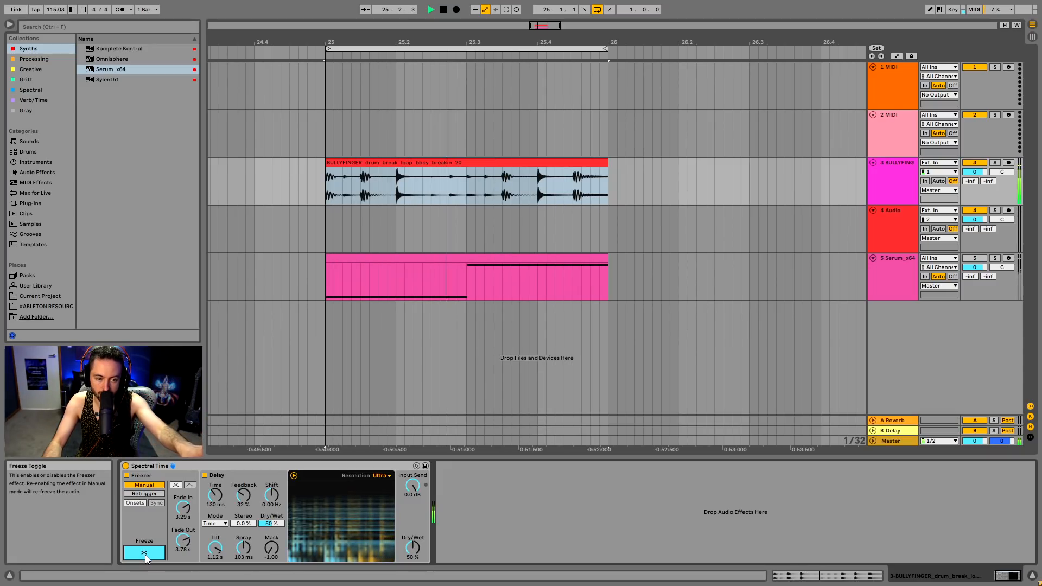
left_click(145, 555)
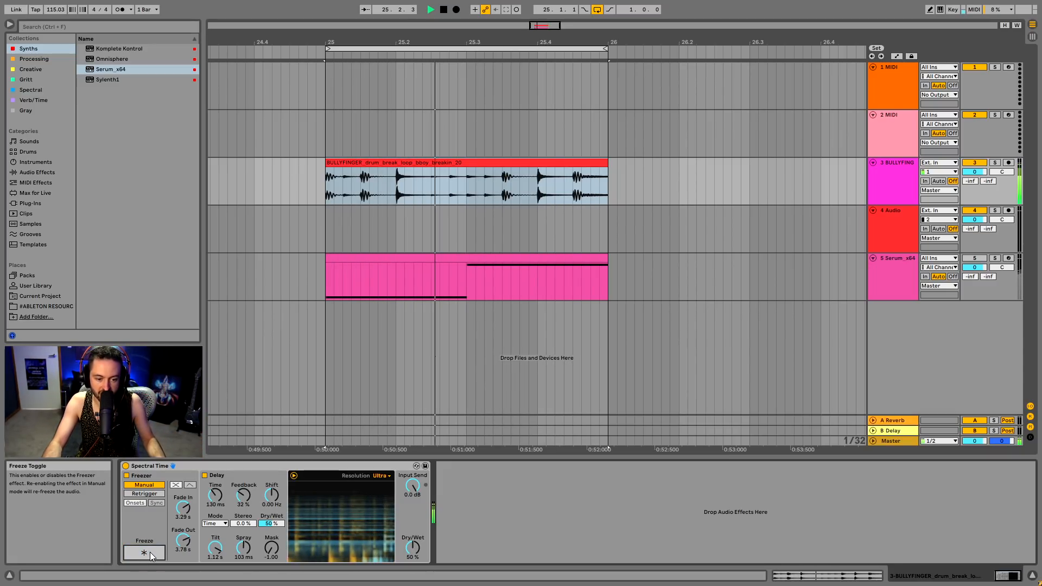
- Set the delay's dry/wet to 0 % and Spectral Time's overall dry/wet to 100 %, stop playback and select the device
left_click_drag(271, 524, 271, 554)
mouse_move(422, 538)
left_mouse_down()
mouse_move(422, 515)
mouse_move(423, 538)
left_mouse_up()
key("space")
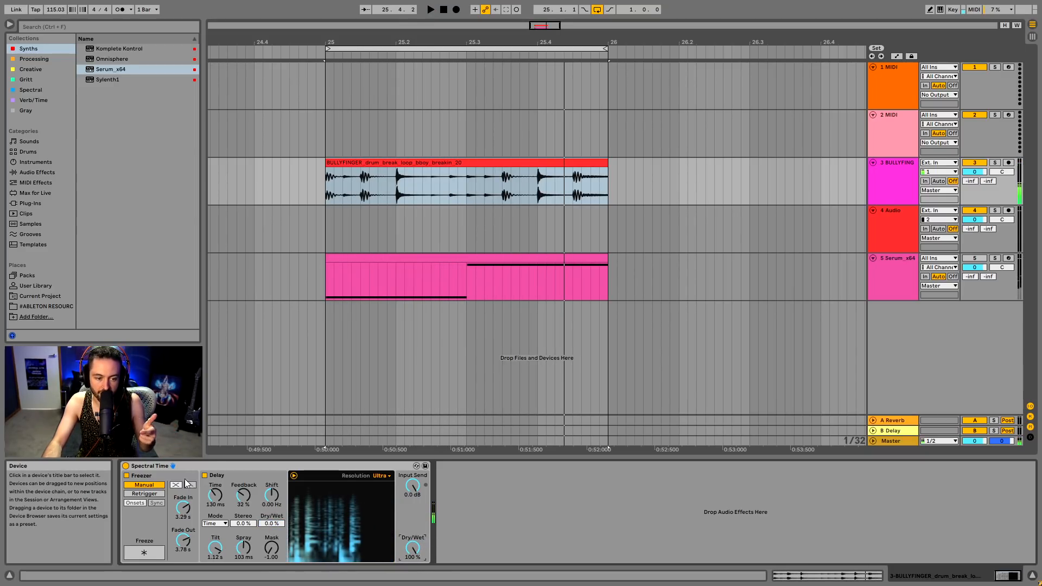
left_click(216, 464)
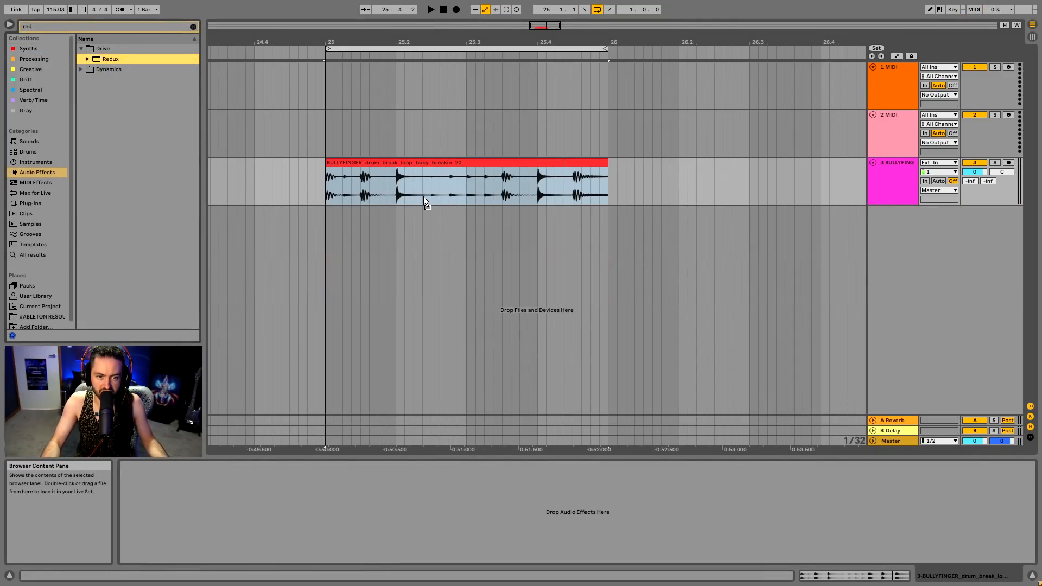
- Add Redux to the drum loop's track and lower its Rate to 1.98 kHz during playback
left_click_drag(424, 201, 425, 202)
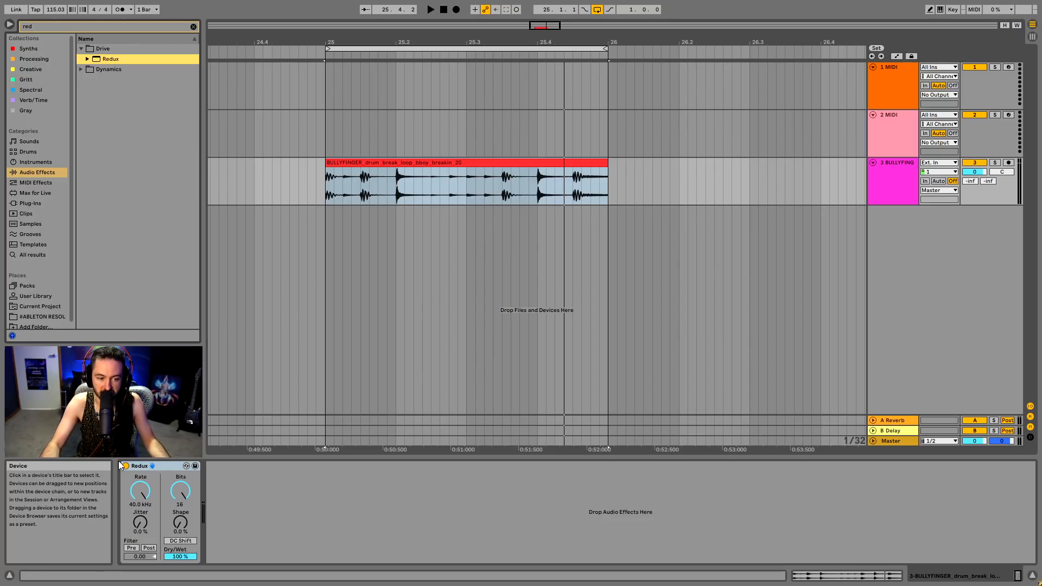
key("space")
left_click_drag(144, 493, 143, 502)
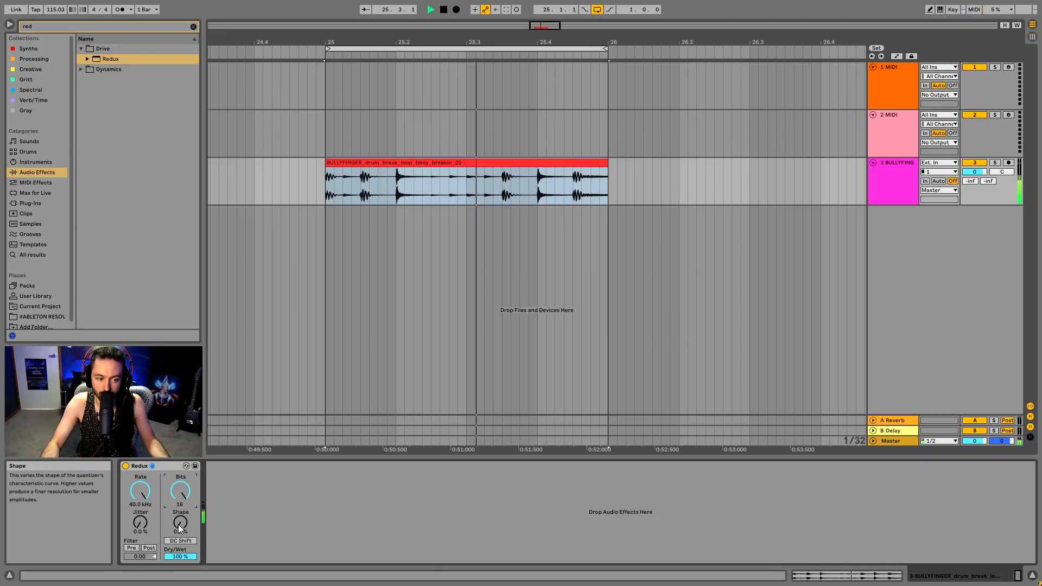
mouse_move(181, 522)
left_mouse_down()
mouse_move(181, 513)
mouse_move(180, 538)
left_mouse_up()
left_click_drag(140, 491, 181, 544)
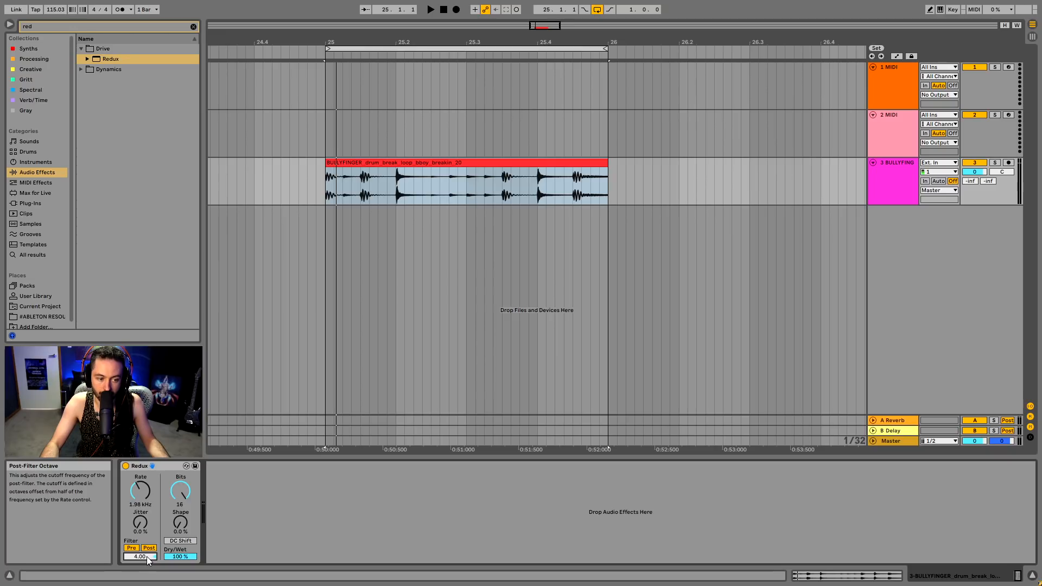
- Reset Redux's post-filter octave to its default, set Rate to 3.39 kHz and Dry/Wet to 63 %, and stop playback
right_click(147, 556)
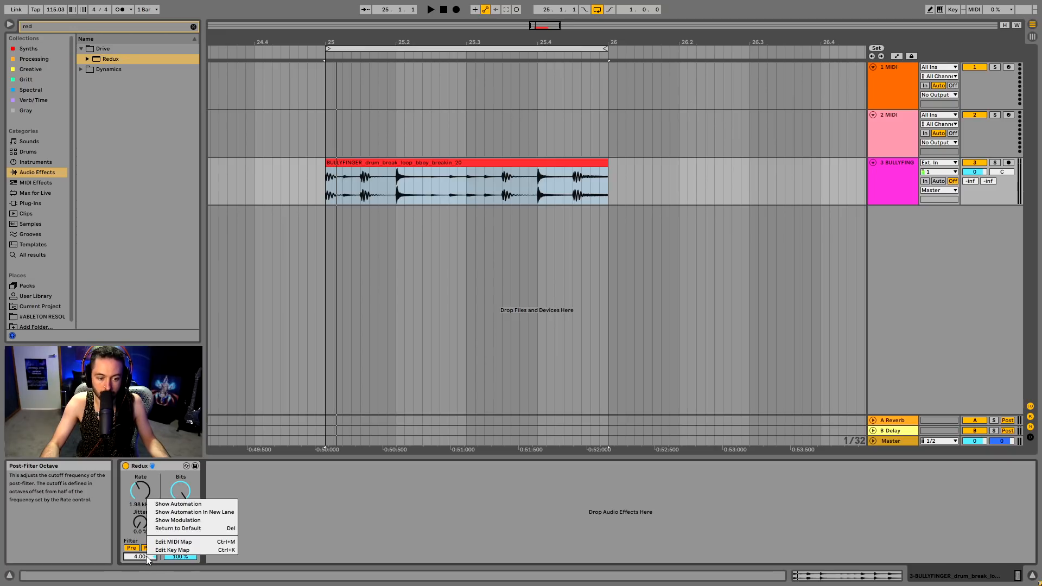
left_click(182, 529)
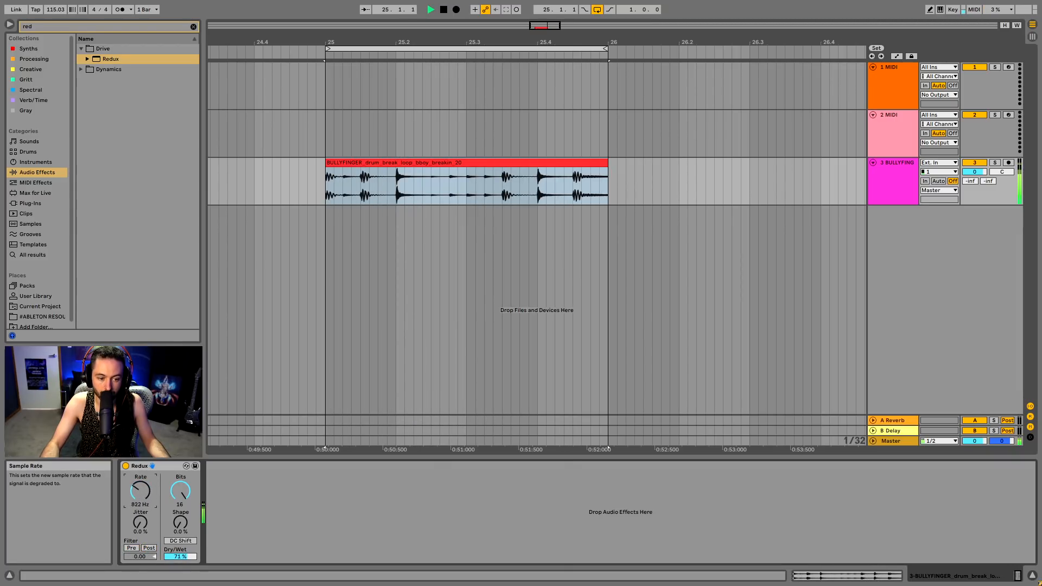
left_click_drag(140, 491, 140, 487)
left_click_drag(178, 556, 178, 562)
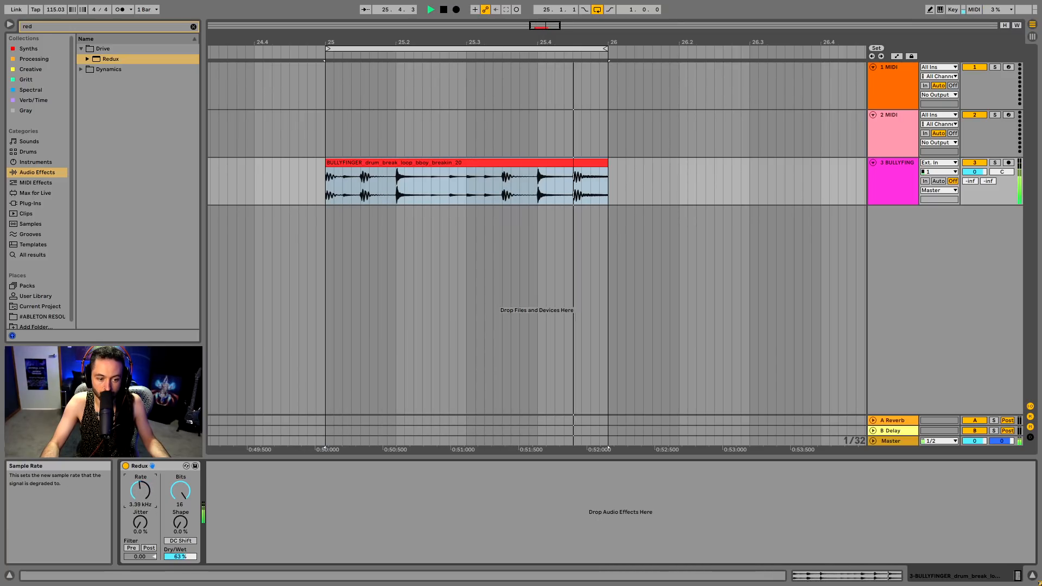
key("space")
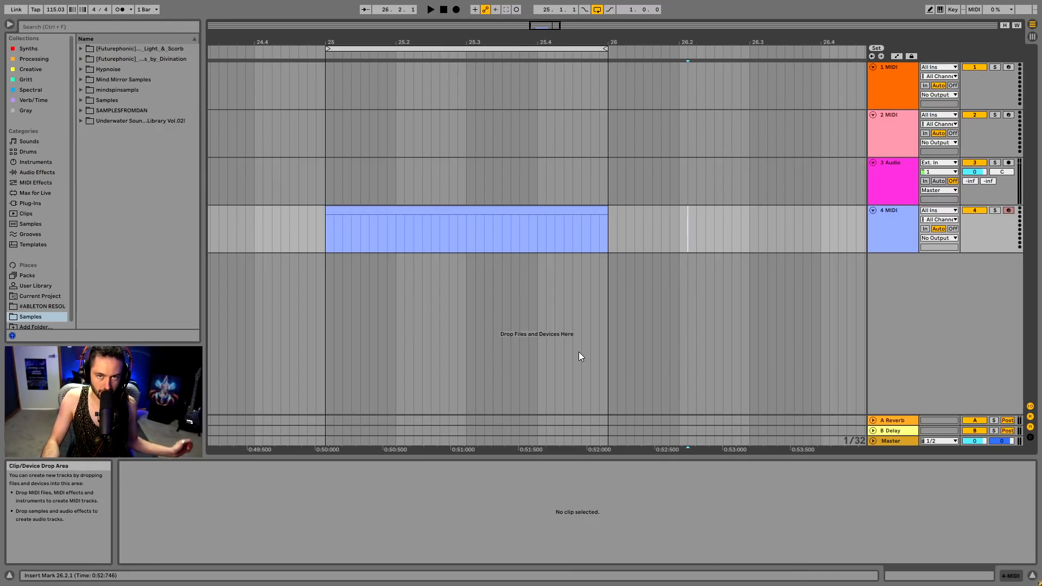
- Open the one-bar MIDI clip on track 4 in an enlarged note editor and limit its rows to the C Major scale
key("ctrl+shift+m")
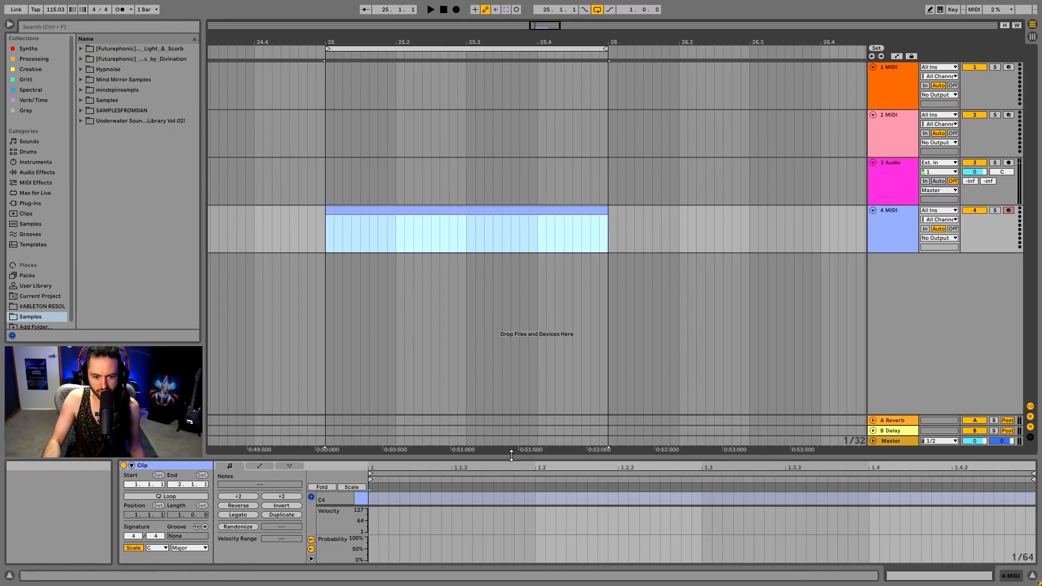
left_click_drag(515, 463, 514, 158)
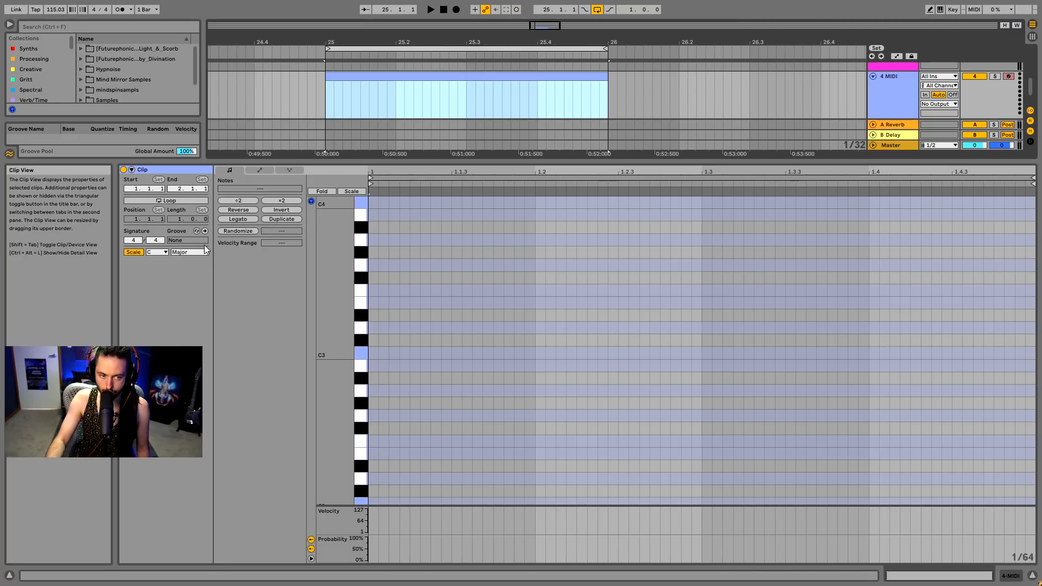
left_click(135, 253)
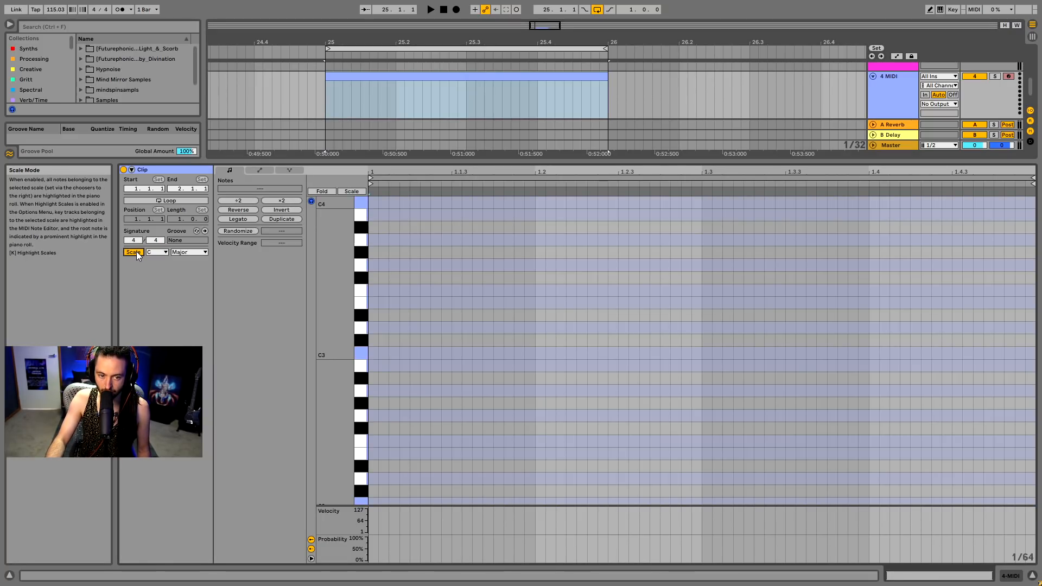
left_click(135, 252)
left_click(137, 251)
left_click(157, 251)
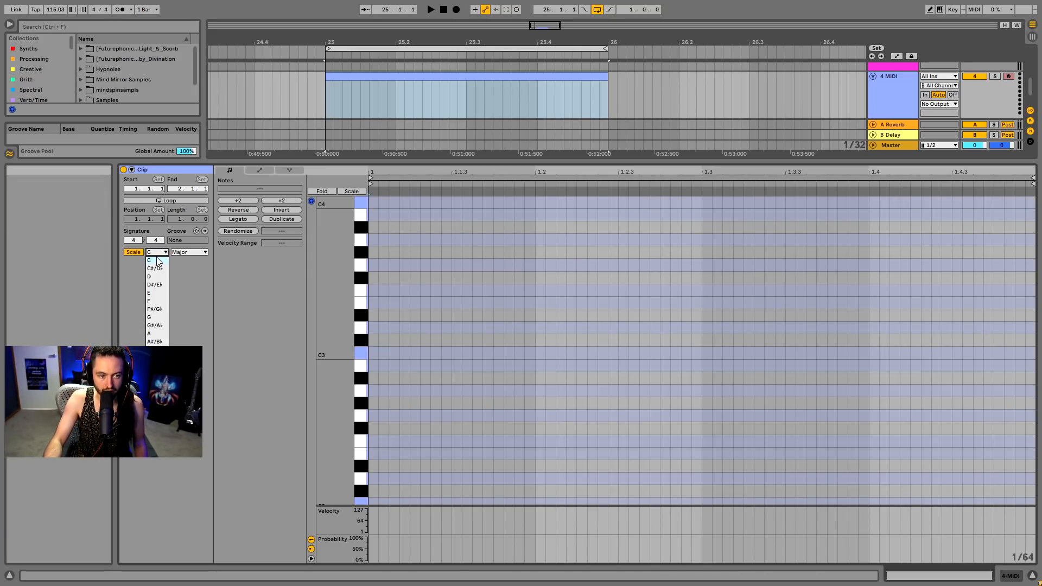
left_click(158, 261)
left_click(190, 252)
left_click(184, 261)
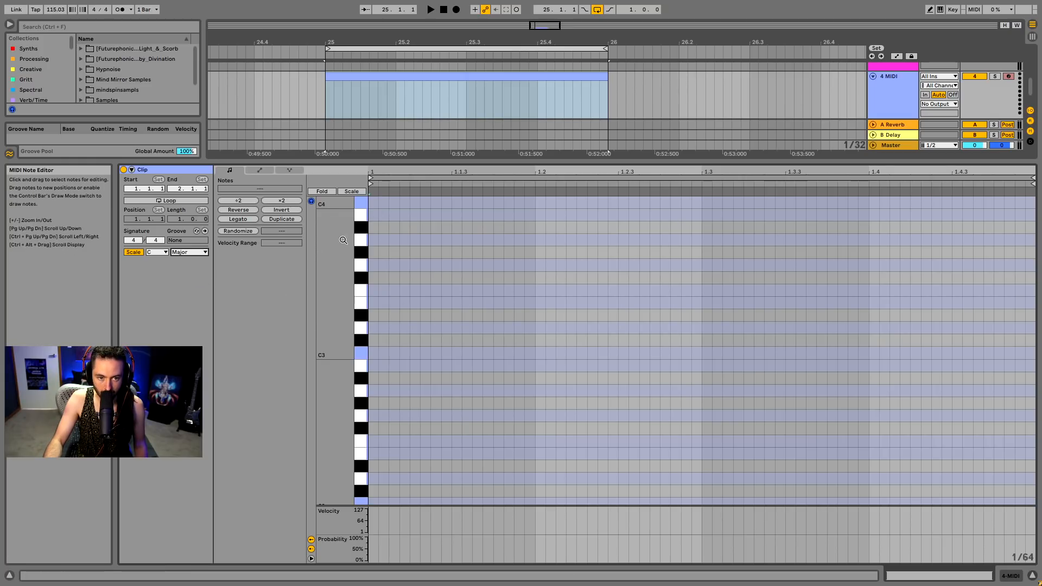
left_click(351, 192)
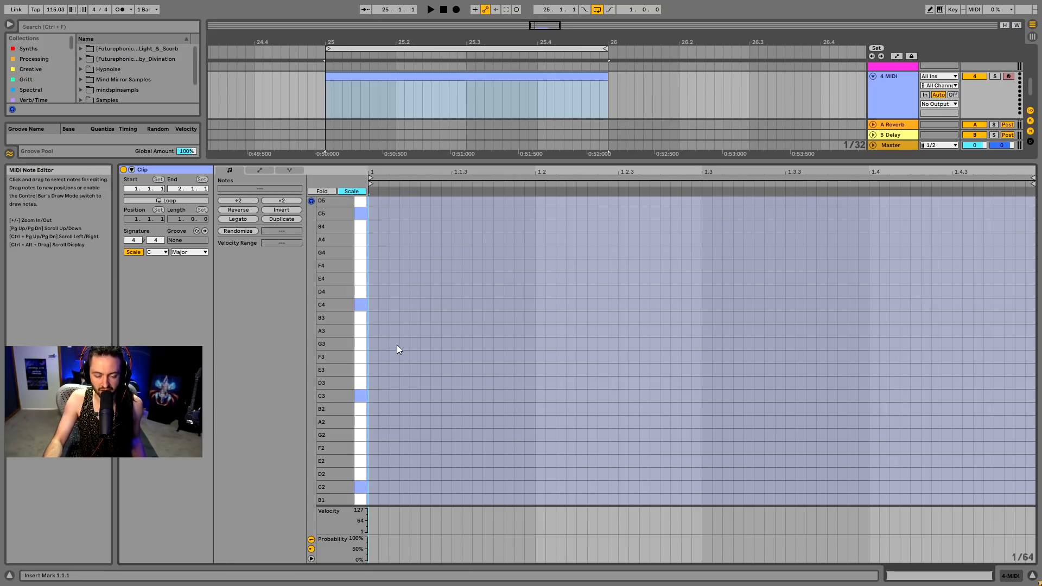
double_click(373, 395)
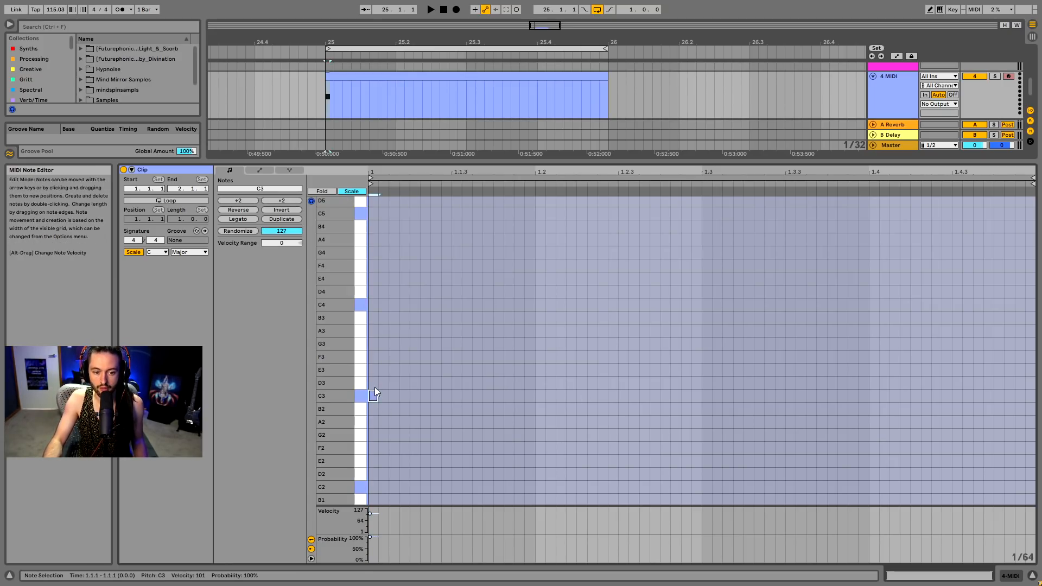
double_click(385, 383)
double_click(394, 370)
double_click(404, 356)
double_click(415, 344)
double_click(426, 330)
double_click(436, 318)
double_click(447, 304)
left_click_drag(483, 429, 369, 283)
key("Delete")
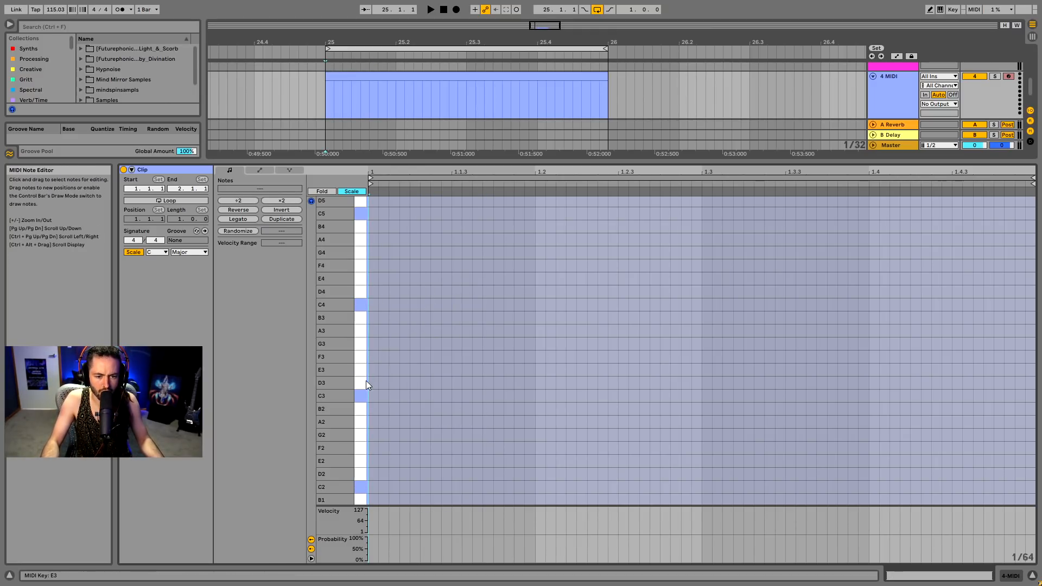
- Enter eight consecutive 1/64 notes ascending the C Major scale from C3 to C4, starting at the clip's beginning
double_click(374, 395)
double_click(382, 382)
double_click(393, 370)
double_click(405, 357)
double_click(416, 344)
double_click(426, 331)
double_click(436, 317)
double_click(447, 305)
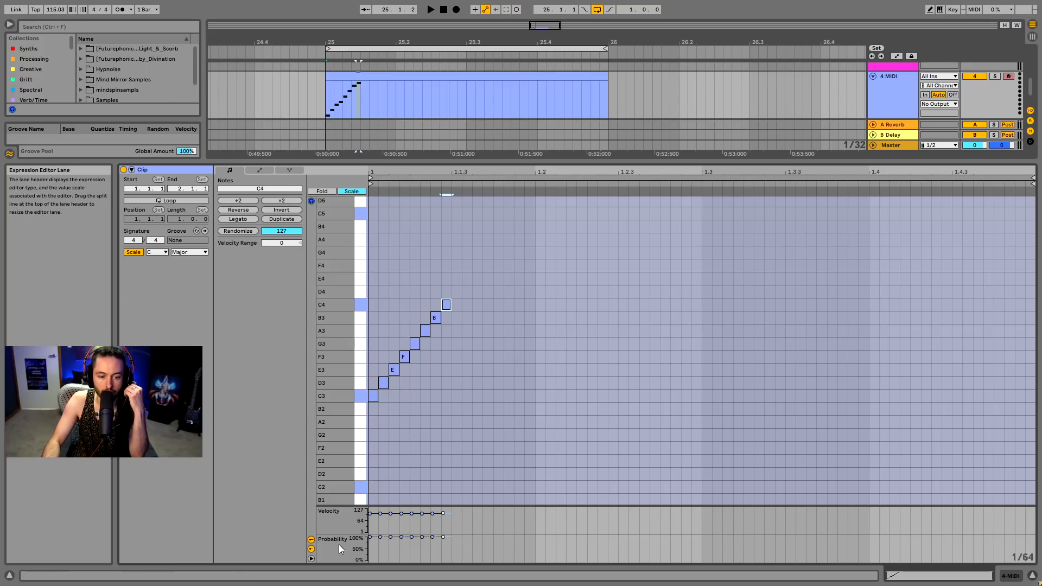
- Randomize the probabilities and the velocities of the eight scale notes
left_click(398, 552)
left_click(418, 549)
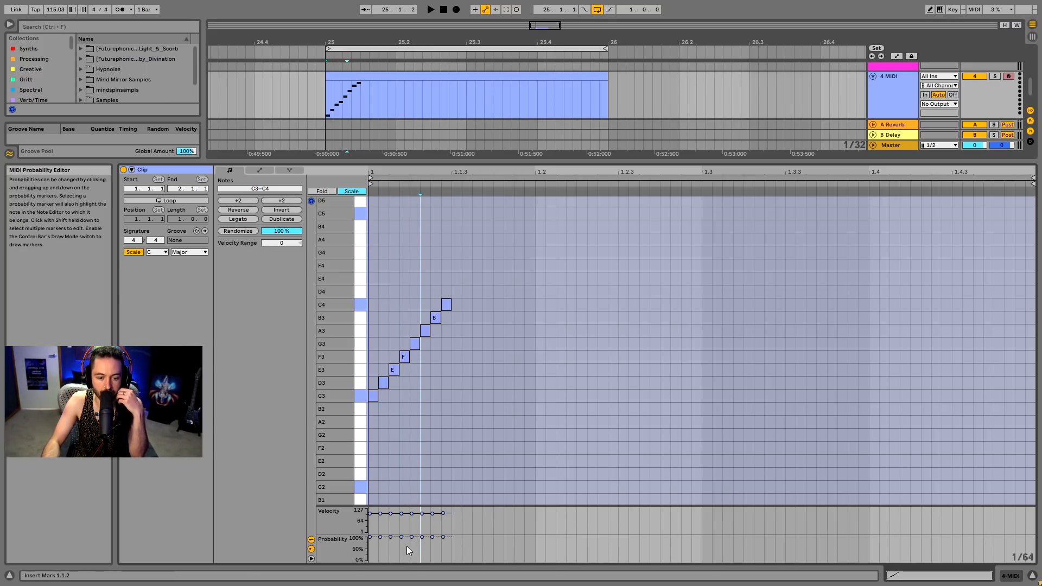
left_click(240, 231)
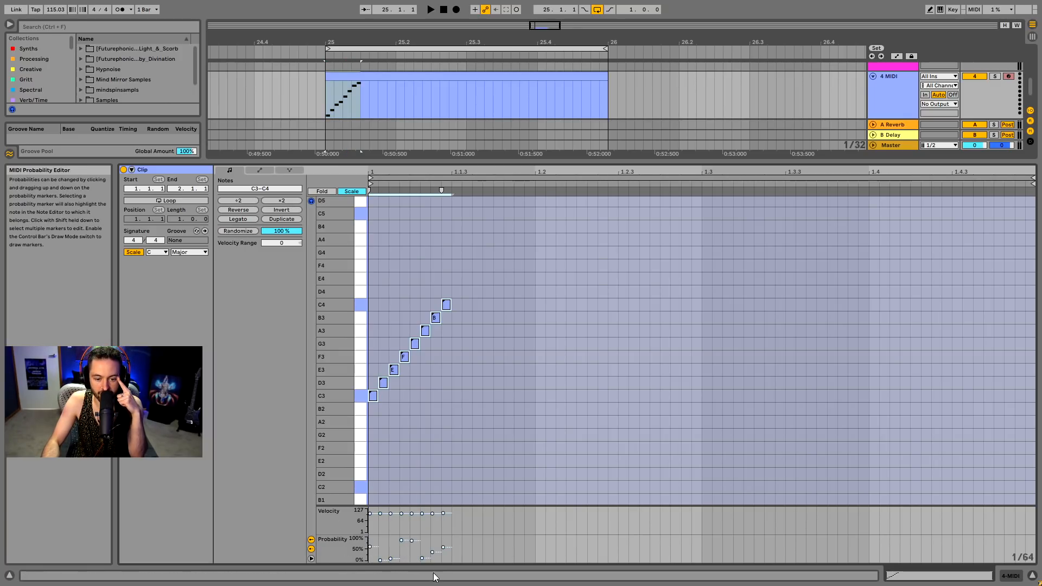
left_click(406, 524)
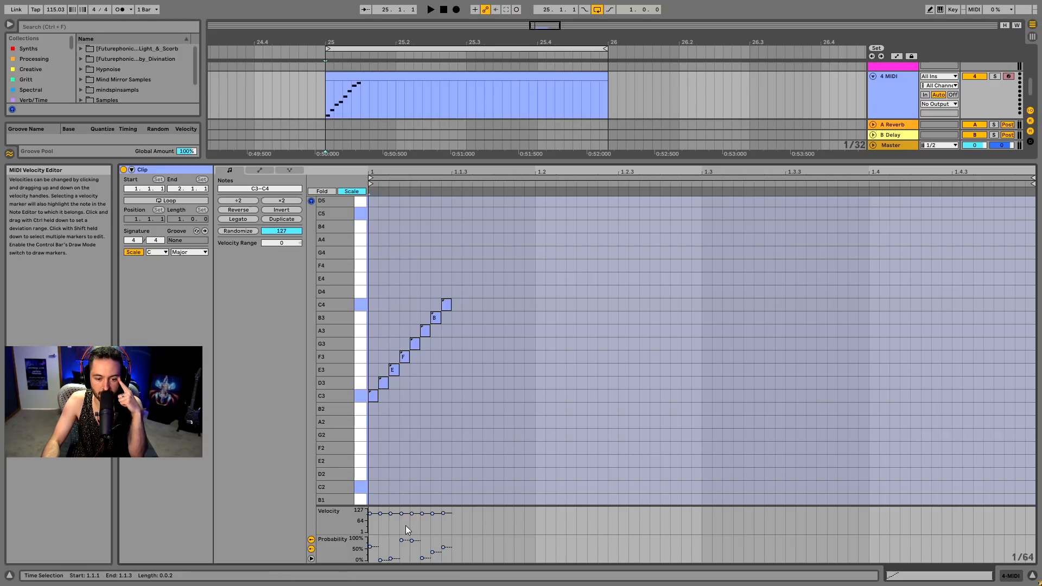
left_click(245, 232)
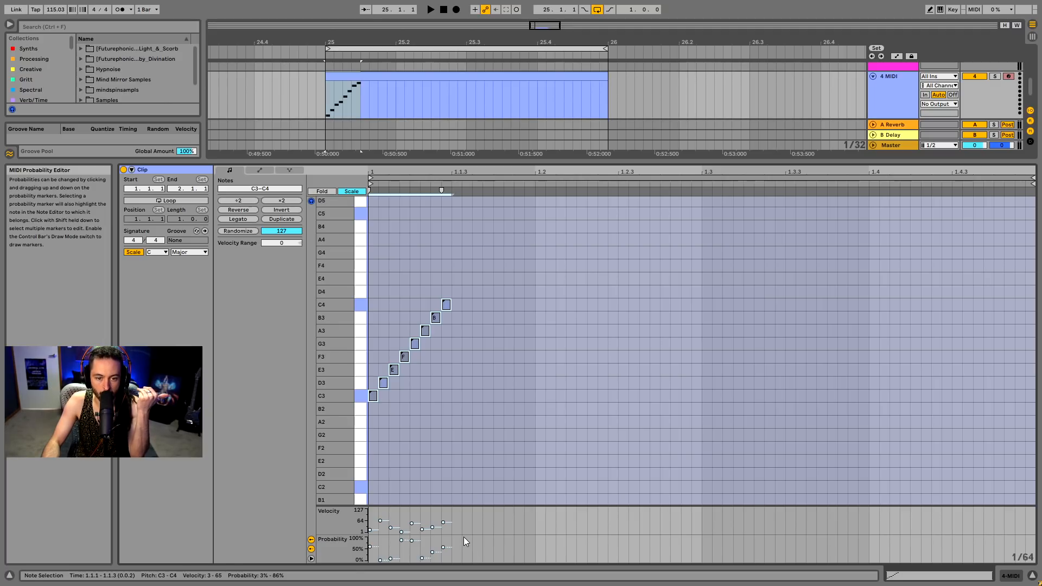
- Trim the MIDI clip to the end of its scale notes and duplicate it to fill a one-beat loop
left_click_drag(607, 76, 365, 76)
left_click_drag(607, 48, 394, 48)
left_click(350, 76)
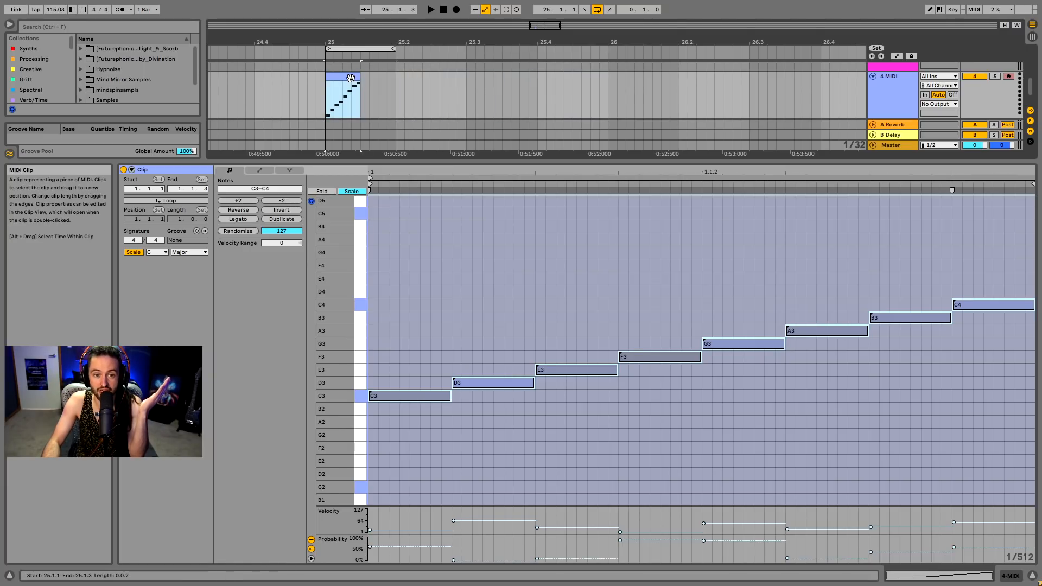
key("ctrl+d")
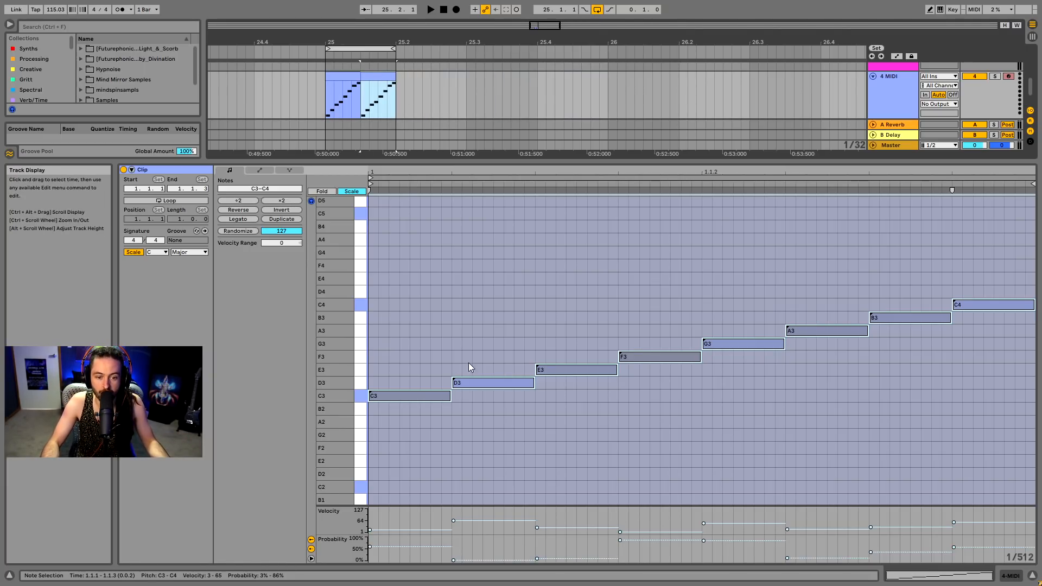
- Load Serum_x64 from the Synths collection onto track 4, close its window and audition the pattern
left_click(30, 48)
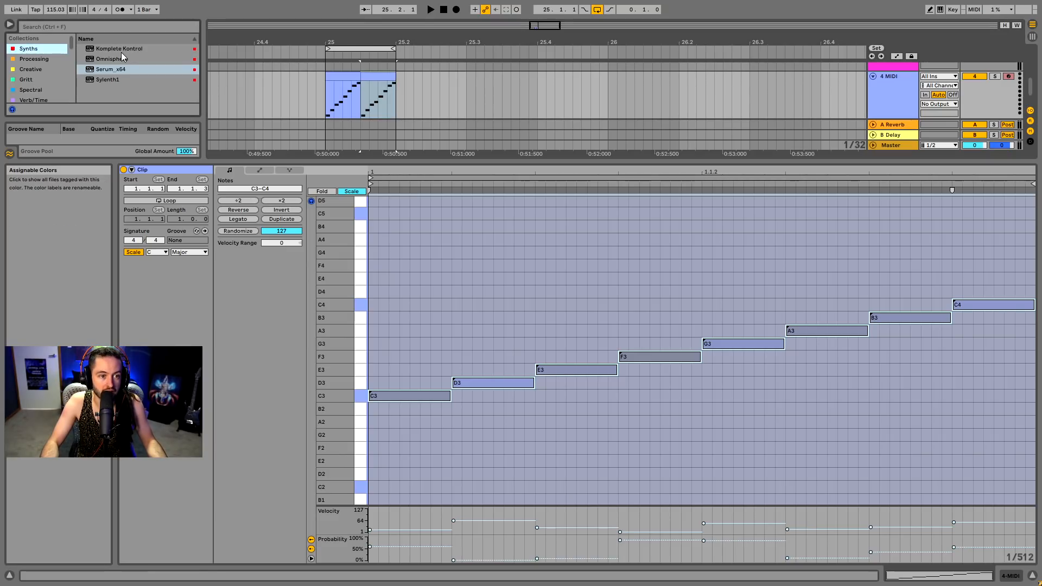
left_click_drag(110, 69, 368, 100)
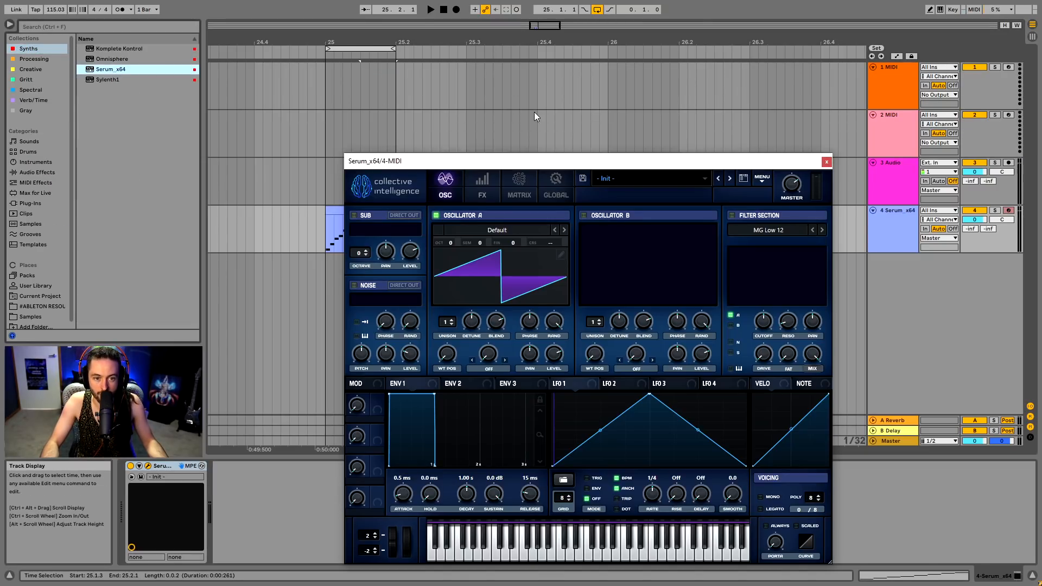
left_click(826, 162)
key("space")
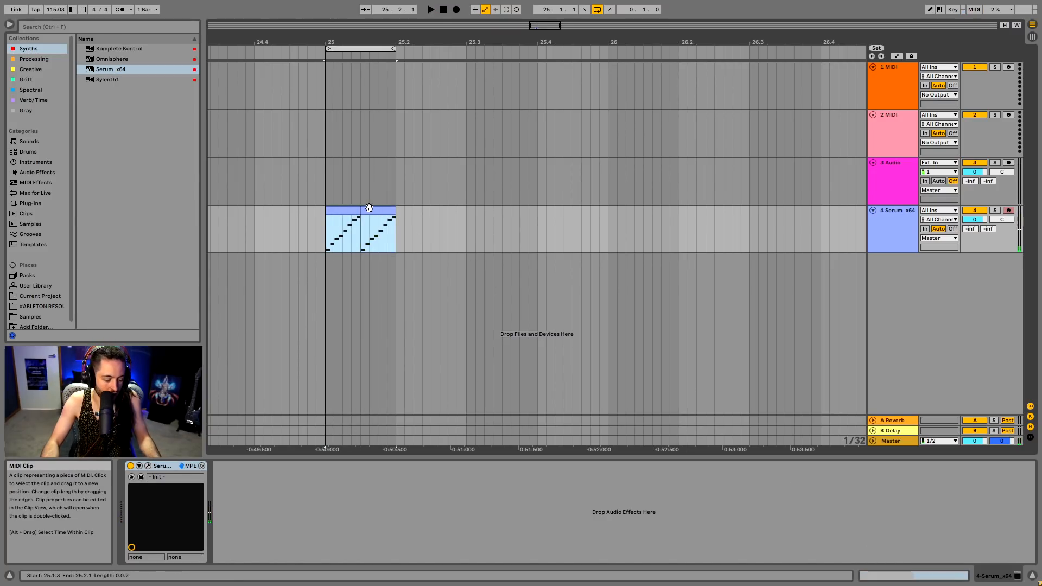
- Stretch the clip's notes to half tempo twice, listening to the pattern in between
key("shift+Tab")
left_click(284, 201)
key("space")
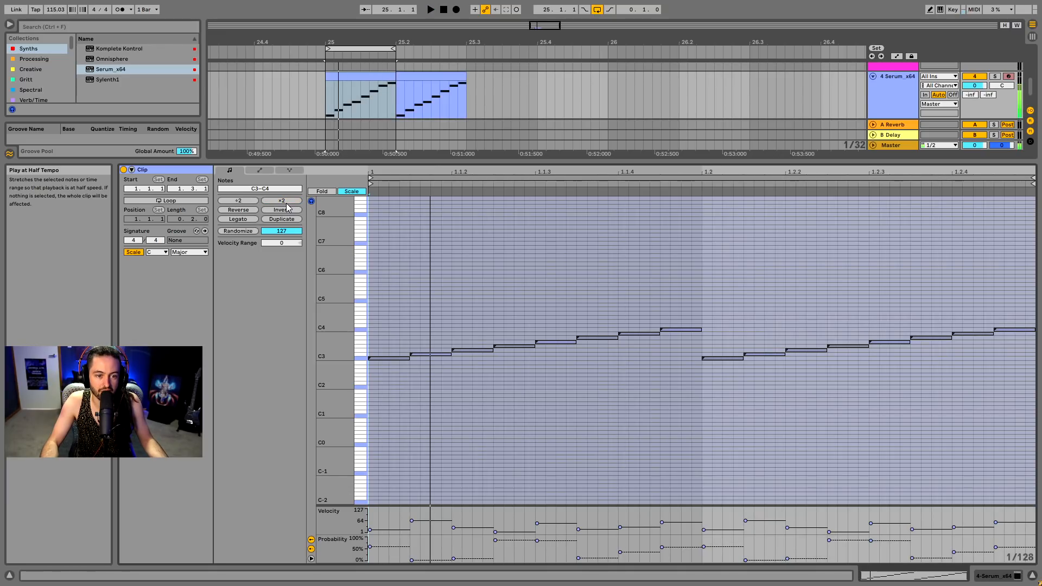
left_click(283, 201)
key("space")
- Extend the arrangement loop to the full bar from 25 to 26 and play the stretched clip
left_click_drag(394, 49, 610, 62)
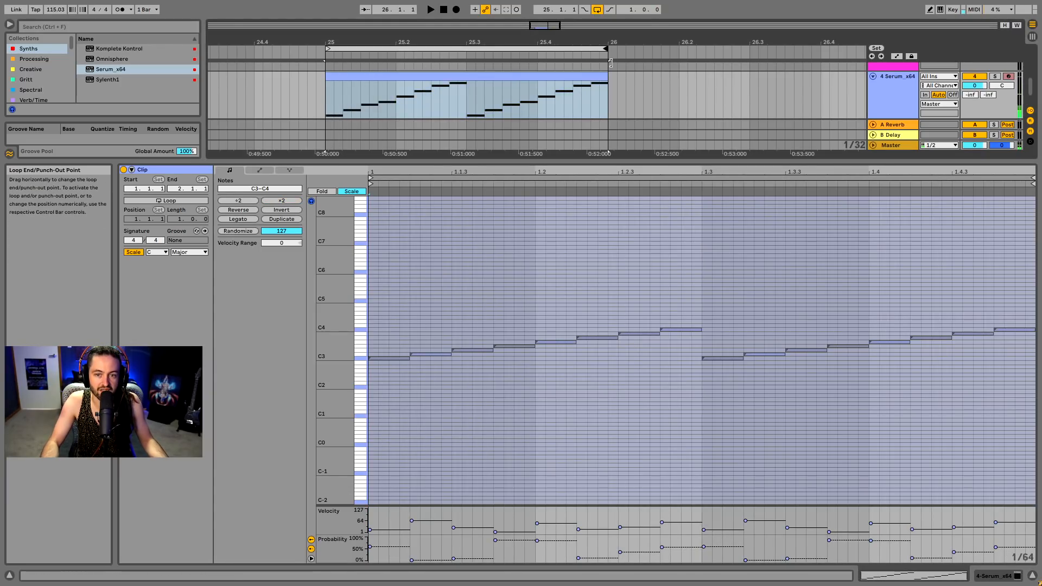
left_click(589, 76)
key("space")
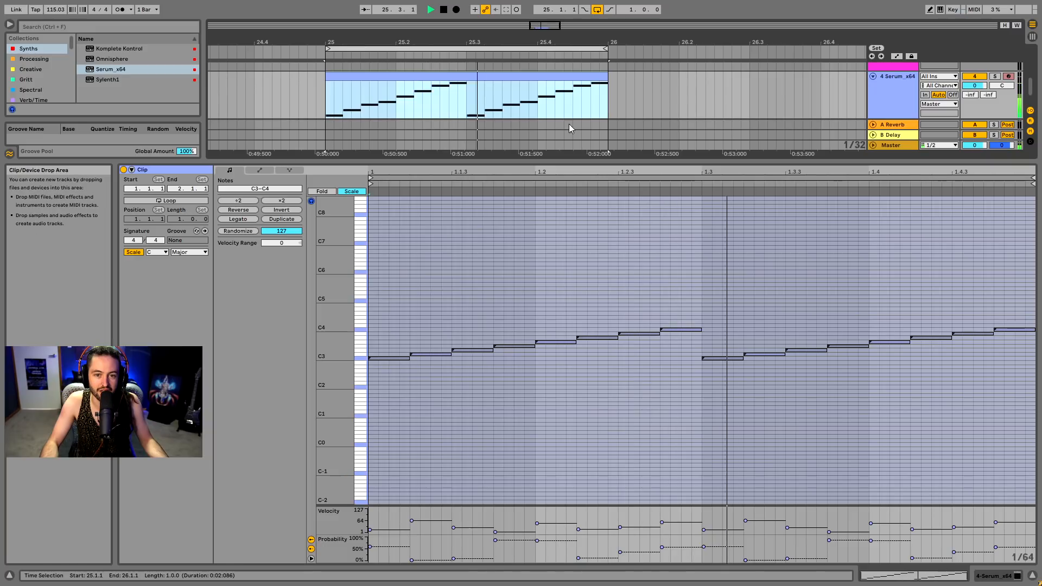
scroll(576, 131, "down", 2)
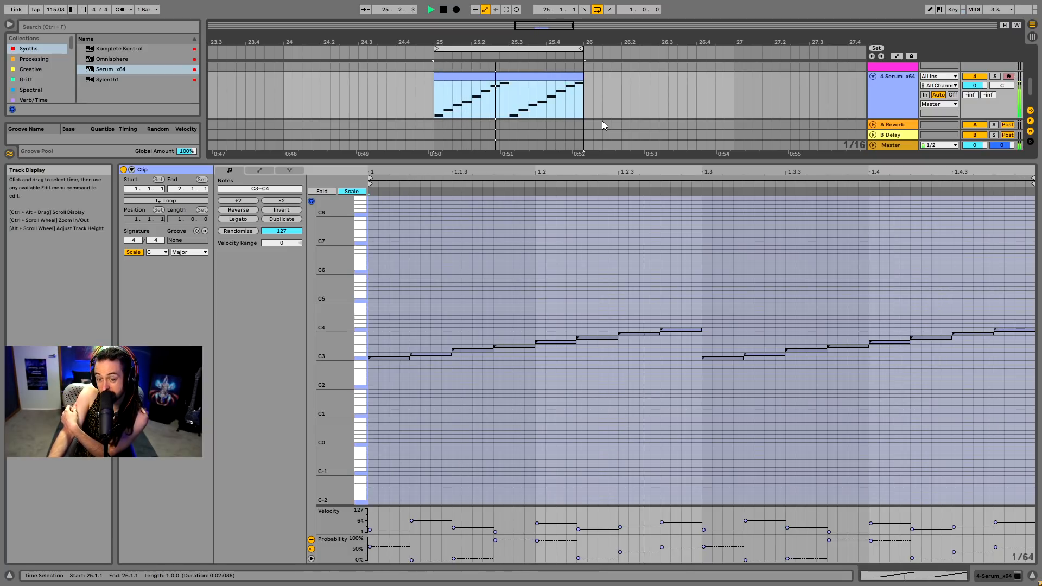
- Open Serum's modulation matrix and route Velo to the global Amp destination in the first slot
left_click(998, 575)
left_click(148, 466)
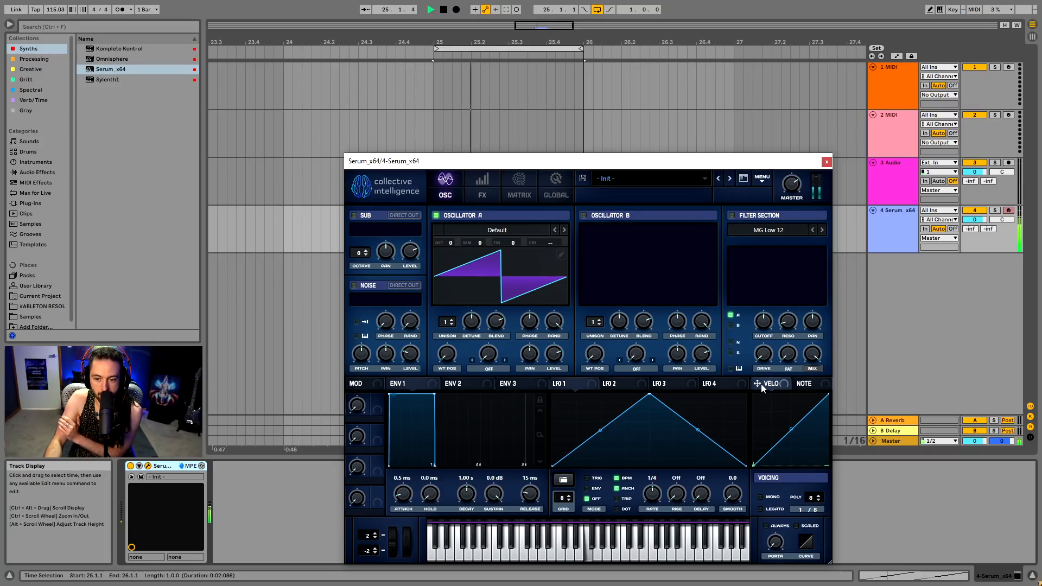
left_click(519, 187)
left_click(373, 268)
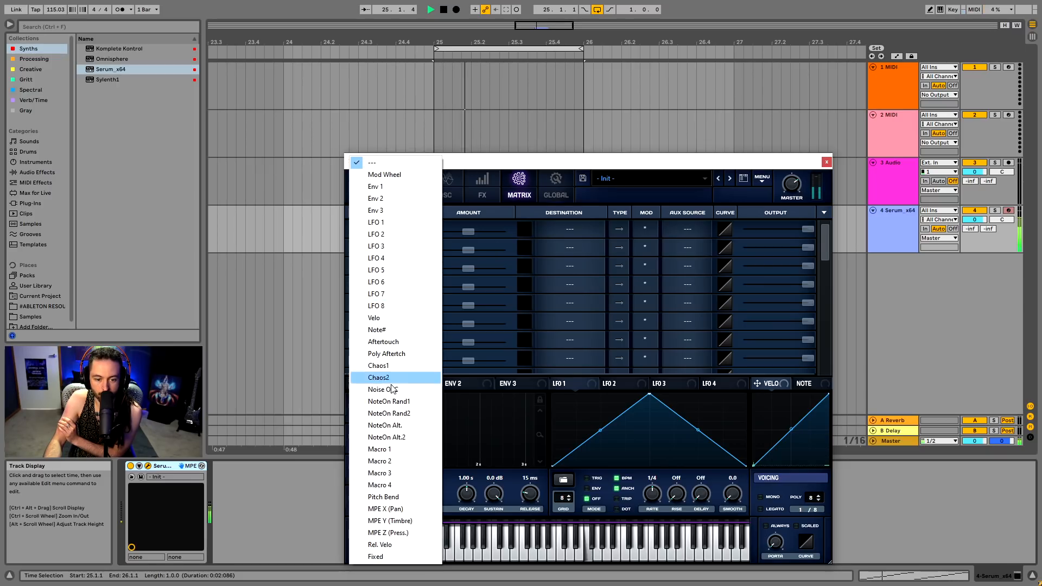
left_click(386, 318)
left_click(539, 232)
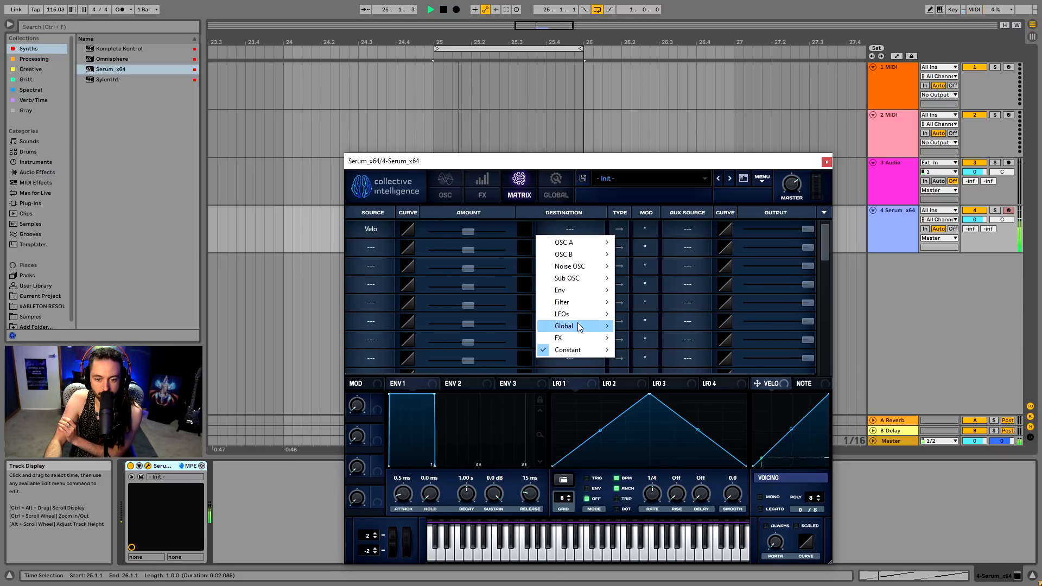
mouse_move(578, 327)
left_click(644, 337)
- Raise the Velo-to-Amp amount to its maximum, set Serum's master volume to 40 % and close its window
left_click_drag(474, 232, 658, 279)
left_click_drag(791, 202, 796, 225)
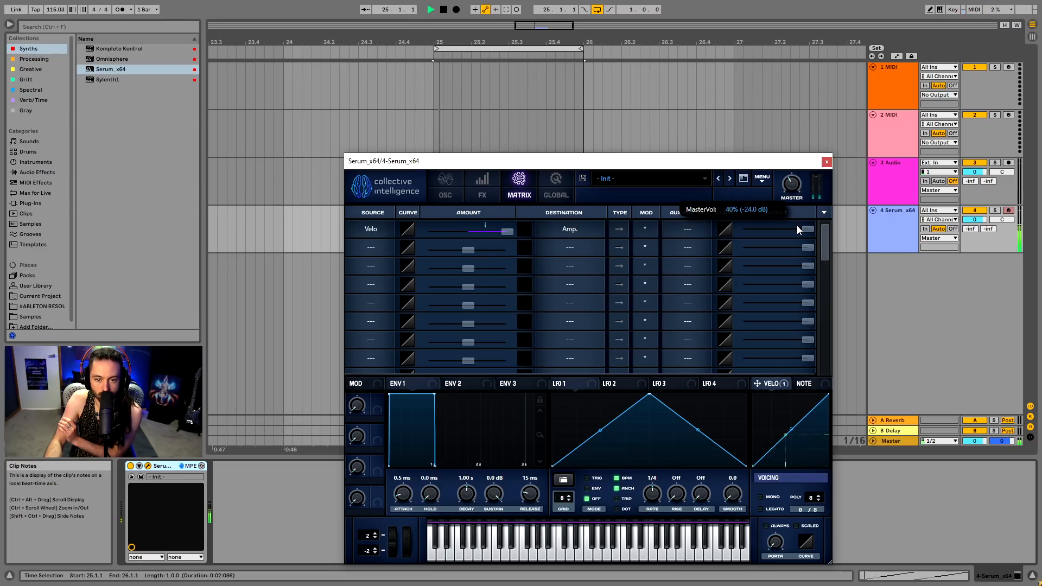
left_click(826, 162)
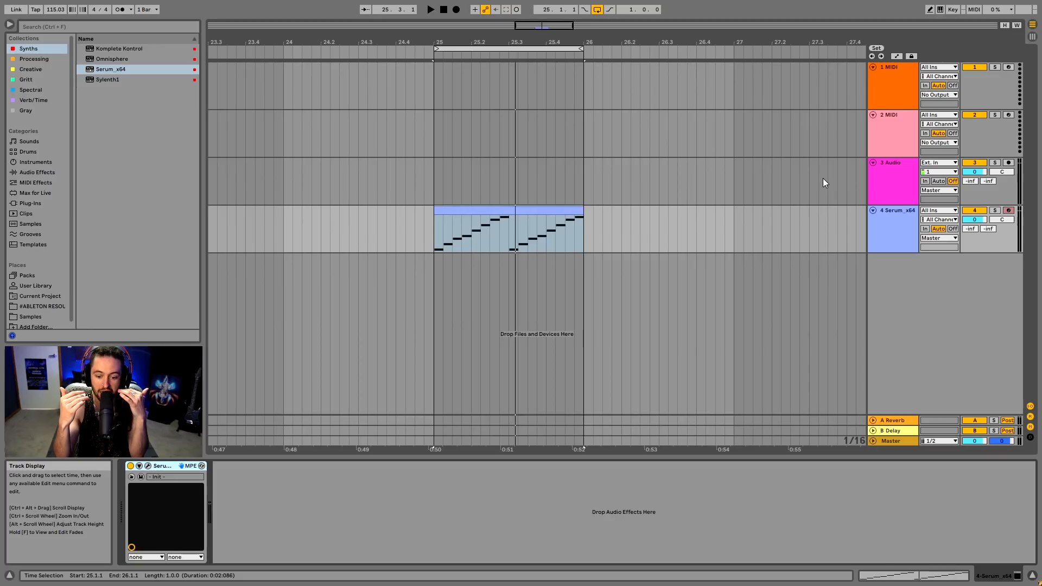
- Open the Serum clip's notes and move its second note up to C4 and its third note down to C3
double_click(545, 210)
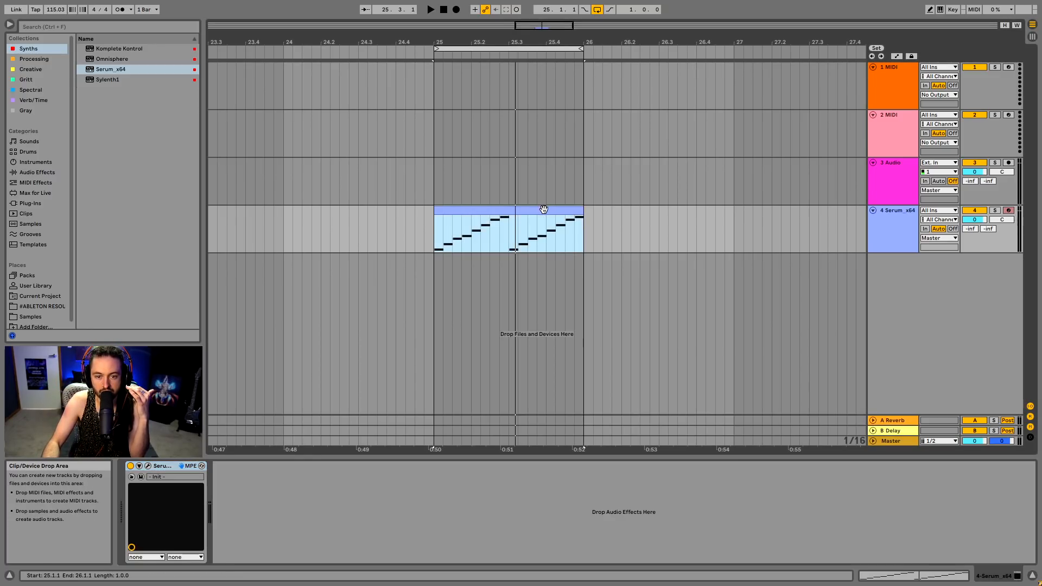
left_click(456, 401)
left_click(464, 86)
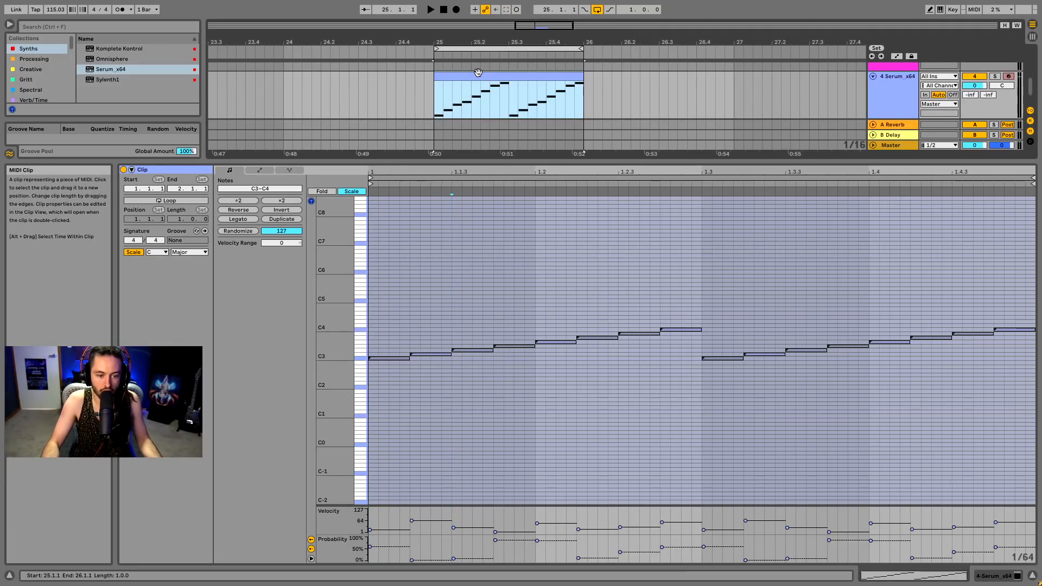
left_click(426, 384)
key("Up")
key("Up")
key("Up")
key("Up")
key("Up")
key("Up")
left_click(476, 371)
key("Down")
key("Down")
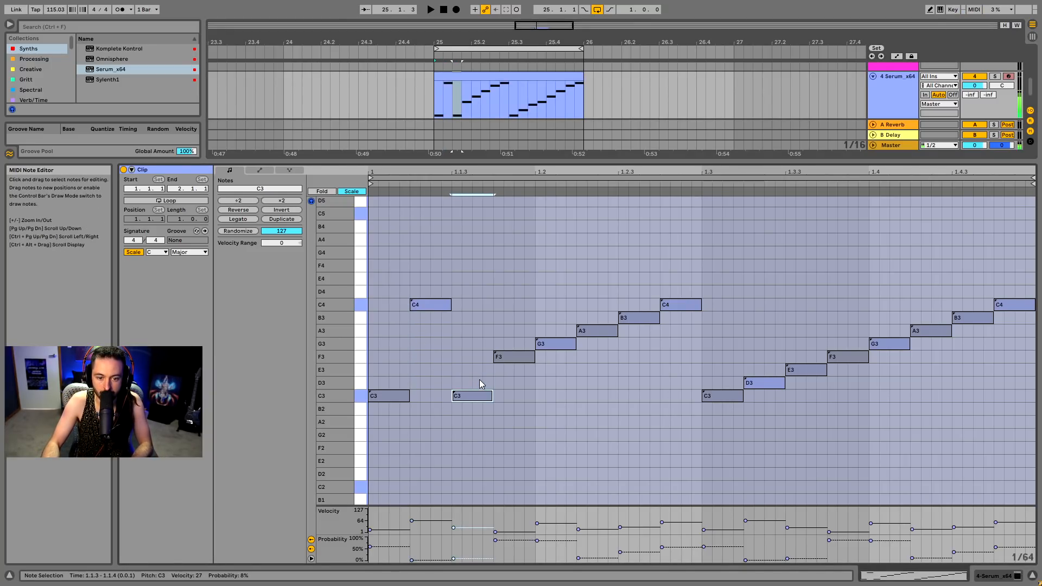
- Raise the clip's fourth note to A3 and lower its fifth note to C3
left_click(518, 354)
key("Up")
key("Up")
left_click(559, 341)
key("Down")
key("Down")
key("Down")
key("Down")
- Lower the clip's sixth note to E3 and raise its seventh note to E4
left_click(599, 330)
key("Down")
key("Down")
key("Down")
left_click(639, 320)
key("Up")
key("Up")
key("Up")
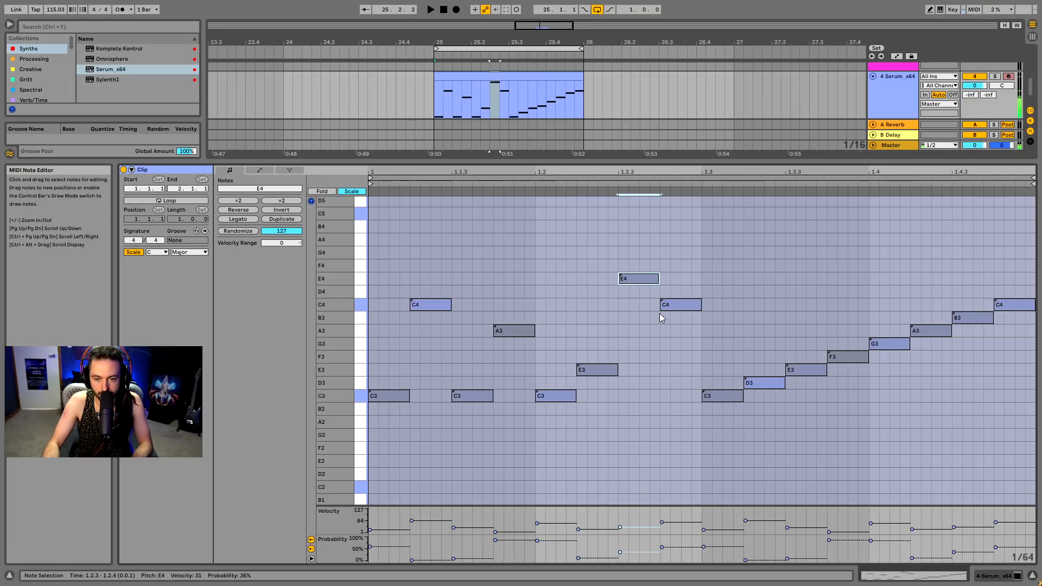
- Lower the eighth note, the last before beat 1.3, to C3
left_click(672, 308)
key("Down")
key("Down")
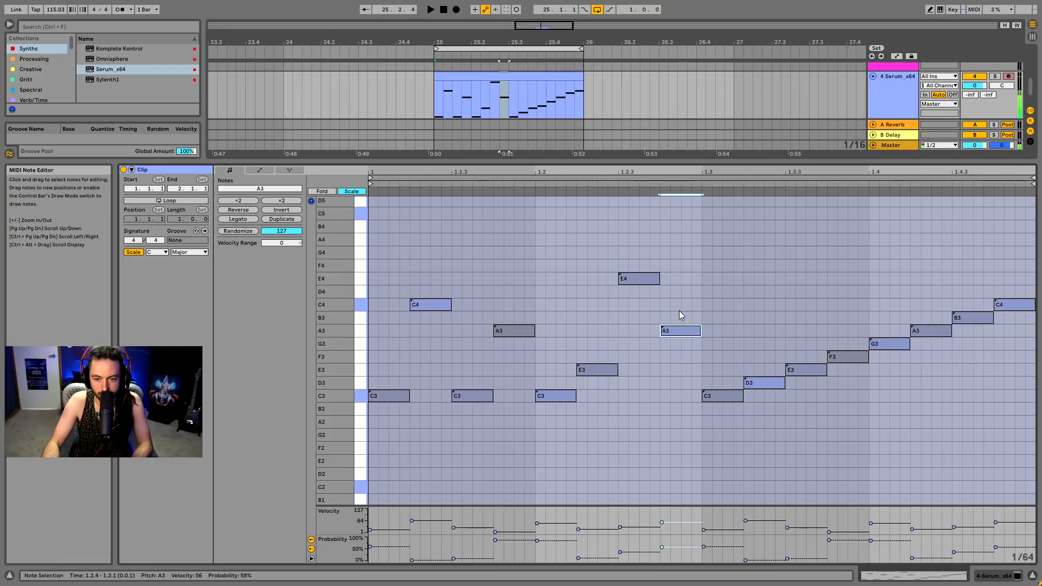
key("Down")
key("Down")
key("Down")
key("Down")
key("Down")
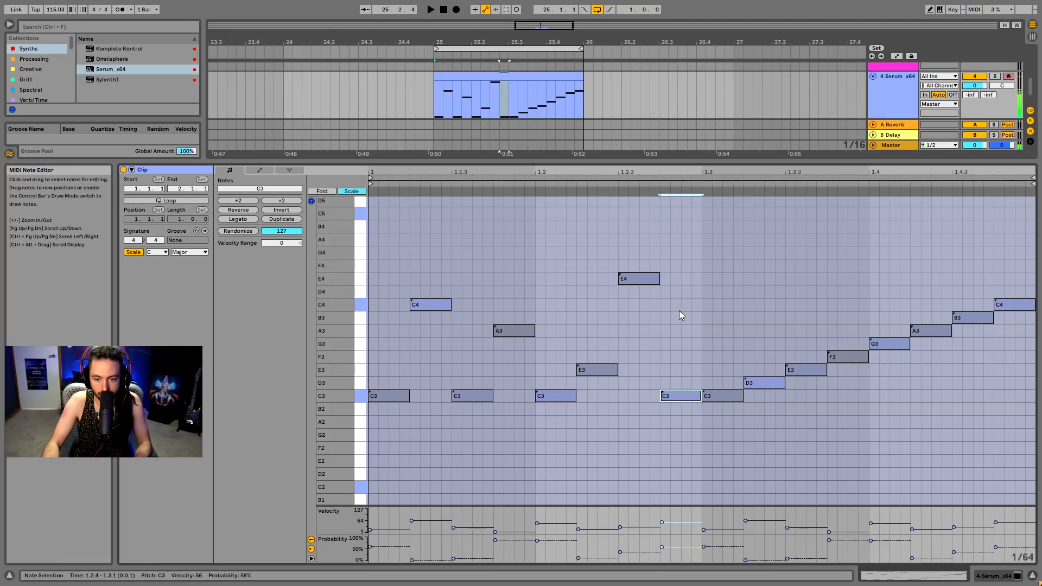
- During playback, duplicate the first half-bar pattern over the second half and consolidate both into one clip
key("space")
left_click_drag(521, 105, 435, 89)
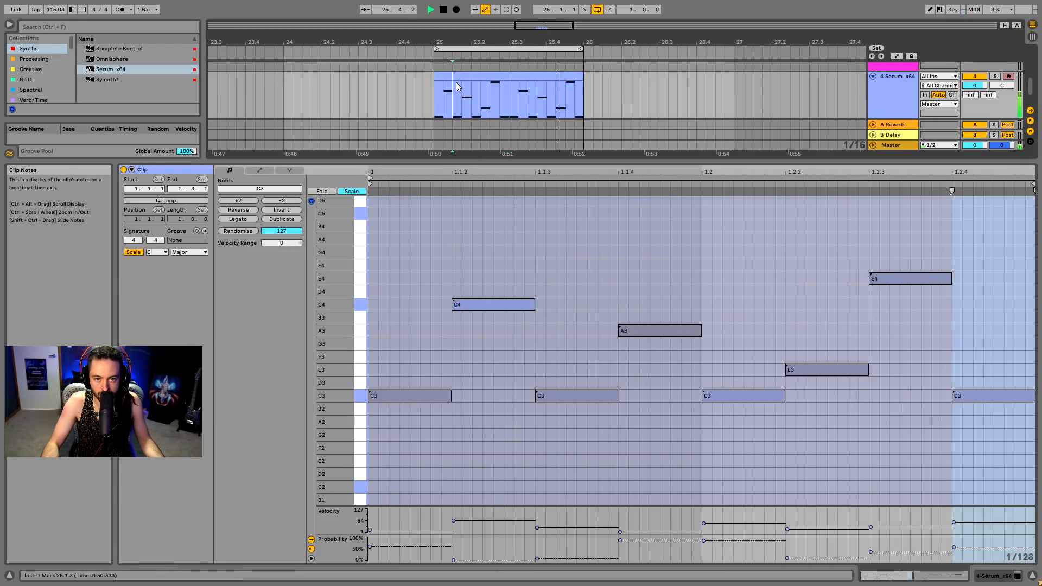
left_click(554, 79, "shift")
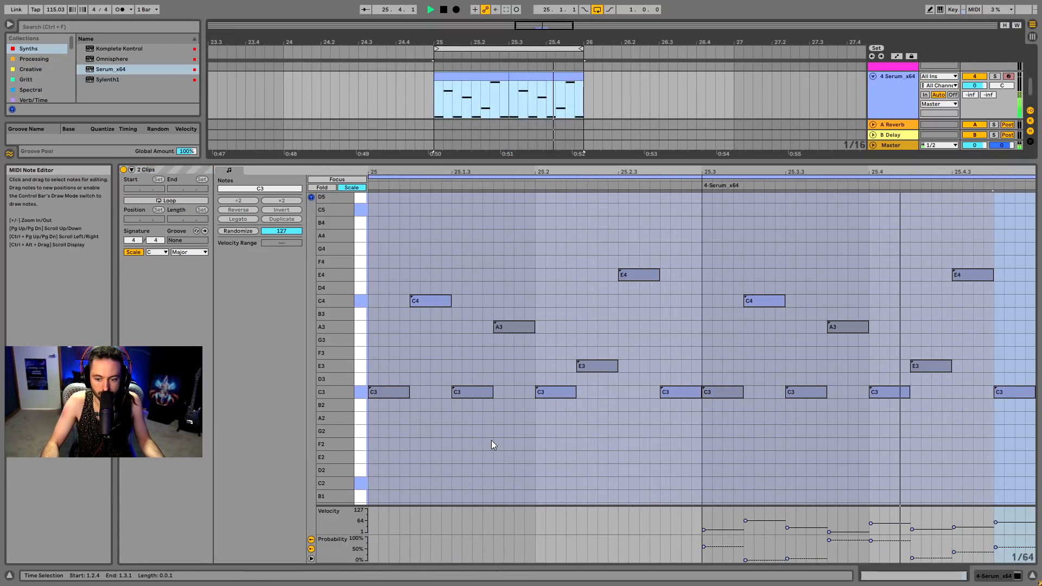
key("ctrl+j")
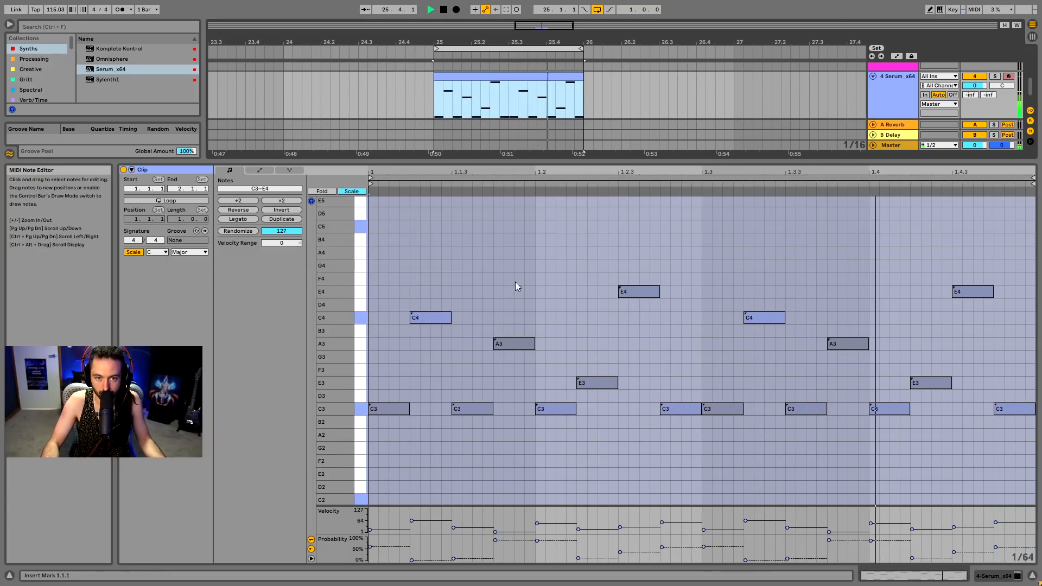
key("space")
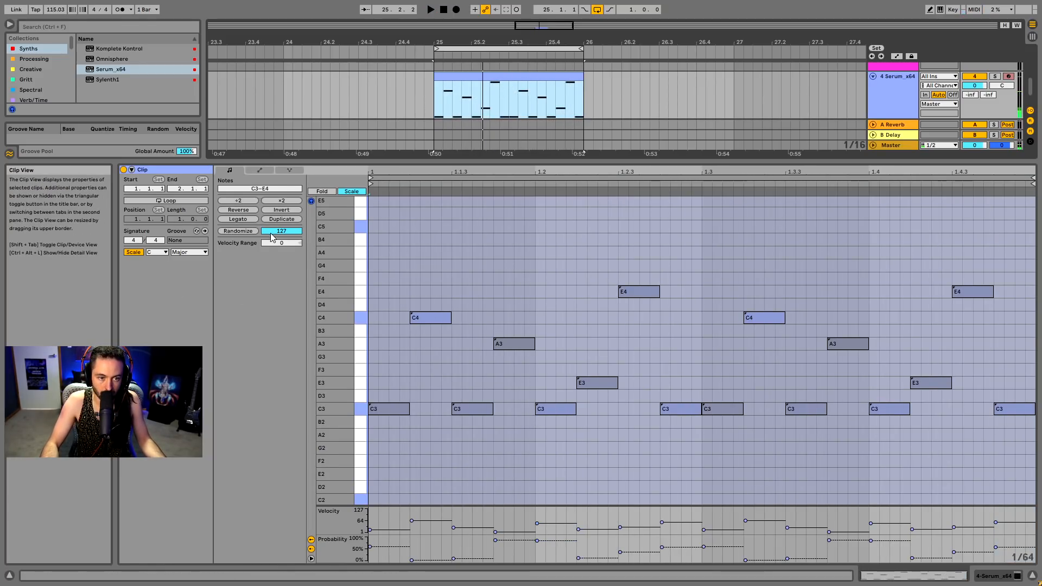
- Compress the clip's notes to double tempo, listen, and stretch them back to their original length
left_click(244, 202)
key("space")
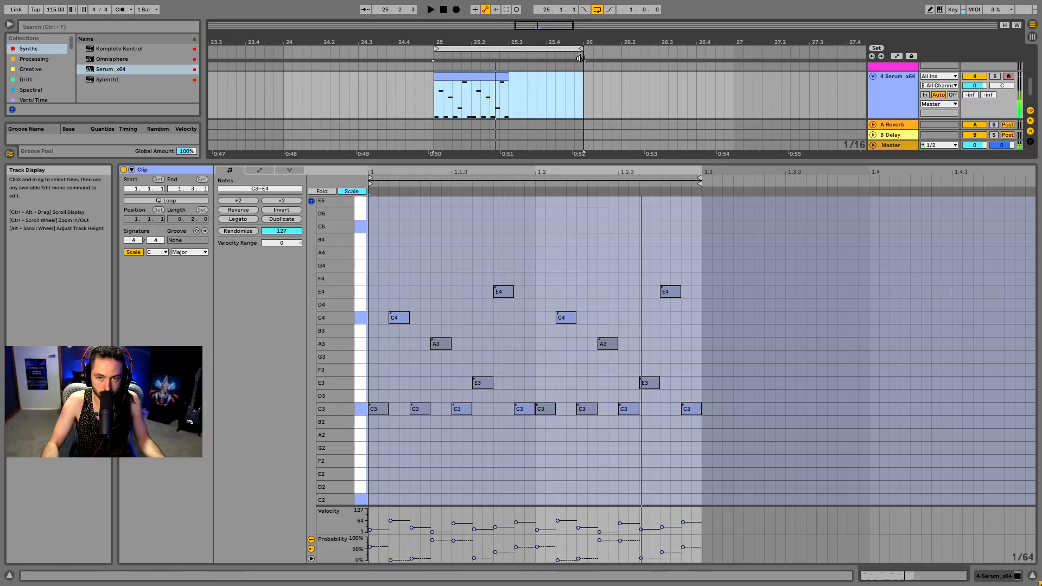
left_click(284, 200)
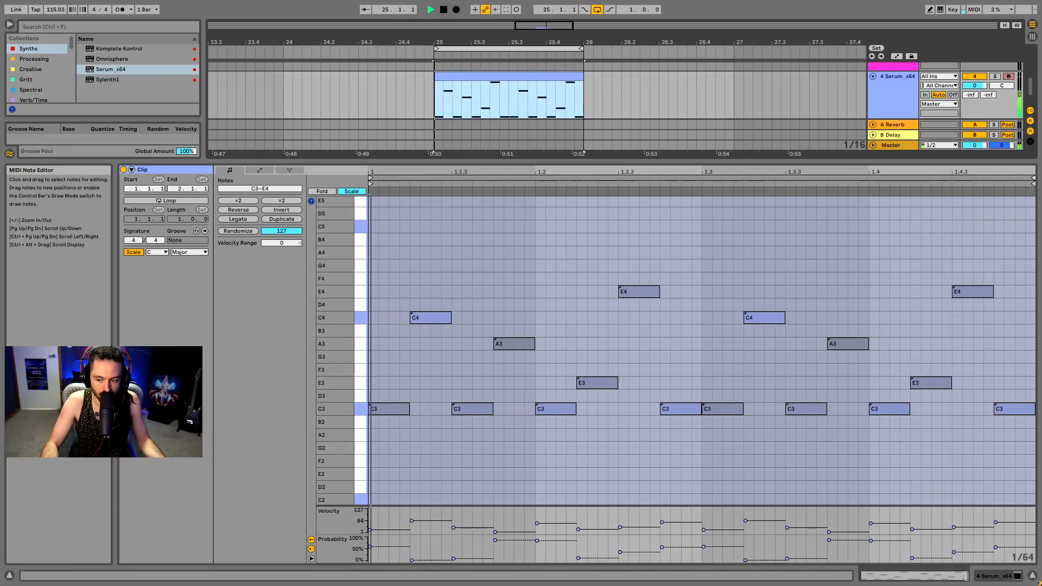
left_click(988, 576)
key("space")
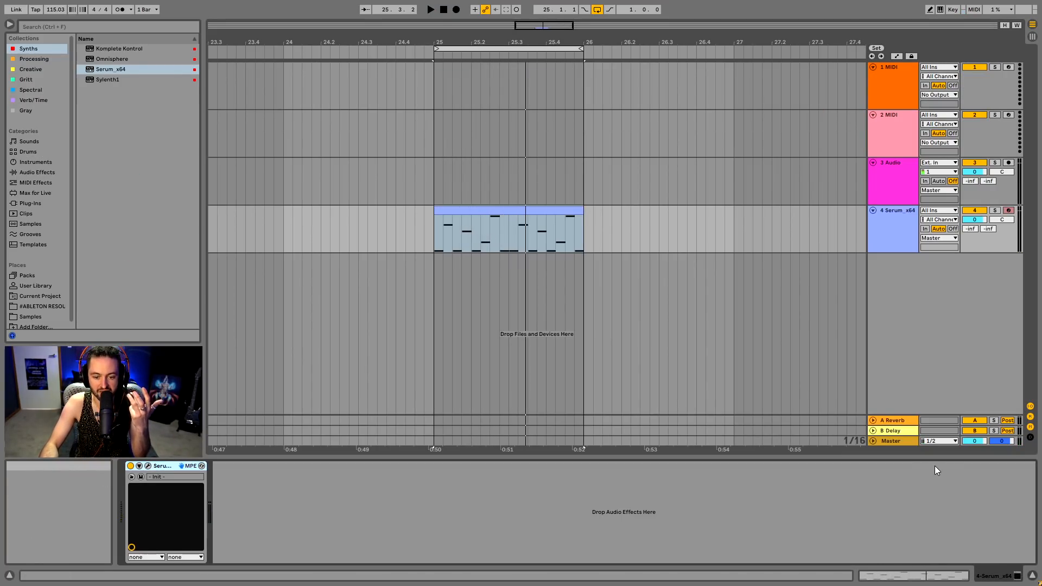
- Examine the clip's Envelopes and Note Expression views and return to its Notes view
left_click(577, 212)
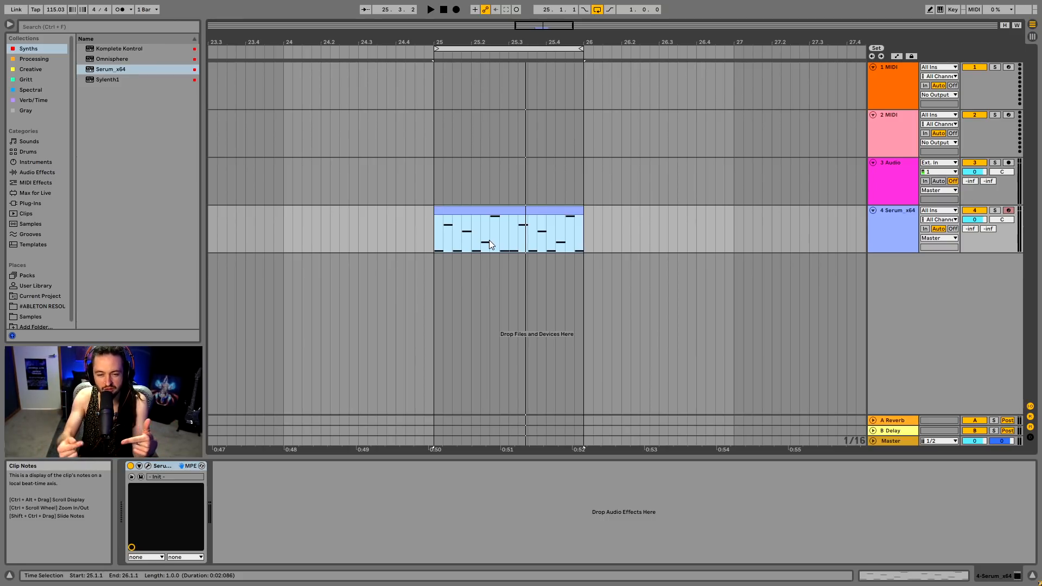
left_click(925, 575)
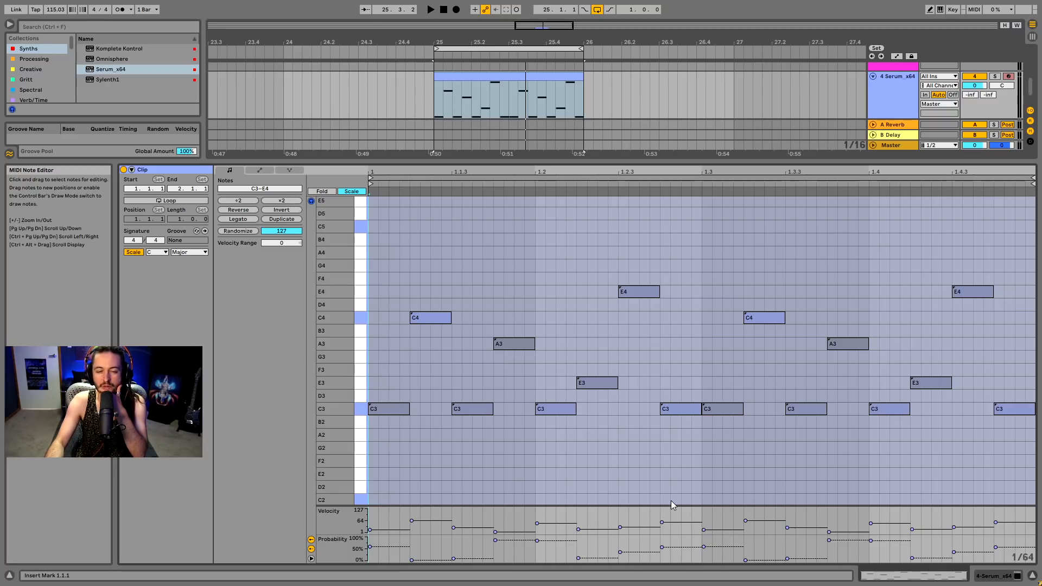
left_click(608, 464)
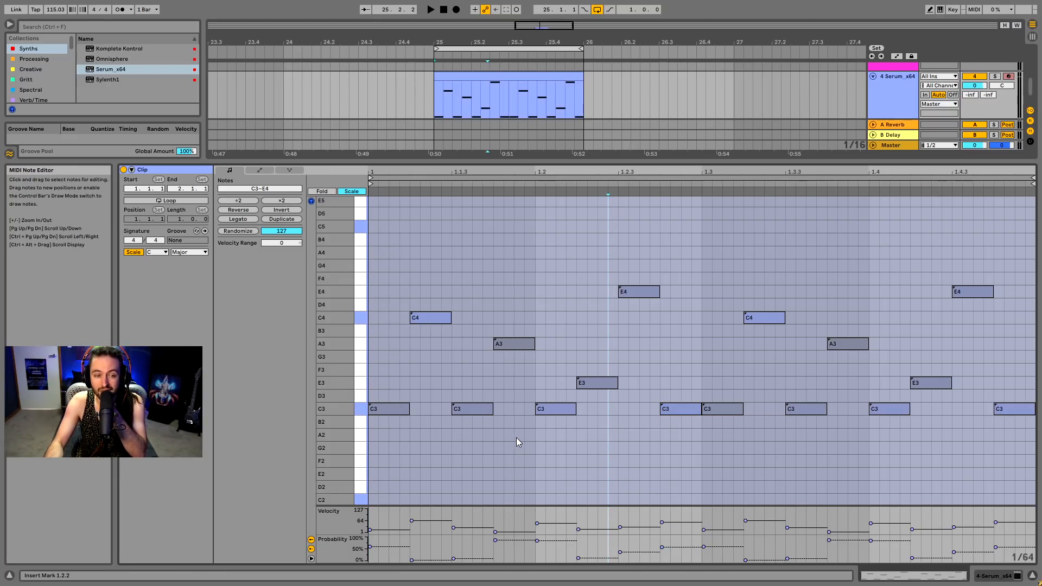
left_click(260, 170)
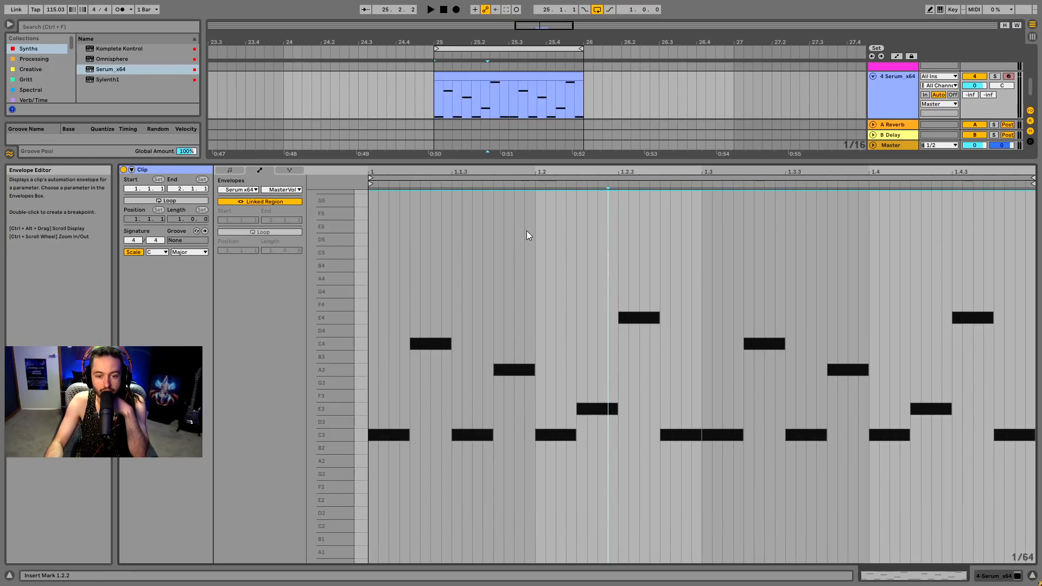
left_click(288, 169)
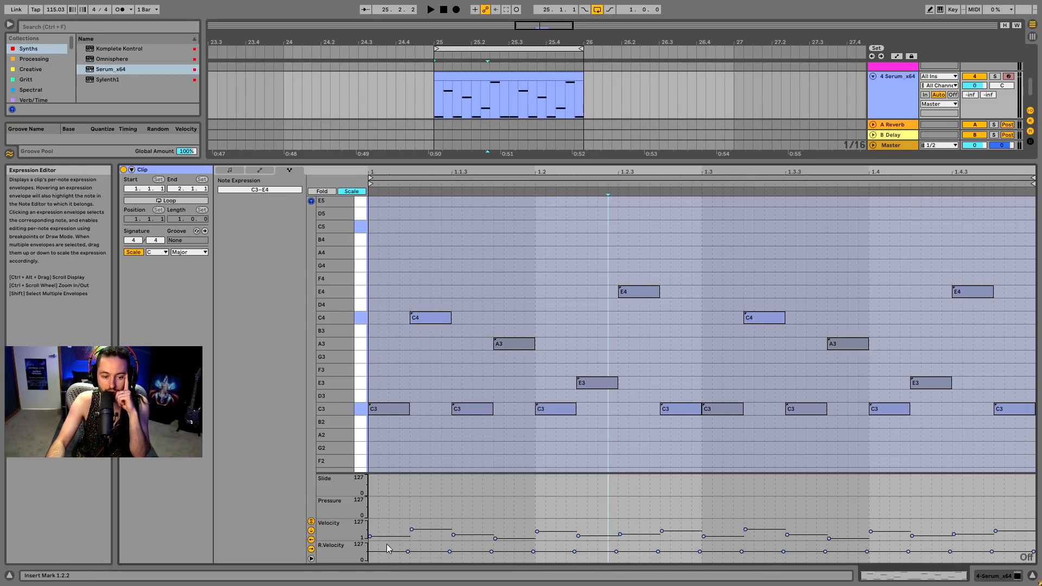
left_click(242, 170)
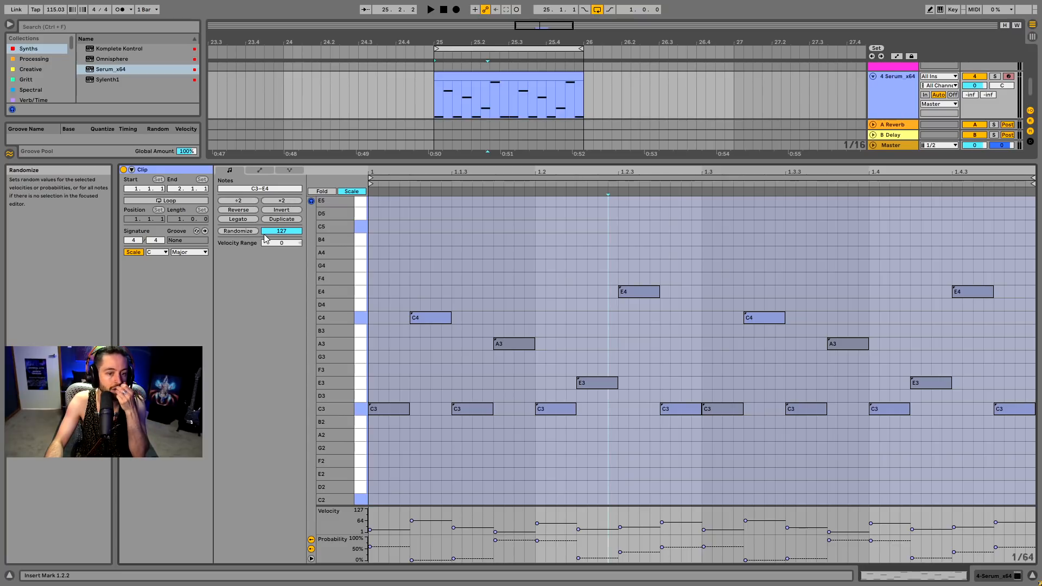
- Compare the Randomize amount for the velocity lane with the one for the probability lane
left_click_drag(285, 238, 285, 282)
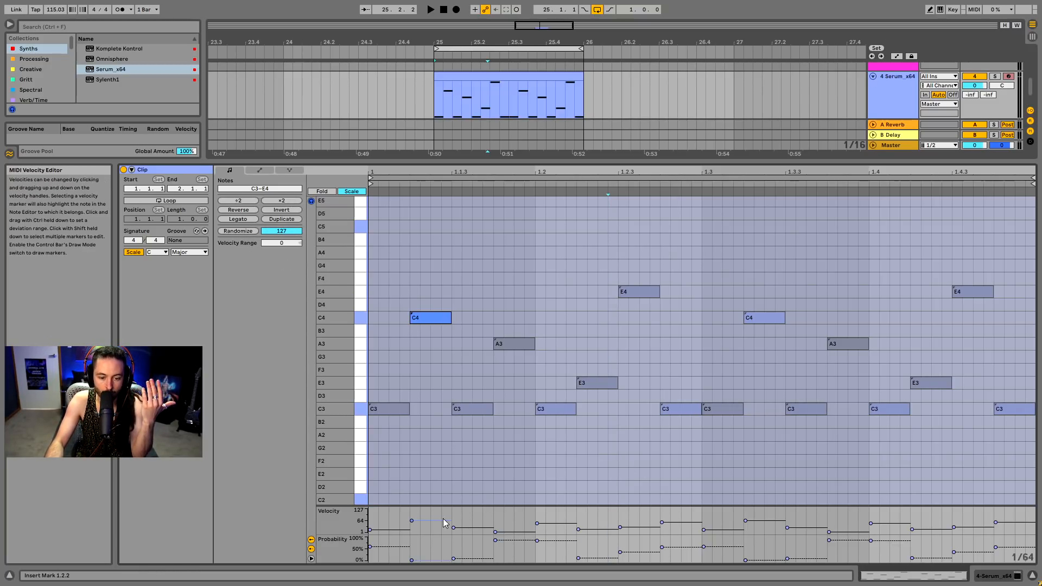
left_click(477, 515)
left_click(465, 549)
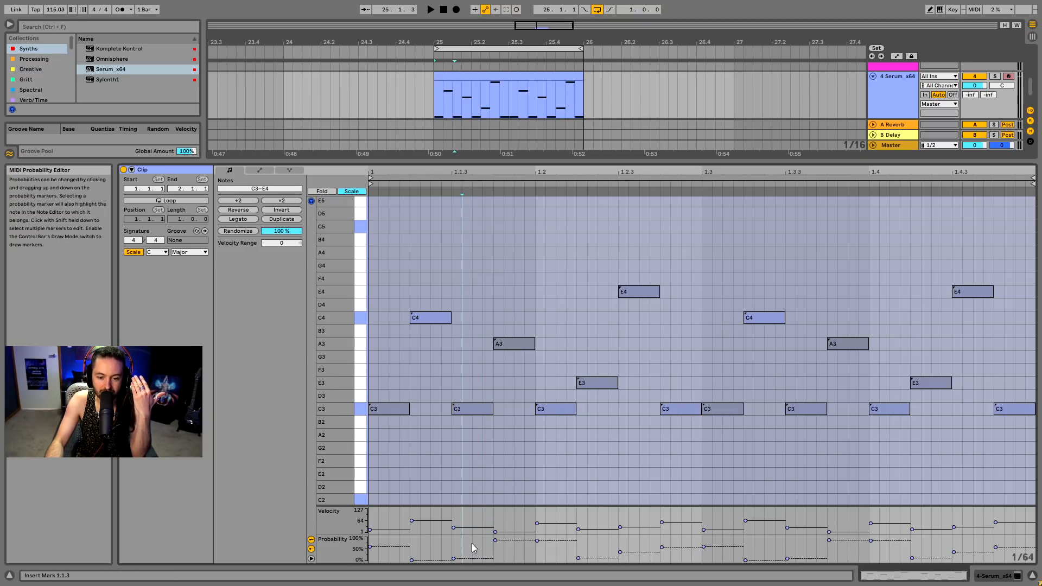
left_click(498, 519)
left_click(460, 546)
left_click(512, 515)
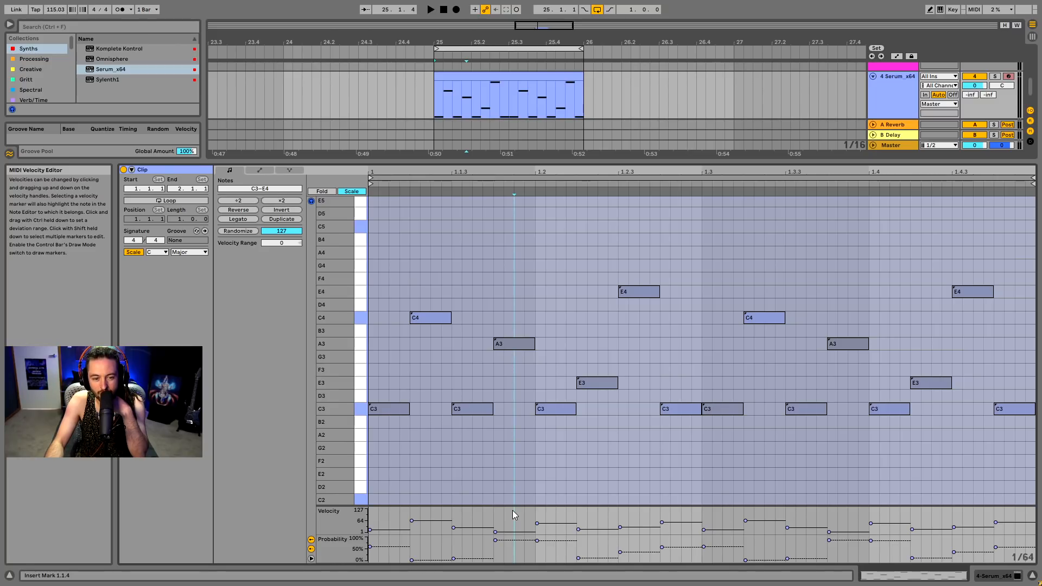
left_click(461, 550)
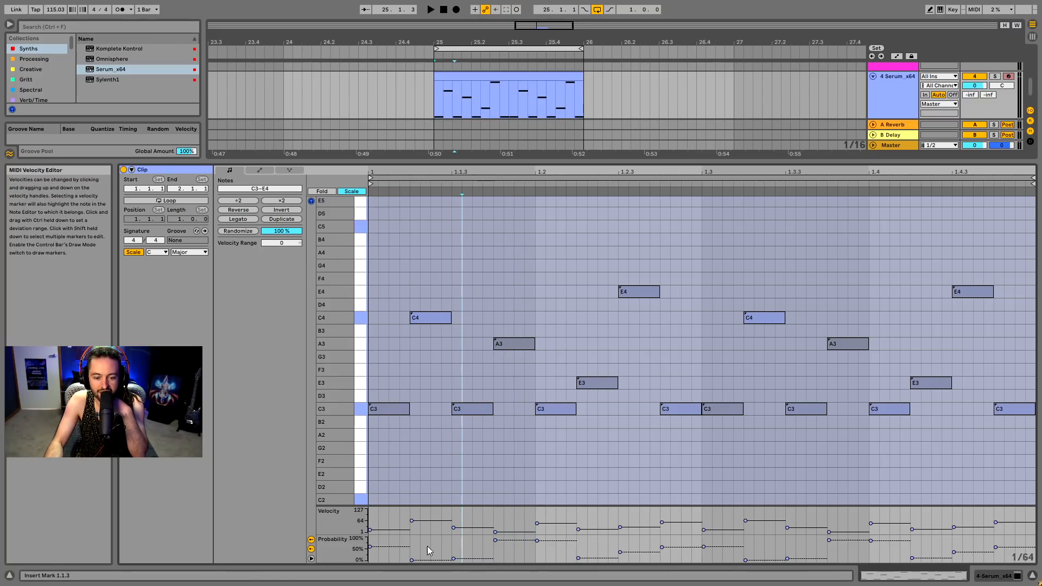
left_click(464, 513)
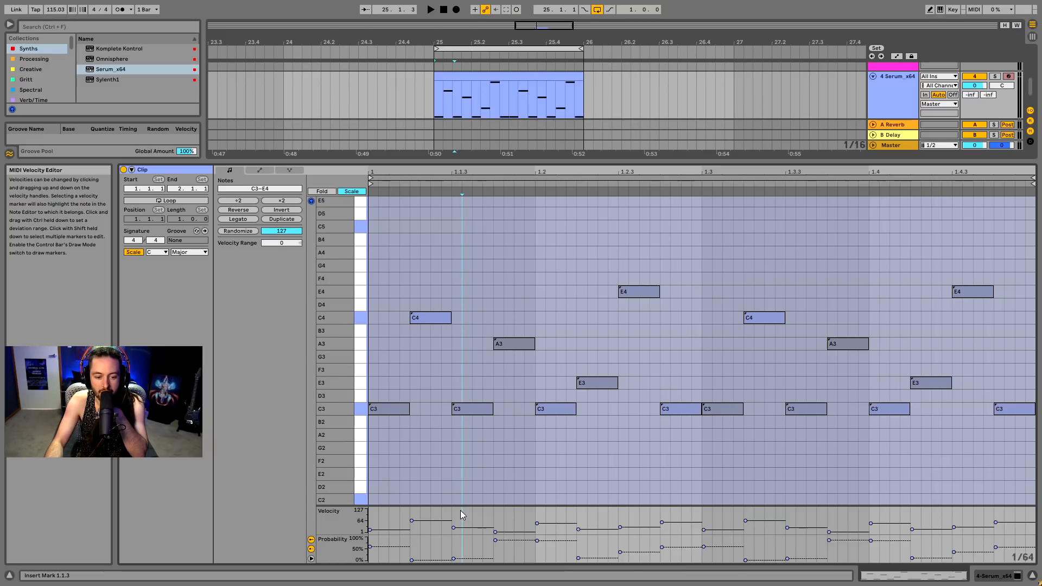
- Randomize all the clip's note probabilities with an amount of 100 % and its velocities with an amount of 127
left_click(427, 546)
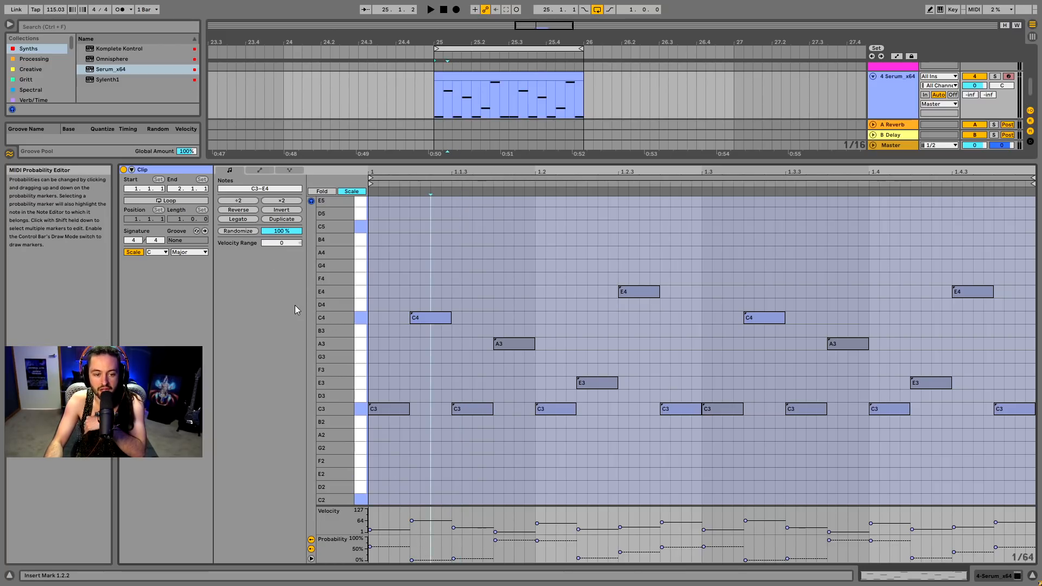
left_click(242, 230)
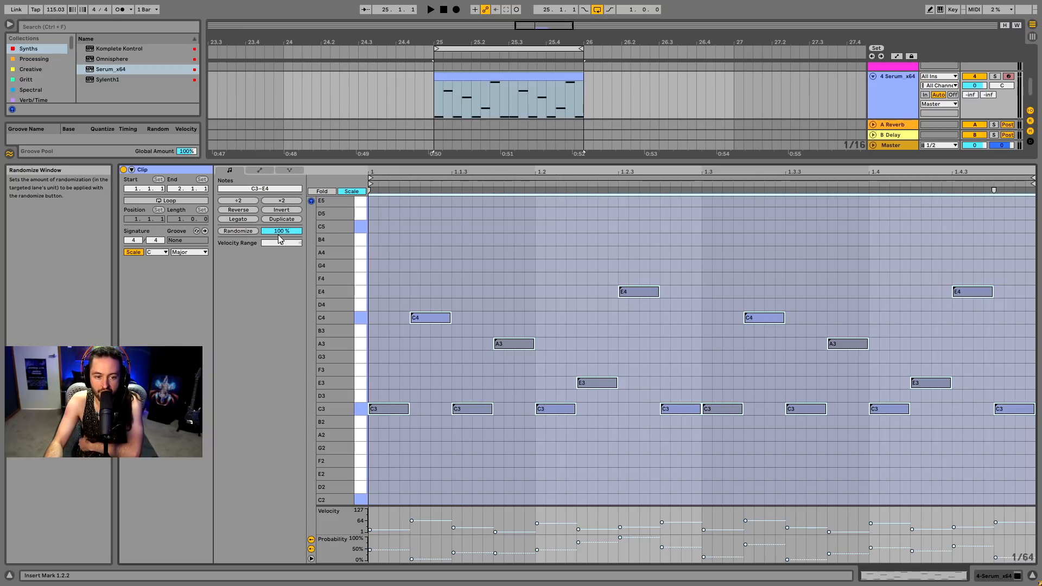
left_click(462, 518)
left_click(248, 232)
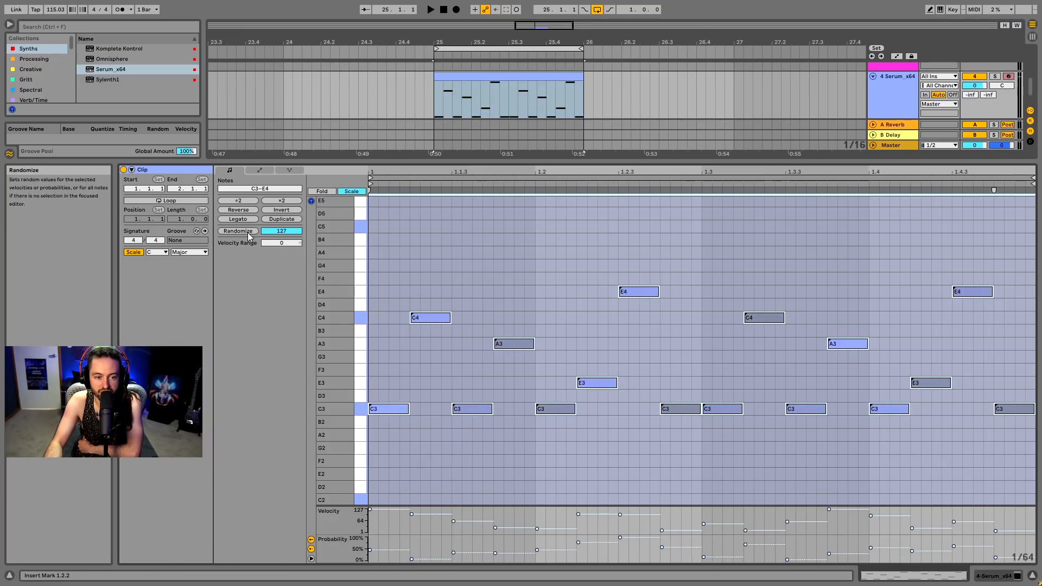
left_click(421, 257)
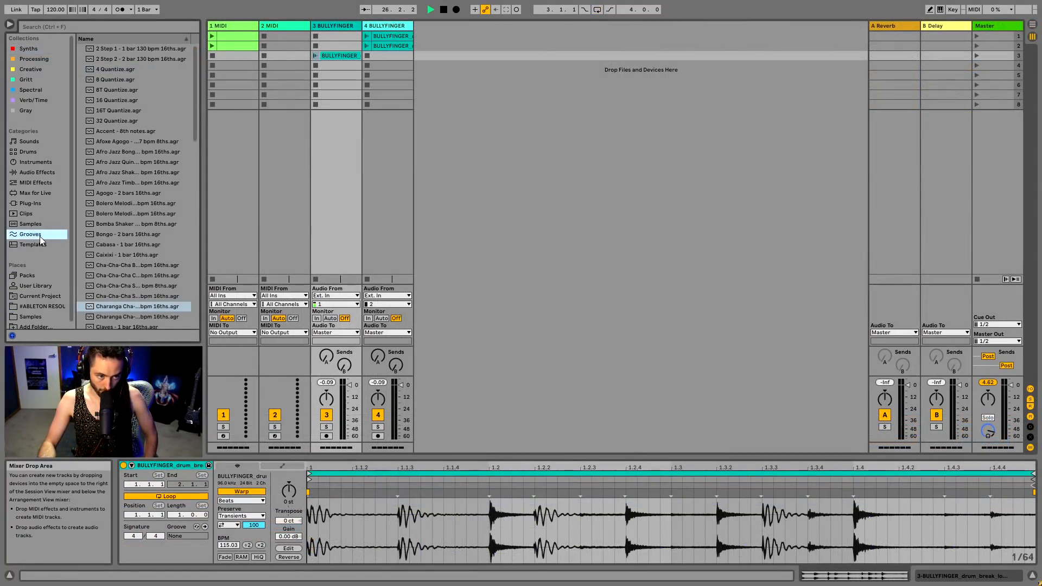
- Browse the library's grooves and template Live Sets and select Podcast Template.als
left_click(29, 245)
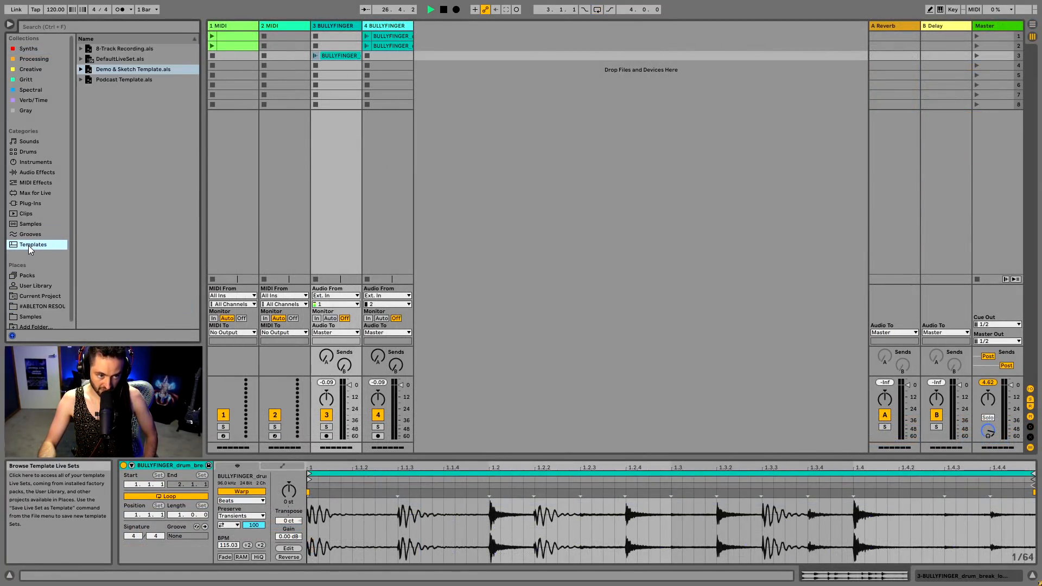
left_click(33, 236)
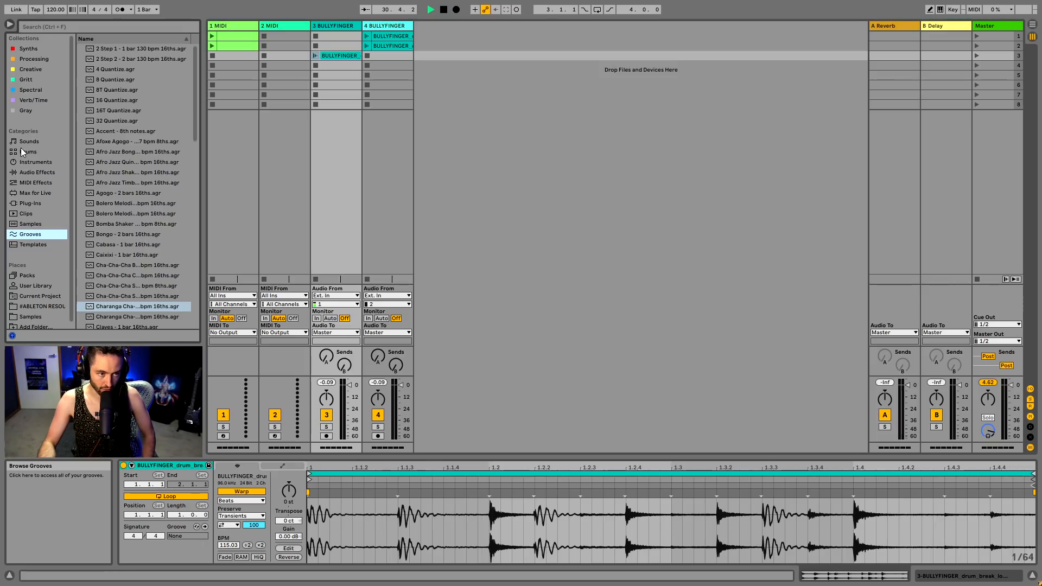
left_click(40, 249)
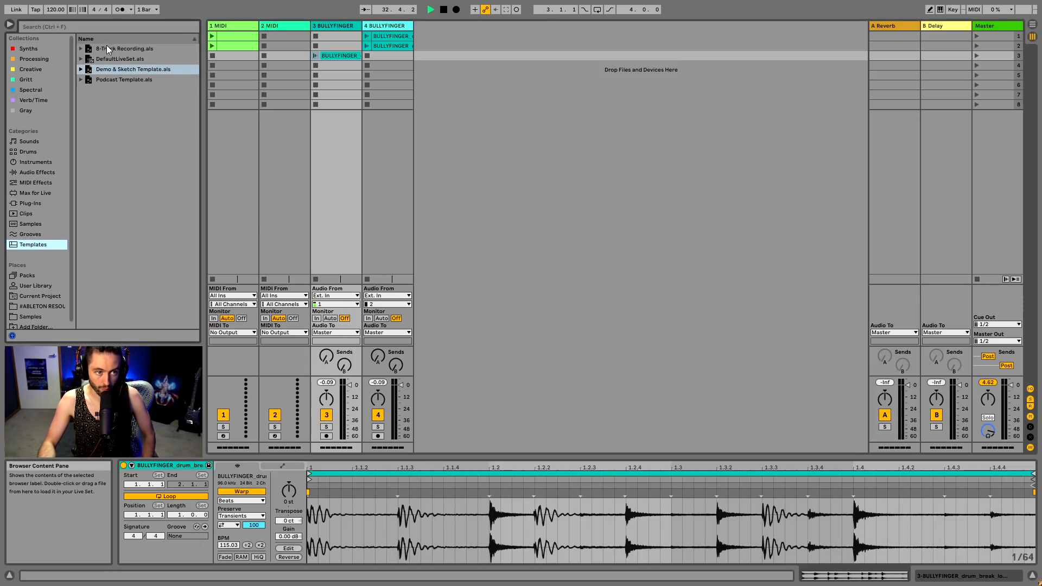
left_click(90, 80)
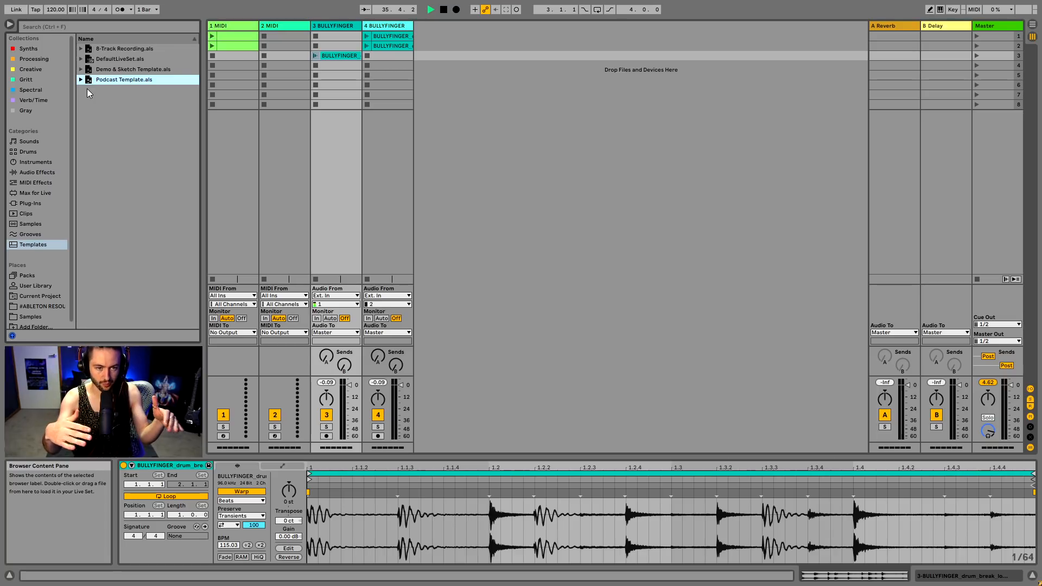
left_click(87, 89)
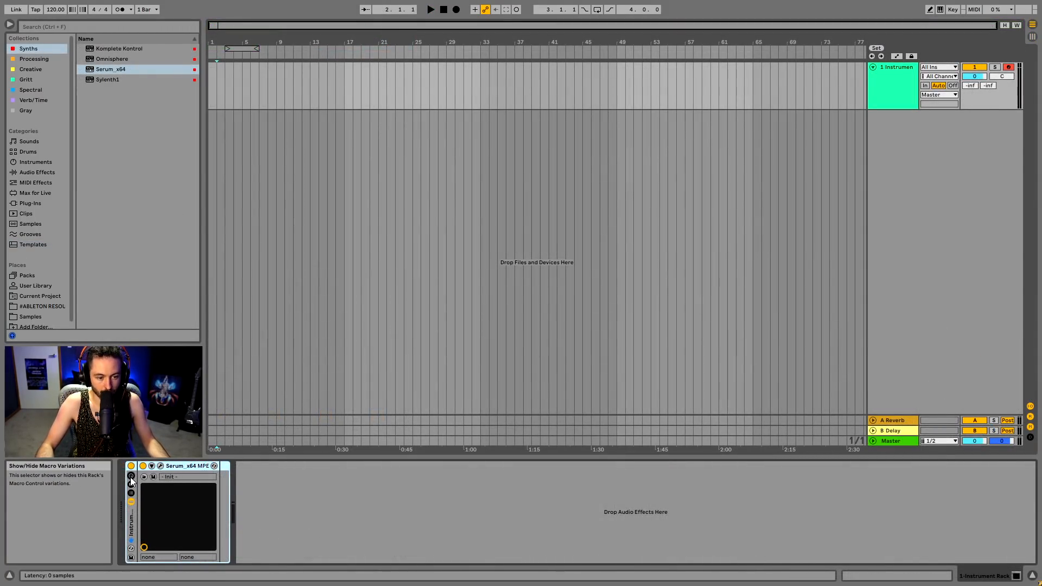
- Show the Serum Instrument Rack's macro controls and increase the visible macros to 12
left_click(130, 477)
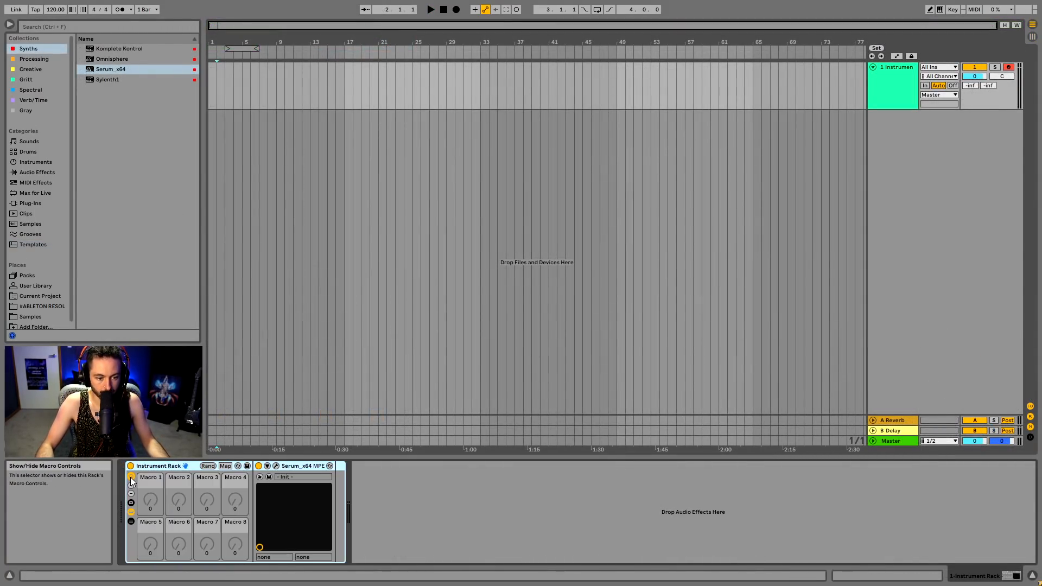
left_click(132, 486)
left_click(131, 486)
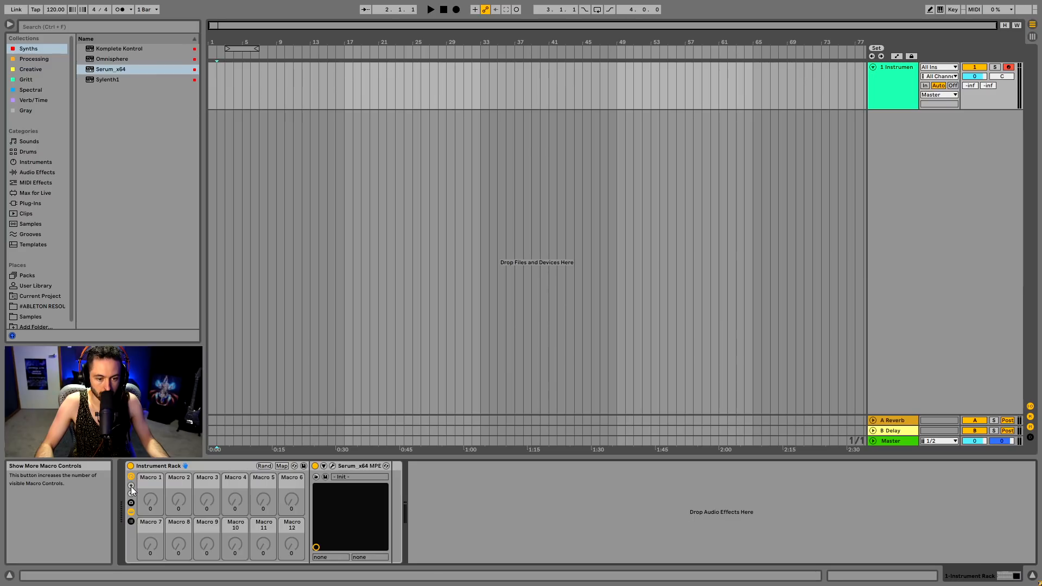
- Try fewer and more visible macro controls on the Instrument Rack, ending with 16
double_click(131, 487)
left_click(131, 495)
left_click(131, 495)
left_click(131, 495)
double_click(131, 487)
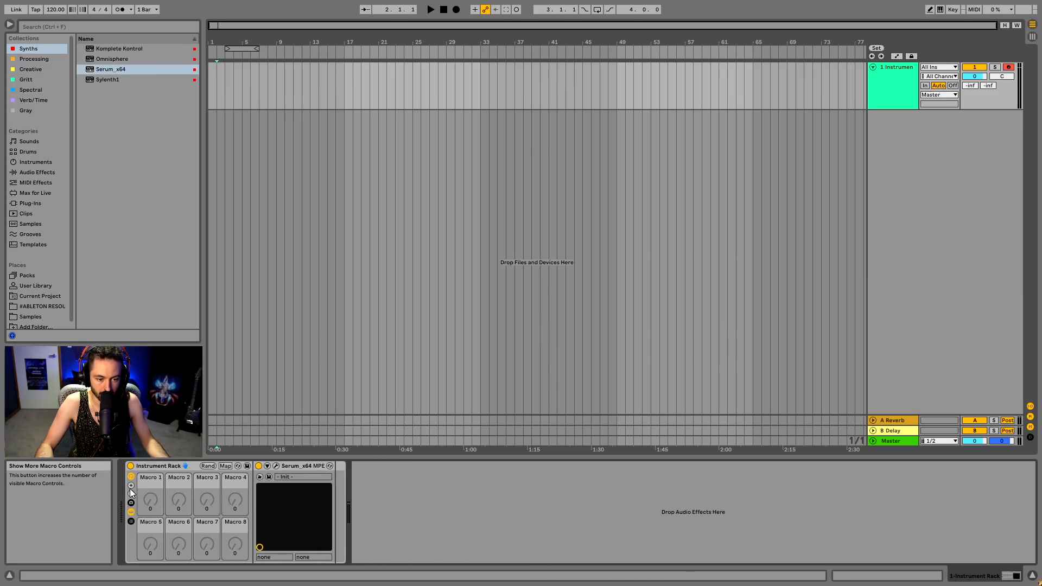
triple_click(131, 487)
left_click(131, 487)
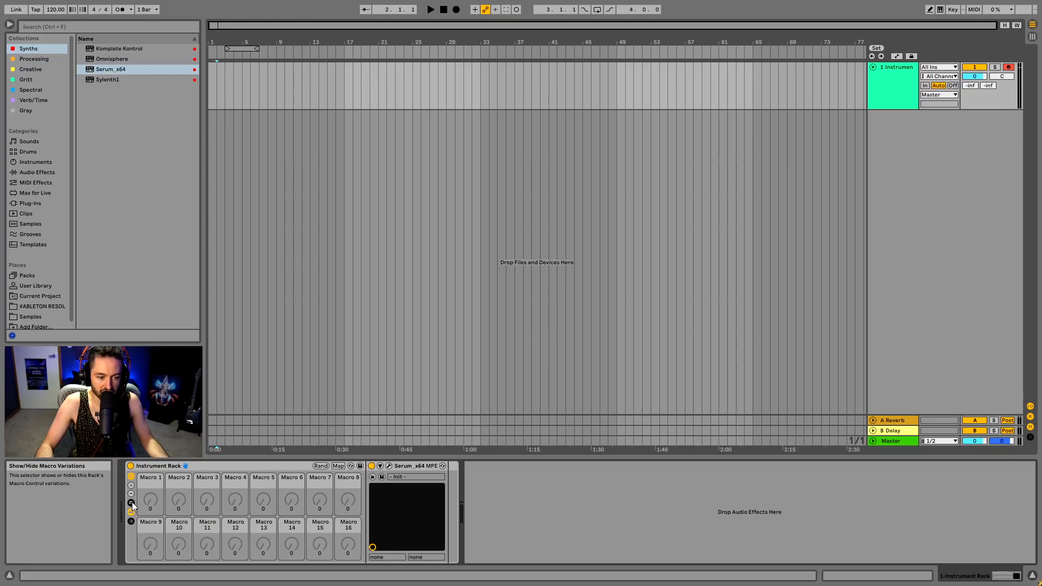
- Show the Instrument Rack's macro variations and reduce the visible macro controls to four
left_click(132, 503)
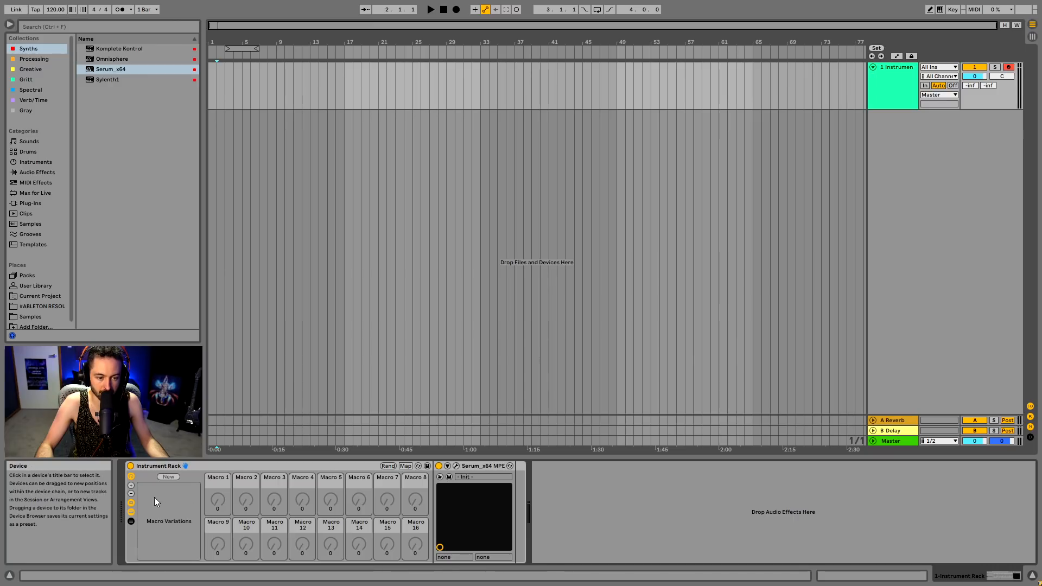
double_click(130, 492)
triple_click(131, 492)
left_click(131, 494)
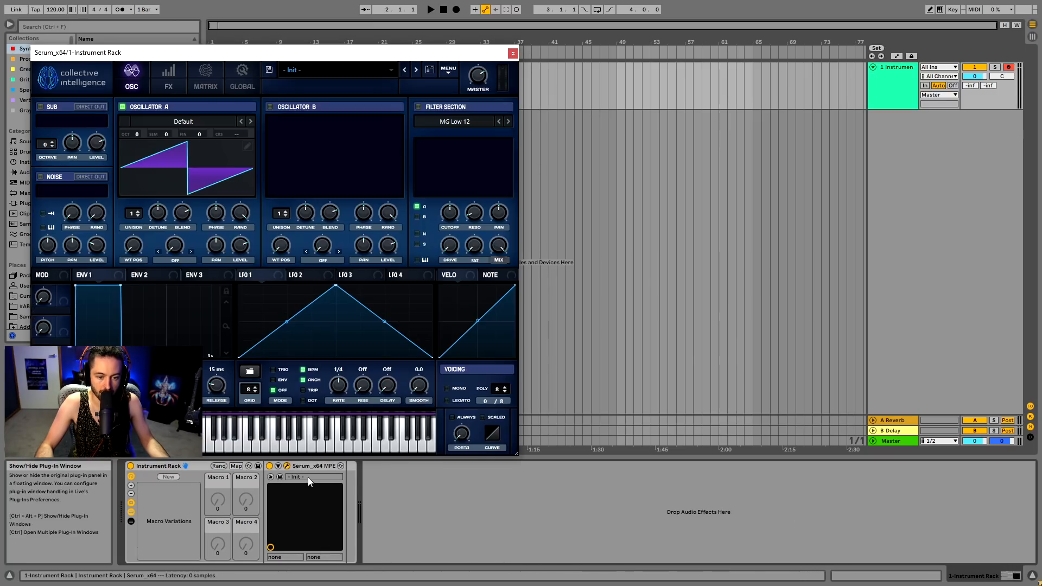
- Open the Serum editor, enable its filter with the cutoff at about 126 Hz, and expose Fil Cutoff as a device parameter
left_click(287, 466)
left_click_drag(349, 52, 792, 76)
left_click(865, 132)
left_click_drag(896, 234, 895, 245)
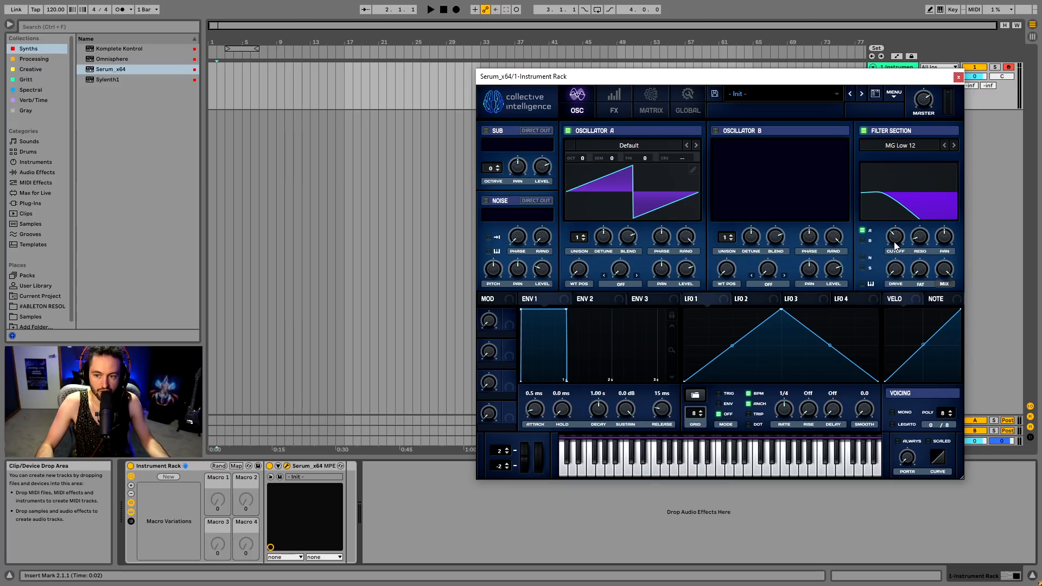
left_click(337, 557)
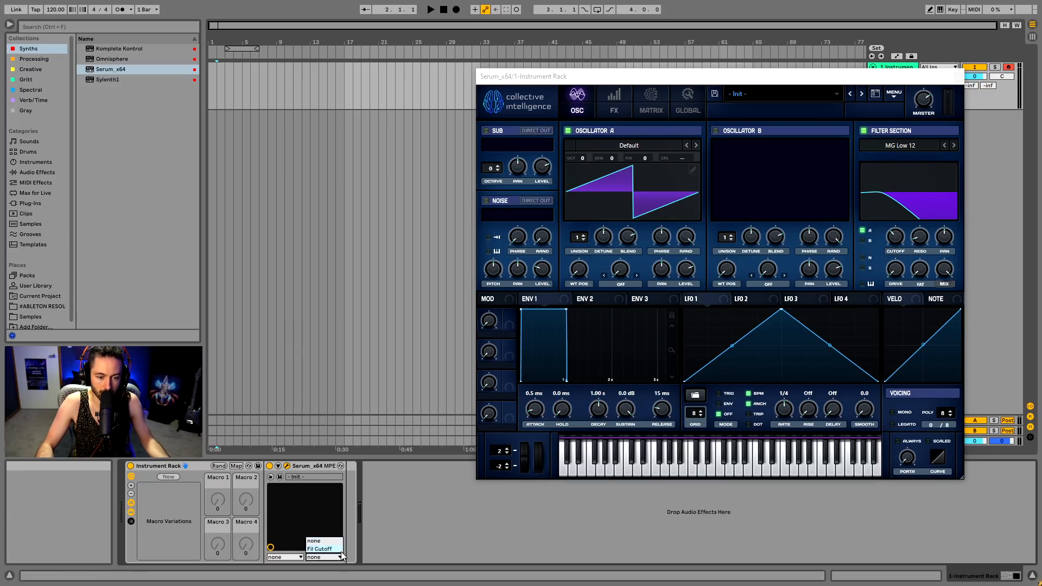
left_click(332, 559)
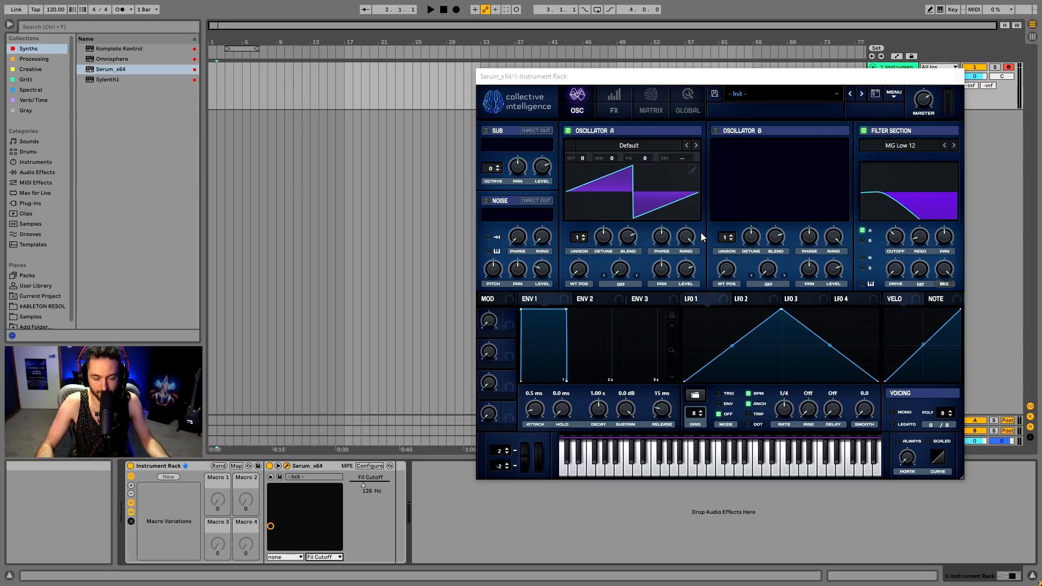
- Load the Vowel wavetable Retro_Speaking into Serum's Oscillator A and expose A WTPos as a device parameter
left_click(630, 166)
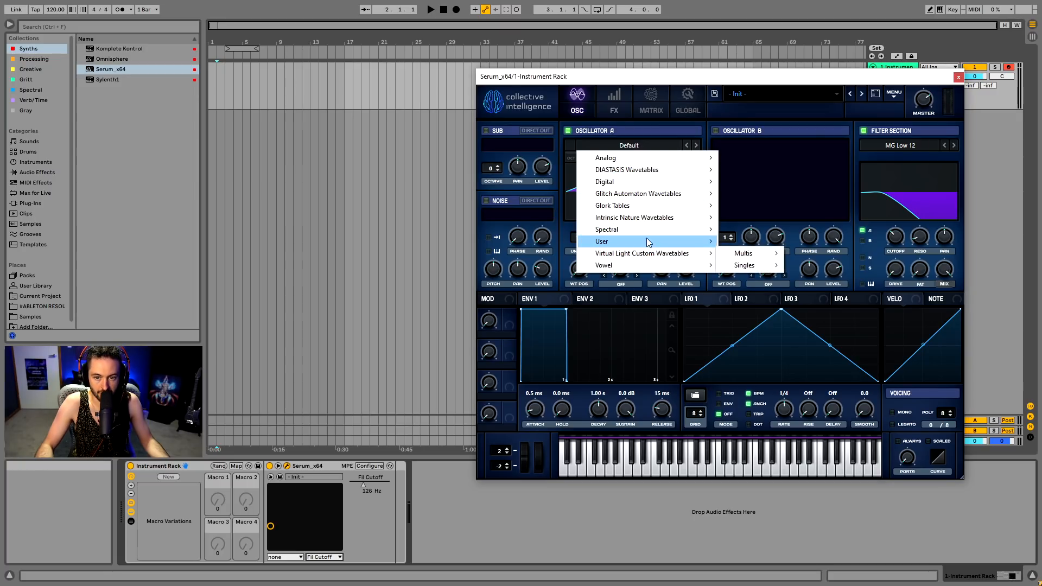
mouse_move(647, 265)
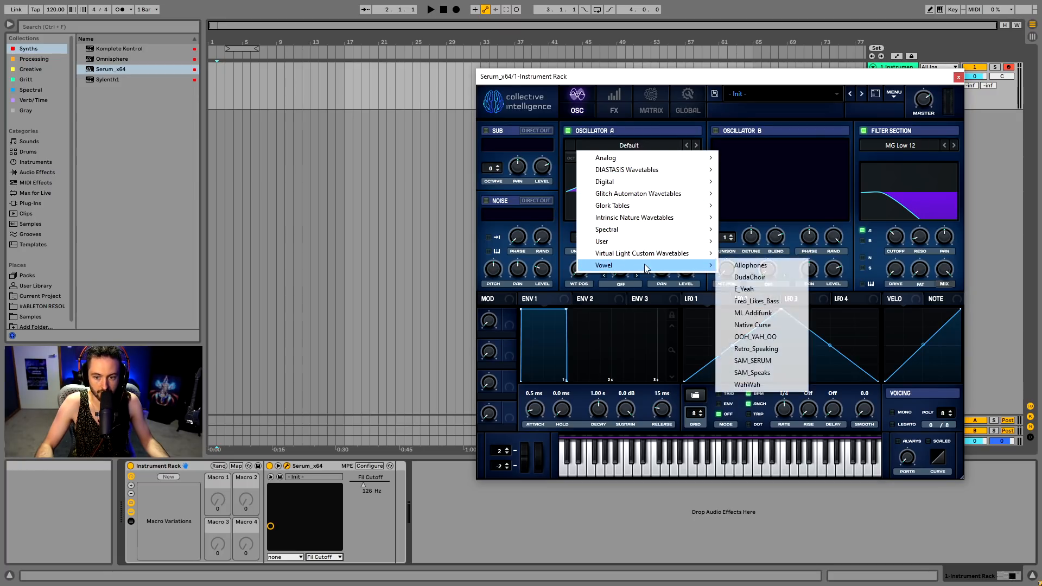
left_click(766, 351)
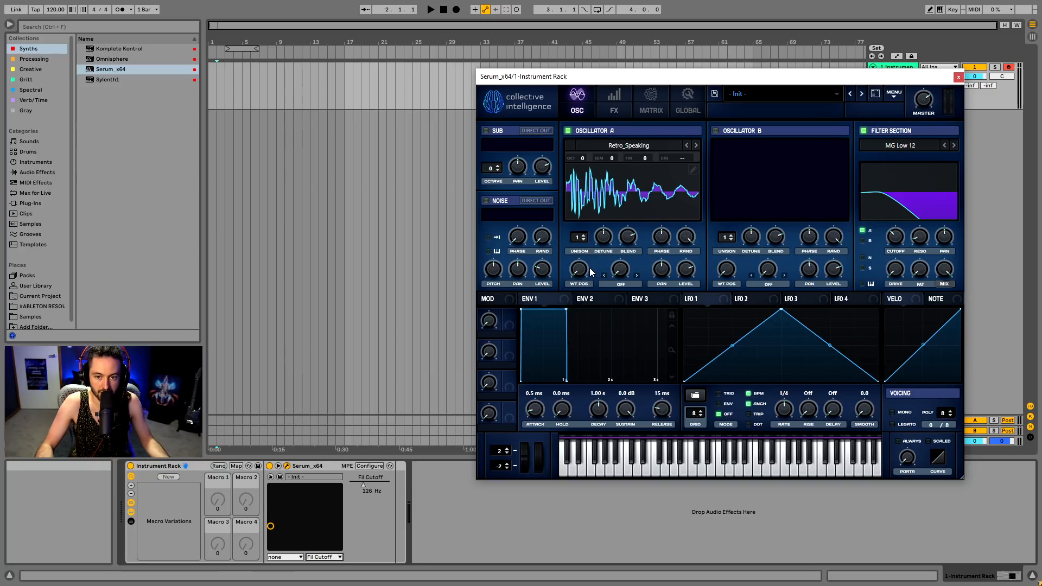
left_click(324, 558)
left_click(325, 565)
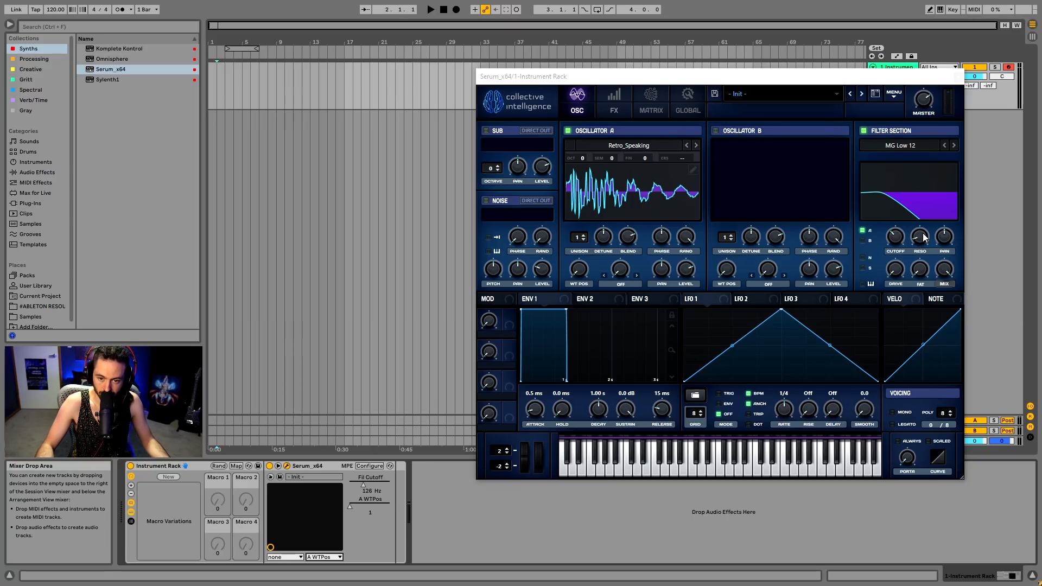
- Set Serum's filter resonance to about 17 % and expose Fil Reso as a device parameter
left_click_drag(920, 239, 923, 234)
left_click(324, 557)
left_click(328, 549)
- Change Serum's filter to Band 24 with the cutoff at about 262 Hz, and expose Fil Driv as a device parameter
left_click_drag(894, 236, 905, 220)
left_click(903, 145)
mouse_move(904, 158)
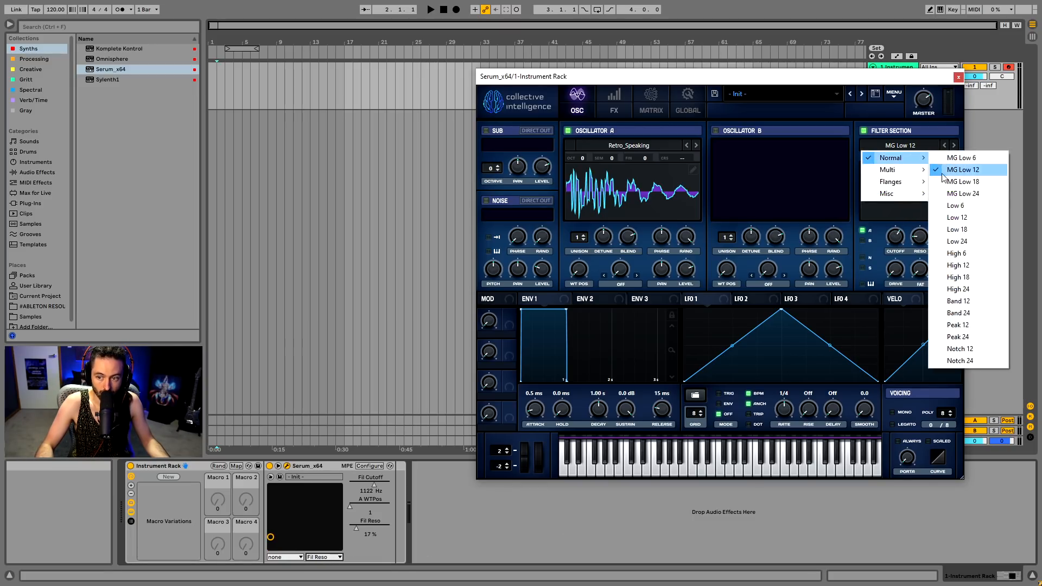
left_click(959, 313)
left_click_drag(896, 239, 896, 251)
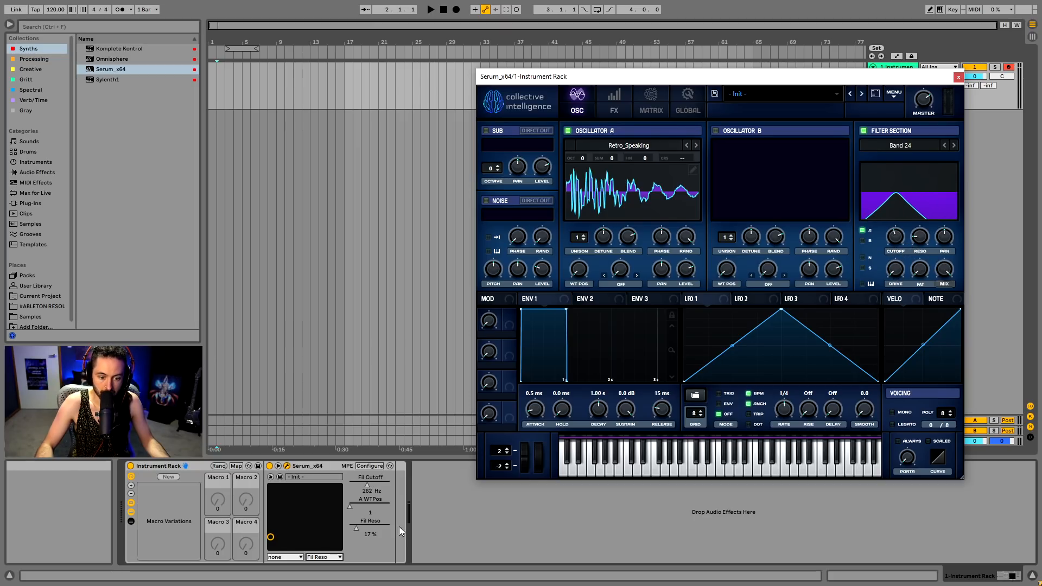
left_click(322, 557)
left_click(329, 553)
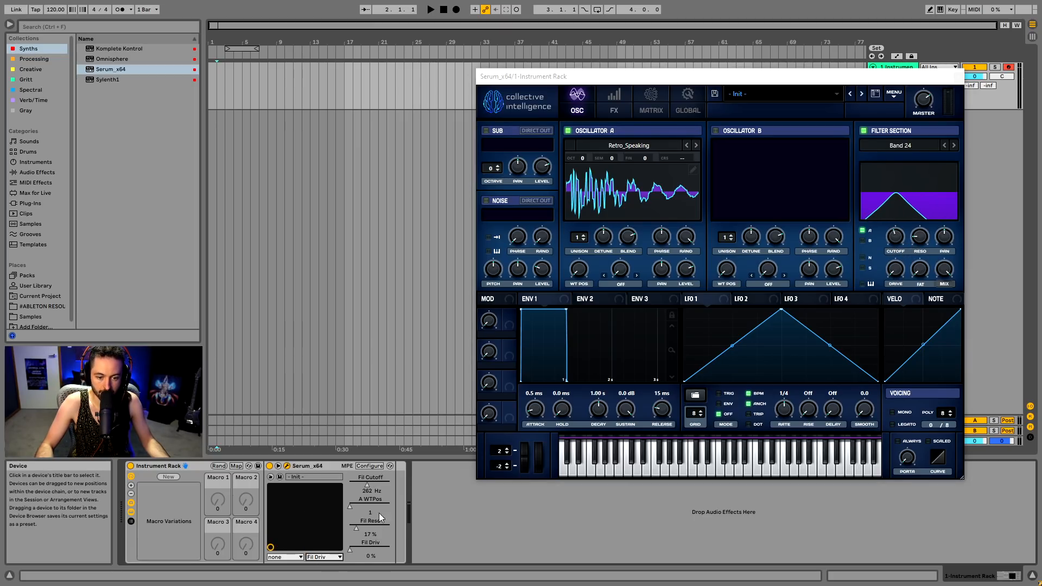
- Map Fil Cutoff, A WTPos, Fil Reso and Fil Driv to the rack's macros 1 to 4 in that order
right_click(372, 485)
left_click(411, 386)
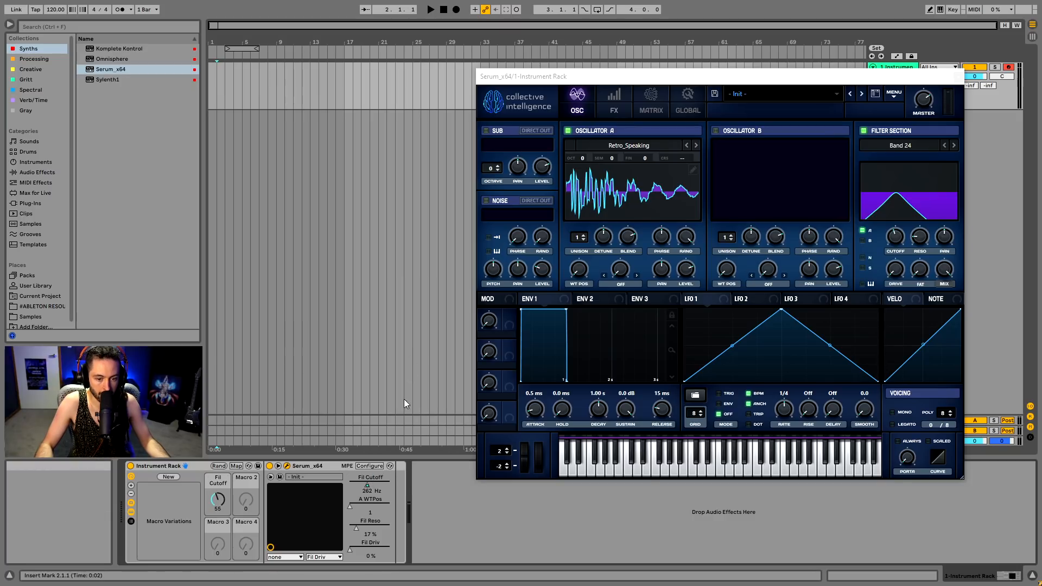
right_click(379, 510)
left_click(425, 386)
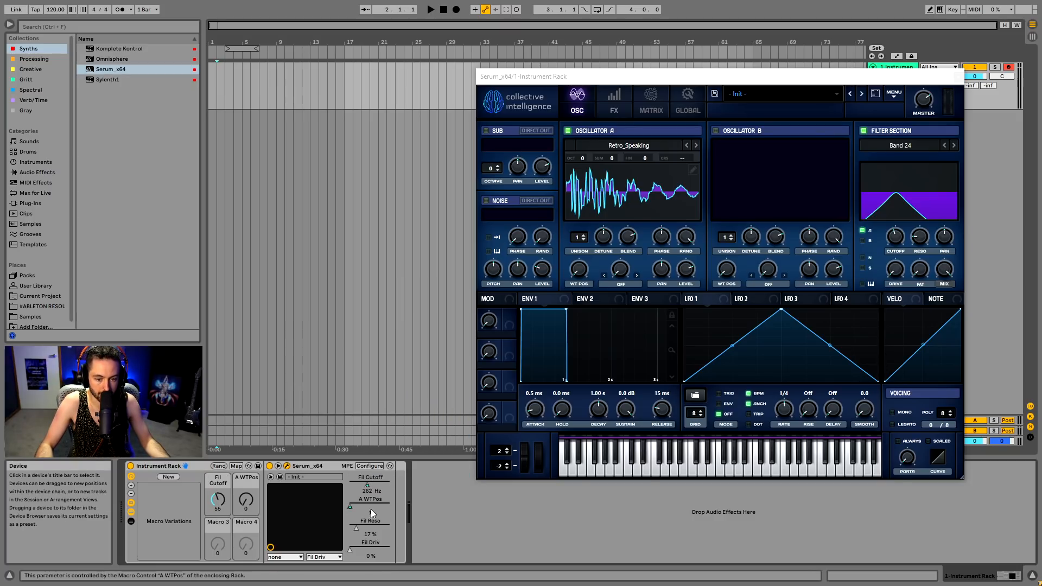
right_click(370, 522)
left_click(413, 411)
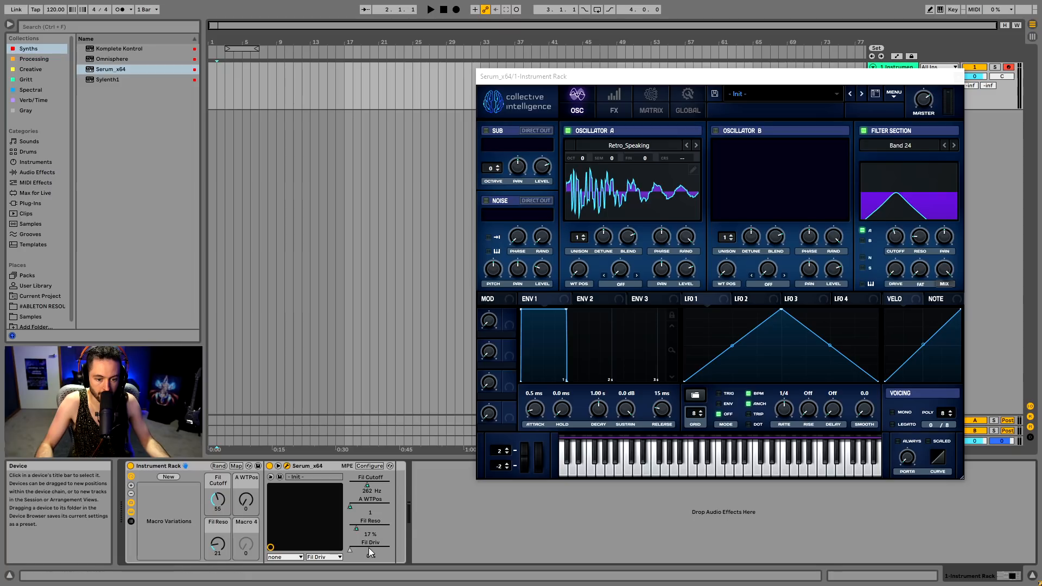
right_click(369, 549)
left_click(413, 444)
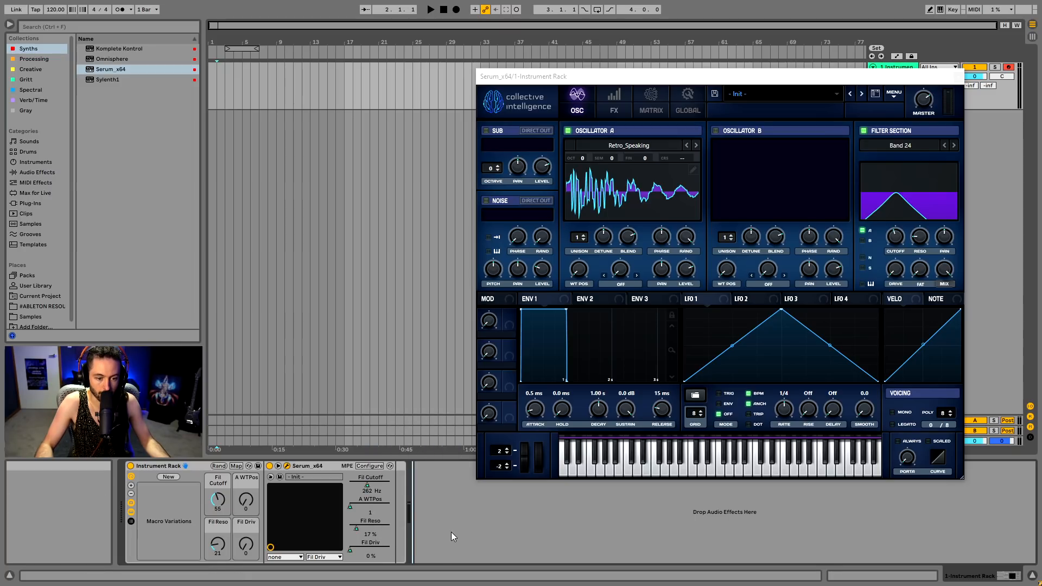
- Briefly start and stop playback, and close the Serum editor window
key("space")
key("space")
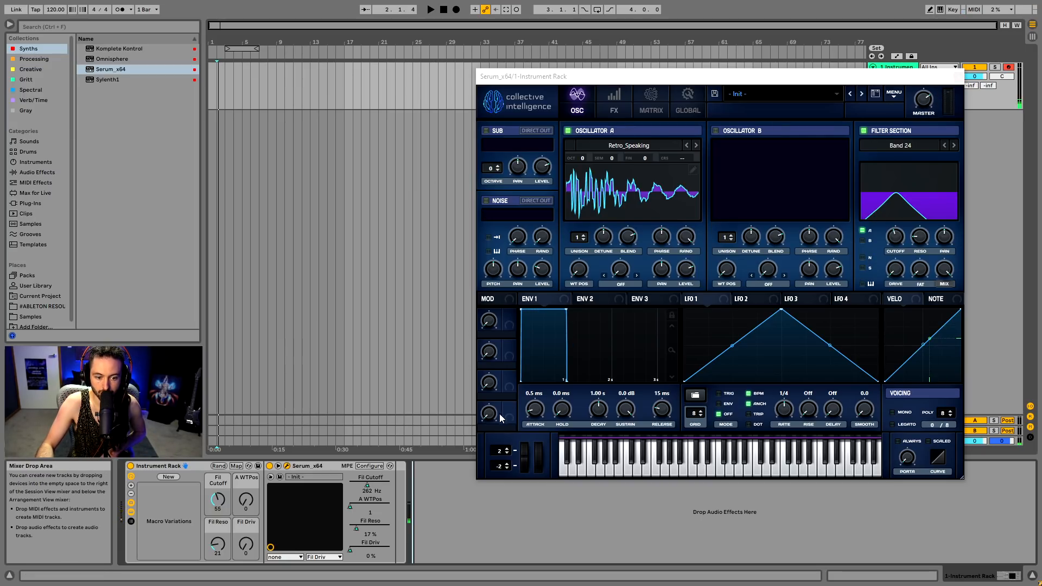
left_click(958, 77)
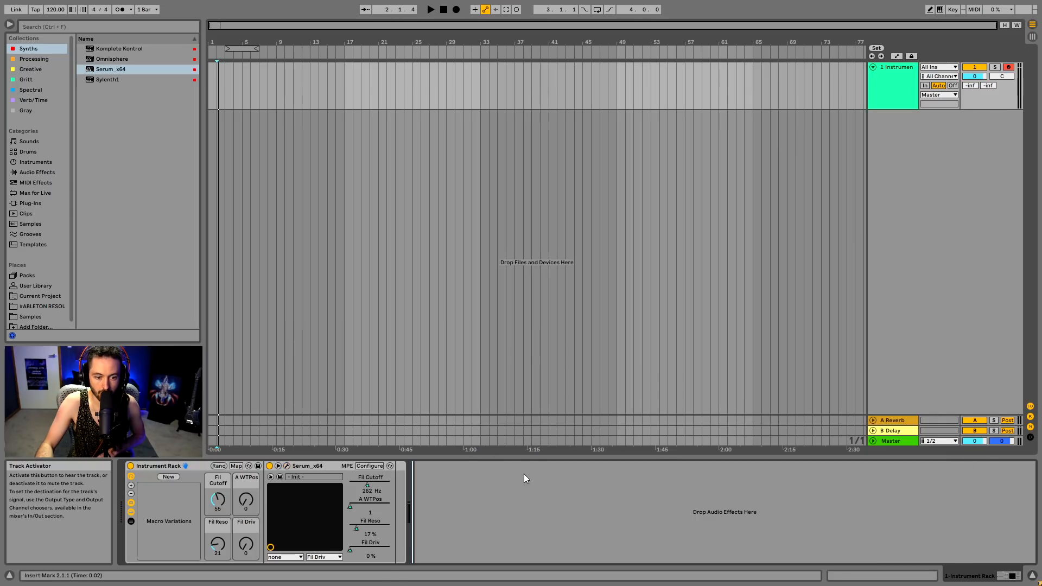
- Randomize the rack's four mapped macro values several times
left_click(219, 466)
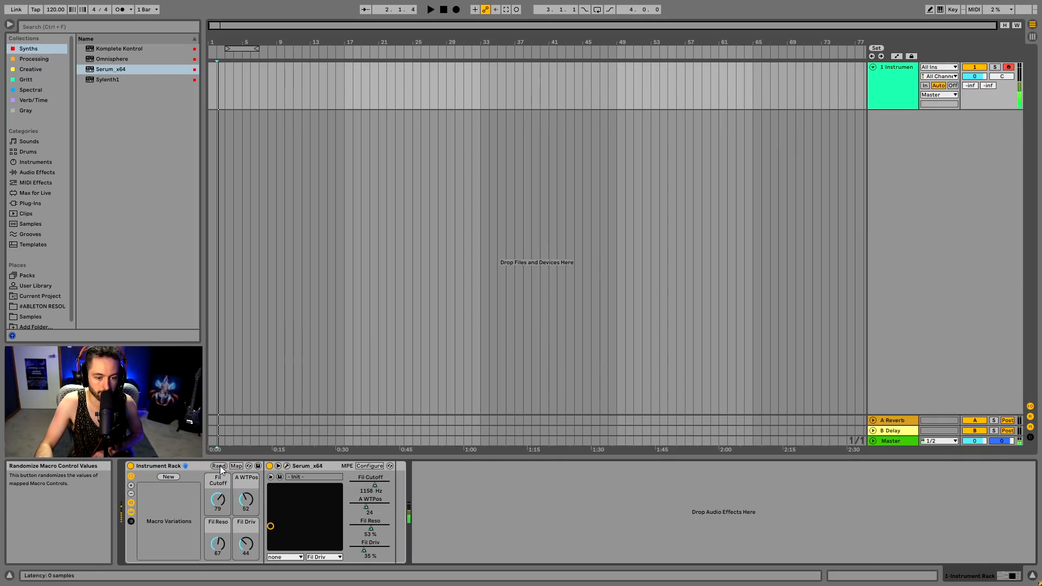
left_click(219, 465)
left_click(219, 466)
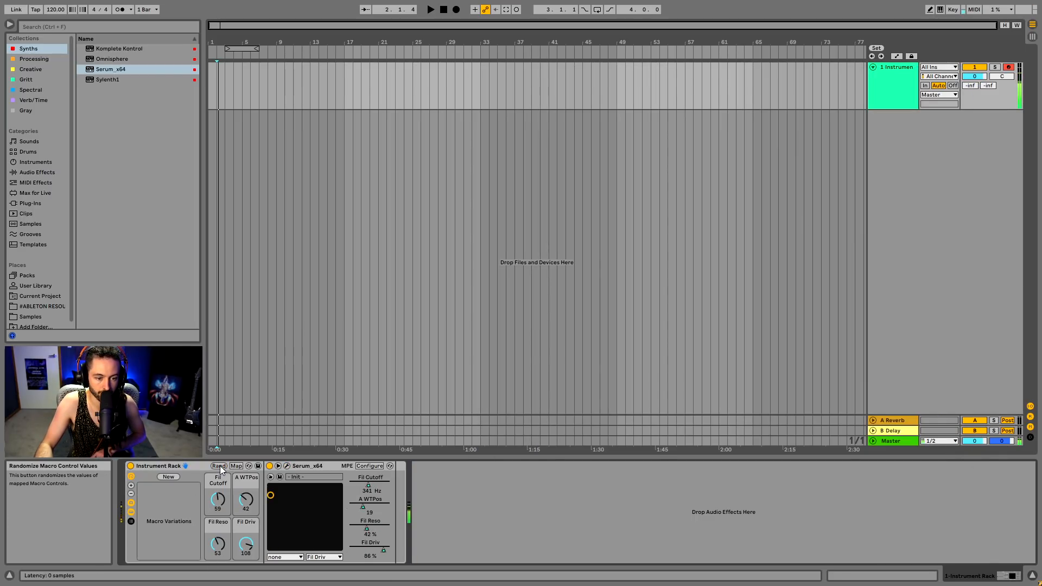
left_click(219, 466)
left_click(220, 467)
left_click(219, 466)
- Examine the minimum and maximum ranges of the rack's macro mappings, and leave macro map mode
right_click(356, 481)
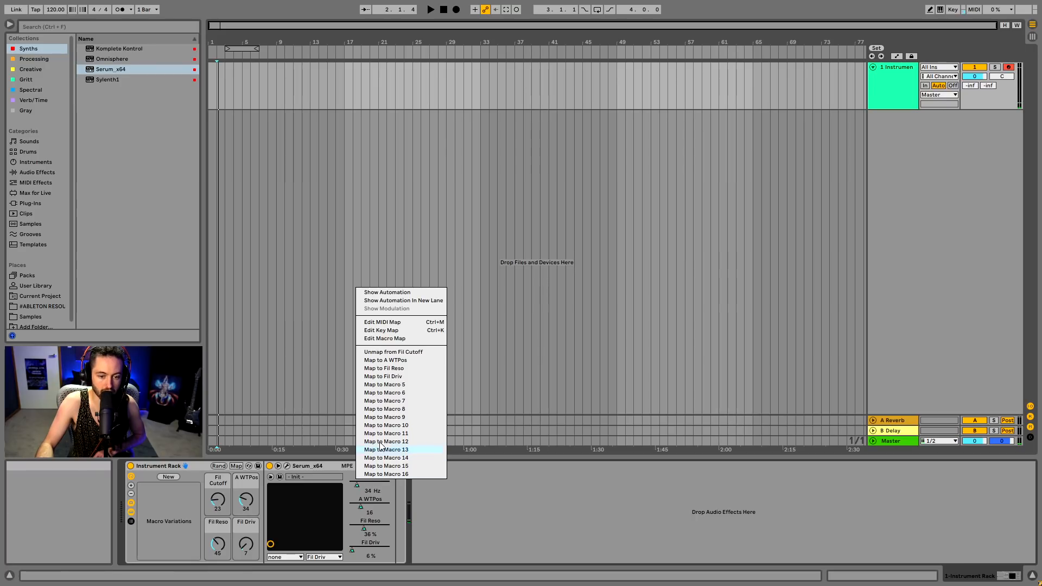
left_click(421, 339)
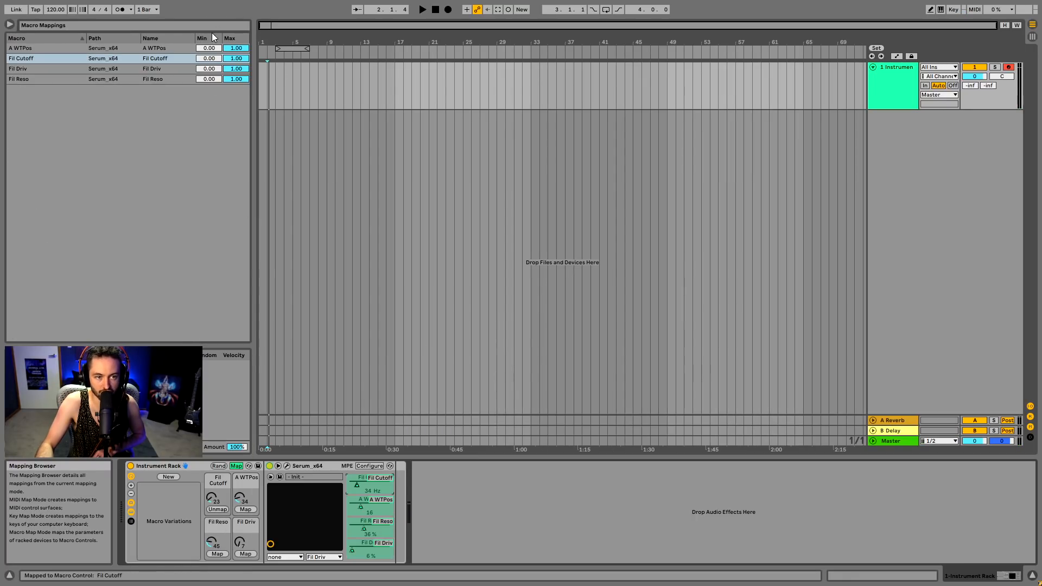
right_click(374, 484)
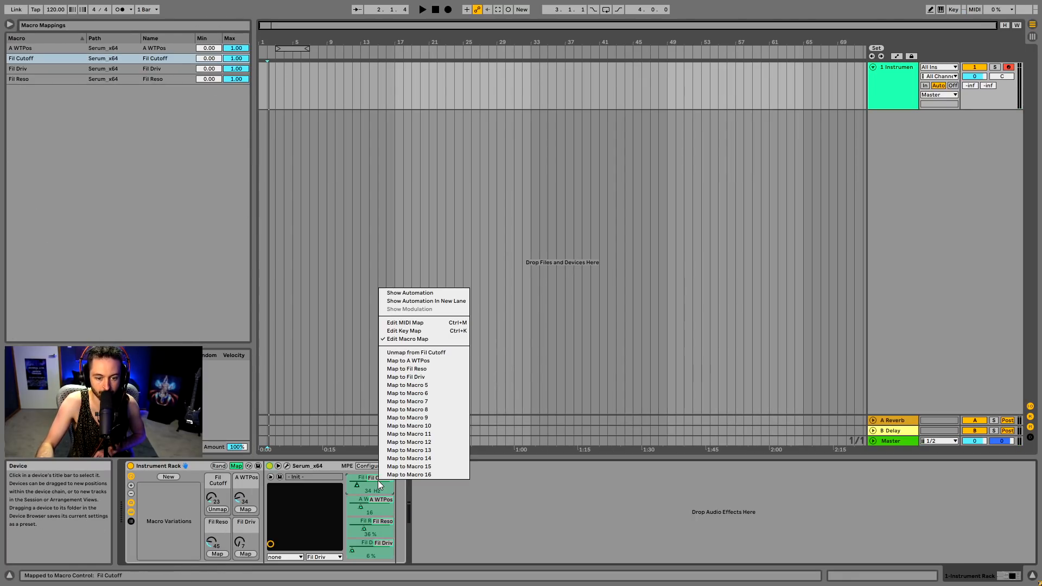
left_click(423, 340)
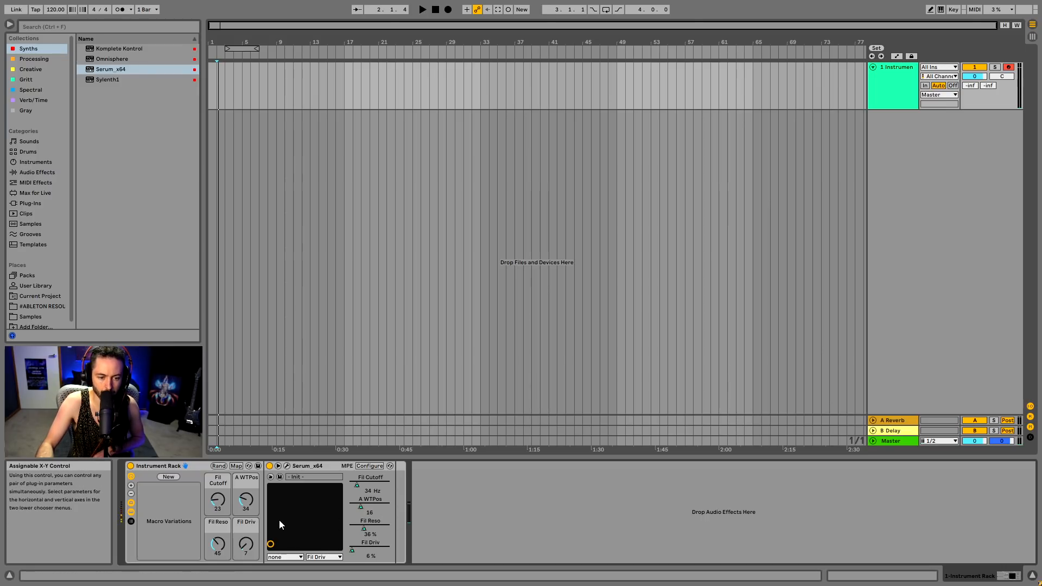
- Store two macro variations of the Instrument Rack, randomizing the macro values before storing each one
left_click(220, 467)
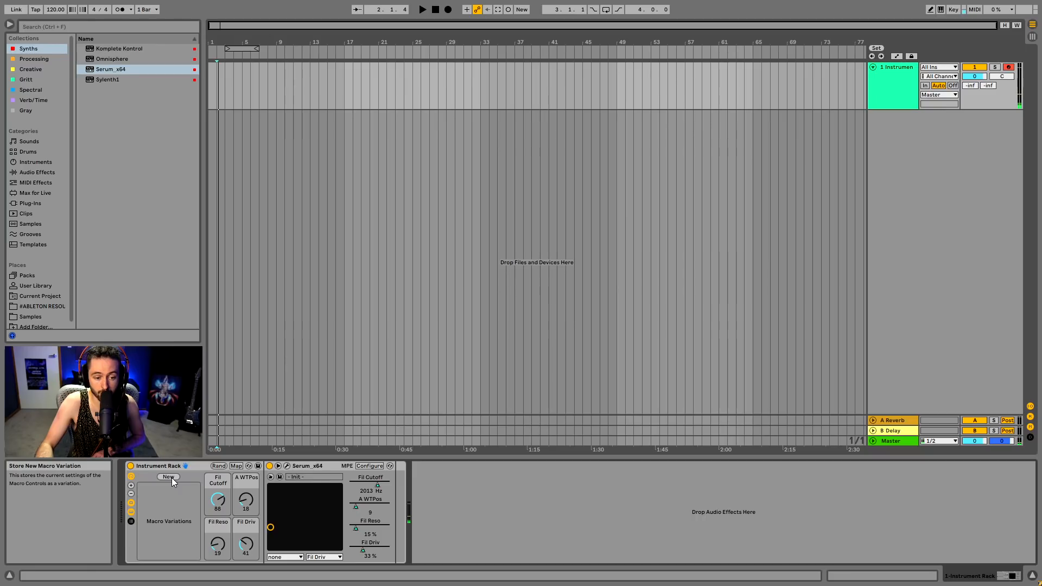
left_click(170, 477)
left_click(218, 467)
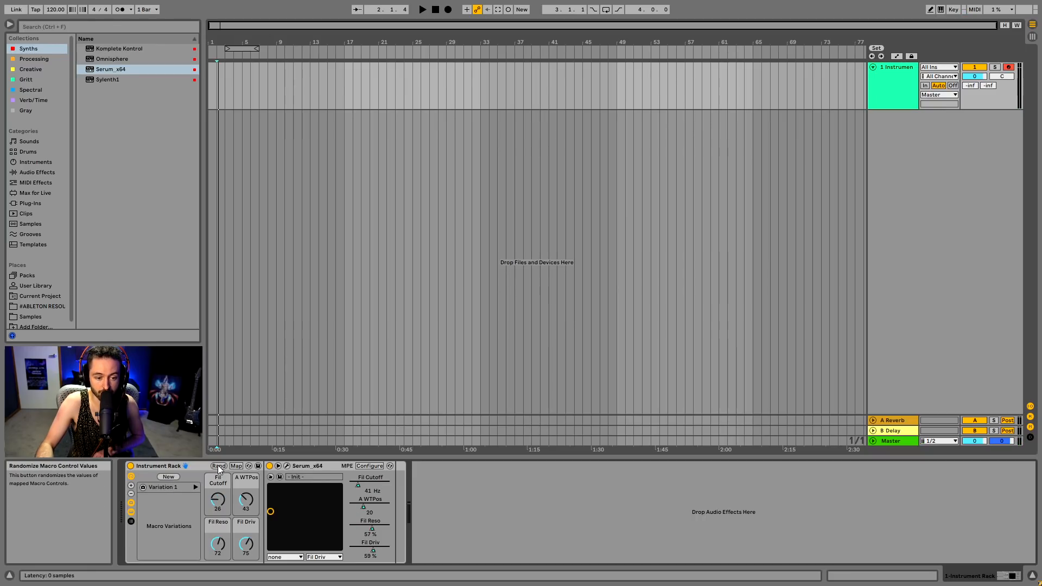
left_click(218, 466)
left_click(218, 467)
left_click(218, 467)
left_click(218, 466)
left_click(218, 466)
left_click(172, 478)
- Launch Variation 1 and Variation 2 alternately to compare their sounds
left_click(175, 487)
left_click(196, 488)
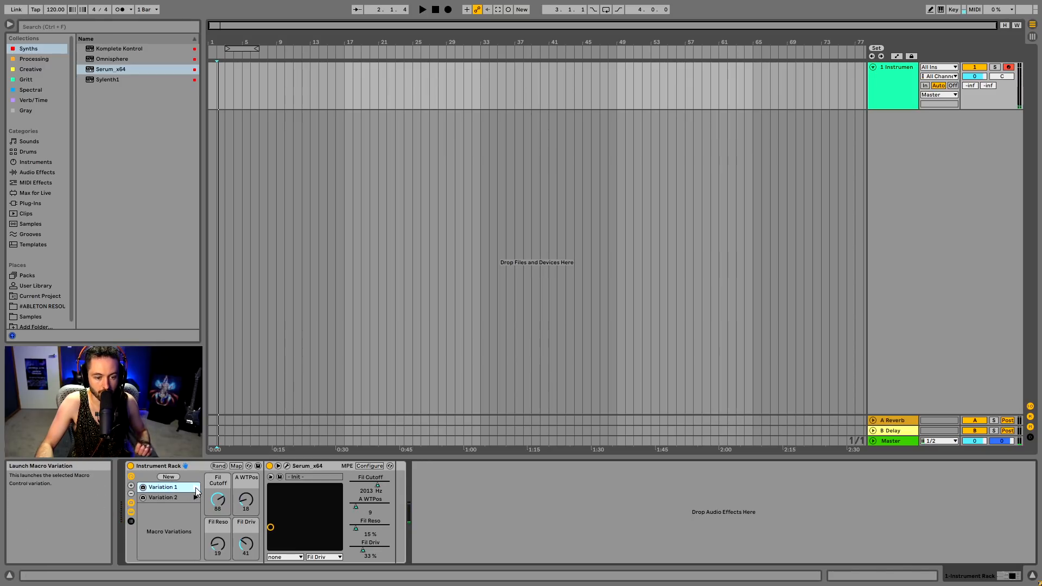
left_click(196, 498)
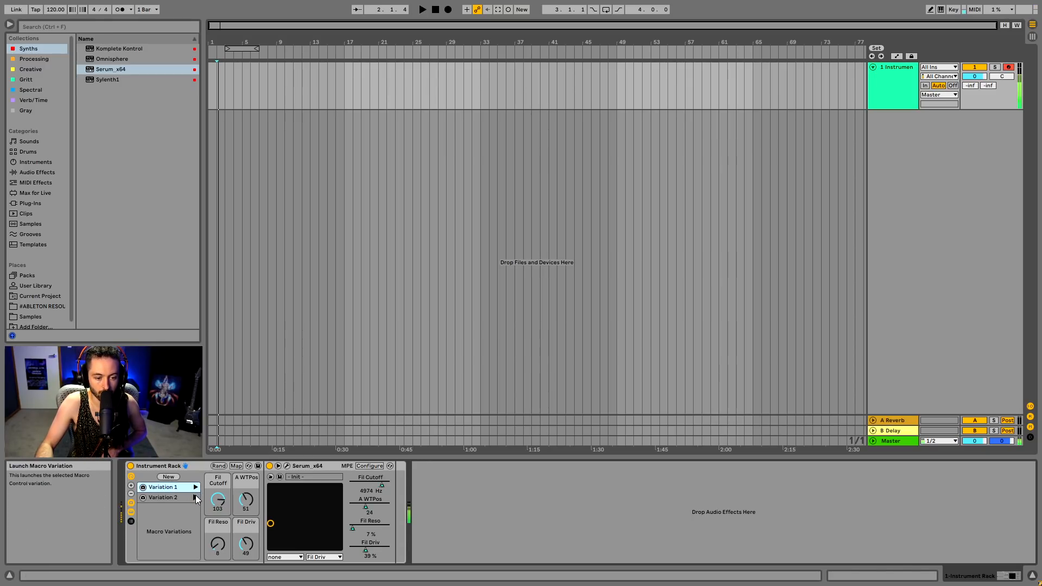
left_click(196, 488)
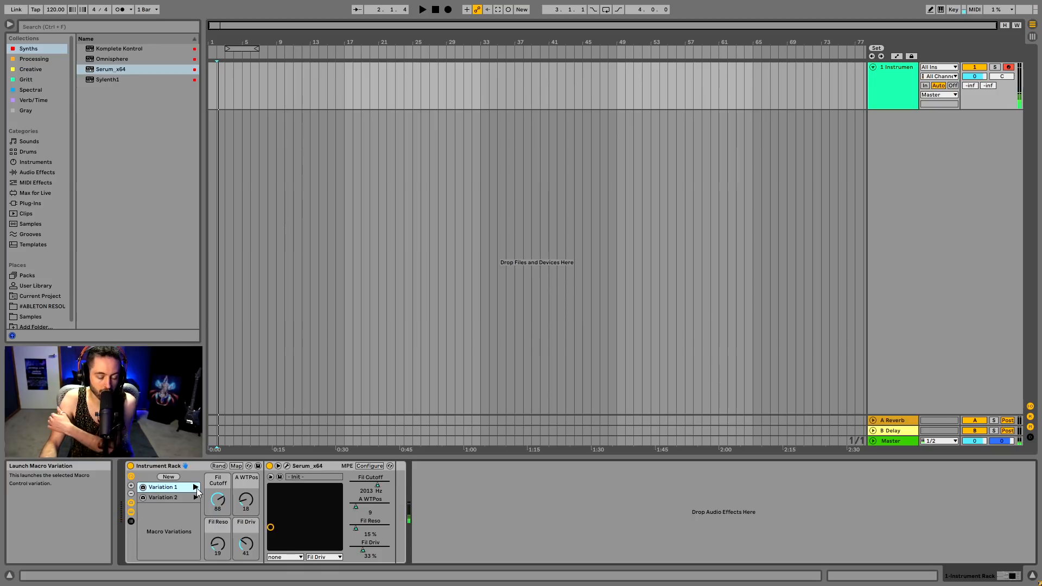
left_click(196, 497)
left_click(179, 487)
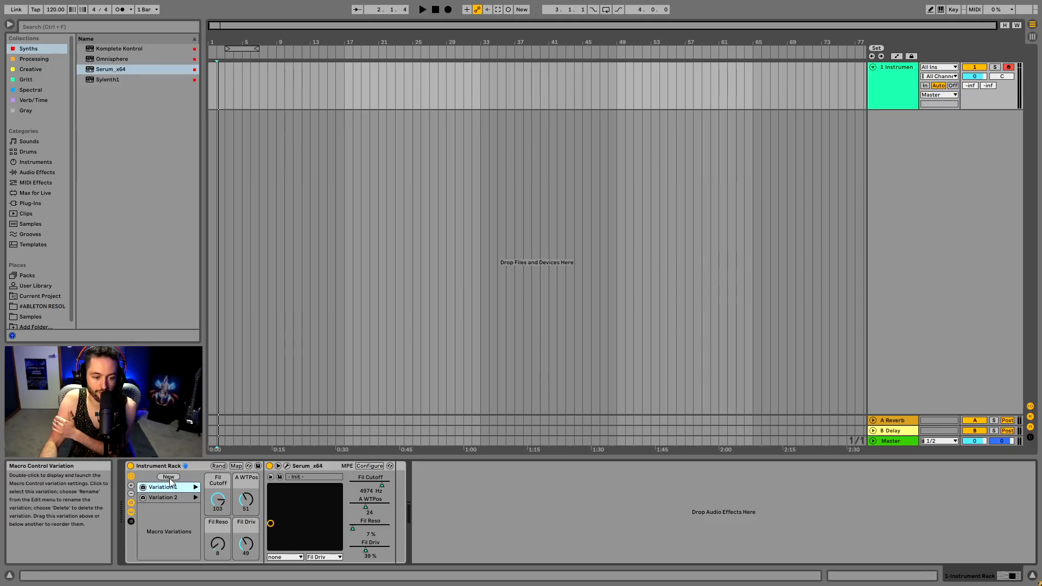
- Randomize the macro values repeatedly and store the resulting settings as a third macro variation
left_click(221, 466)
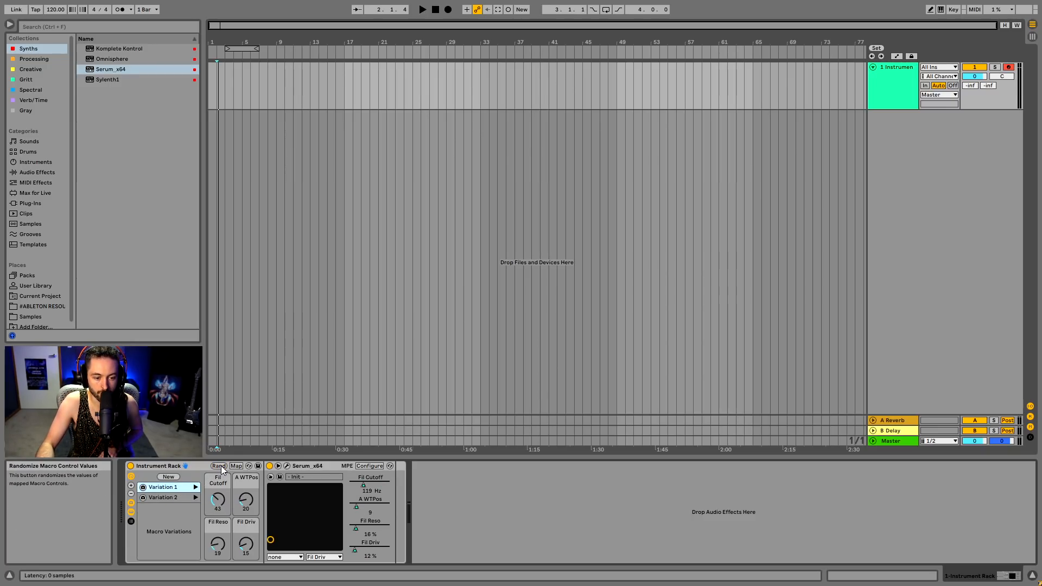
left_click(221, 466)
left_click(220, 466)
left_click(220, 466)
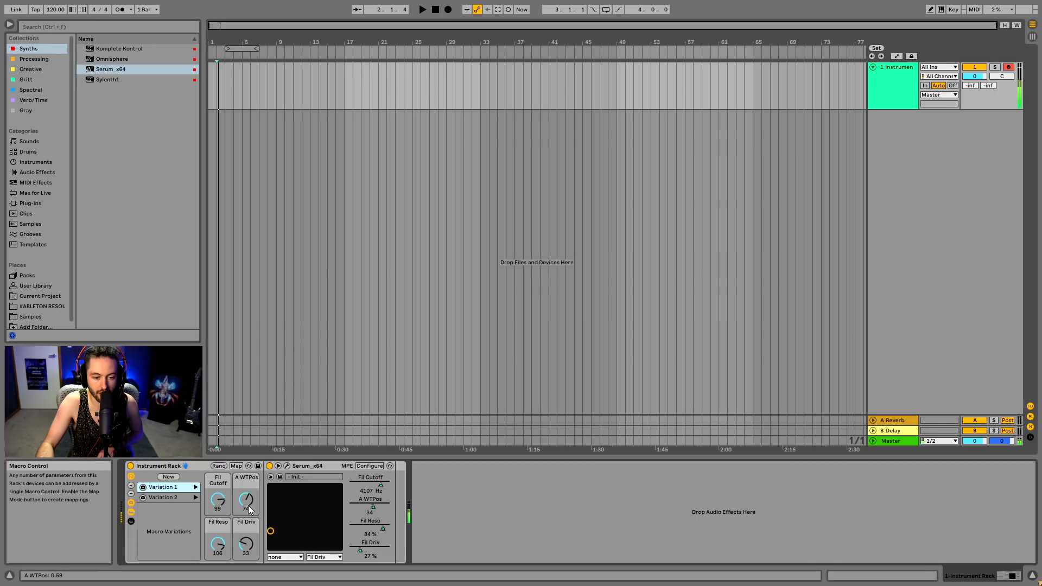
left_click(169, 477)
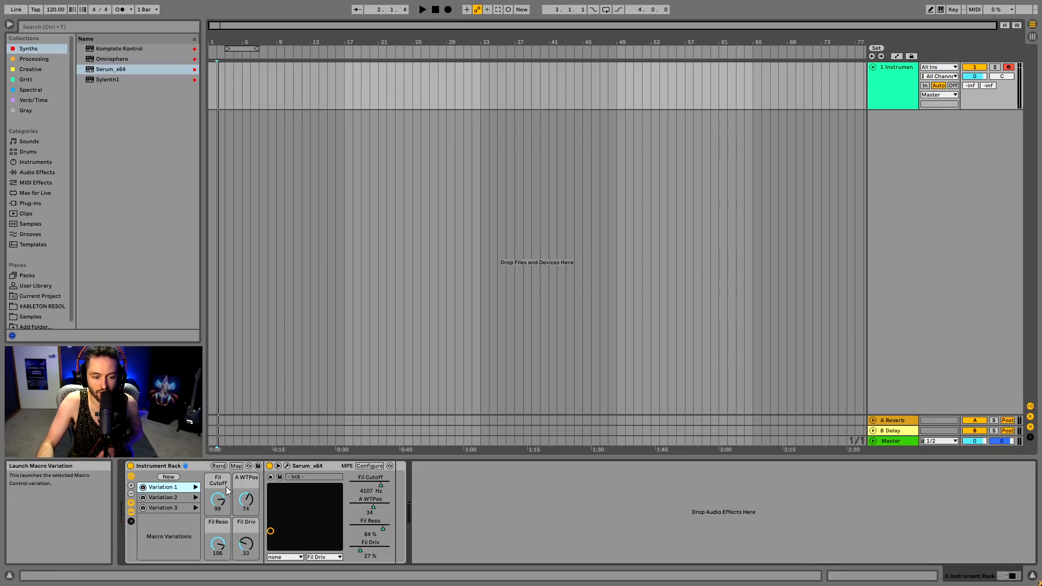
- Launch the Instrument Rack's stored macro variations in turn, ending with Variation 3, to compare their sounds
left_click(196, 498)
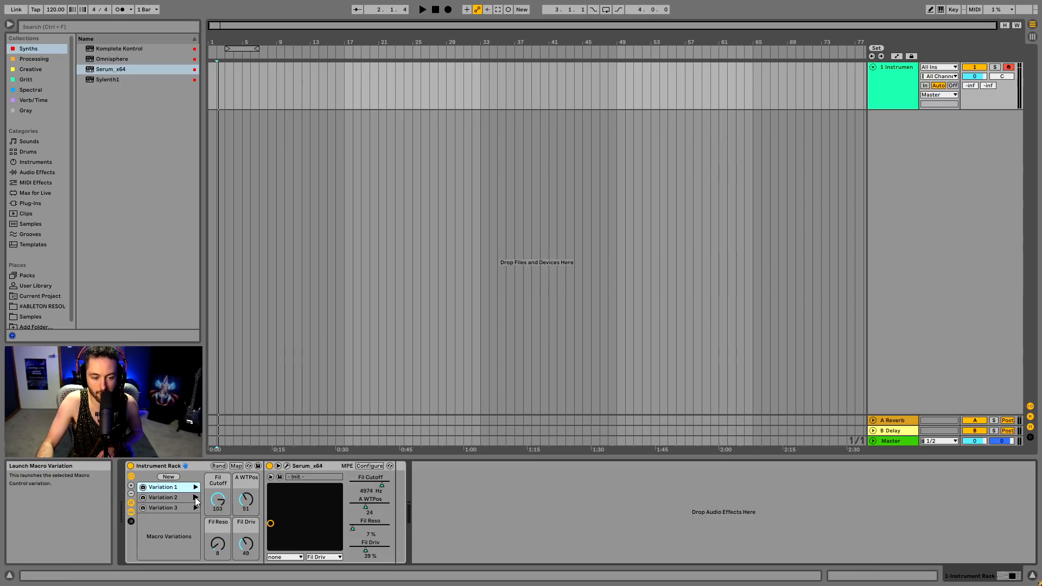
left_click(195, 498)
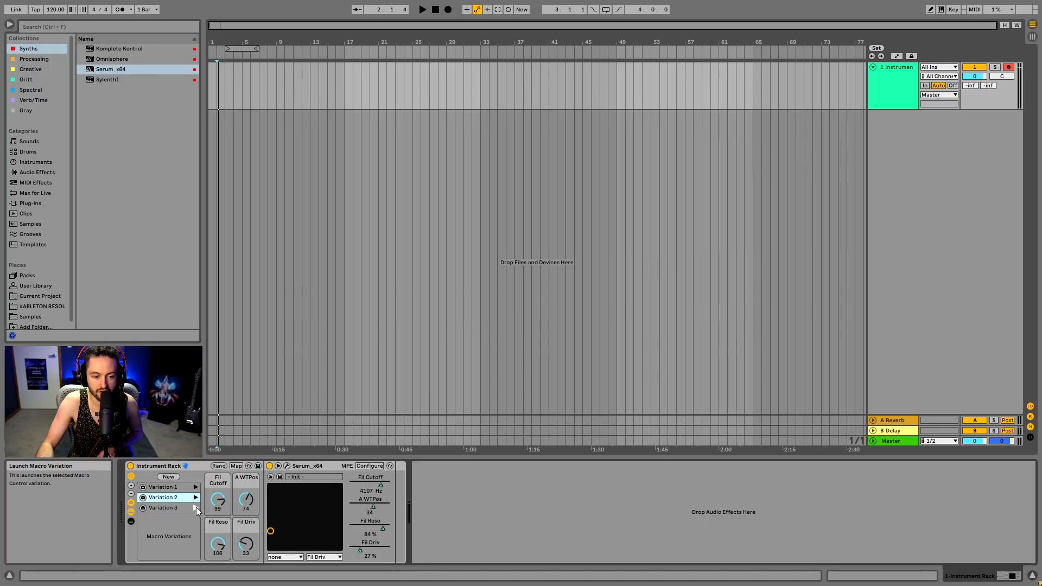
left_click(196, 508)
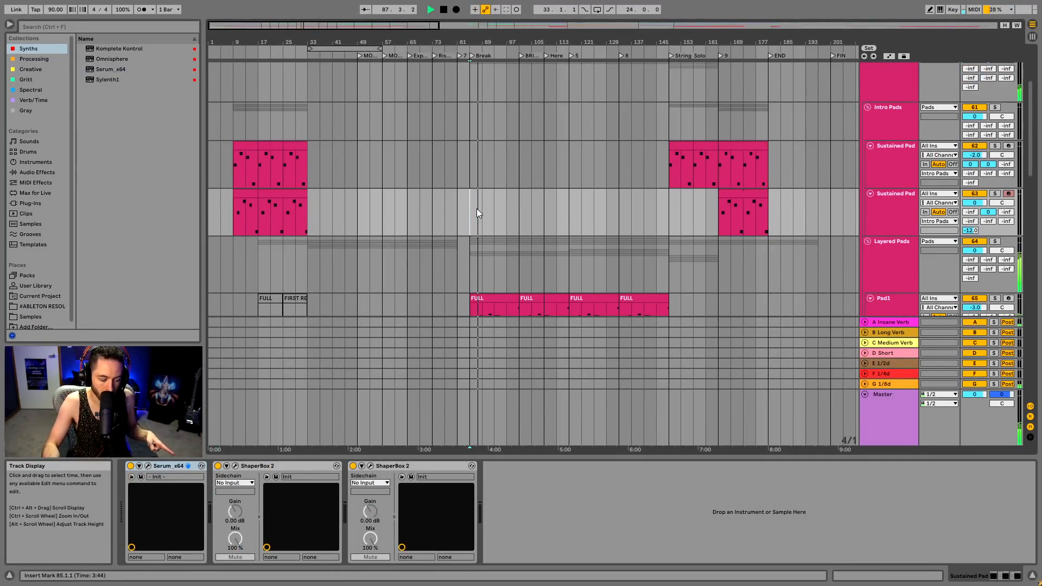
- Switch to Session View to show the per-track CPU meters, and check the average and current overall CPU load
key("Tab")
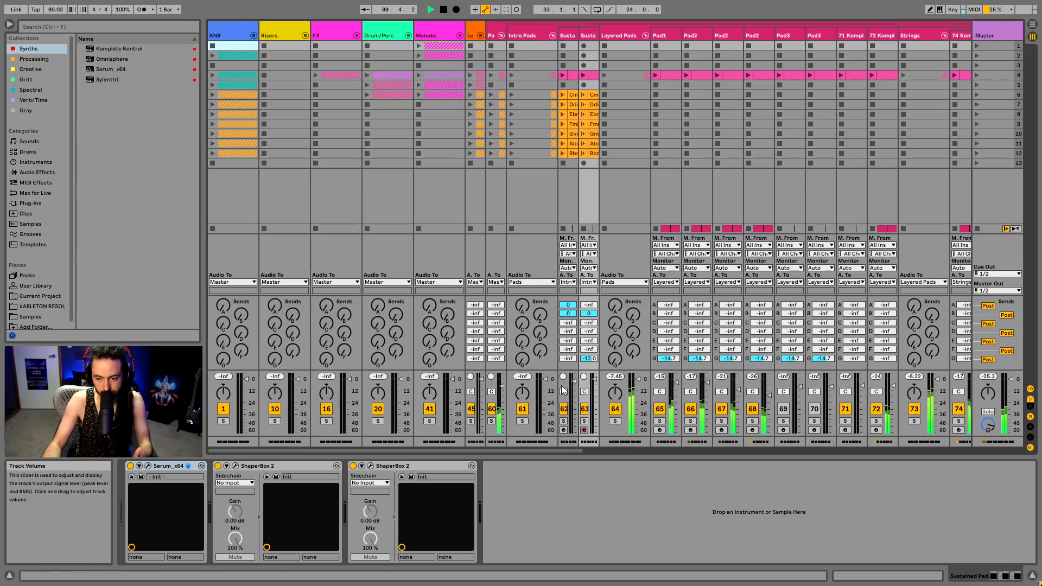
left_click(1002, 14)
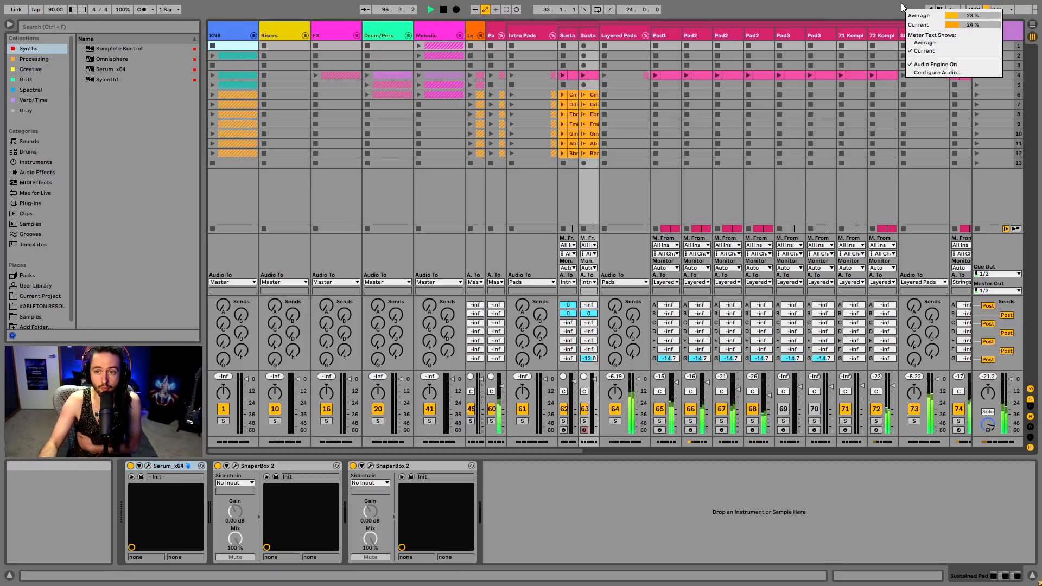
left_click(827, 1)
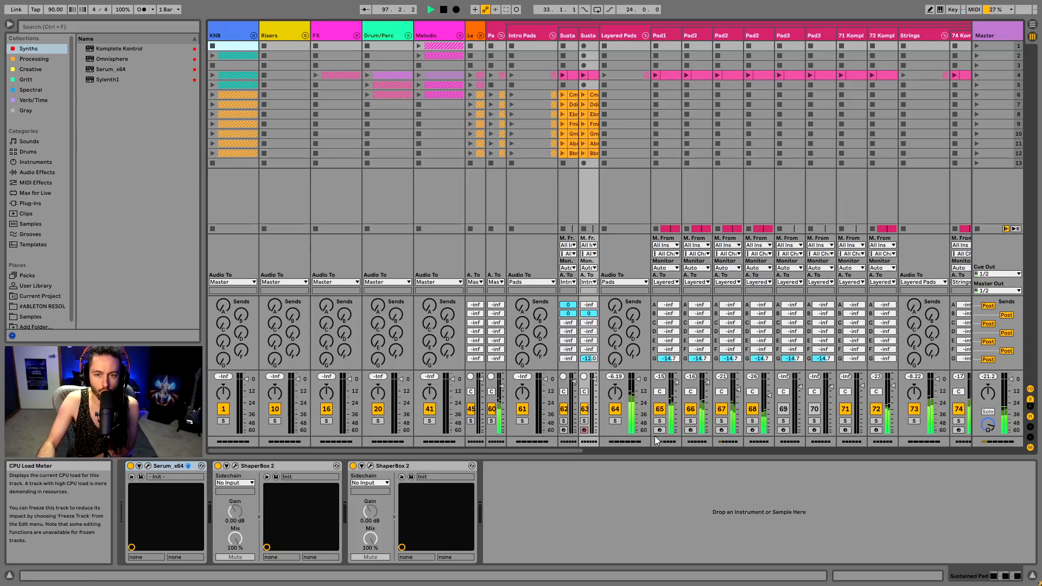